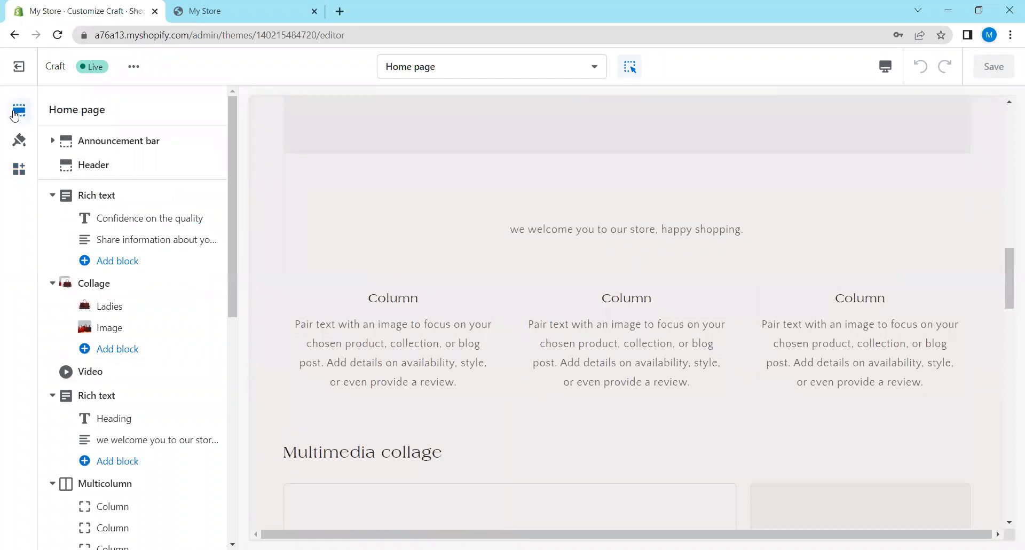
Examine the home page sections from end to end, including the settings of the first column block and the announcement bar.
{"action": "scroll", "coordinate": [126, 199], "scroll_direction": "down", "scroll_amount": 4}
{"action": "scroll", "coordinate": [427, 320], "scroll_direction": "up", "scroll_amount": 4}
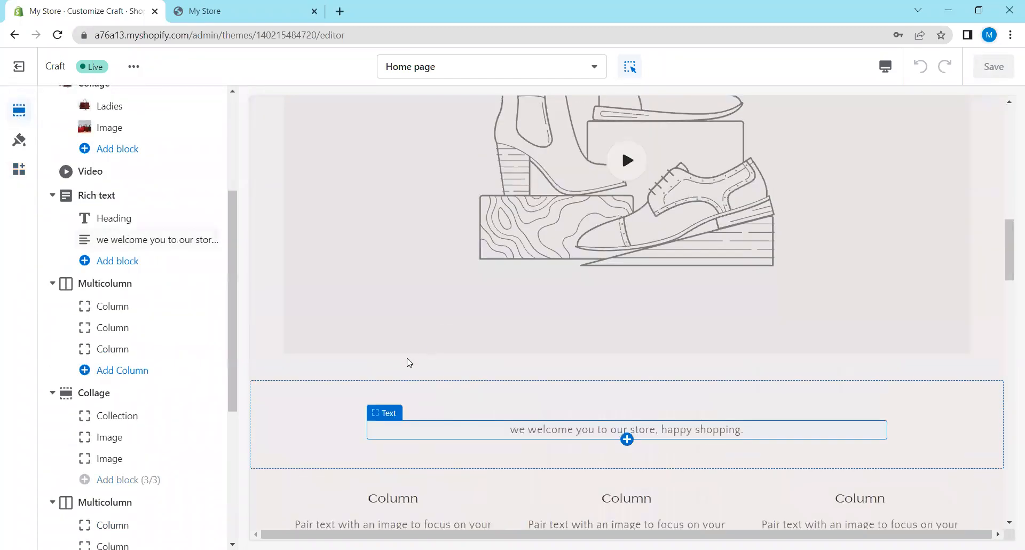
{"action": "scroll", "coordinate": [411, 352], "scroll_direction": "down", "scroll_amount": 5}
{"action": "left_click", "coordinate": [407, 282]}
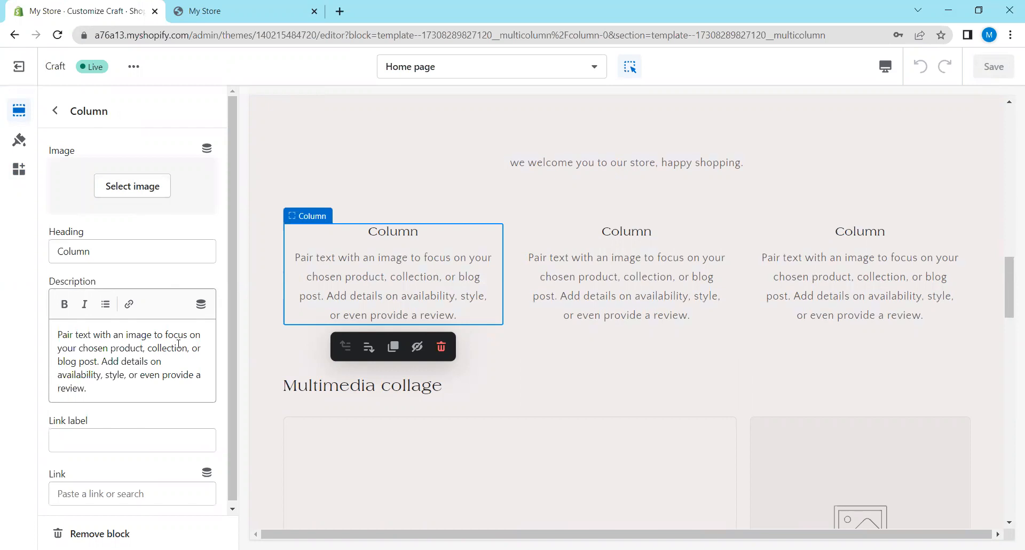
{"action": "scroll", "coordinate": [667, 440], "scroll_direction": "down", "scroll_amount": 7}
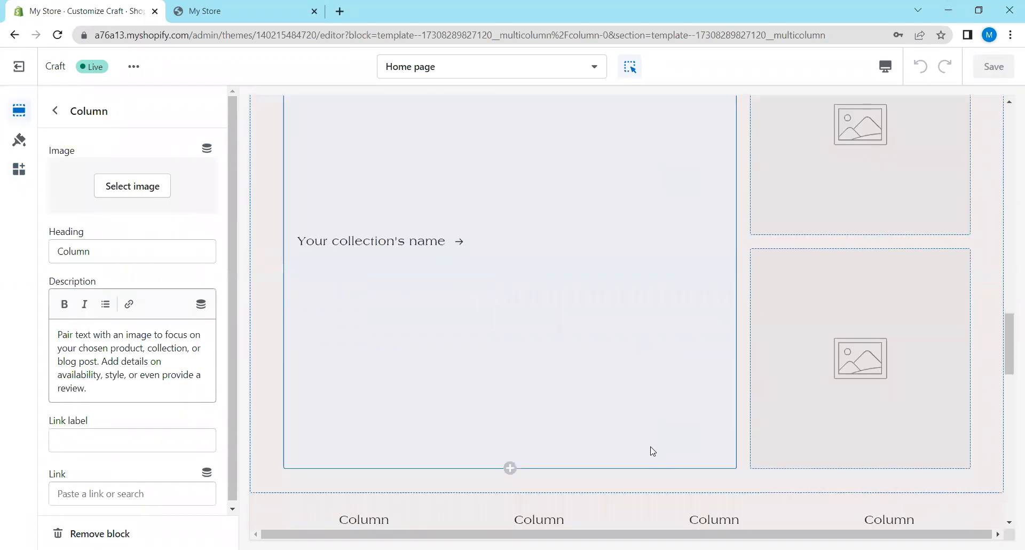
{"action": "scroll", "coordinate": [652, 450], "scroll_direction": "down", "scroll_amount": 8}
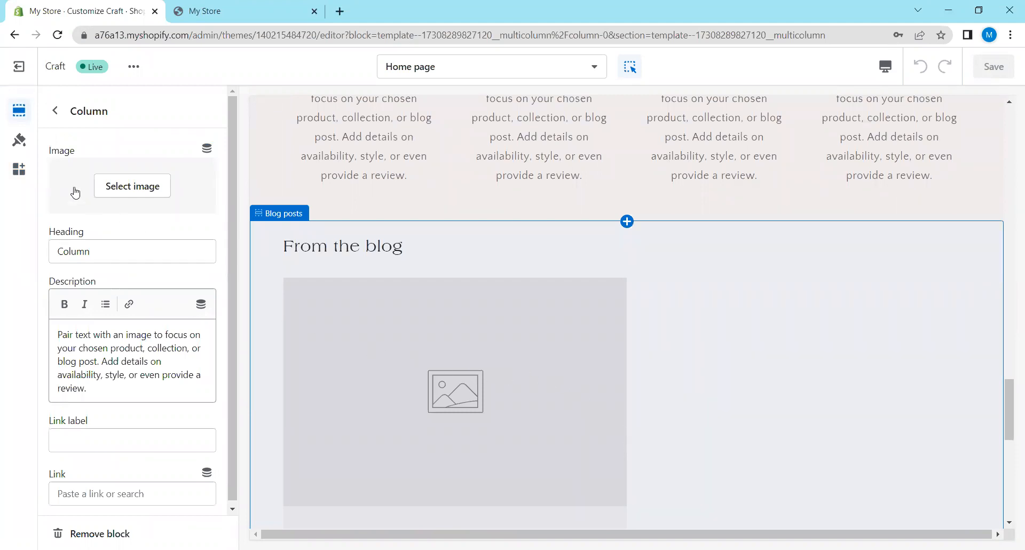
{"action": "scroll", "coordinate": [508, 300], "scroll_direction": "up", "scroll_amount": 7}
{"action": "scroll", "coordinate": [508, 301], "scroll_direction": "up", "scroll_amount": 15}
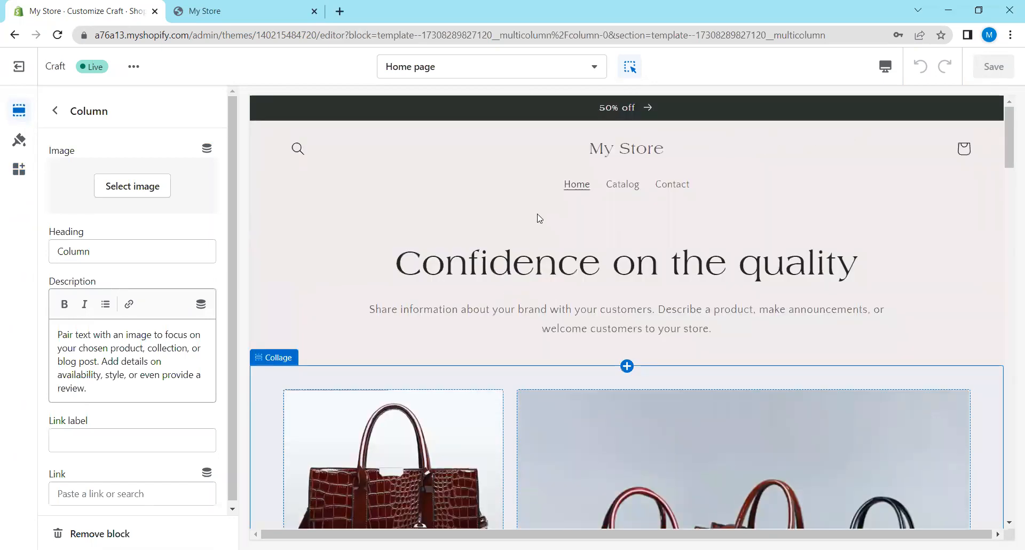
{"action": "left_click", "coordinate": [570, 117]}
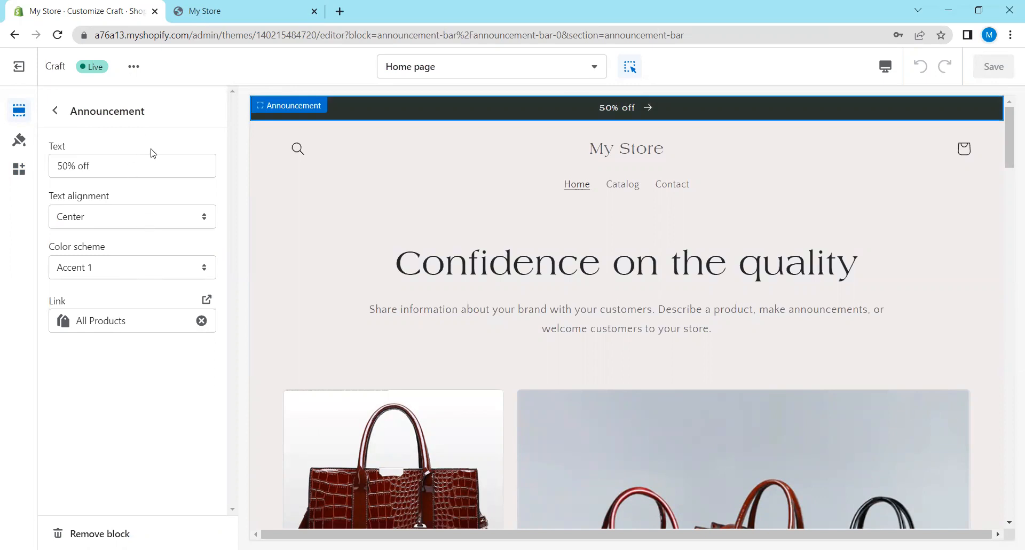
Look through the theme settings categories and check the collage area in the home page preview.
{"action": "left_click", "coordinate": [19, 145]}
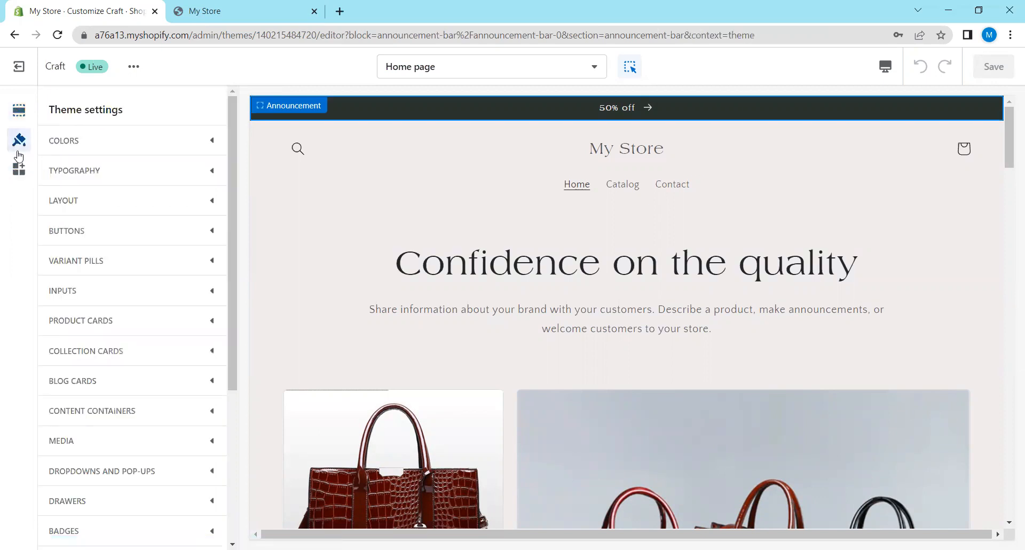
{"action": "scroll", "coordinate": [109, 155], "scroll_direction": "down", "scroll_amount": 4}
{"action": "scroll", "coordinate": [109, 163], "scroll_direction": "down", "scroll_amount": 1}
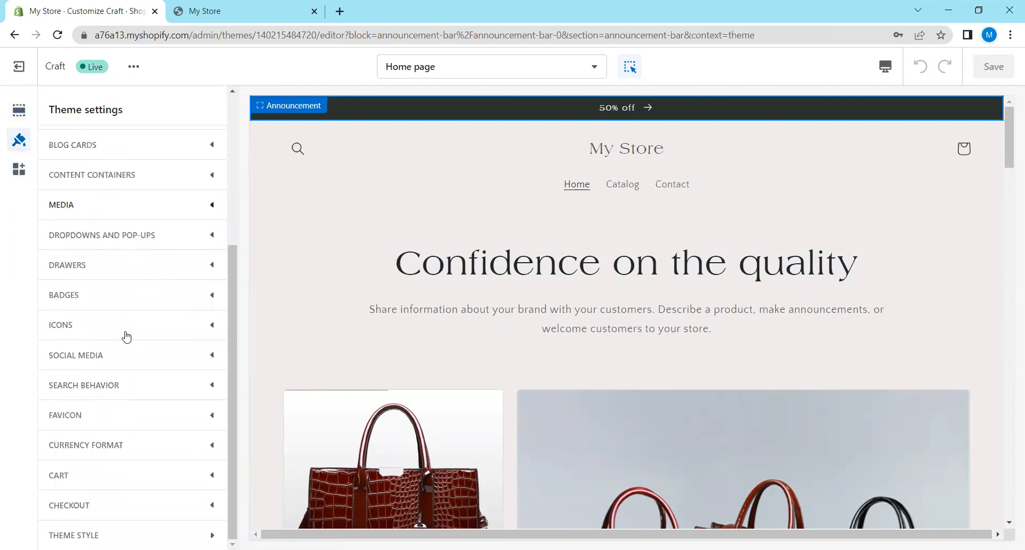
{"action": "scroll", "coordinate": [474, 312], "scroll_direction": "down", "scroll_amount": 6}
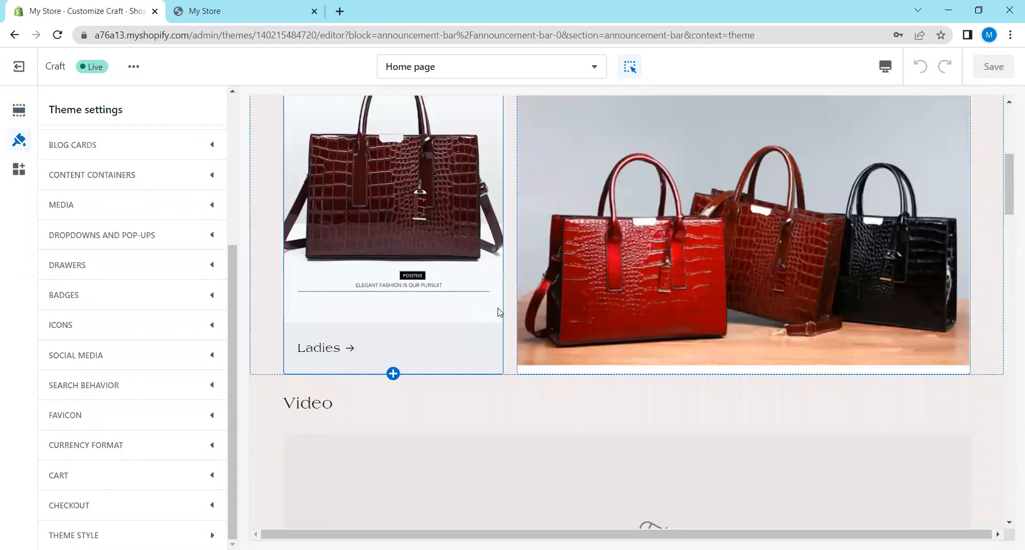
{"action": "scroll", "coordinate": [499, 312], "scroll_direction": "up", "scroll_amount": 6}
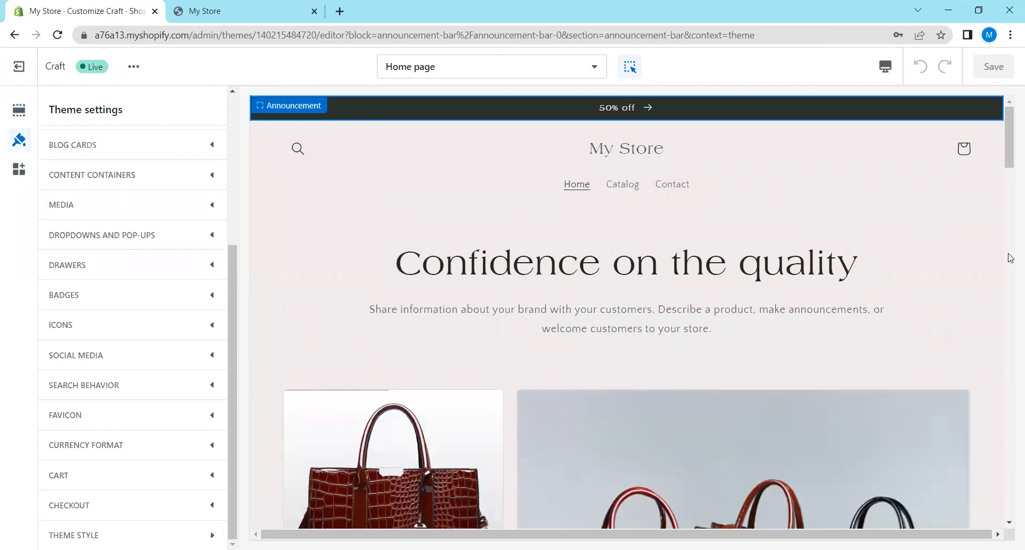
Inspect the settings of the "Confidence on the quality" heading and of the Rich text section that contains it.
{"action": "left_click", "coordinate": [553, 267]}
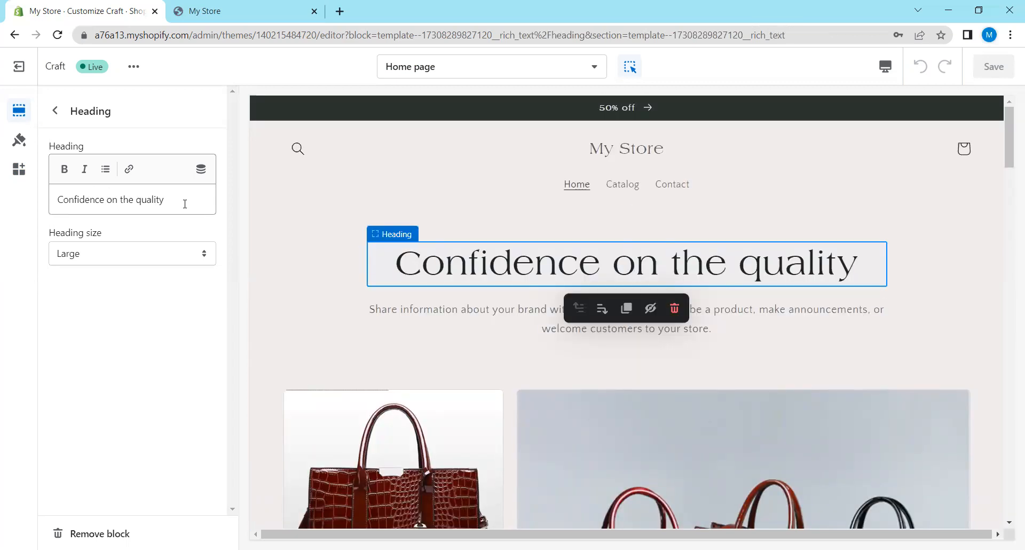
{"action": "left_click_drag", "start_coordinate": [185, 204], "coordinate": [44, 208]}
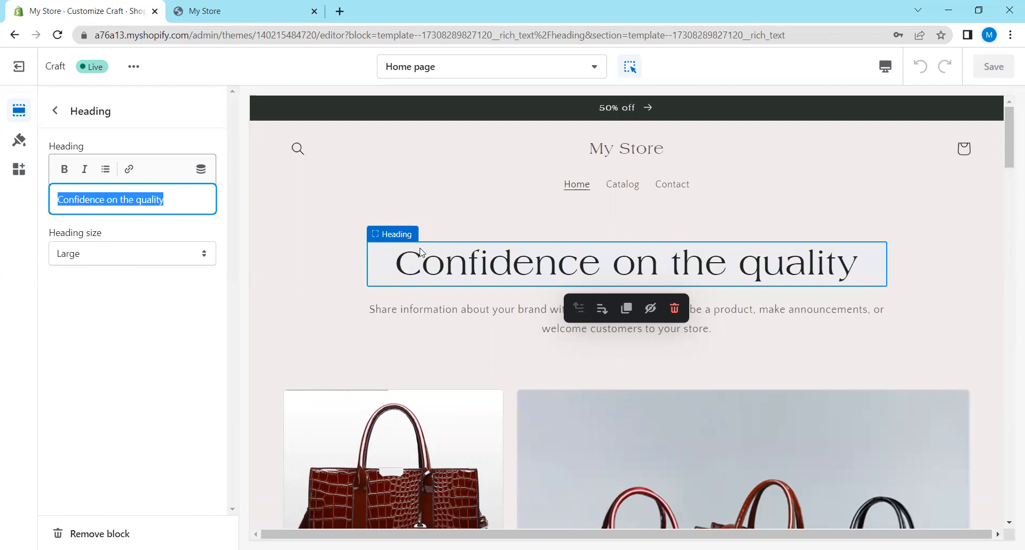
{"action": "left_click", "coordinate": [300, 270]}
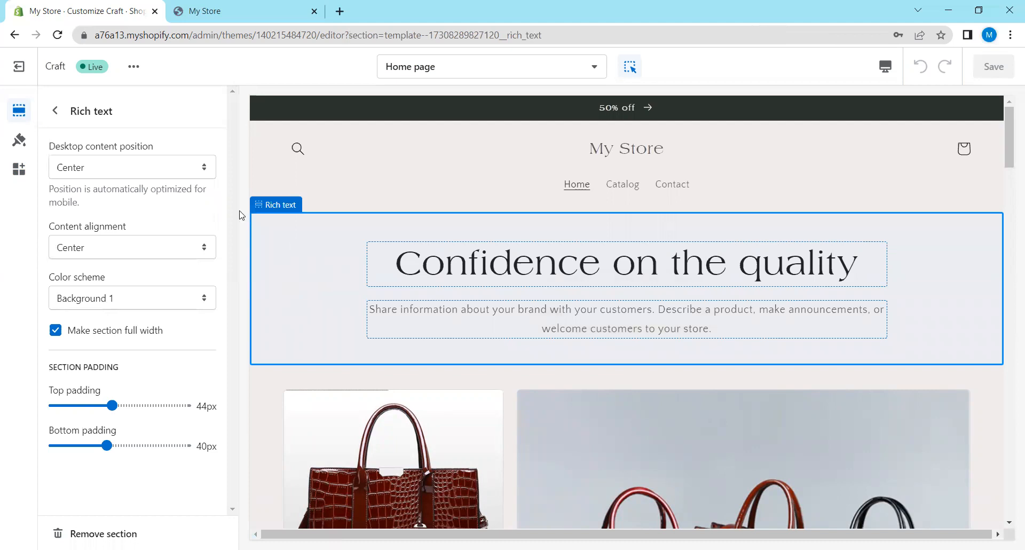
Reopen the theme settings and read through the full list of categories, from Colors to Theme style.
{"action": "left_click", "coordinate": [20, 143]}
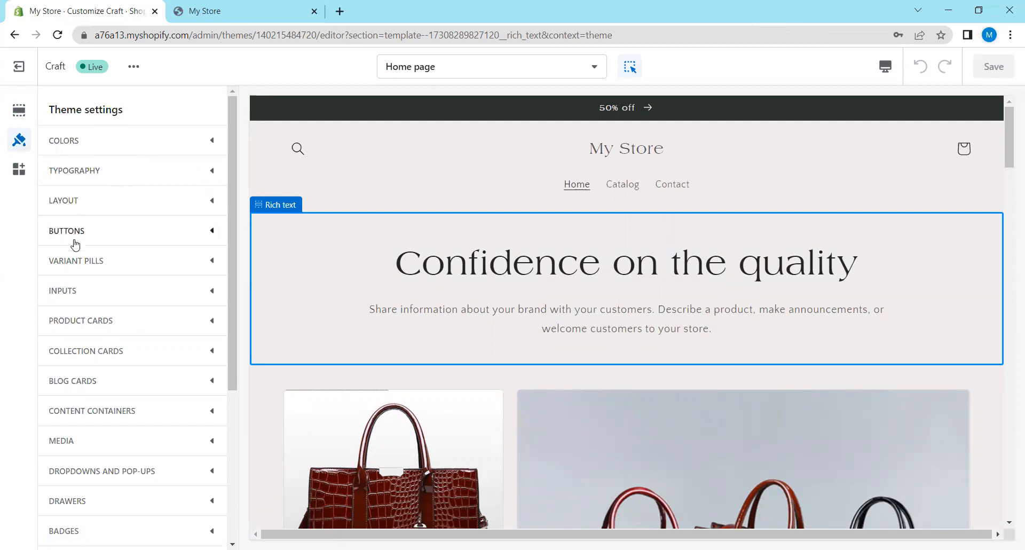
{"action": "scroll", "coordinate": [73, 249], "scroll_direction": "down", "scroll_amount": 4}
{"action": "scroll", "coordinate": [73, 249], "scroll_direction": "down", "scroll_amount": 1}
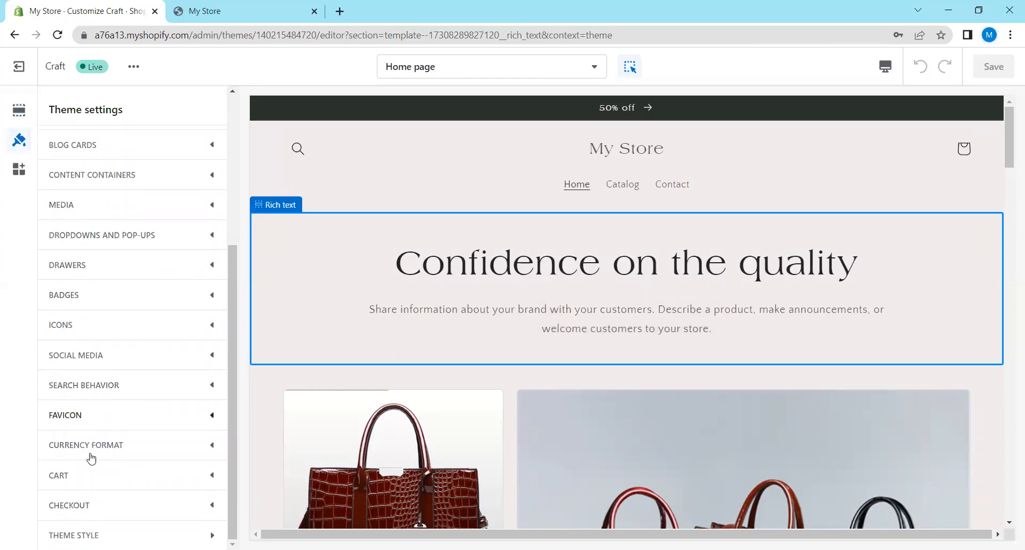
{"action": "scroll", "coordinate": [89, 312], "scroll_direction": "up", "scroll_amount": 1}
{"action": "scroll", "coordinate": [87, 308], "scroll_direction": "up", "scroll_amount": 4}
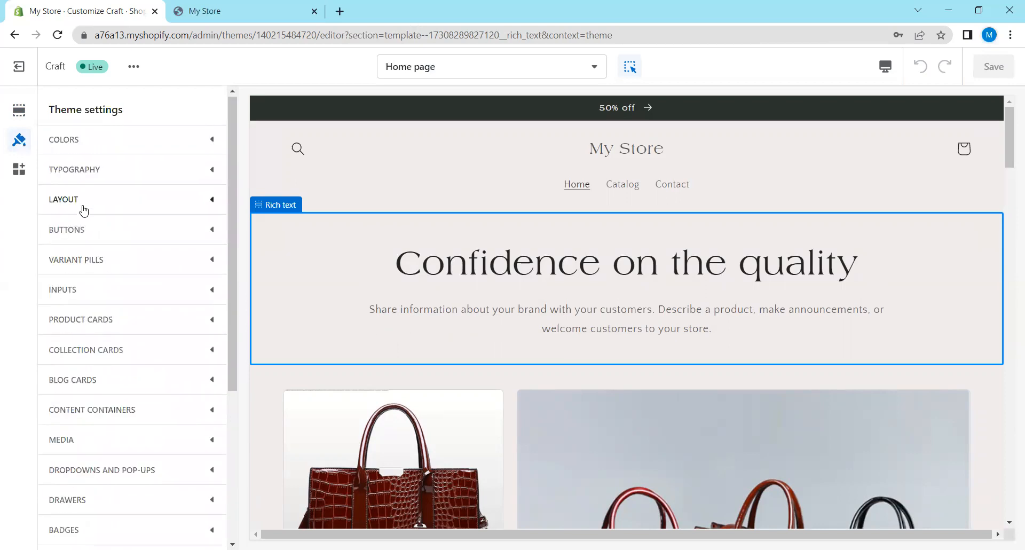
{"action": "scroll", "coordinate": [82, 208], "scroll_direction": "down", "scroll_amount": 4}
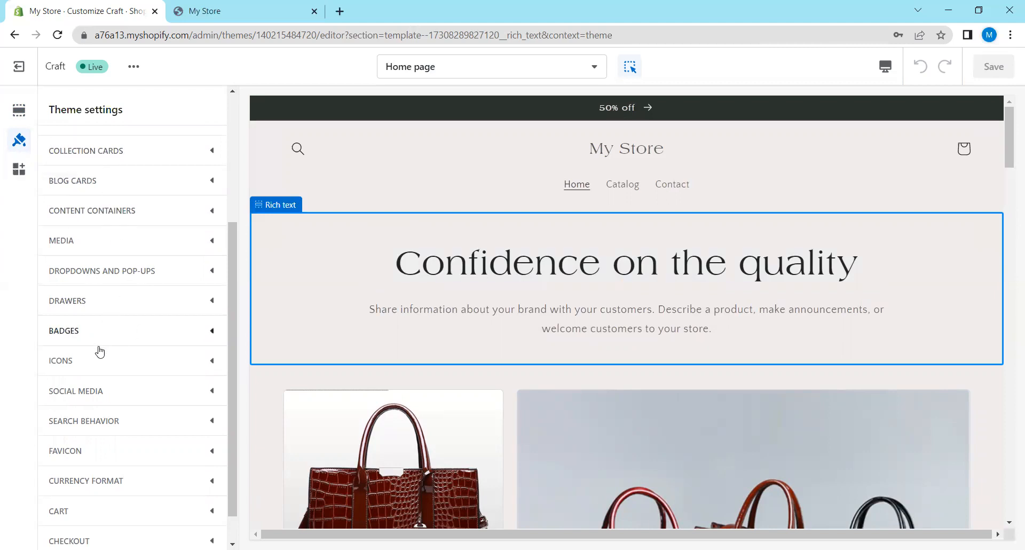
{"action": "scroll", "coordinate": [89, 383], "scroll_direction": "down", "scroll_amount": 1}
{"action": "scroll", "coordinate": [89, 383], "scroll_direction": "up", "scroll_amount": 5}
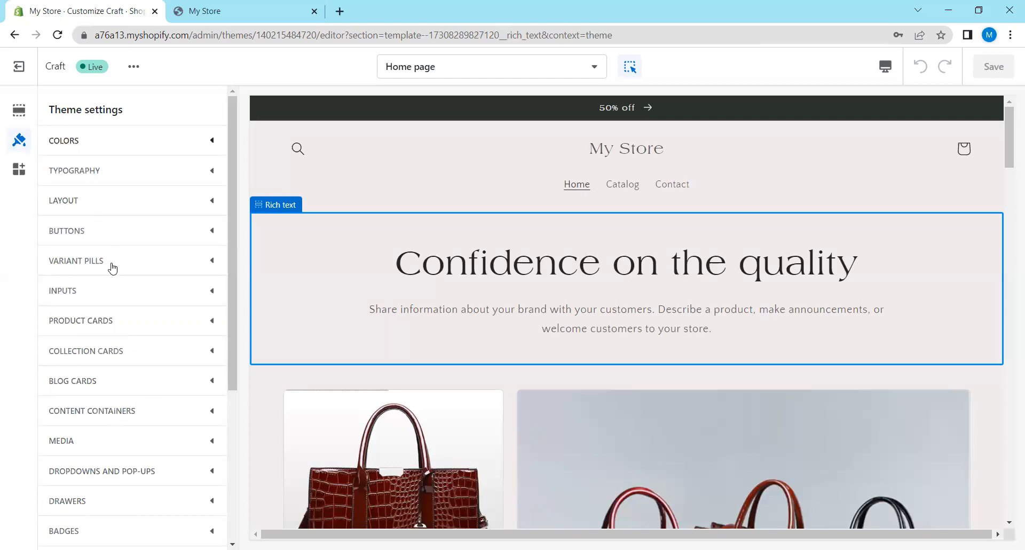
Set the border thickness of the theme's buttons to 4px.
{"action": "left_click", "coordinate": [87, 231]}
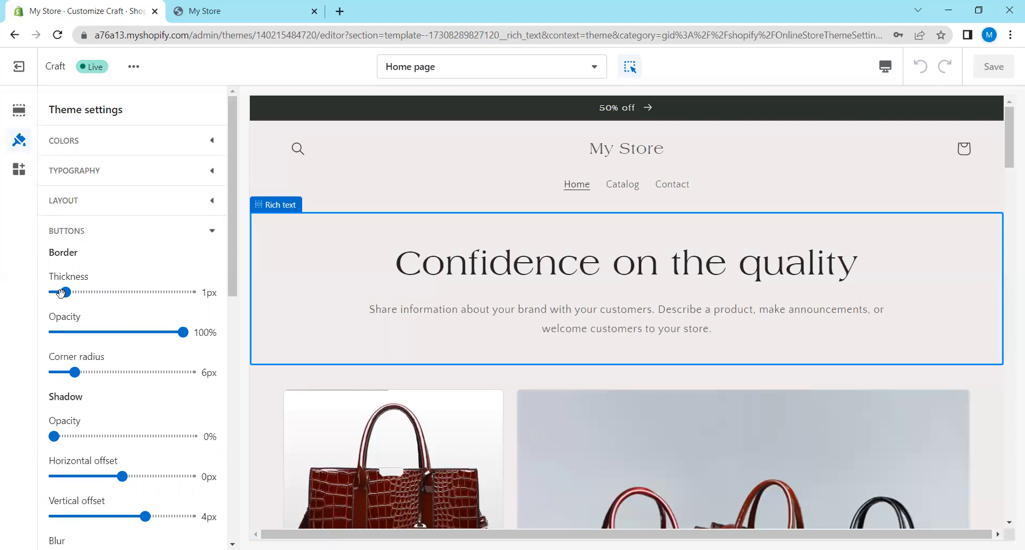
{"action": "left_click_drag", "start_coordinate": [62, 292], "coordinate": [110, 293]}
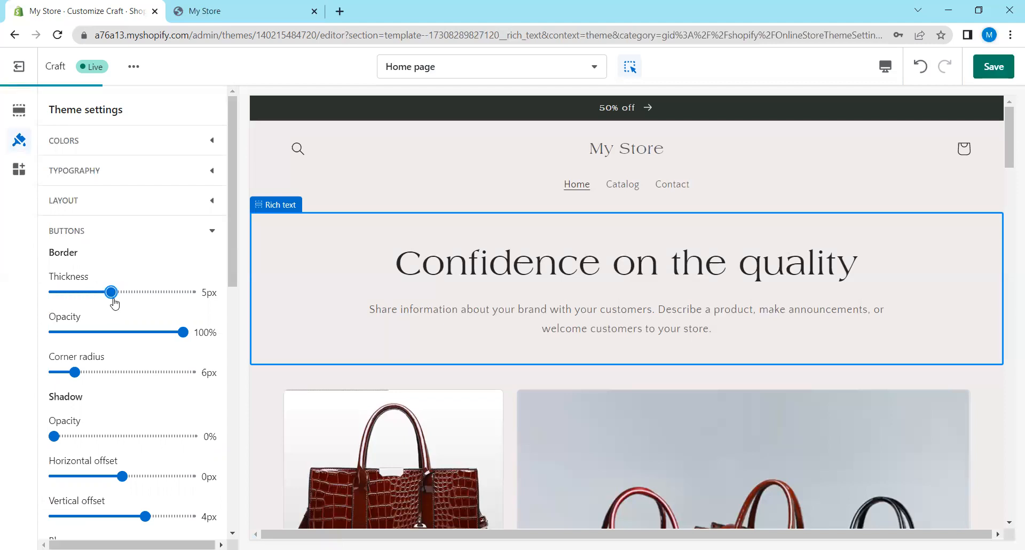
{"action": "left_click_drag", "start_coordinate": [117, 297], "coordinate": [151, 303]}
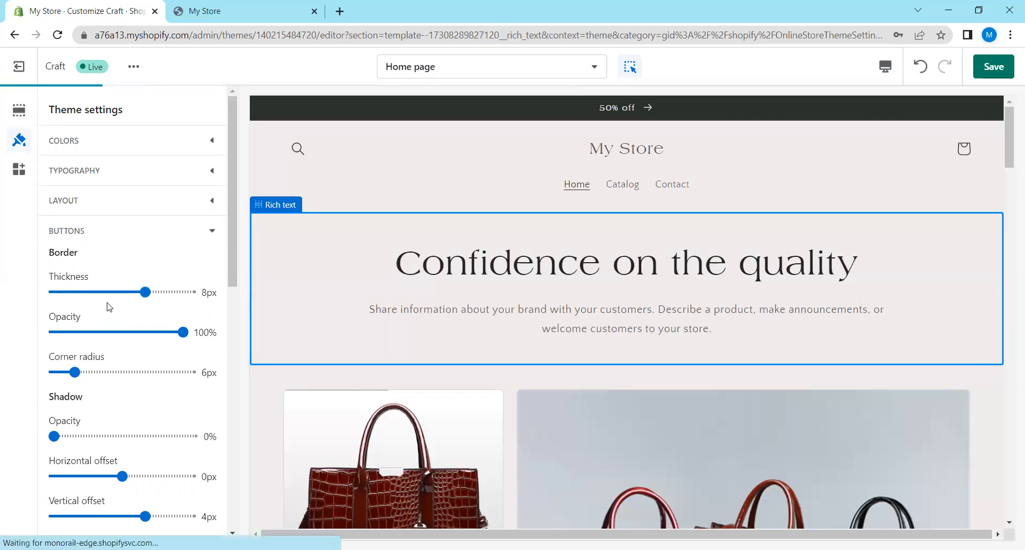
{"action": "left_click_drag", "start_coordinate": [124, 296], "coordinate": [100, 292]}
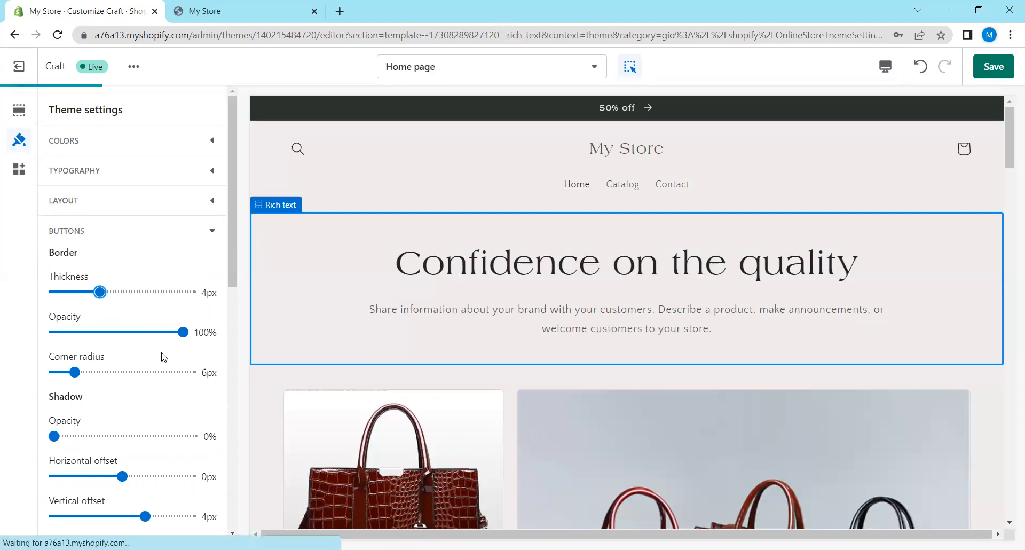
Review the remaining button border and shadow settings and check the home page preview down to the email subscription footer.
{"action": "scroll", "coordinate": [107, 352], "scroll_direction": "down", "scroll_amount": 1}
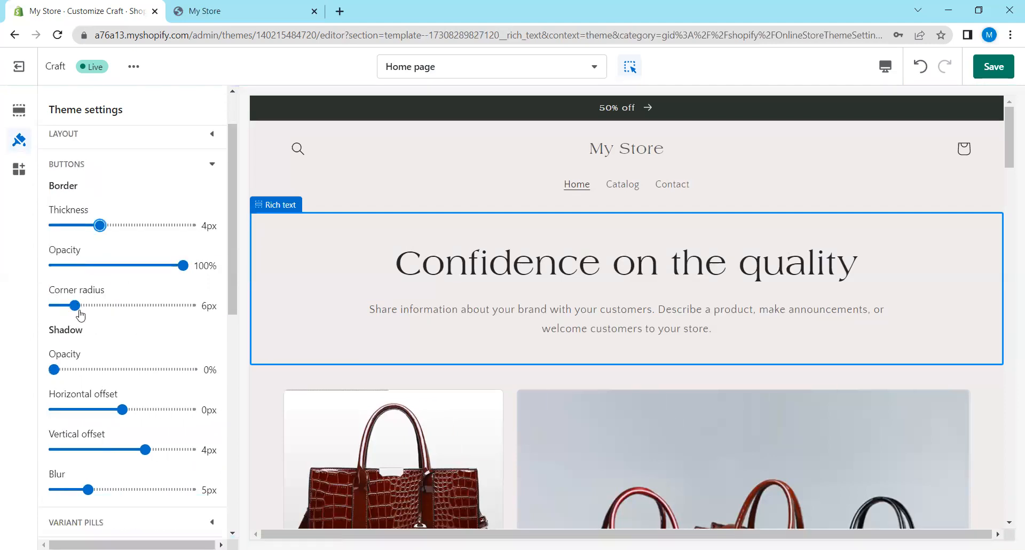
{"action": "scroll", "coordinate": [82, 318], "scroll_direction": "down", "scroll_amount": 4}
{"action": "scroll", "coordinate": [902, 468], "scroll_direction": "down", "scroll_amount": 7}
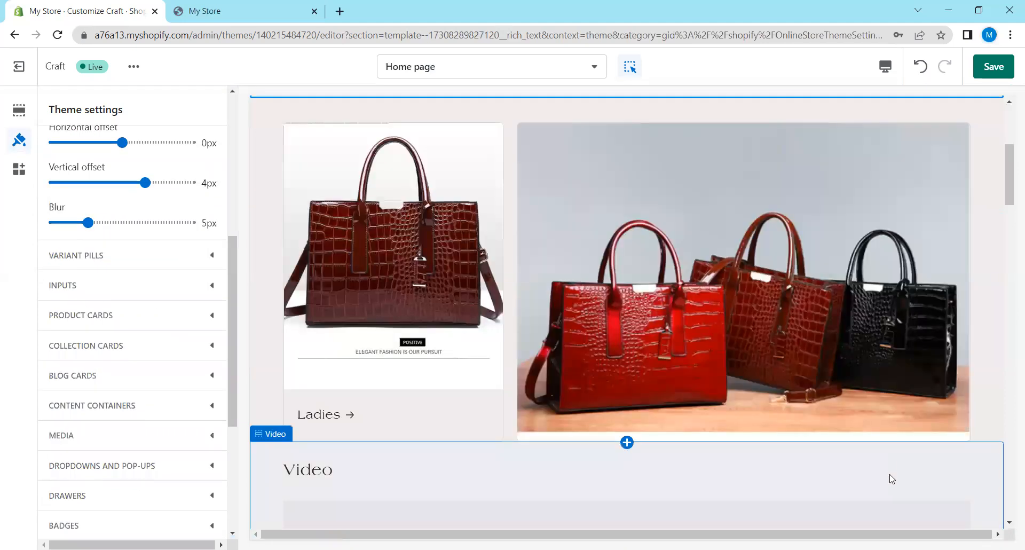
{"action": "scroll", "coordinate": [888, 478], "scroll_direction": "down", "scroll_amount": 10}
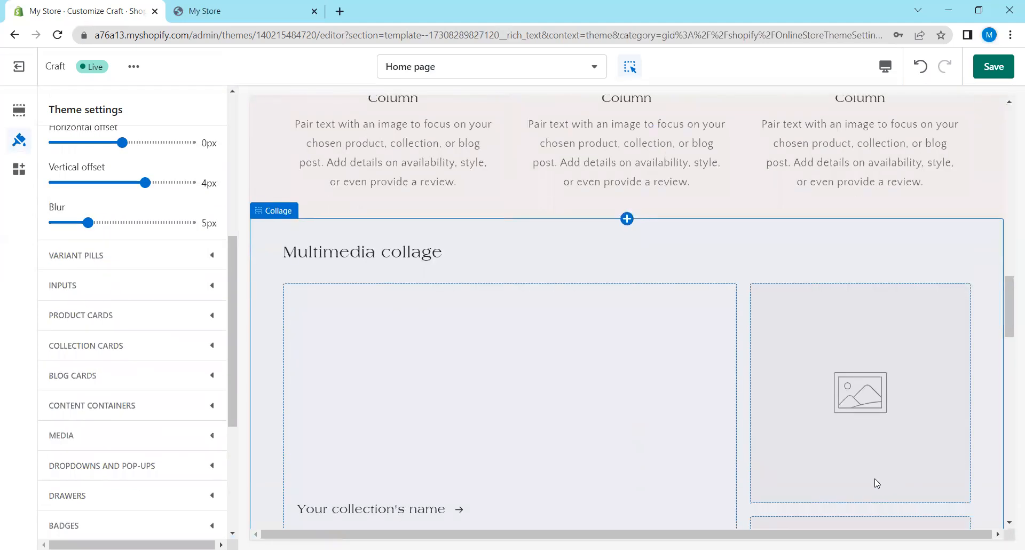
{"action": "scroll", "coordinate": [876, 463], "scroll_direction": "down", "scroll_amount": 10}
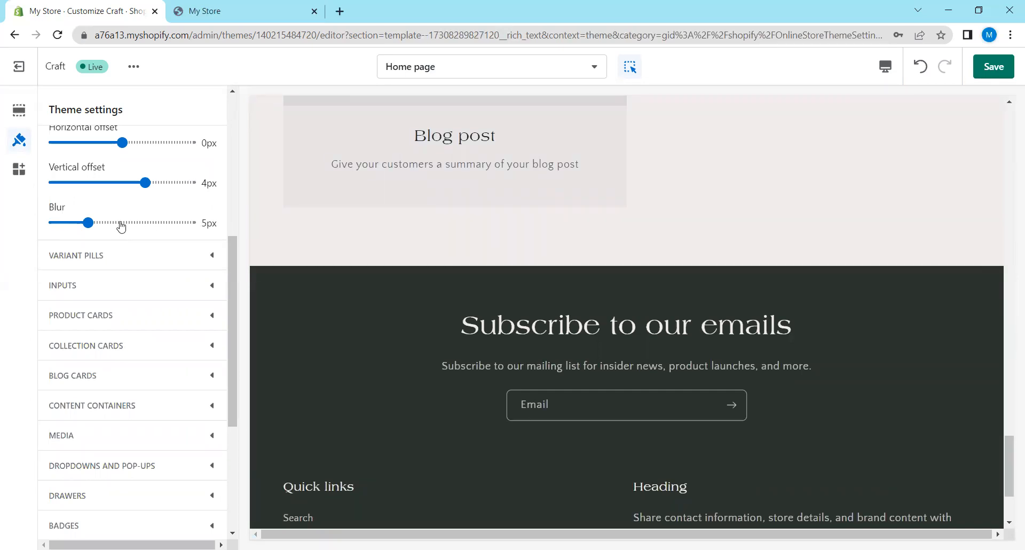
{"action": "scroll", "coordinate": [206, 287], "scroll_direction": "up", "scroll_amount": 6}
{"action": "scroll", "coordinate": [816, 400], "scroll_direction": "up", "scroll_amount": 15}
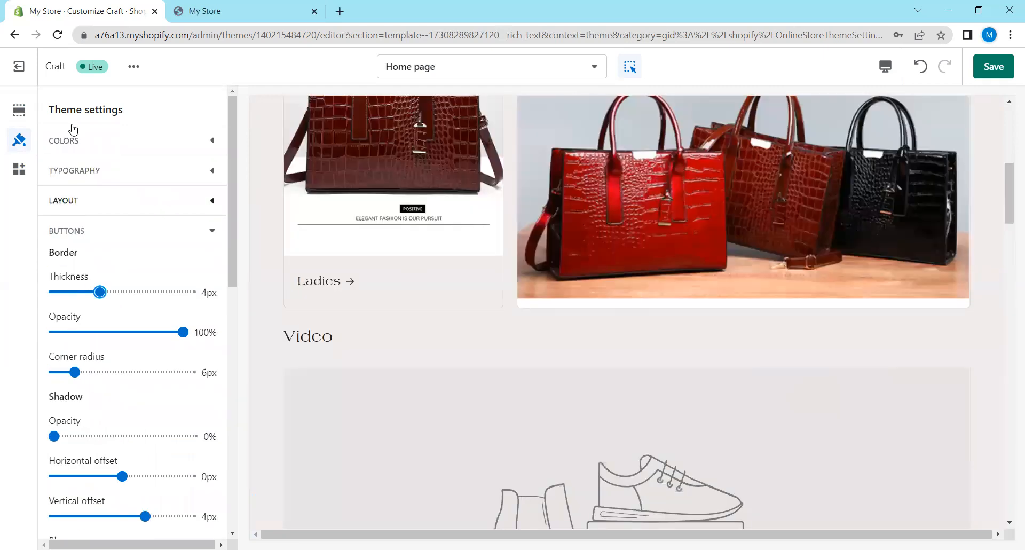
Replace the announcement bar text with "20% off on first order".
{"action": "left_click", "coordinate": [19, 109]}
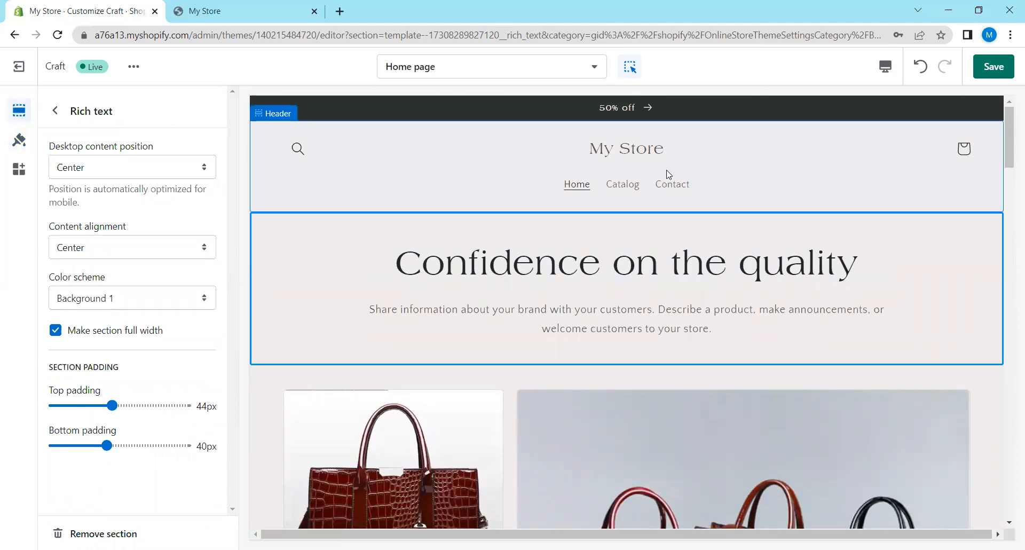
{"action": "left_click", "coordinate": [609, 122]}
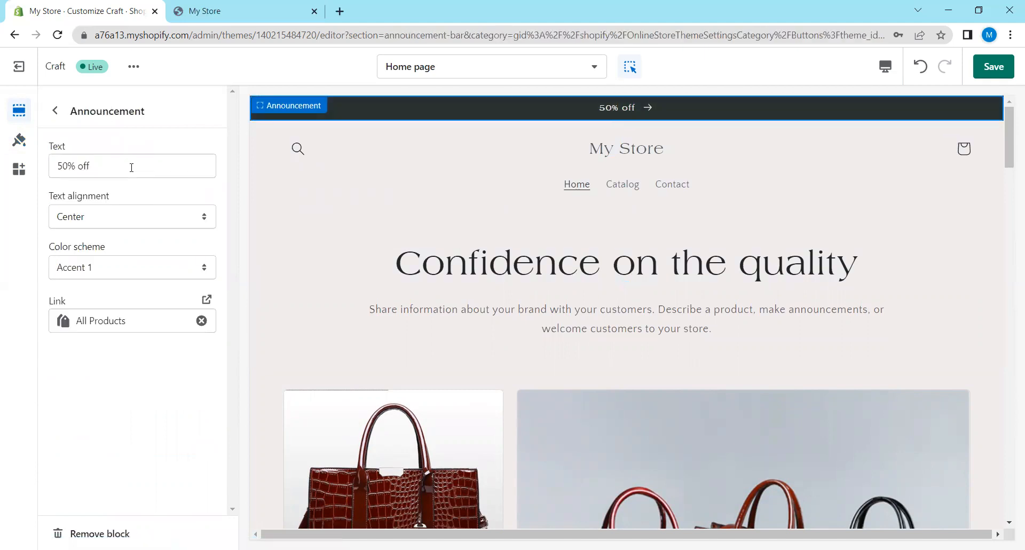
{"action": "left_click_drag", "start_coordinate": [139, 164], "coordinate": [42, 161]}
{"action": "key", "text": "BackSpace"}
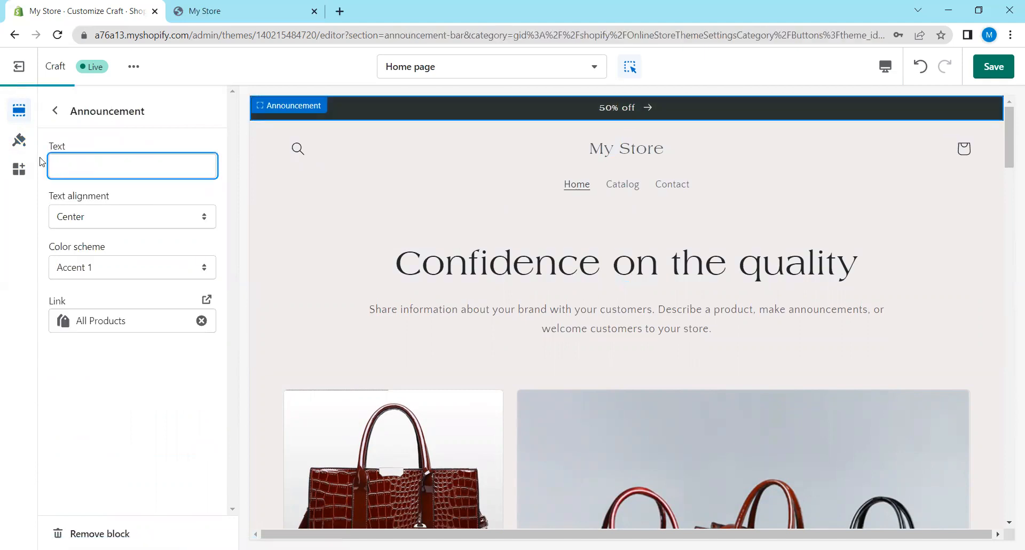
{"action": "type", "text": "20"}
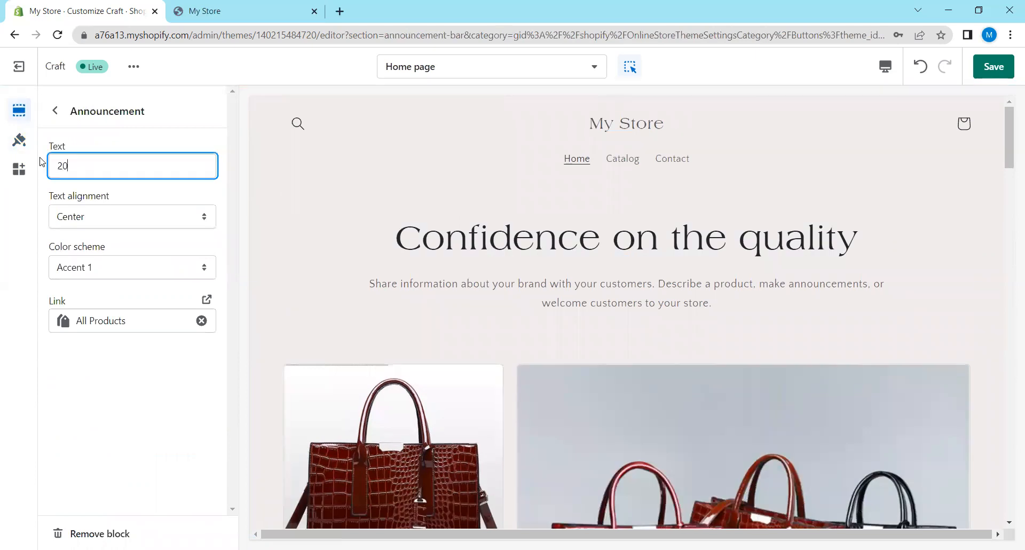
{"action": "type", "text": "% off on first"}
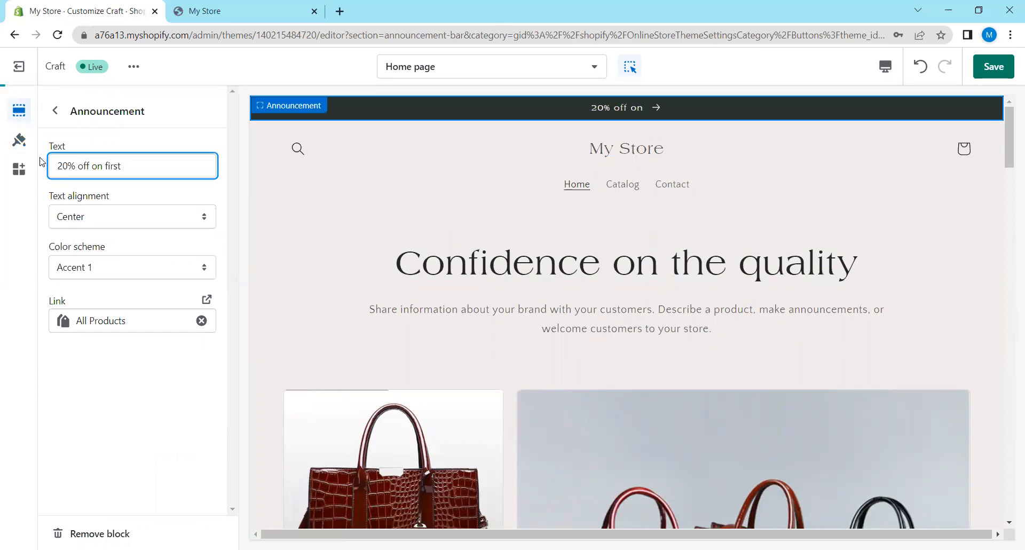
{"action": "type", "text": " order"}
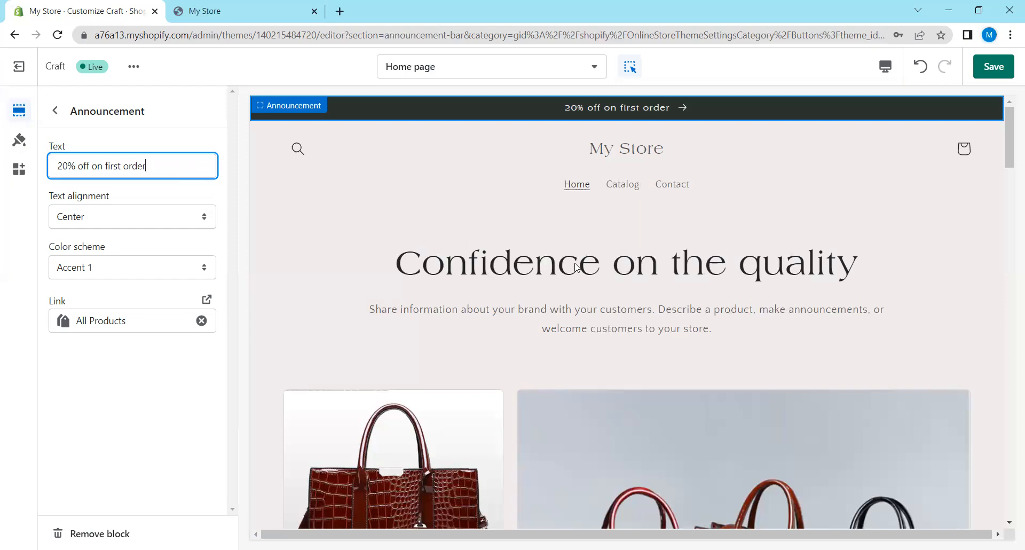
Review the whole home page preview after the announcement text change.
{"action": "scroll", "coordinate": [575, 266], "scroll_direction": "down", "scroll_amount": 15}
{"action": "scroll", "coordinate": [572, 272], "scroll_direction": "down", "scroll_amount": 5}
{"action": "scroll", "coordinate": [574, 267], "scroll_direction": "up", "scroll_amount": 20}
{"action": "scroll", "coordinate": [574, 261], "scroll_direction": "down", "scroll_amount": 3}
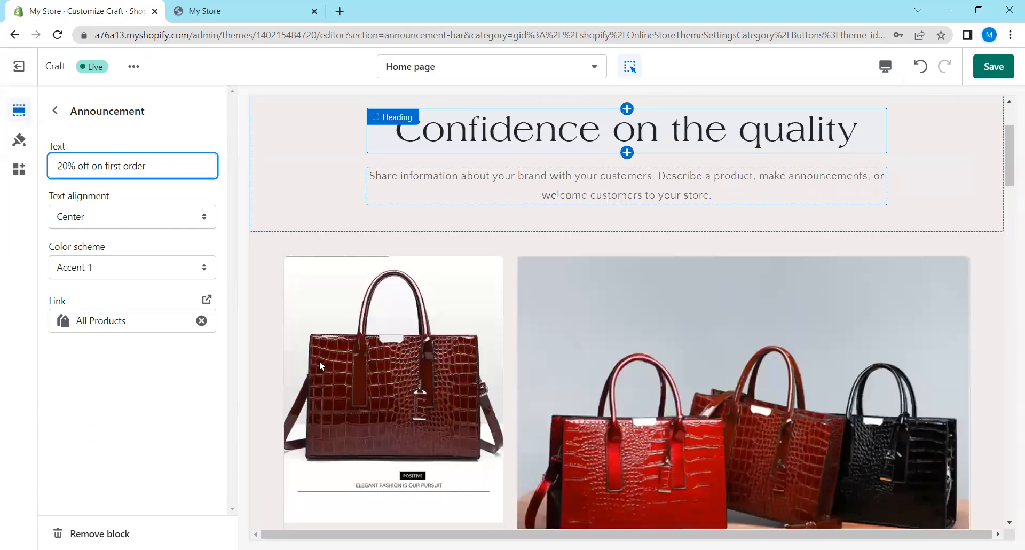
{"action": "scroll", "coordinate": [694, 334], "scroll_direction": "down", "scroll_amount": 3}
{"action": "scroll", "coordinate": [631, 192], "scroll_direction": "up", "scroll_amount": 4}
{"action": "scroll", "coordinate": [569, 251], "scroll_direction": "down", "scroll_amount": 15}
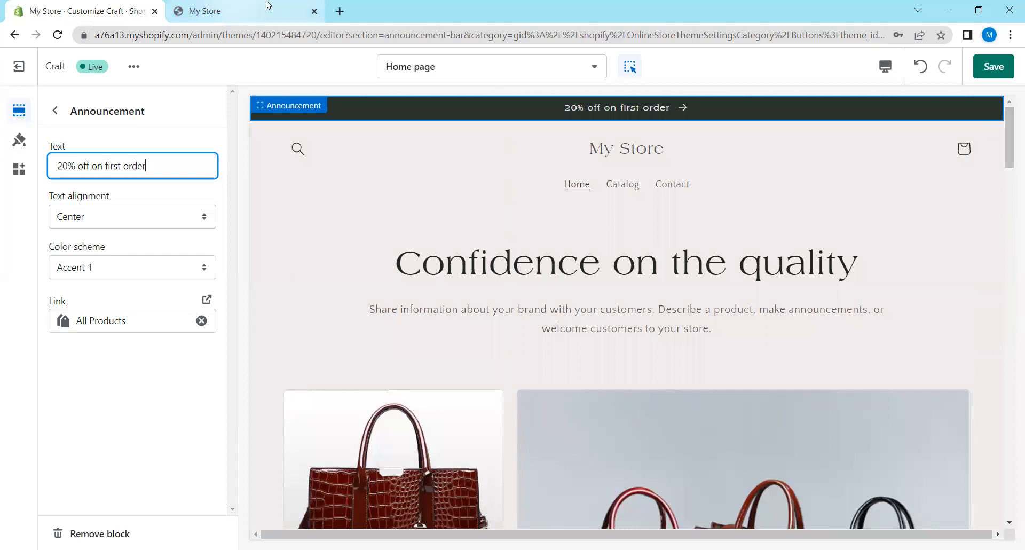
Search the web for "astore" in a new browser tab and open the Astore women's handbags store from the results.
{"action": "left_click", "coordinate": [339, 11]}
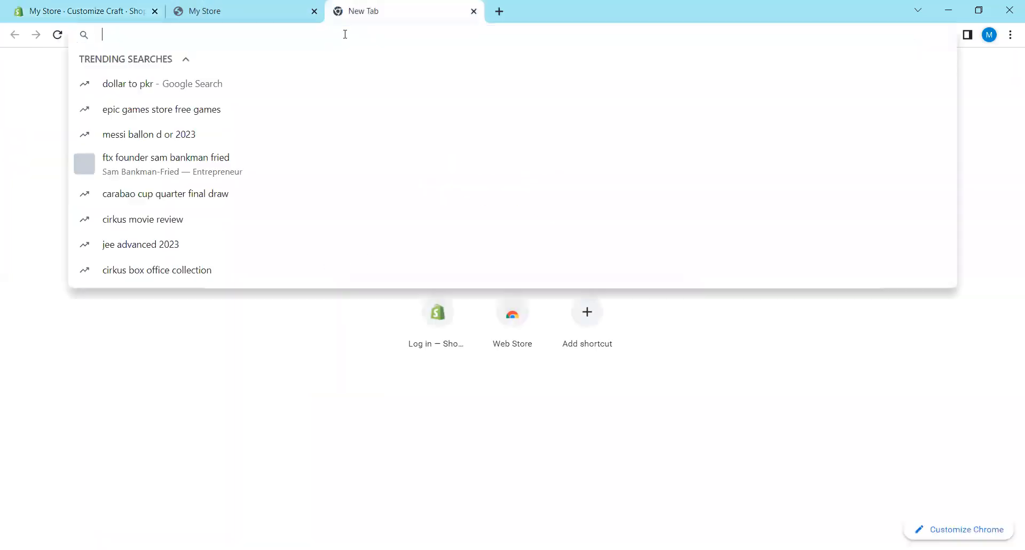
{"action": "type", "text": "astto"}
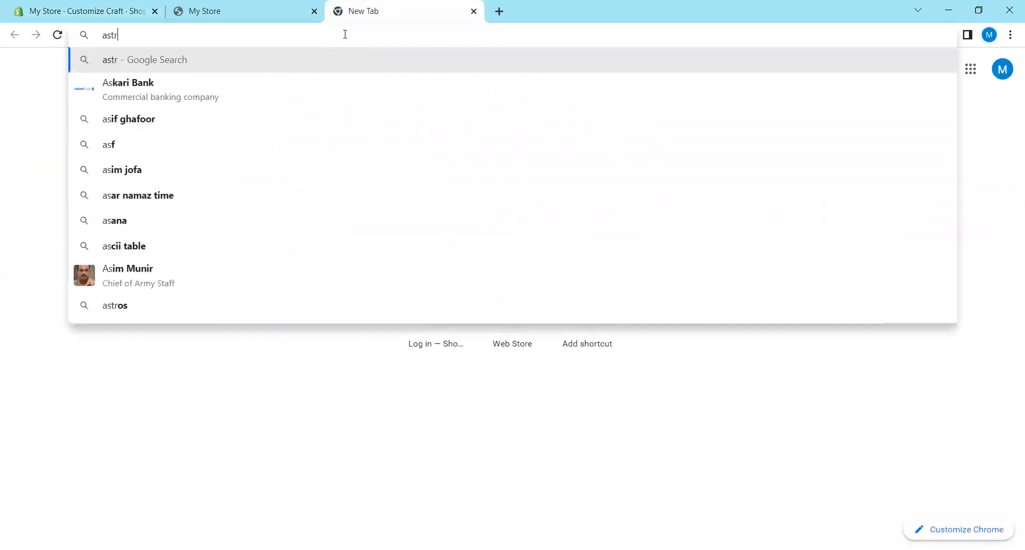
{"action": "type", "text": "re"}
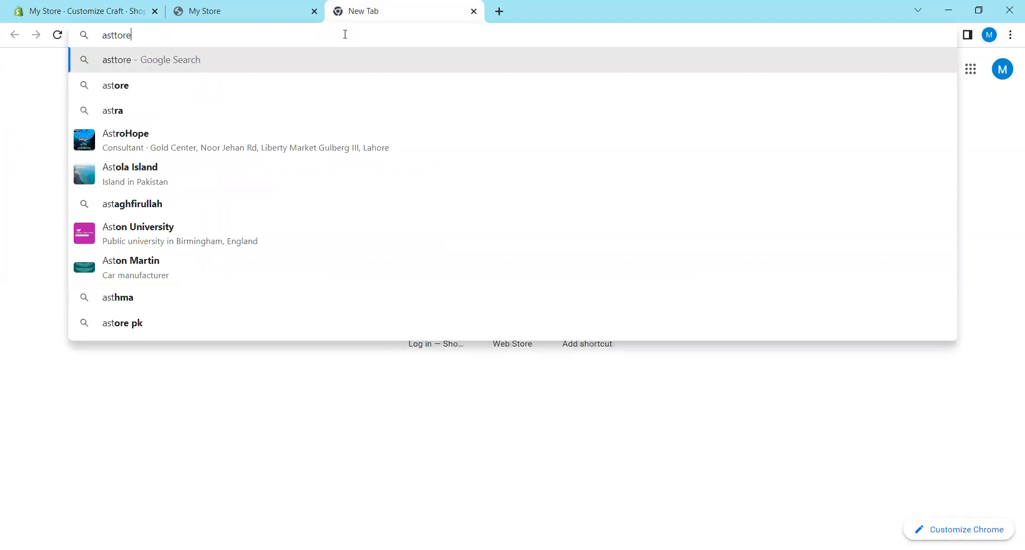
{"action": "key", "text": "BackSpace"}
{"action": "key", "text": "BackSpace"}
{"action": "key", "text": "BackSpace"}
{"action": "key", "text": "BackSpace"}
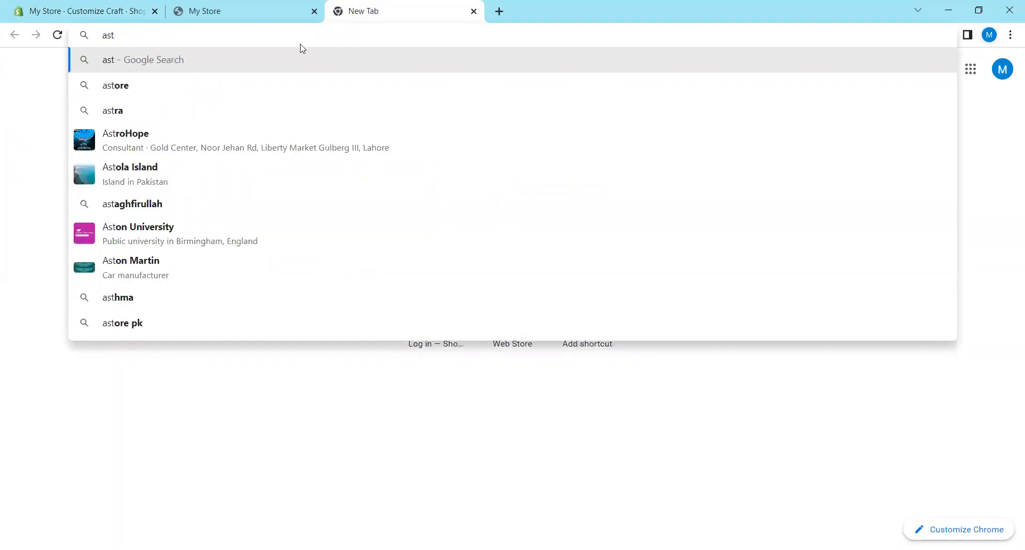
{"action": "left_click", "coordinate": [174, 89]}
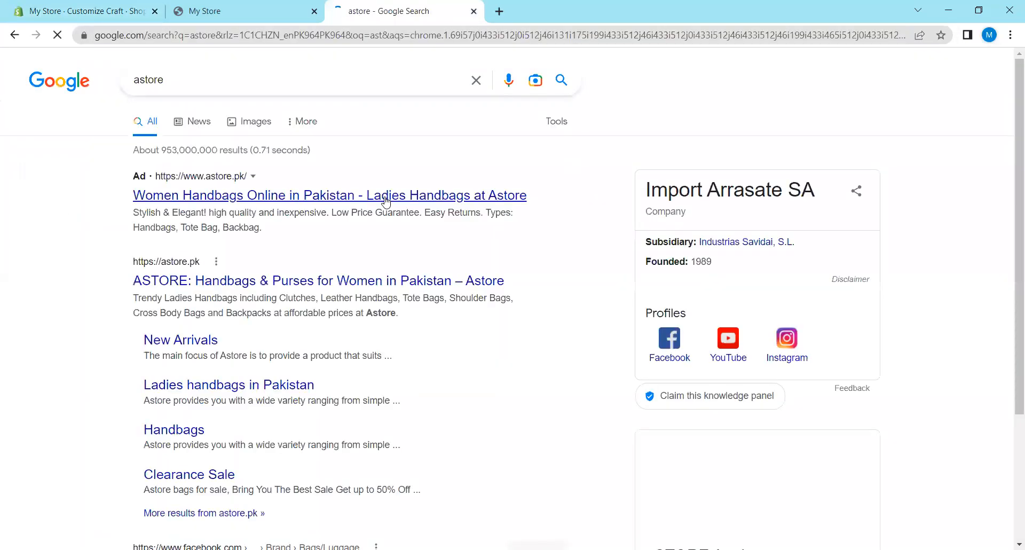
{"action": "left_click", "coordinate": [280, 197]}
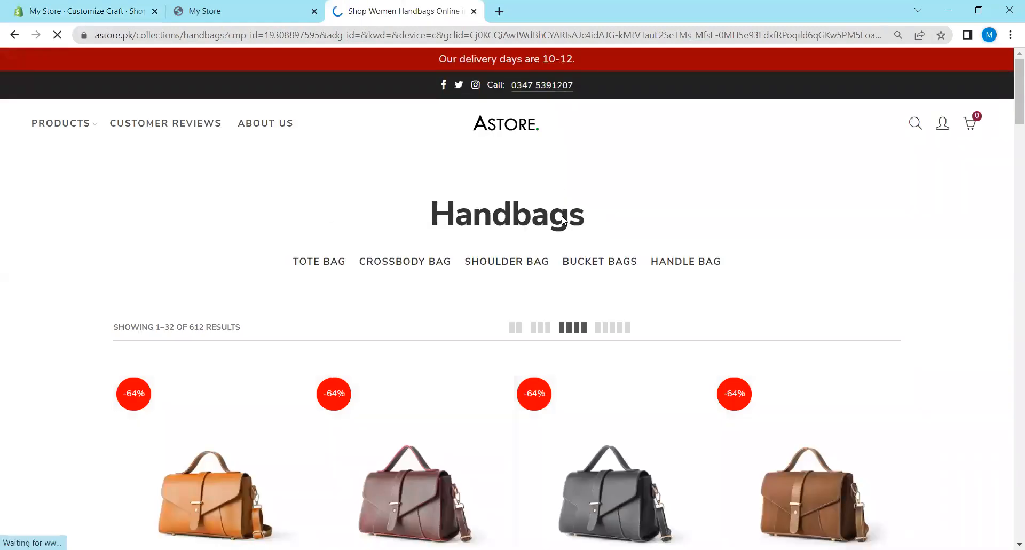
Examine Astore's handbags collection page from the product grid down to the newsletter footer and back up to its announcement bar.
{"action": "scroll", "coordinate": [561, 213], "scroll_direction": "down", "scroll_amount": 7}
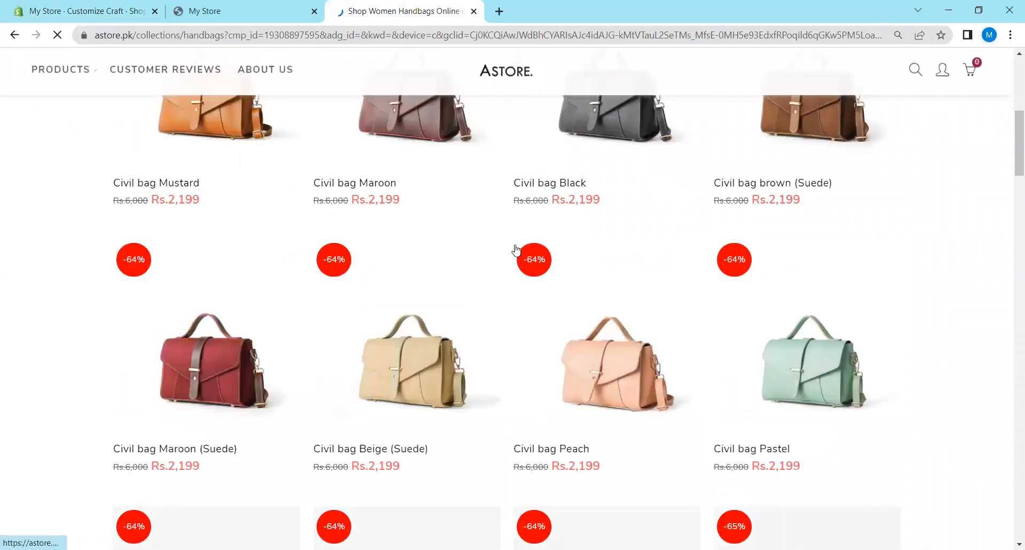
{"action": "scroll", "coordinate": [506, 240], "scroll_direction": "down", "scroll_amount": 20}
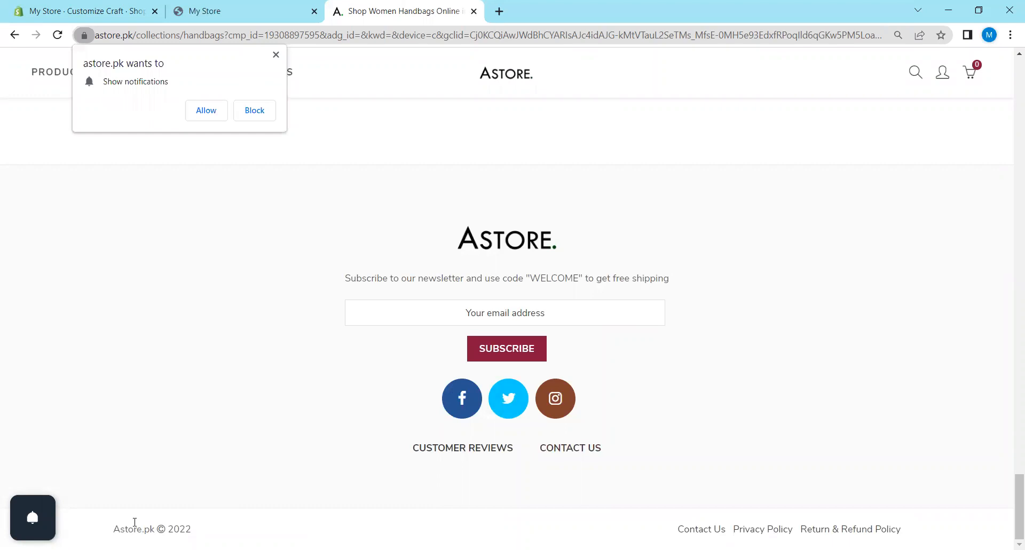
{"action": "scroll", "coordinate": [487, 318], "scroll_direction": "up", "scroll_amount": 15}
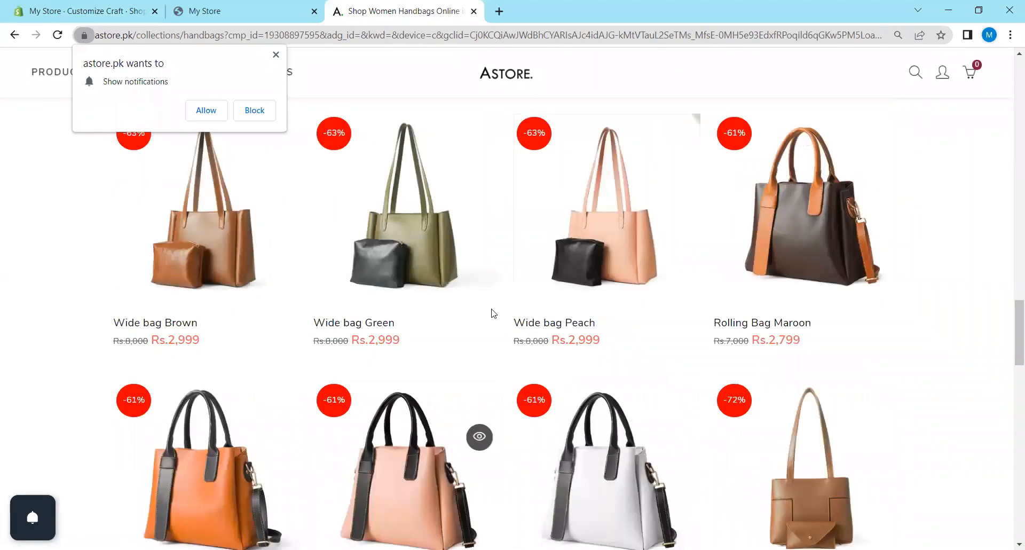
{"action": "scroll", "coordinate": [493, 313], "scroll_direction": "up", "scroll_amount": 20}
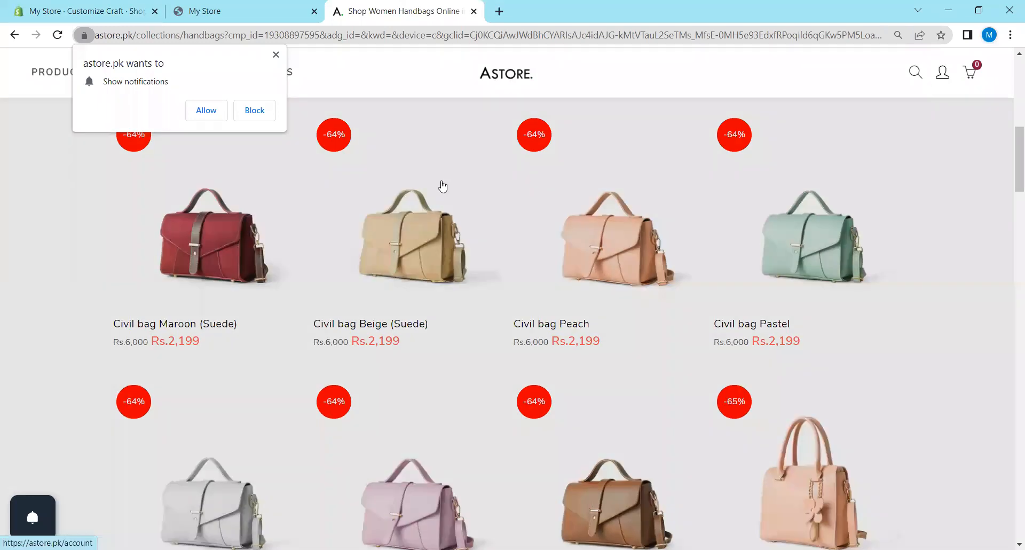
{"action": "scroll", "coordinate": [474, 176], "scroll_direction": "up", "scroll_amount": 10}
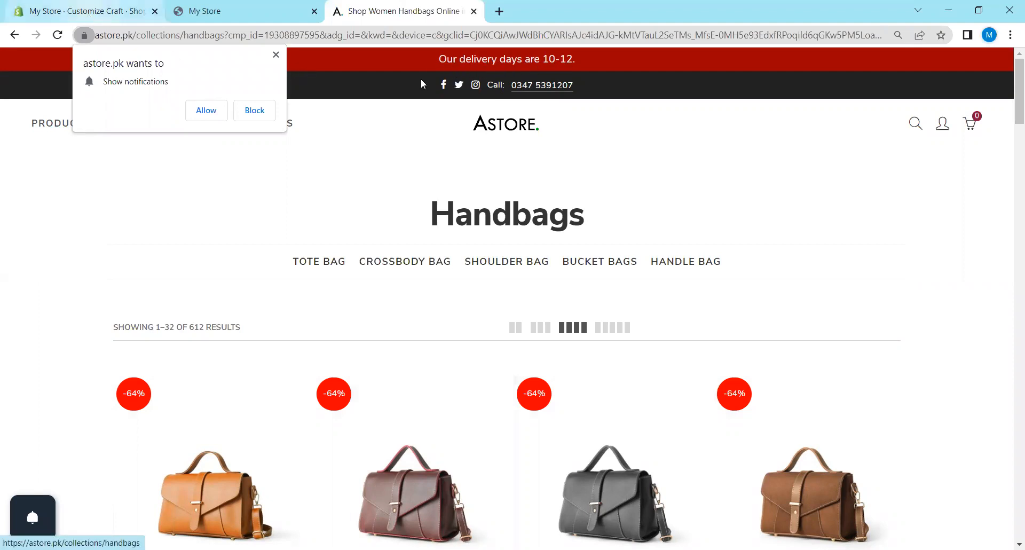
Return to the Shopify theme editor and replace the announcement bar text with "Our Delivery Time is 10 Days".
{"action": "left_click", "coordinate": [89, 16]}
{"action": "left_click_drag", "start_coordinate": [165, 163], "coordinate": [58, 163]}
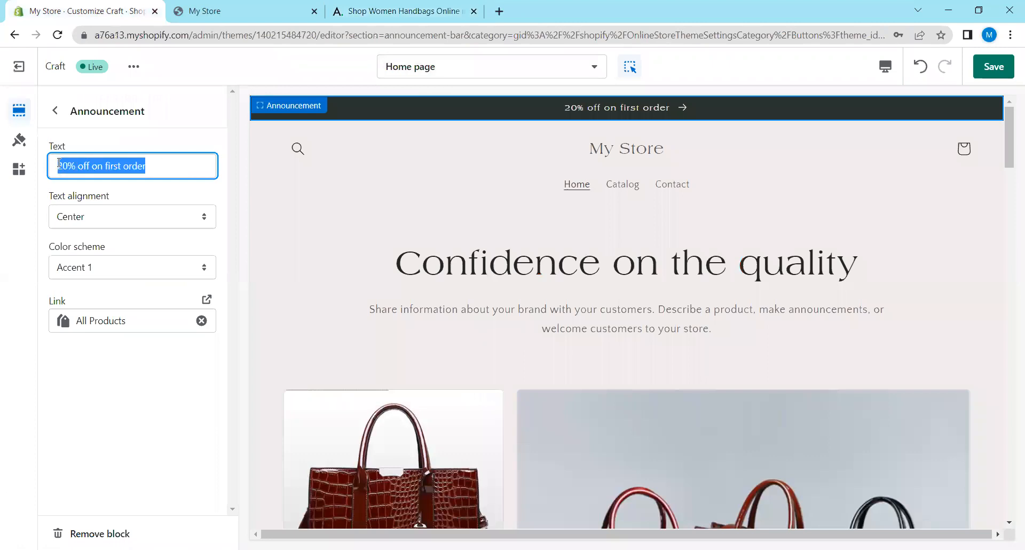
{"action": "key", "text": "BackSpace"}
{"action": "type", "text": "Our Deliver"}
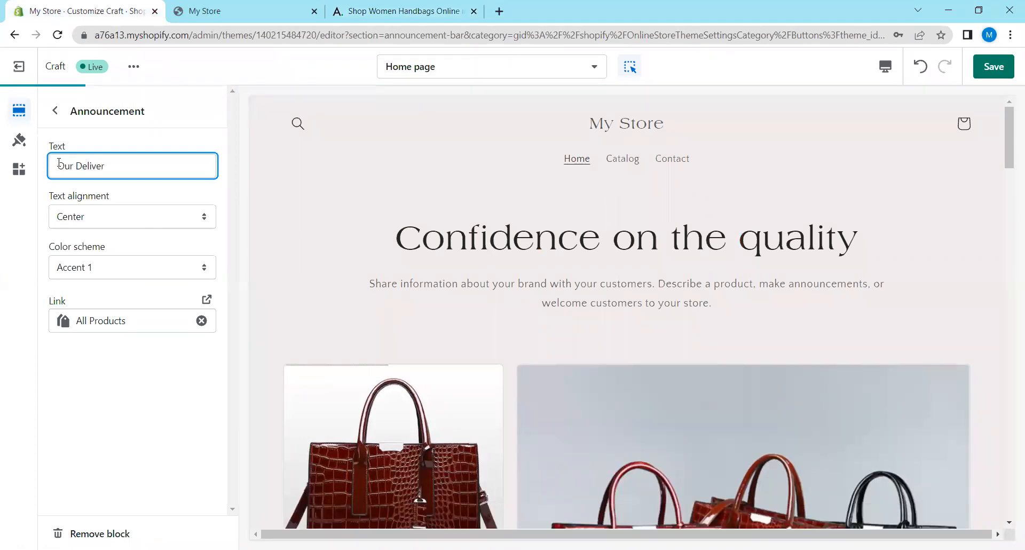
{"action": "type", "text": "y Time is"}
{"action": "key", "text": "BackSpace"}
{"action": "key", "text": "BackSpace"}
{"action": "type", "text": "is "}
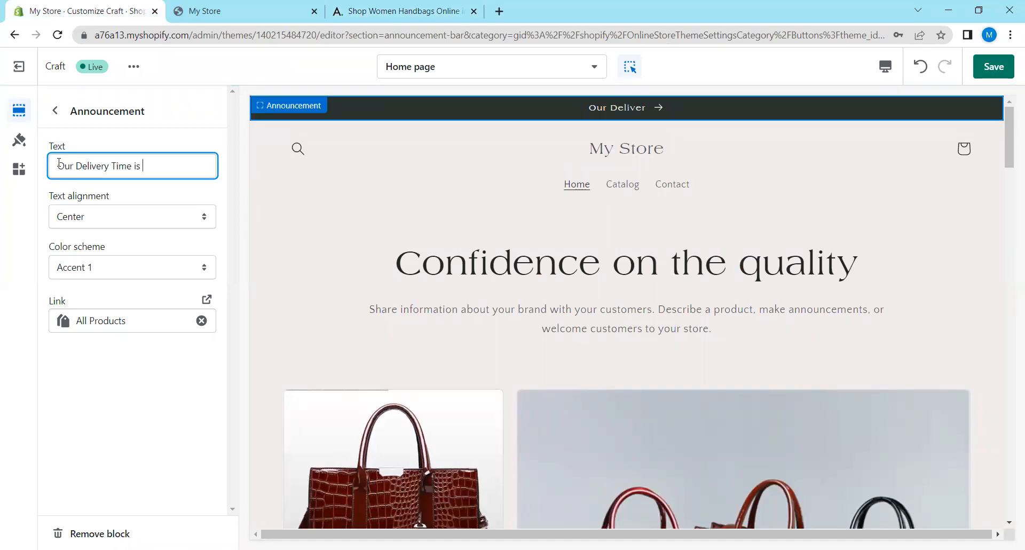
{"action": "type", "text": "10 Days"}
Compare Astore's announcement bar and social contact strip with the header area of the home page preview.
{"action": "left_click", "coordinate": [405, 6]}
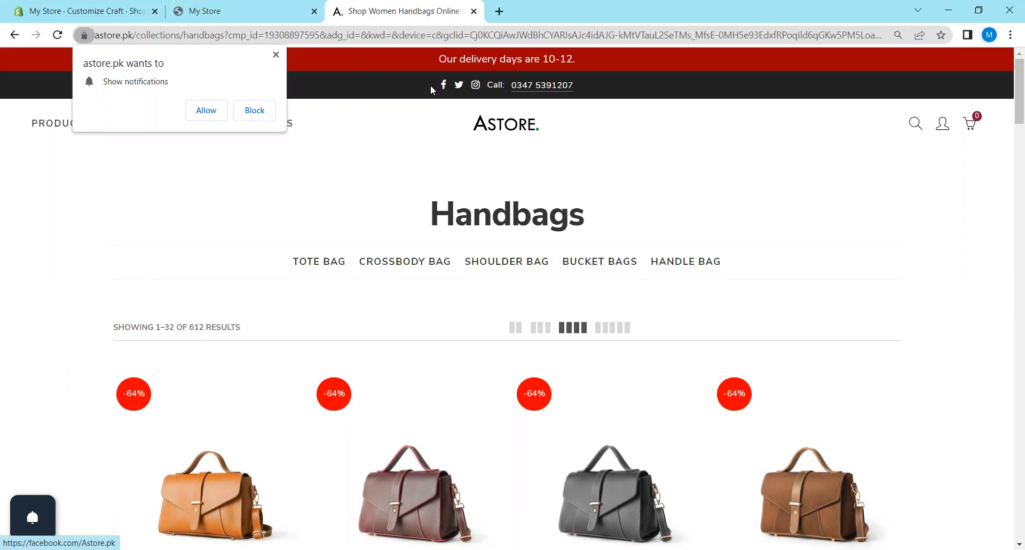
{"action": "left_click", "coordinate": [63, 6]}
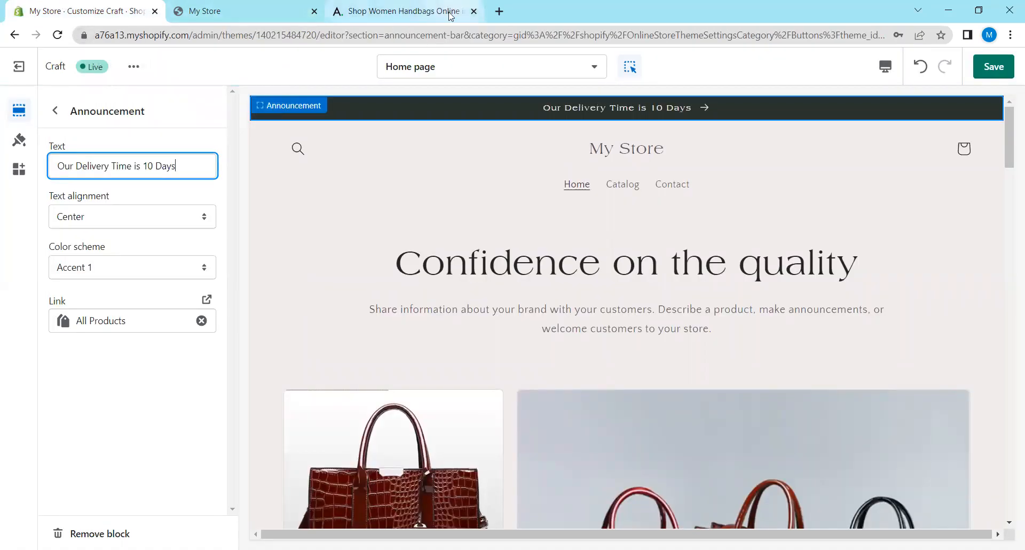
{"action": "scroll", "coordinate": [535, 157], "scroll_direction": "down", "scroll_amount": 3}
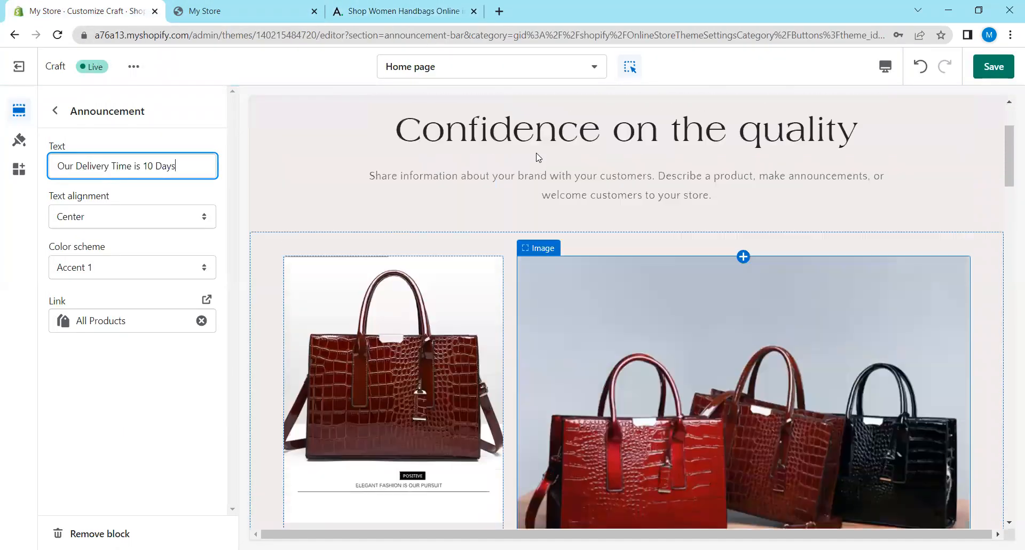
{"action": "scroll", "coordinate": [535, 157], "scroll_direction": "up", "scroll_amount": 3}
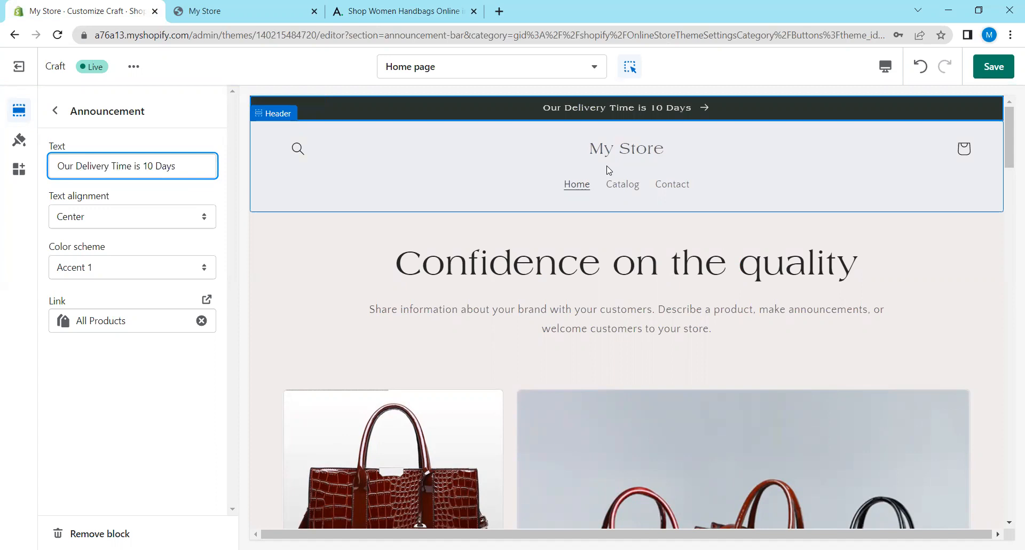
{"action": "left_click", "coordinate": [421, 6]}
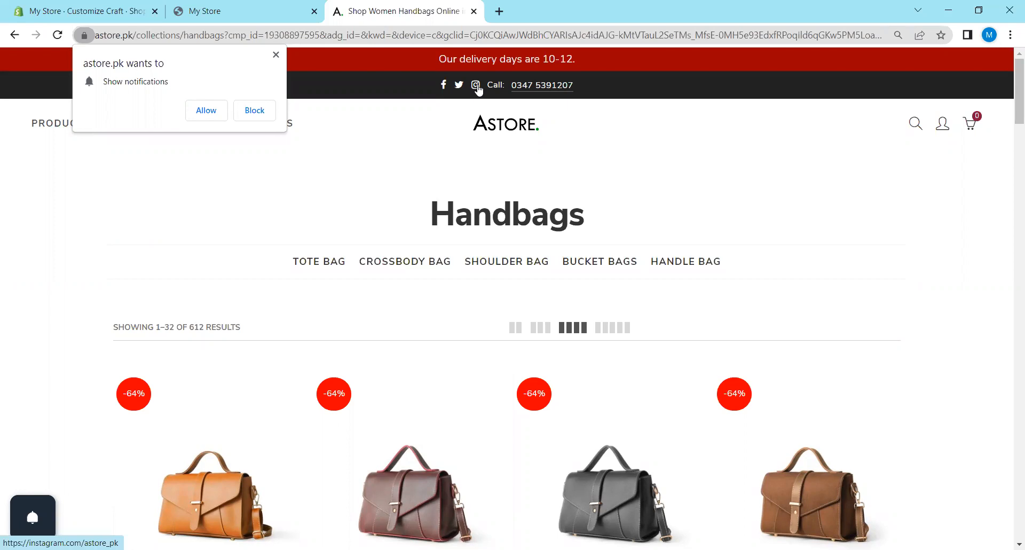
{"action": "left_click", "coordinate": [109, 4]}
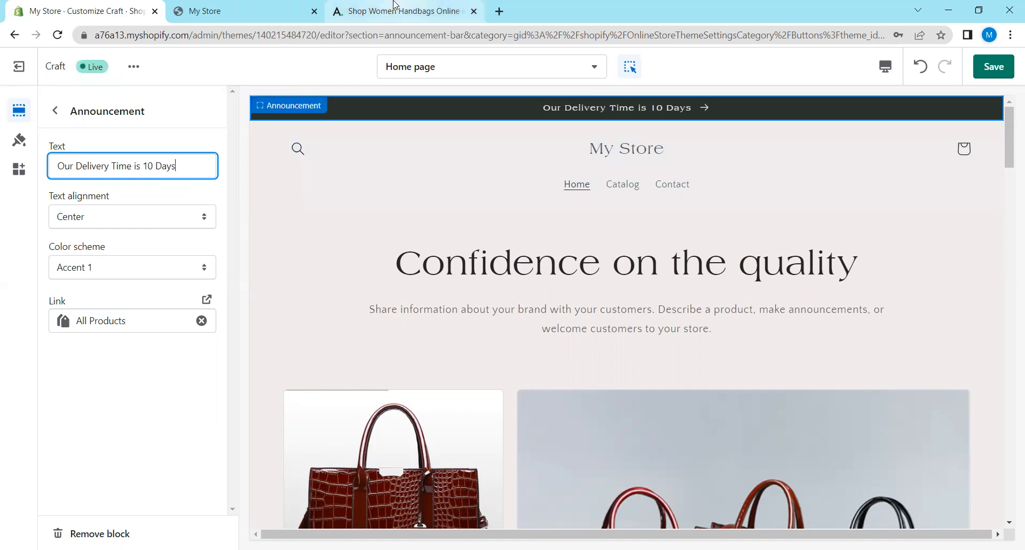
Switch to the Astore page again and examine how its handbag listings, discount badges and prices are laid out.
{"action": "mouse_move", "coordinate": [395, 4]}
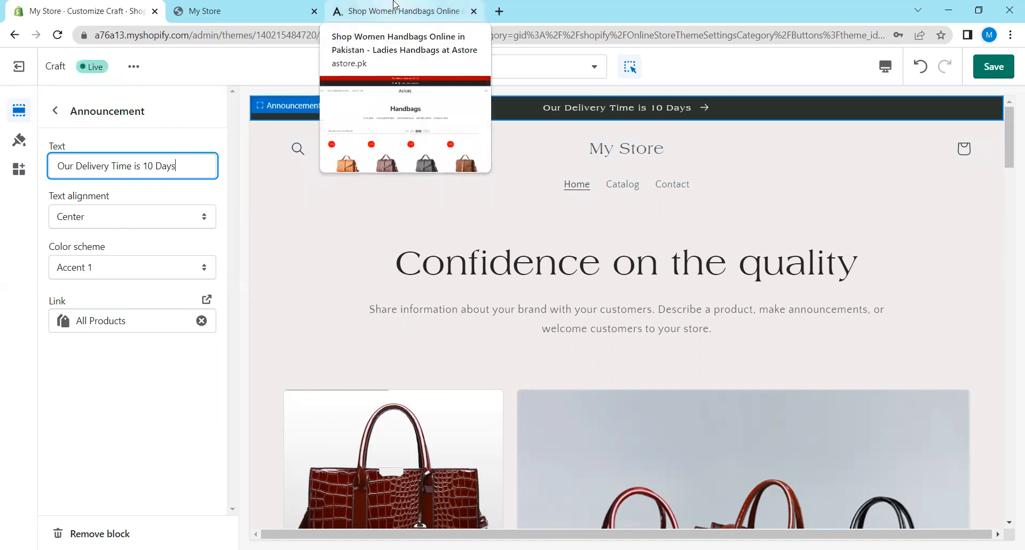
{"action": "left_click", "coordinate": [395, 4]}
{"action": "scroll", "coordinate": [411, 296], "scroll_direction": "down", "scroll_amount": 4}
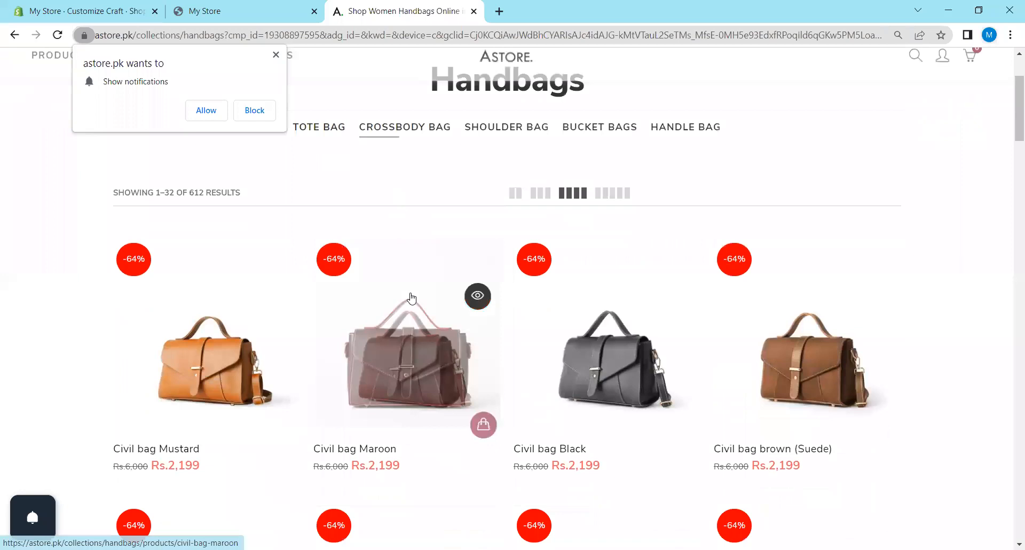
{"action": "scroll", "coordinate": [412, 295], "scroll_direction": "down", "scroll_amount": 20}
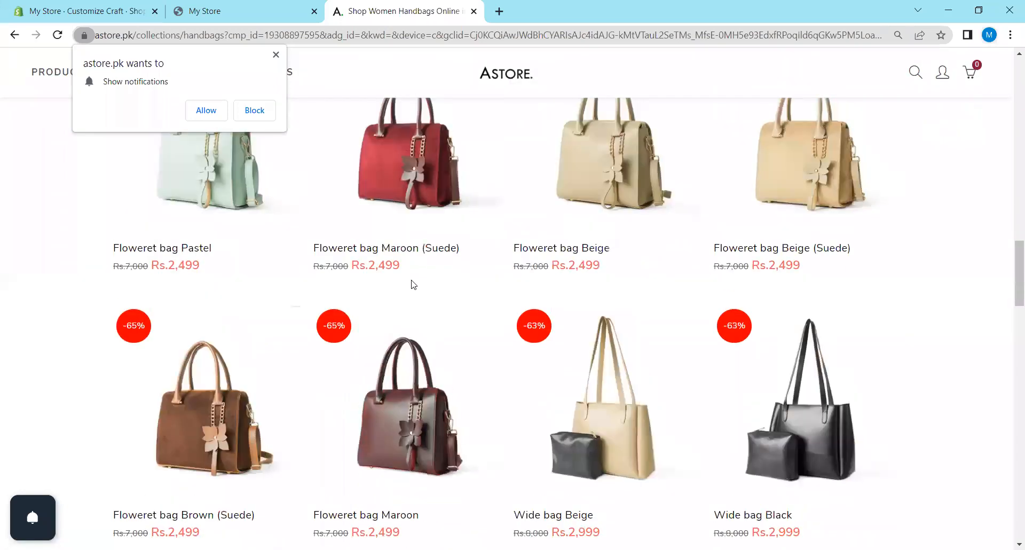
{"action": "scroll", "coordinate": [414, 283], "scroll_direction": "up", "scroll_amount": 7}
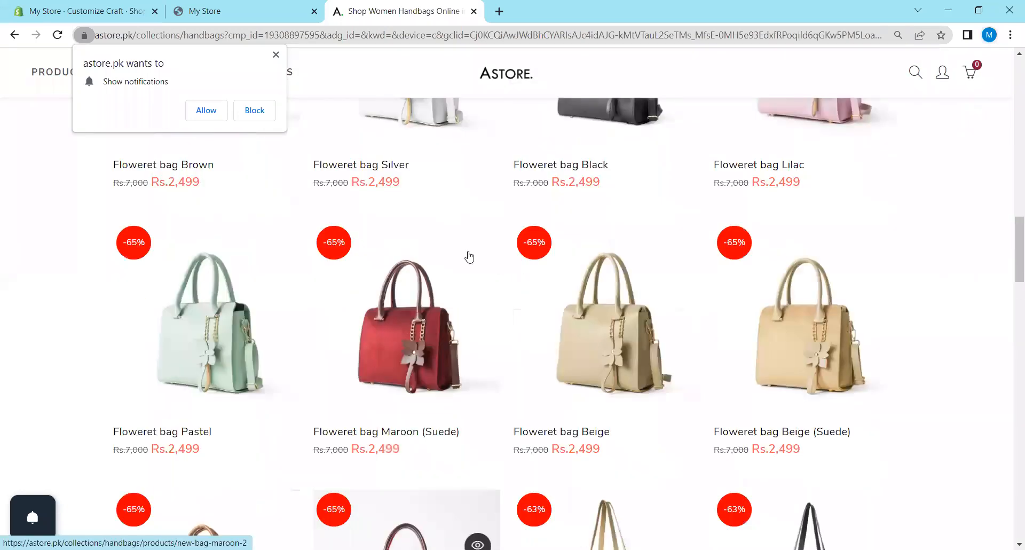
{"action": "scroll", "coordinate": [468, 256], "scroll_direction": "up", "scroll_amount": 15}
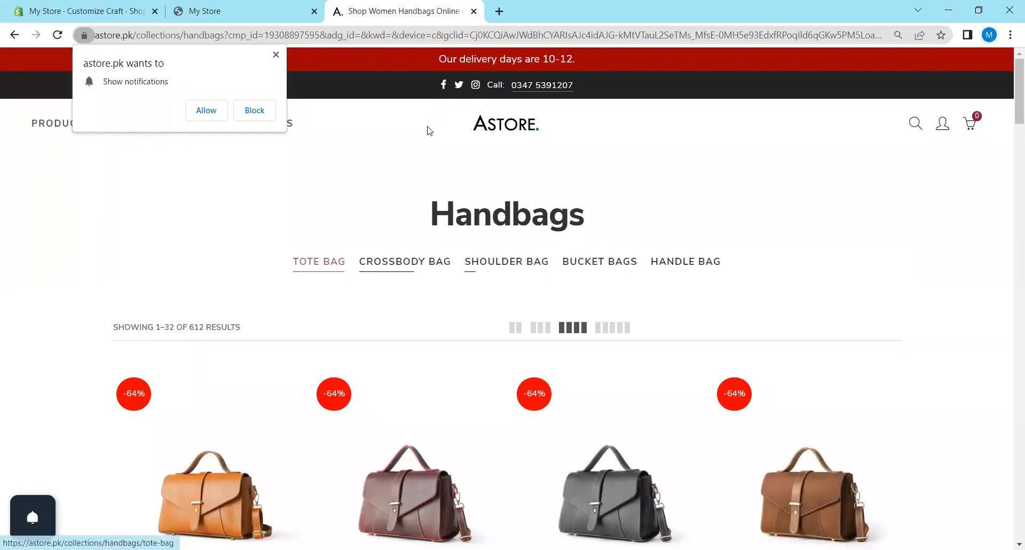
Read the descriptive text below Astore's product listings, especially the section "Get Your Favorite Ladies Handbags with Exceptional Quality and Service".
{"action": "scroll", "coordinate": [446, 243], "scroll_direction": "down", "scroll_amount": 20}
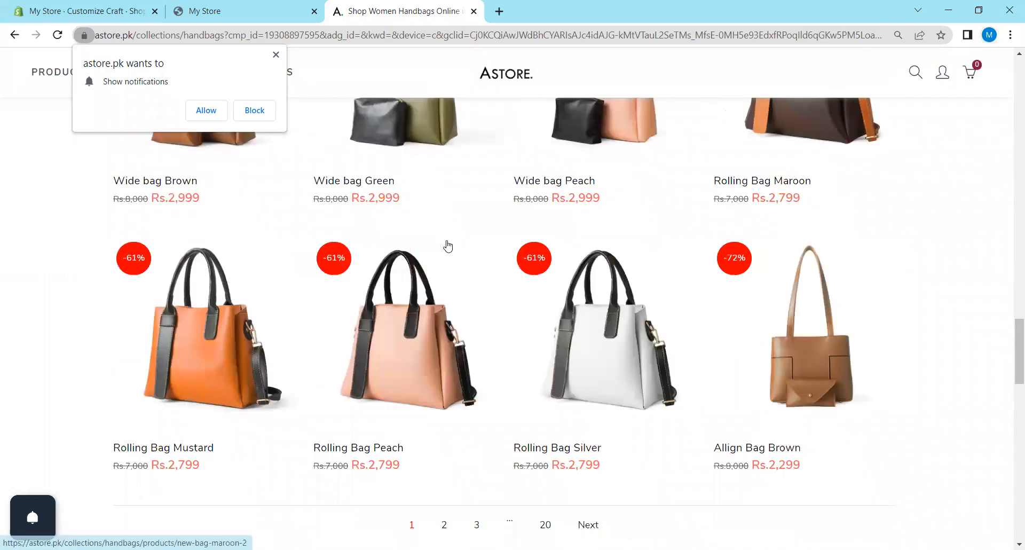
{"action": "scroll", "coordinate": [440, 240], "scroll_direction": "up", "scroll_amount": 5}
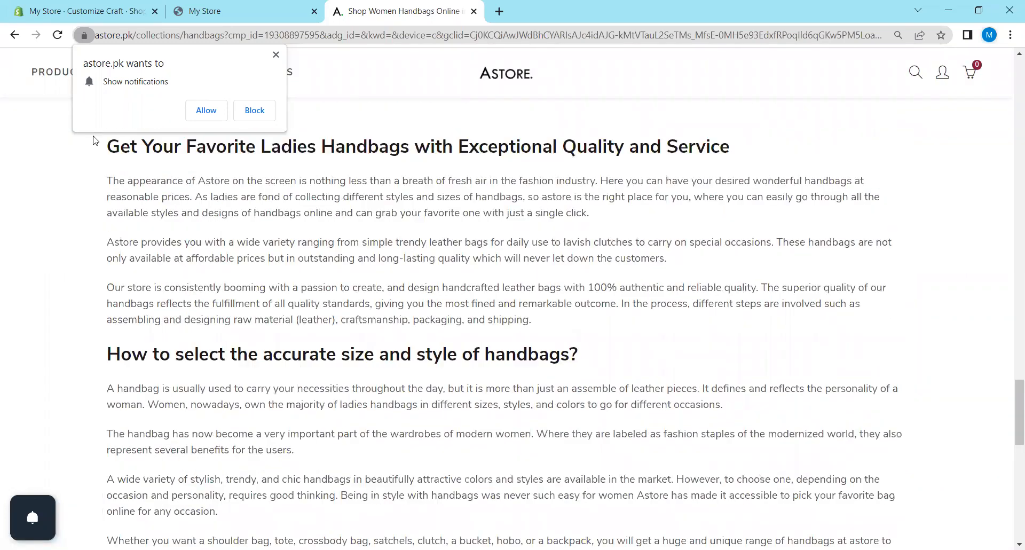
{"action": "left_click_drag", "start_coordinate": [116, 143], "coordinate": [794, 406]}
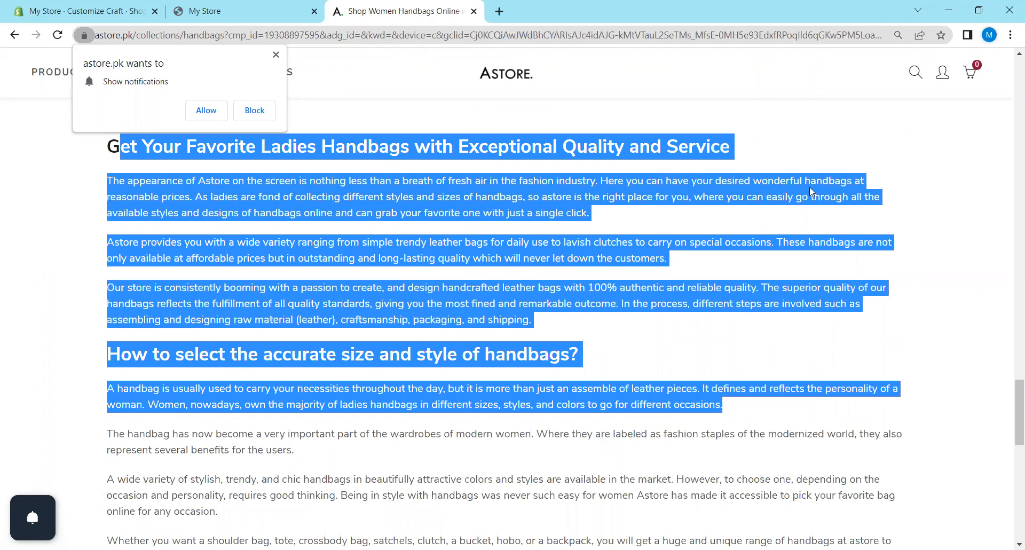
{"action": "left_click", "coordinate": [923, 241]}
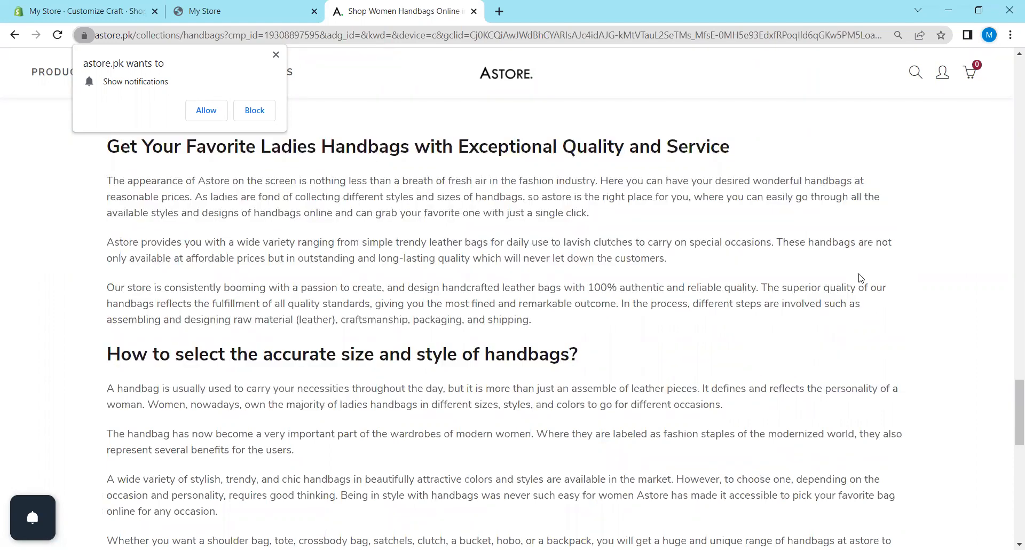
{"action": "scroll", "coordinate": [835, 283], "scroll_direction": "up", "scroll_amount": 2}
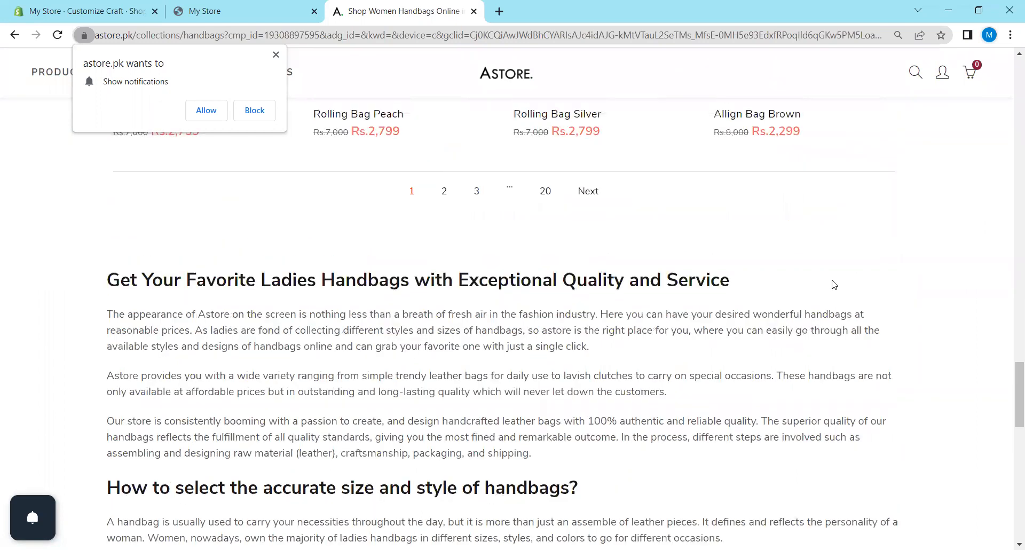
{"action": "scroll", "coordinate": [828, 279], "scroll_direction": "up", "scroll_amount": 1}
{"action": "scroll", "coordinate": [829, 278], "scroll_direction": "down", "scroll_amount": 2}
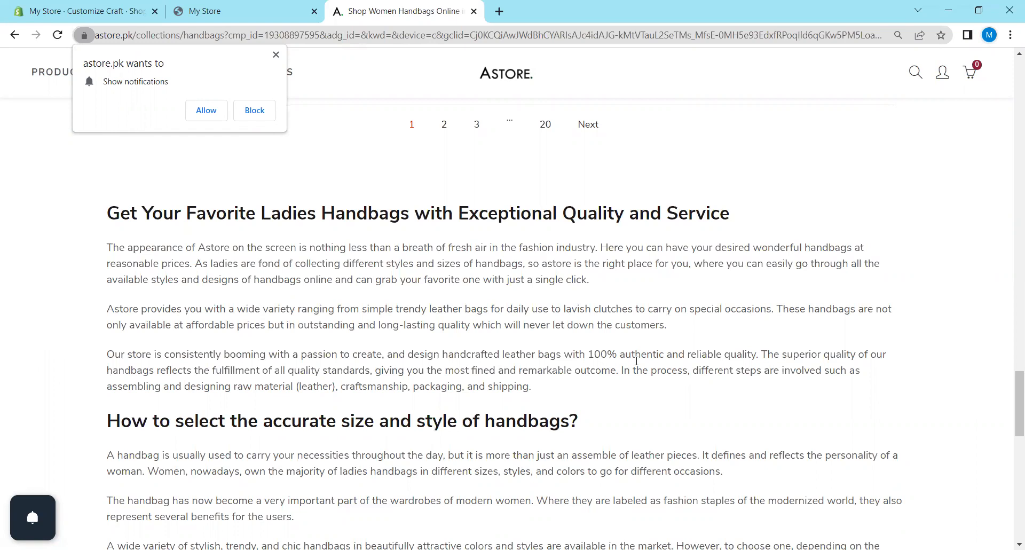
{"action": "left_click_drag", "start_coordinate": [109, 212], "coordinate": [551, 392]}
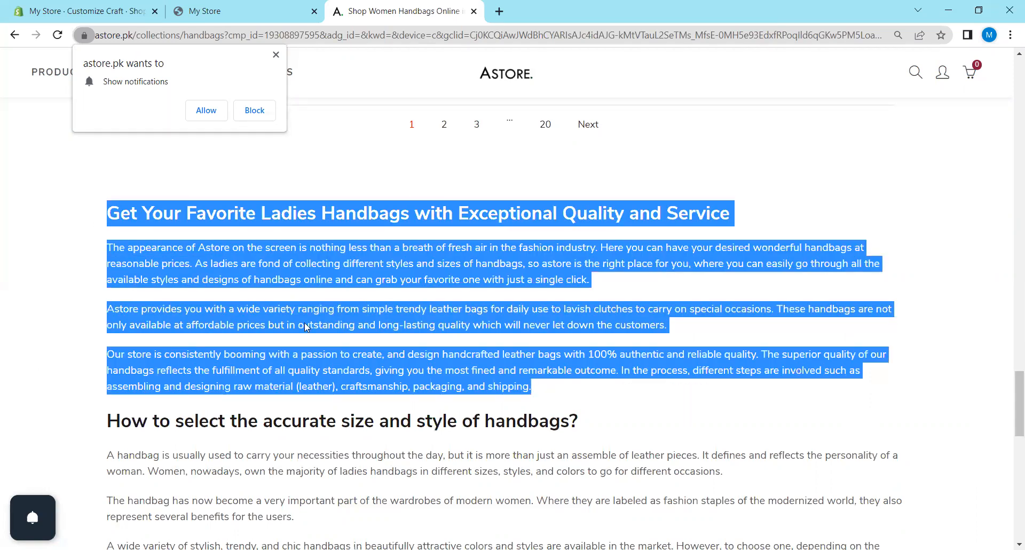
{"action": "left_click", "coordinate": [642, 390]}
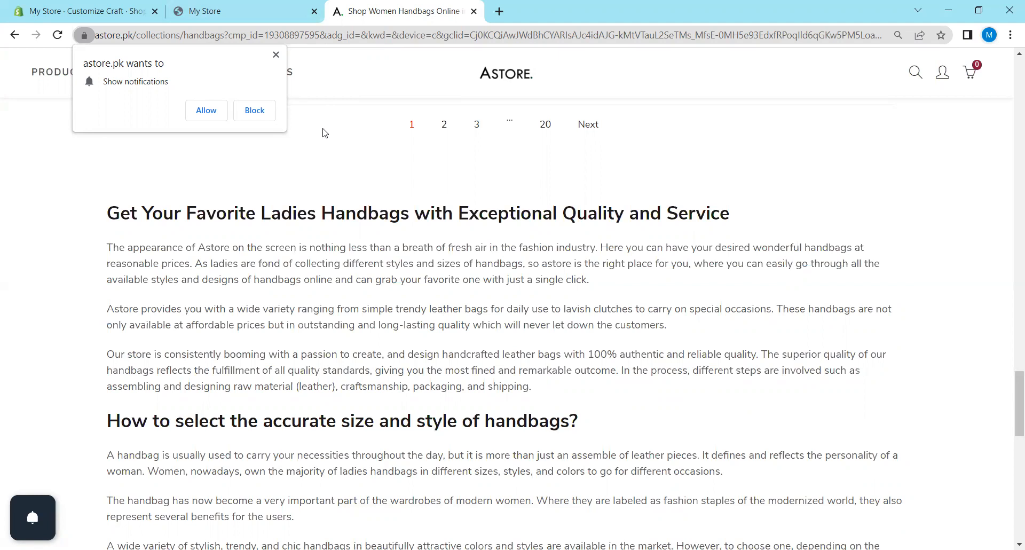
Return to the Shopify theme editor and check the upper part of the home page preview.
{"action": "left_click", "coordinate": [86, 11]}
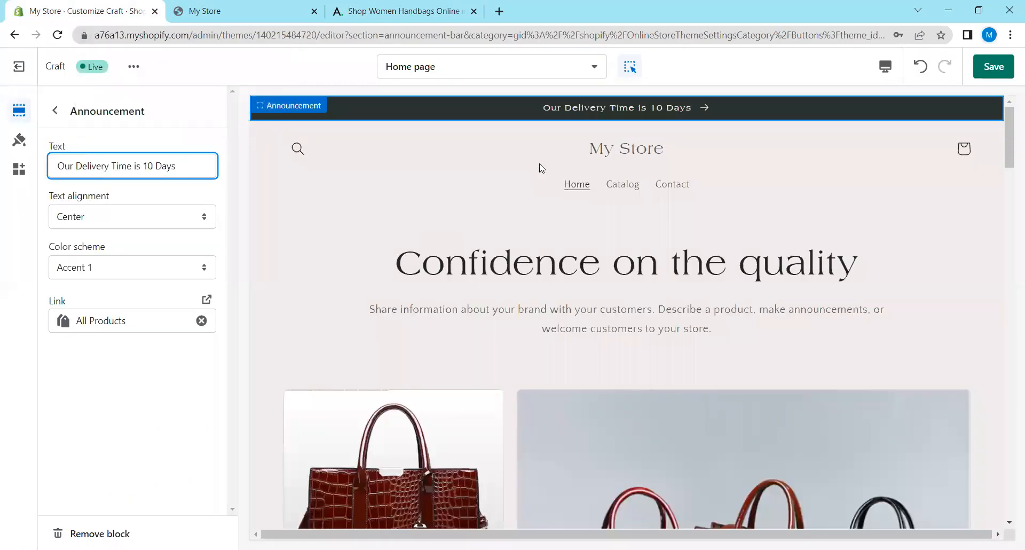
{"action": "scroll", "coordinate": [534, 445], "scroll_direction": "down", "scroll_amount": 3}
{"action": "scroll", "coordinate": [534, 444], "scroll_direction": "up", "scroll_amount": 3}
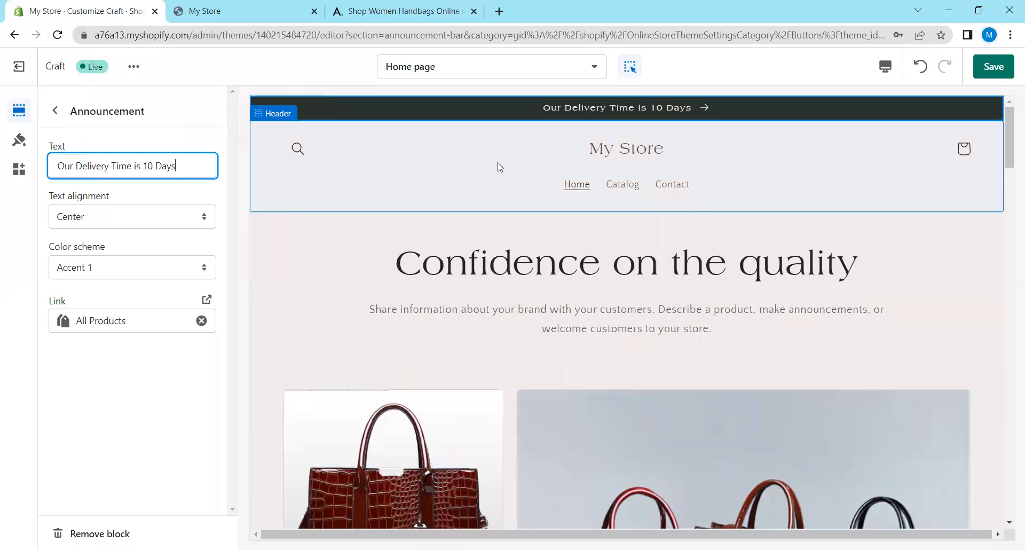
Switch to the Astore page, review its handbag listings and header bars, and return to the Shopify theme editor.
{"action": "left_click", "coordinate": [349, 4]}
{"action": "scroll", "coordinate": [596, 225], "scroll_direction": "up", "scroll_amount": 10}
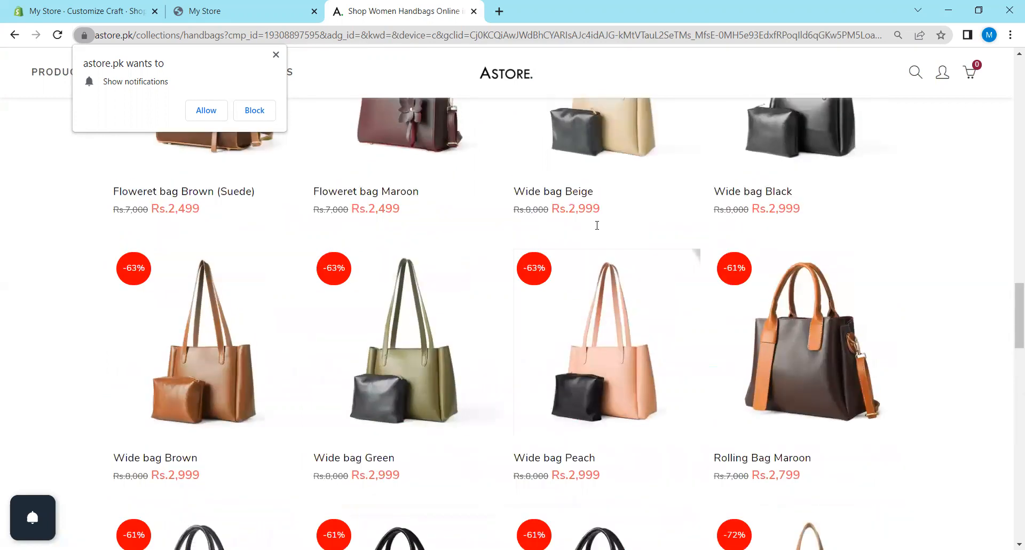
{"action": "scroll", "coordinate": [596, 225], "scroll_direction": "up", "scroll_amount": 5}
{"action": "scroll", "coordinate": [635, 202], "scroll_direction": "up", "scroll_amount": 5}
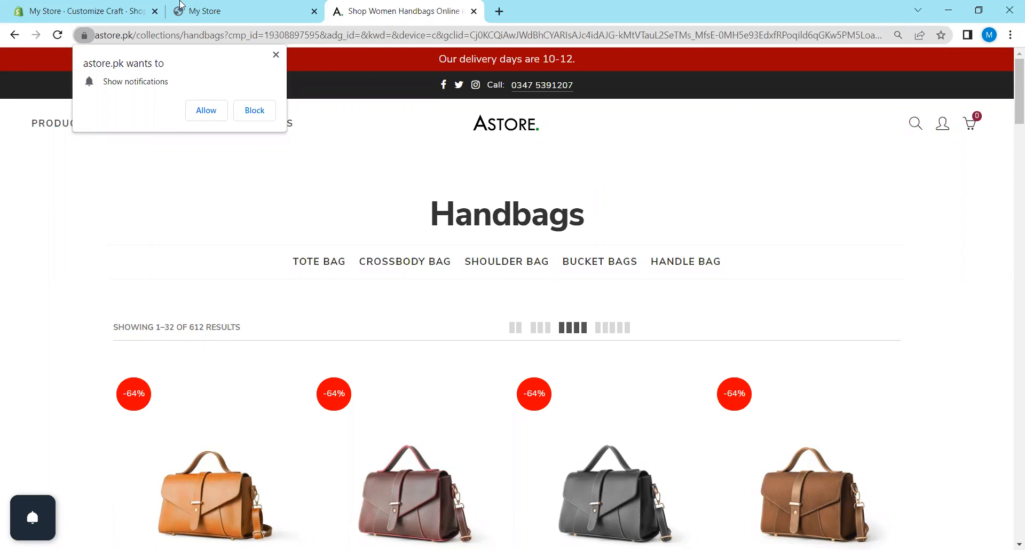
{"action": "key", "text": "ctrl+Tab"}
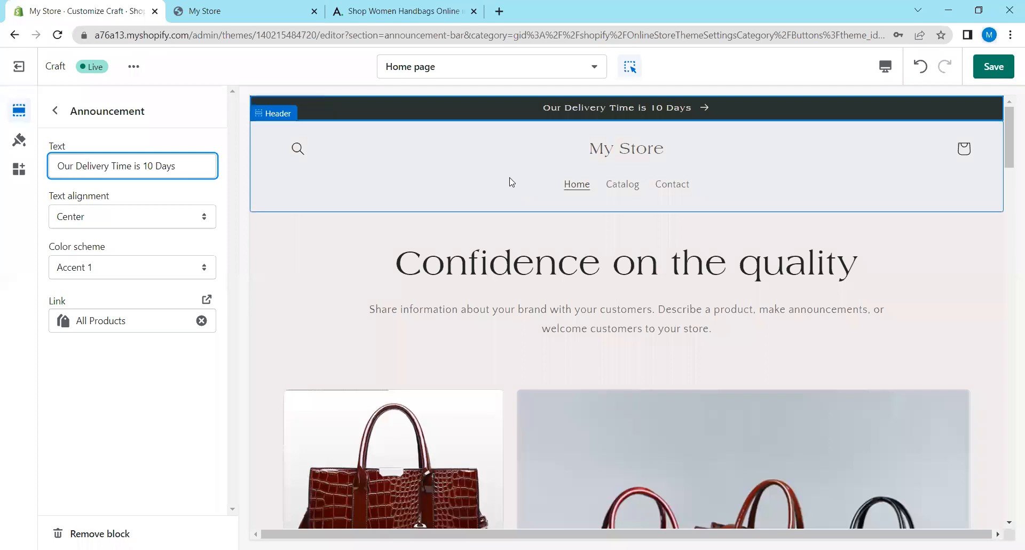
Set the color scheme of the home page's Header section to Accent 1.
{"action": "left_click", "coordinate": [599, 157]}
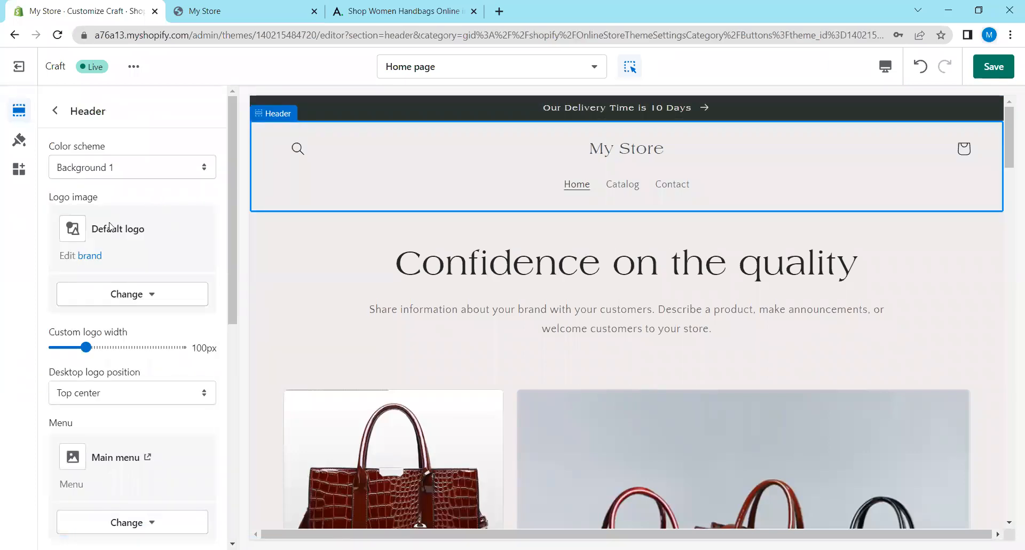
{"action": "left_click", "coordinate": [101, 168]}
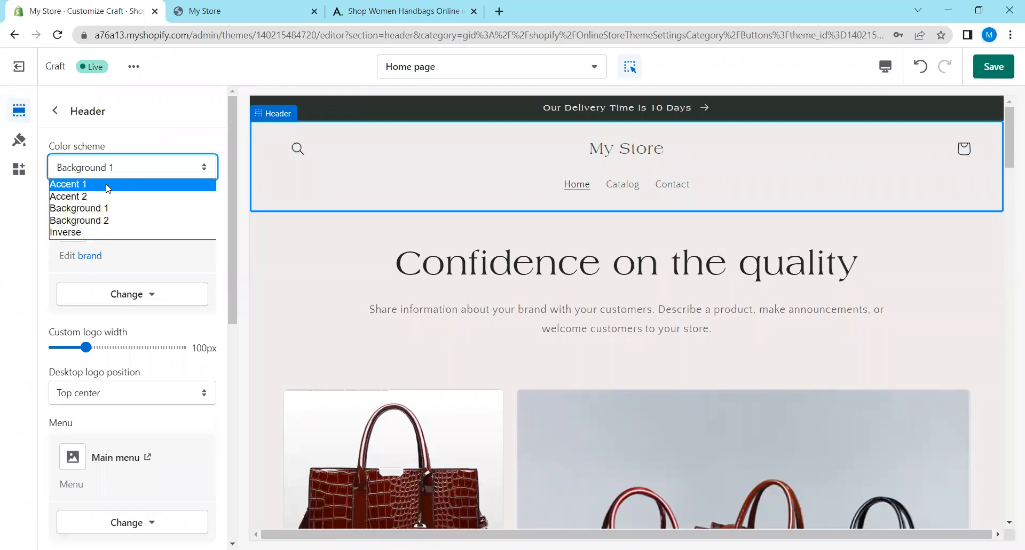
{"action": "left_click", "coordinate": [106, 182]}
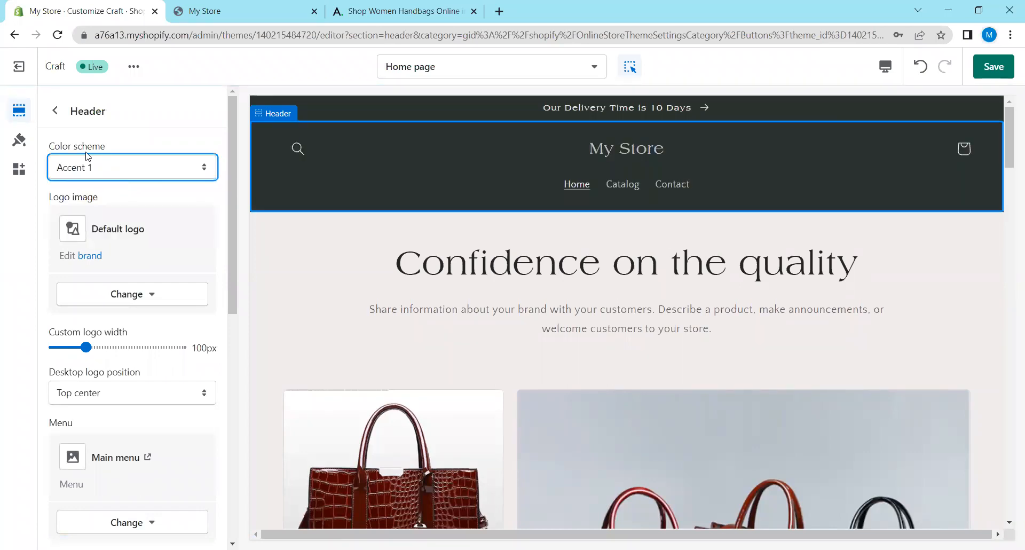
{"action": "left_click", "coordinate": [90, 171]}
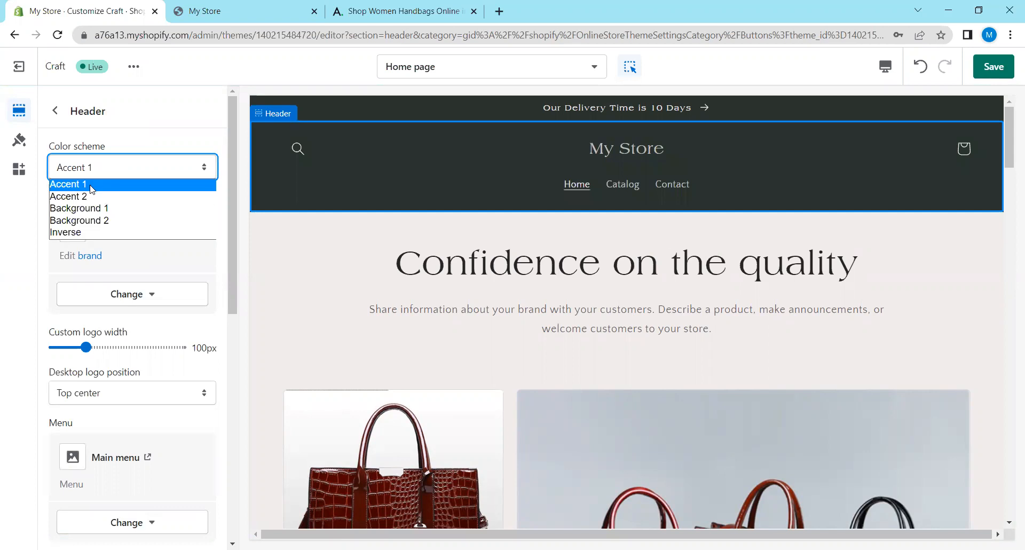
In the theme's primary colors, change Accent 1 to the very dark green #19281F.
{"action": "left_click", "coordinate": [28, 147]}
{"action": "left_click", "coordinate": [66, 140]}
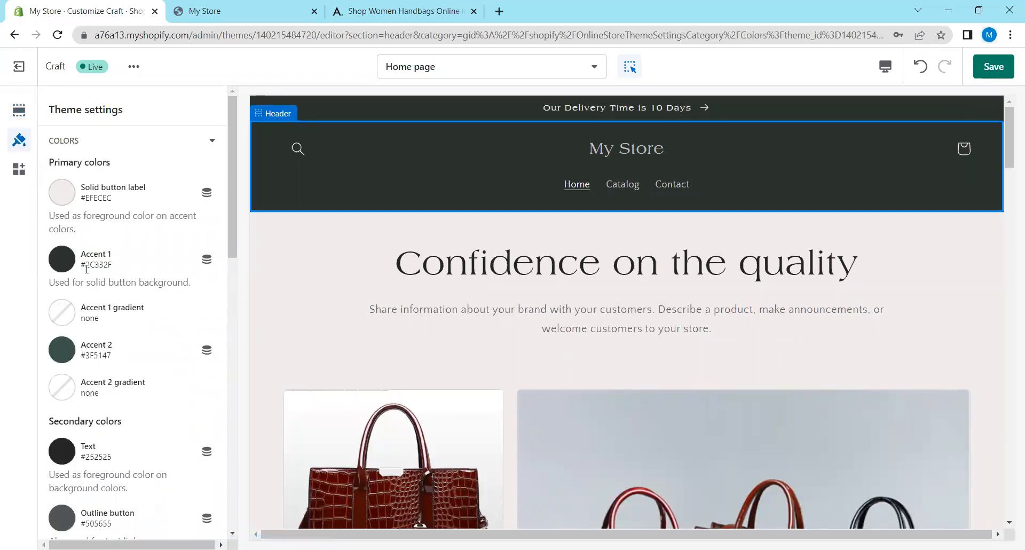
{"action": "left_click", "coordinate": [133, 265]}
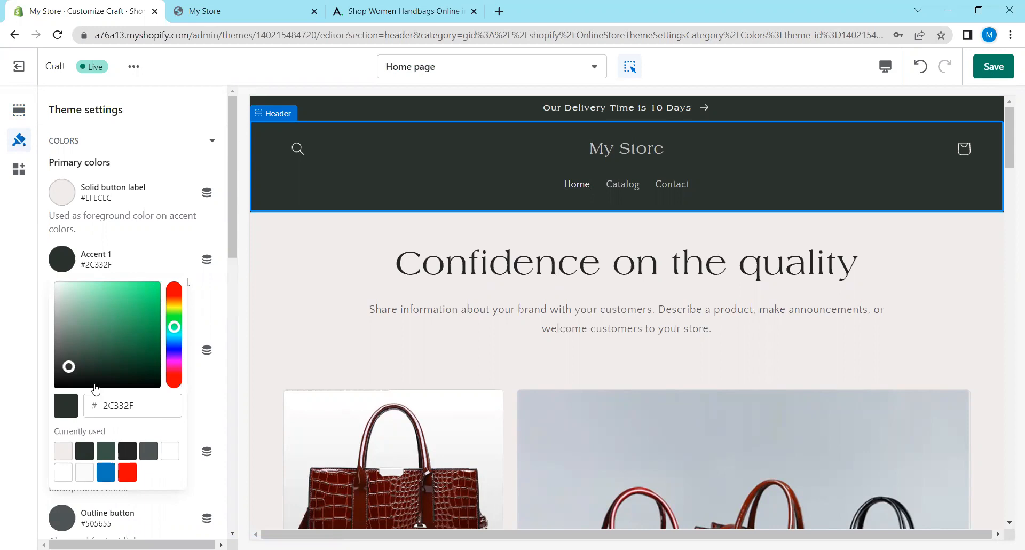
{"action": "left_click", "coordinate": [71, 366]}
{"action": "left_click_drag", "start_coordinate": [78, 370], "coordinate": [105, 368]}
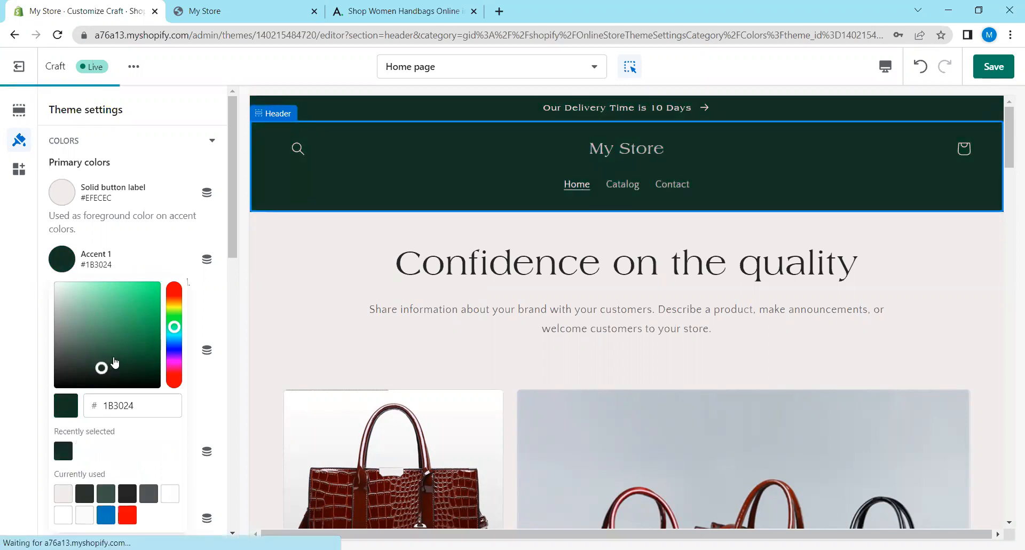
{"action": "left_click", "coordinate": [104, 365]}
{"action": "mouse_move", "coordinate": [104, 365]}
{"action": "left_mouse_down"}
{"action": "mouse_move", "coordinate": [76, 334]}
{"action": "mouse_move", "coordinate": [61, 339]}
{"action": "mouse_move", "coordinate": [96, 367]}
{"action": "mouse_move", "coordinate": [138, 362]}
{"action": "mouse_move", "coordinate": [94, 371]}
{"action": "left_mouse_up"}
{"action": "left_click", "coordinate": [139, 340]}
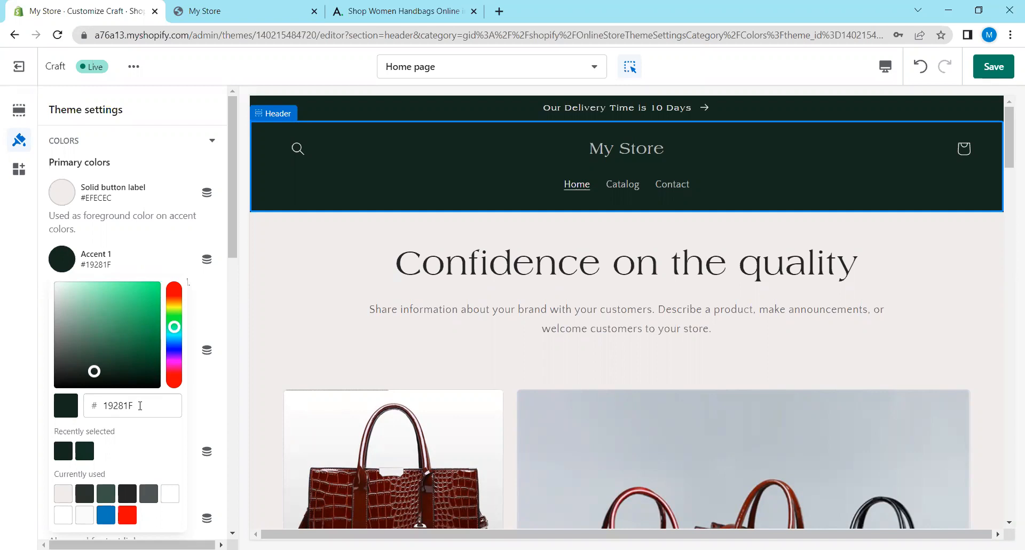
Edit the hex code of the Accent 1 color to 19288F.
{"action": "left_click", "coordinate": [127, 404]}
{"action": "key", "text": "BackSpace"}
{"action": "type", "text": "8"}
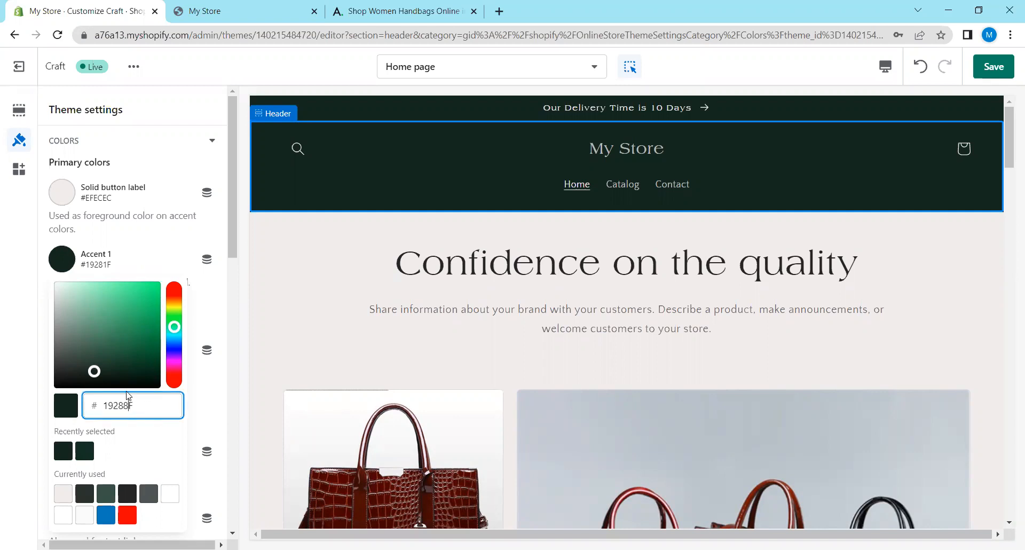
{"action": "left_click", "coordinate": [202, 408]}
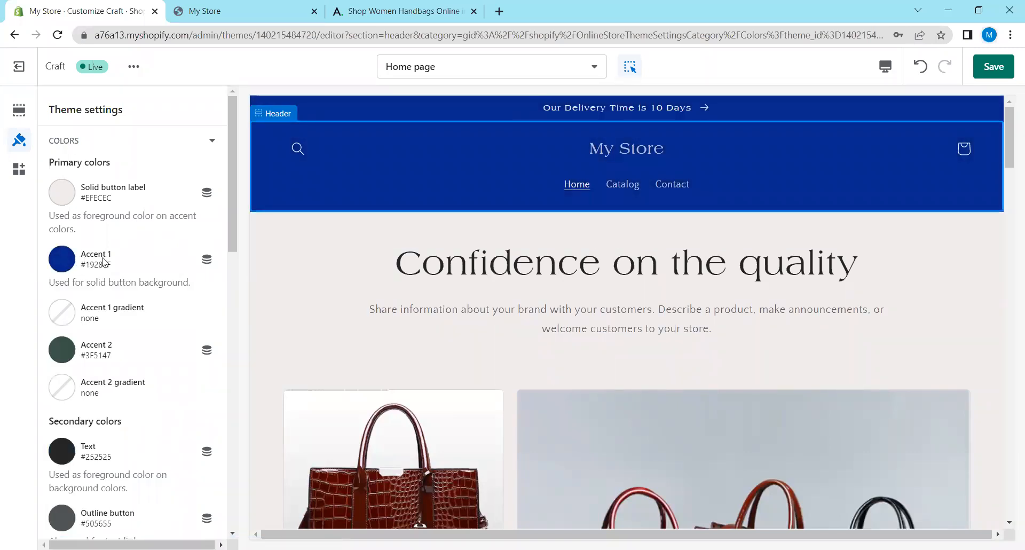
Try the Accent 2, Background 1 and Background 2 color schemes on the Header section and set it back to Accent 1.
{"action": "left_click", "coordinate": [19, 110]}
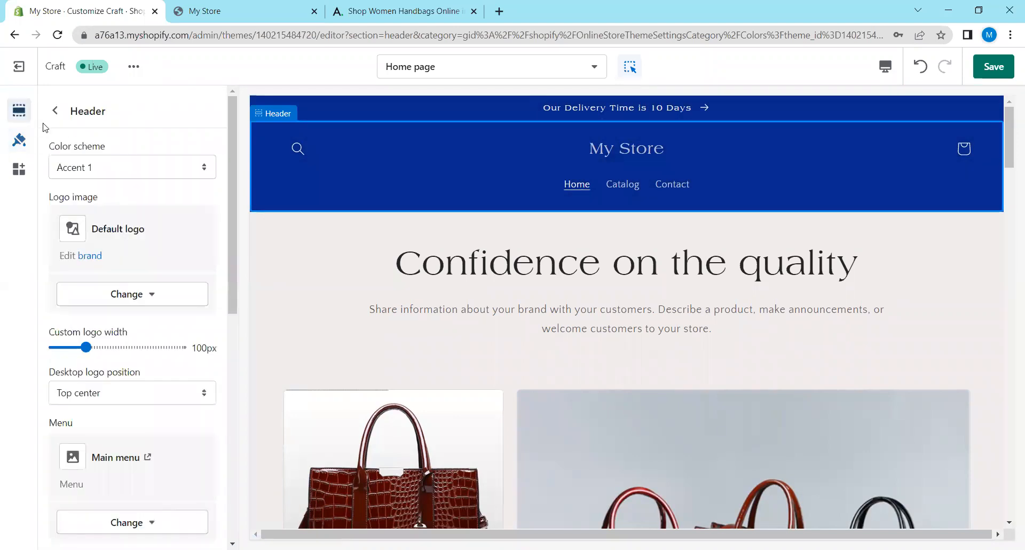
{"action": "left_click", "coordinate": [79, 166]}
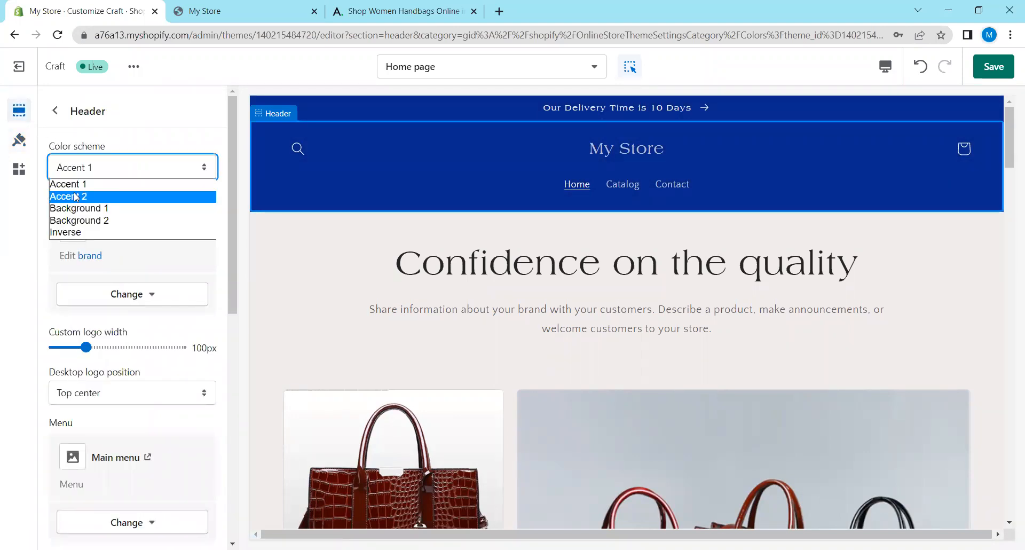
{"action": "left_click", "coordinate": [76, 197]}
{"action": "left_click", "coordinate": [95, 167]}
{"action": "left_click", "coordinate": [94, 208]}
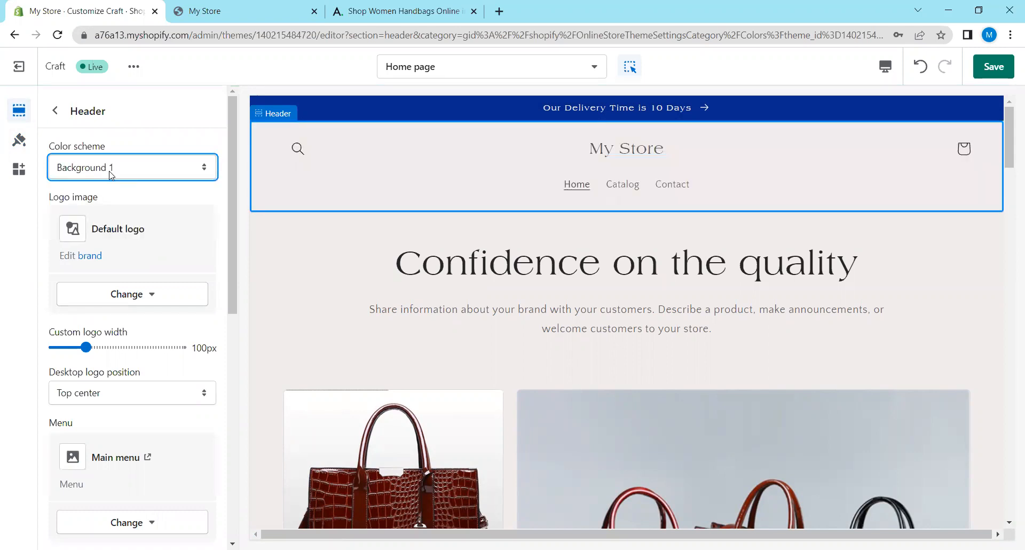
{"action": "left_click", "coordinate": [111, 173]}
{"action": "left_click", "coordinate": [104, 224]}
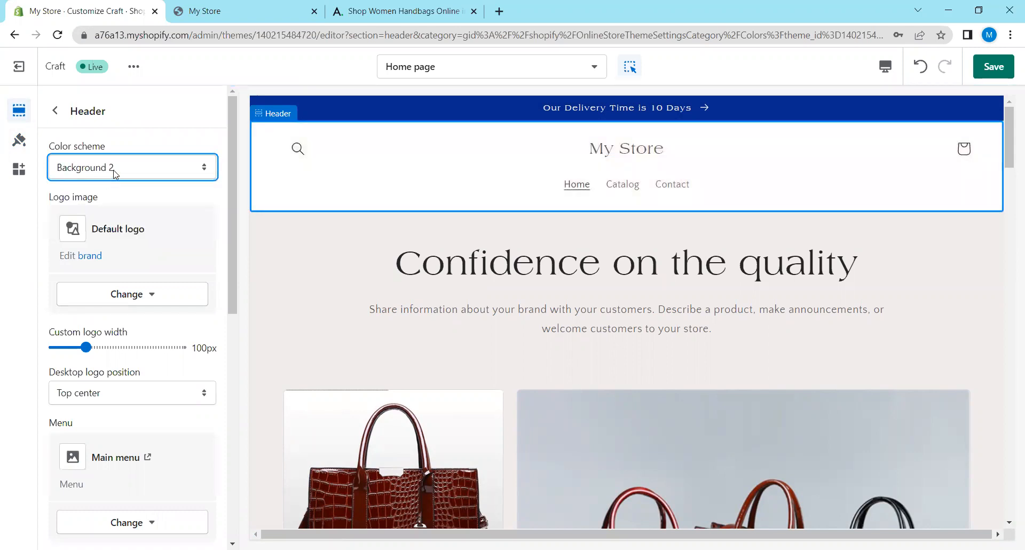
{"action": "left_click", "coordinate": [114, 174]}
{"action": "left_click", "coordinate": [83, 187]}
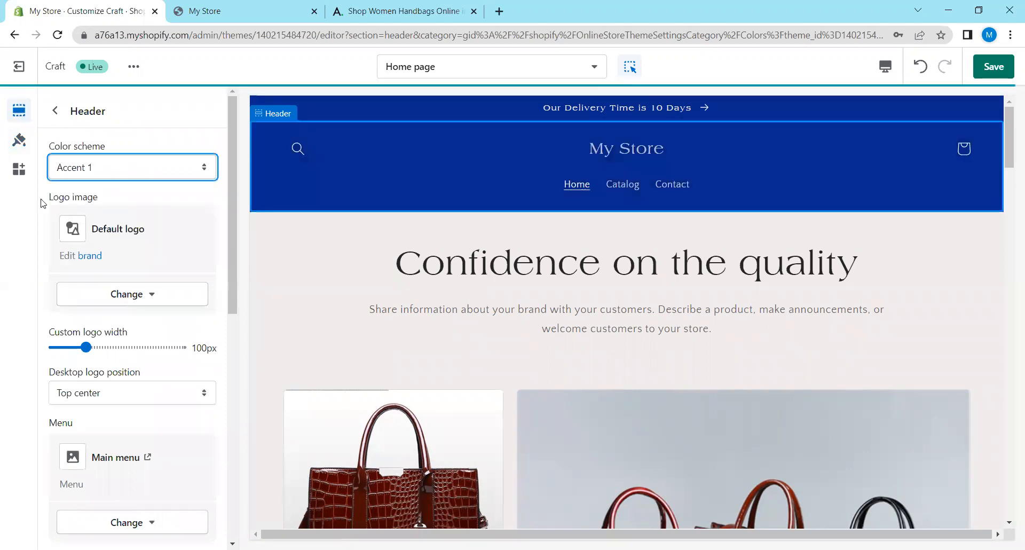
Set the theme's Solid button label color to bright red #EA1616, after trying near-black #0D0707.
{"action": "left_click", "coordinate": [19, 139]}
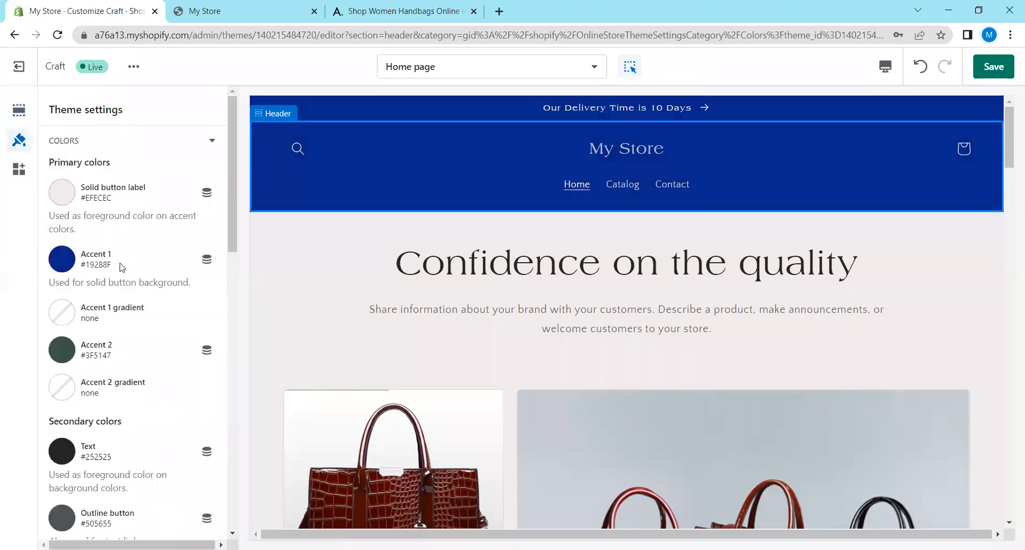
{"action": "scroll", "coordinate": [123, 266], "scroll_direction": "down", "scroll_amount": 1}
{"action": "scroll", "coordinate": [138, 239], "scroll_direction": "up", "scroll_amount": 2}
{"action": "left_click", "coordinate": [63, 193]}
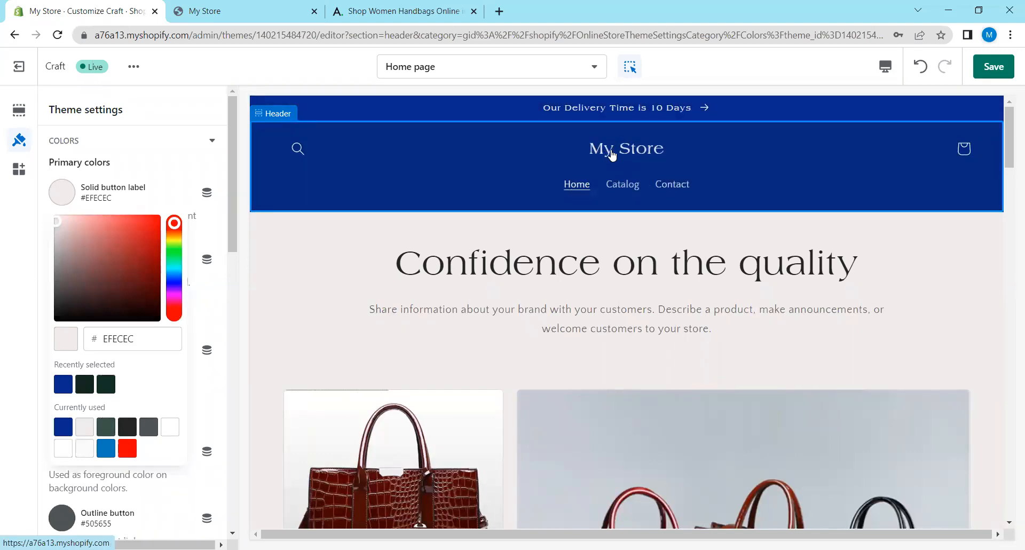
{"action": "left_click_drag", "start_coordinate": [58, 222], "coordinate": [98, 315]}
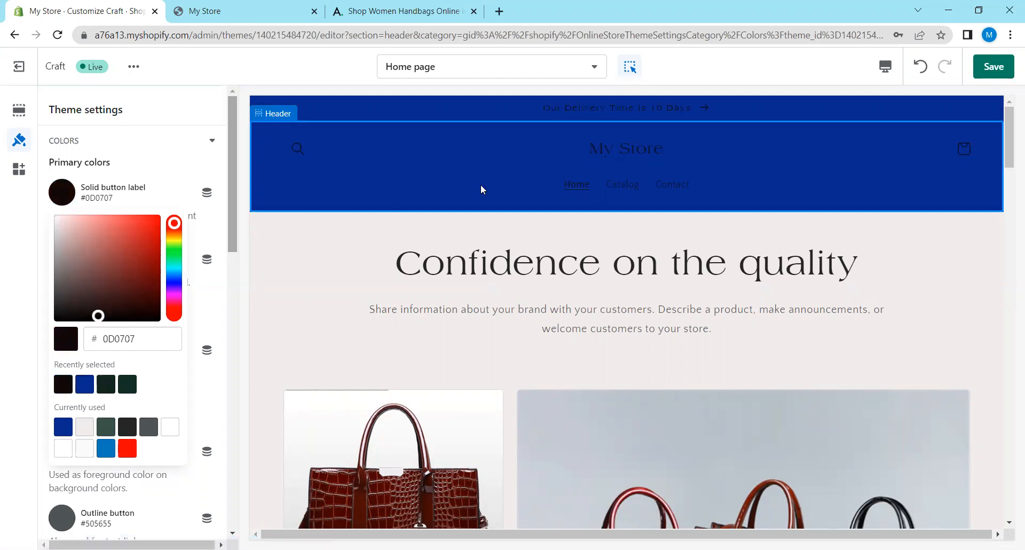
{"action": "left_click_drag", "start_coordinate": [98, 316], "coordinate": [152, 228]}
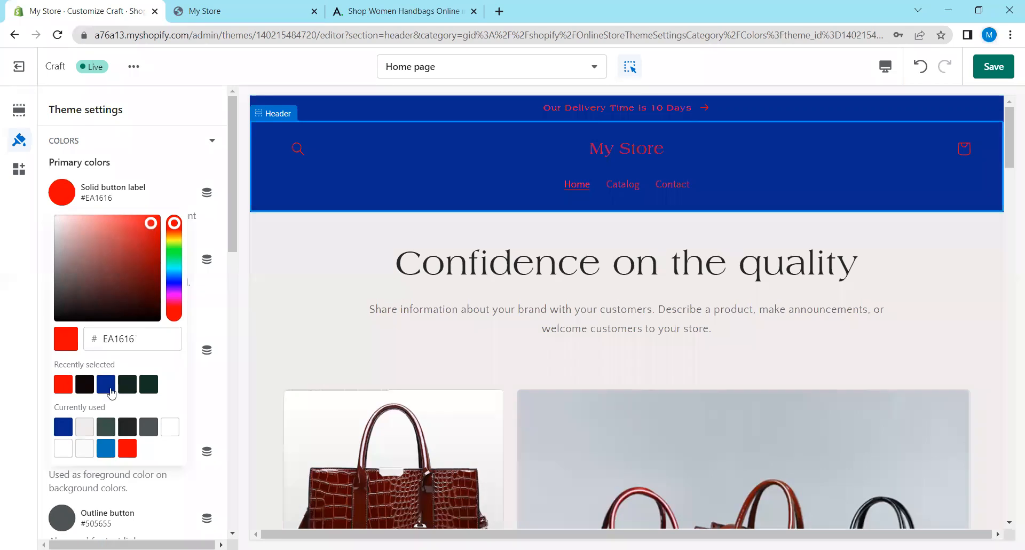
Set the theme's Outline button color to the yellow #F2C611.
{"action": "left_click", "coordinate": [106, 515]}
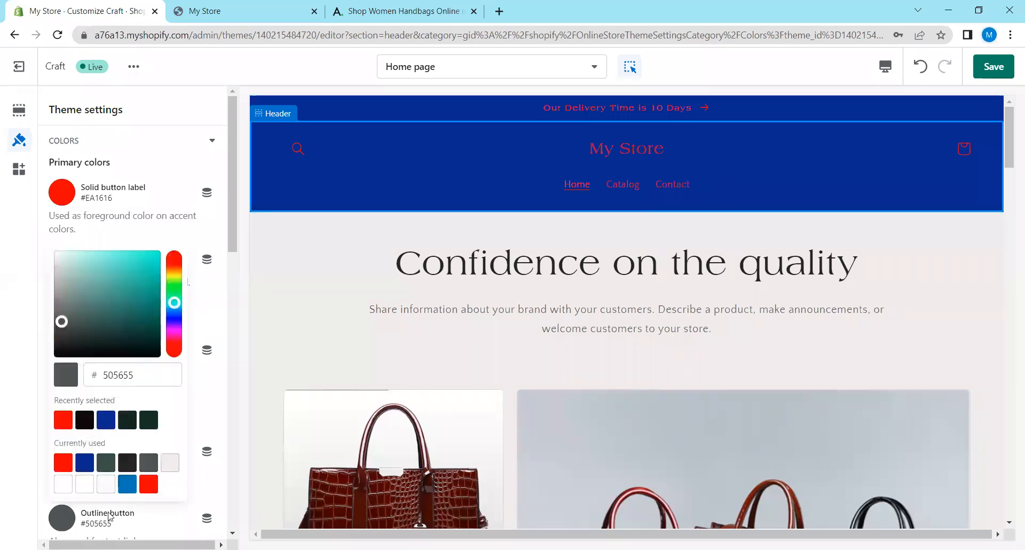
{"action": "scroll", "coordinate": [400, 349], "scroll_direction": "down", "scroll_amount": 2}
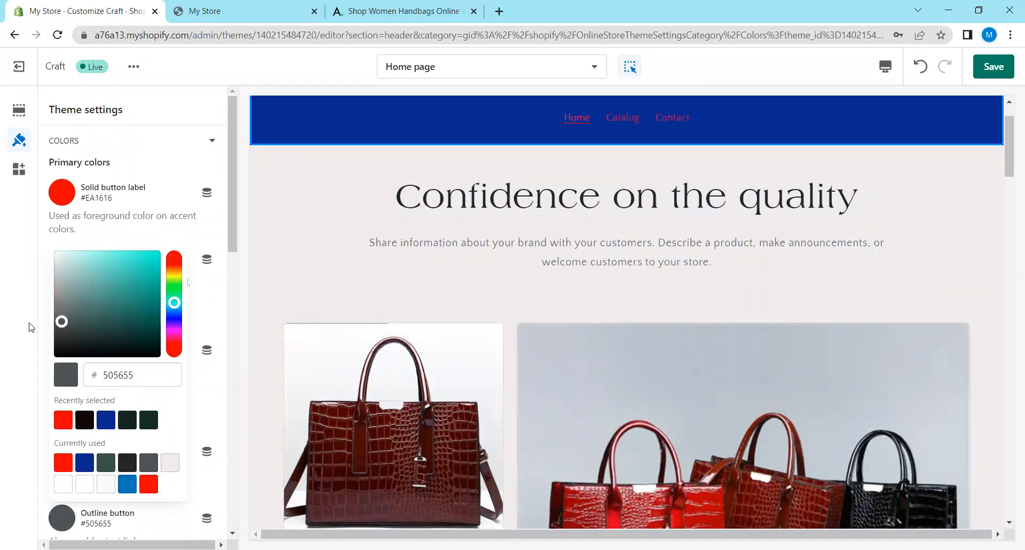
{"action": "left_click_drag", "start_coordinate": [61, 322], "coordinate": [153, 256]}
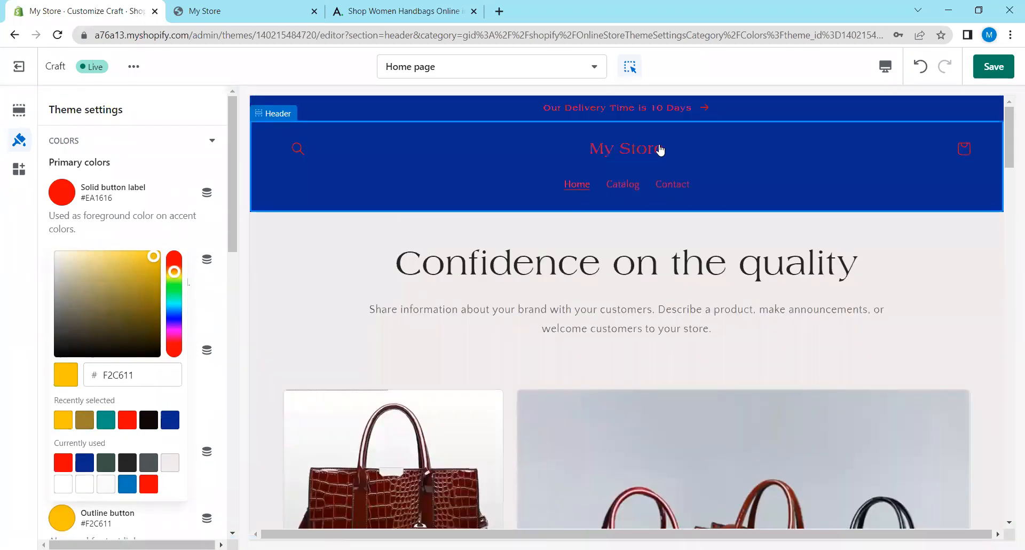
{"action": "left_click", "coordinate": [41, 315]}
Examine the remaining theme color settings, reload the home page preview through the store title, and inspect its sections with the new colors.
{"action": "scroll", "coordinate": [63, 309], "scroll_direction": "down", "scroll_amount": 5}
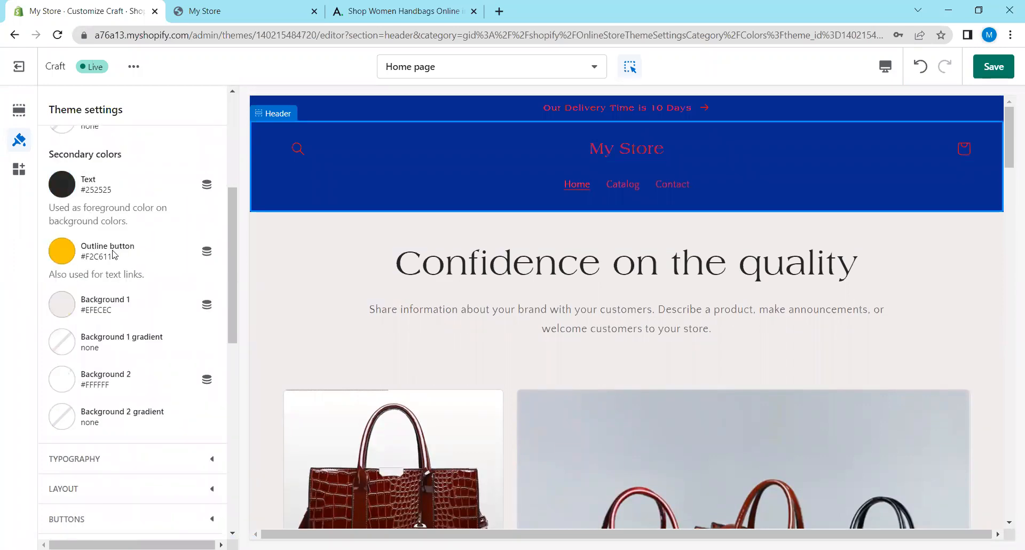
{"action": "scroll", "coordinate": [576, 337], "scroll_direction": "down", "scroll_amount": 8}
{"action": "scroll", "coordinate": [586, 354], "scroll_direction": "up", "scroll_amount": 8}
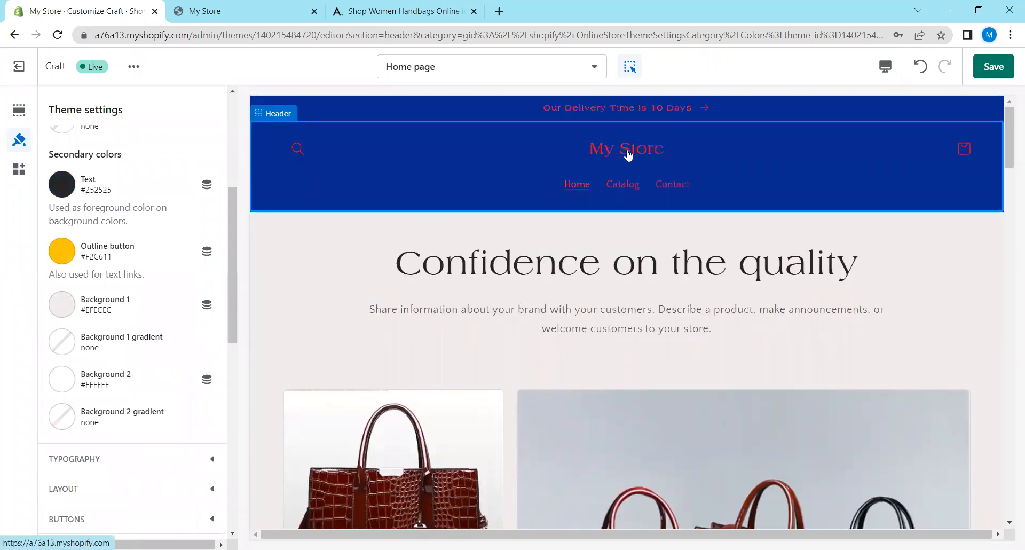
{"action": "left_click", "coordinate": [628, 155]}
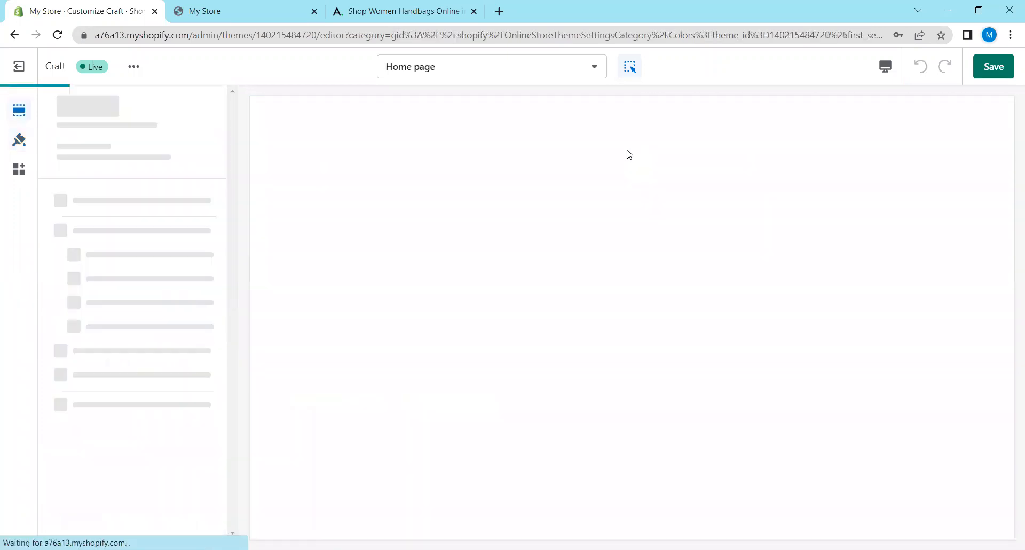
{"action": "scroll", "coordinate": [586, 330], "scroll_direction": "down", "scroll_amount": 15}
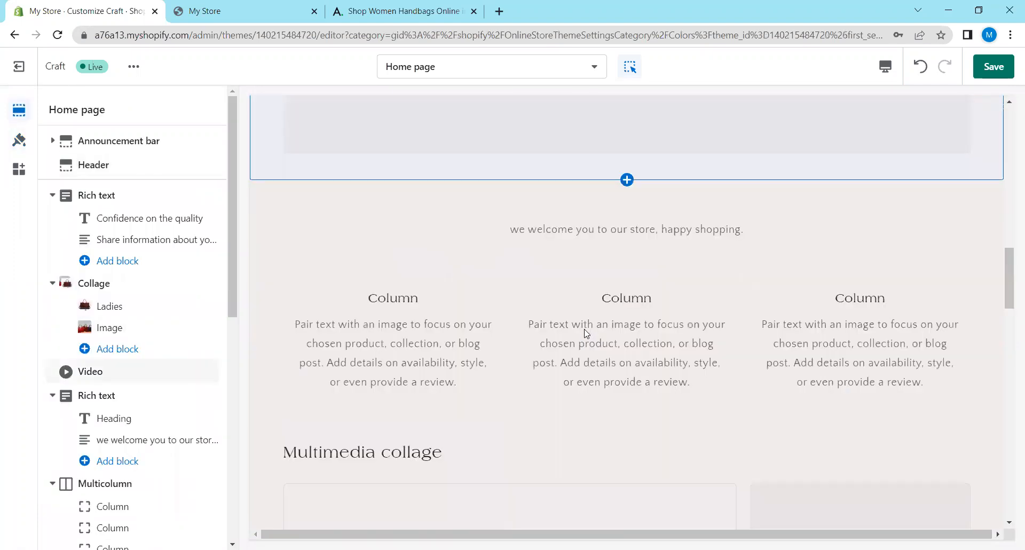
{"action": "scroll", "coordinate": [583, 334], "scroll_direction": "down", "scroll_amount": 5}
{"action": "scroll", "coordinate": [458, 373], "scroll_direction": "up", "scroll_amount": 20}
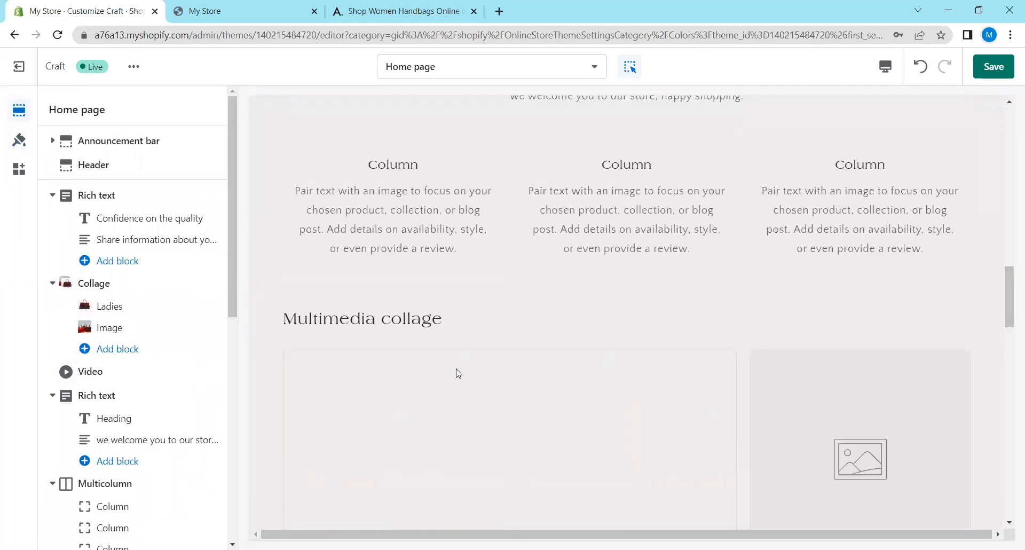
{"action": "scroll", "coordinate": [455, 373], "scroll_direction": "up", "scroll_amount": 2}
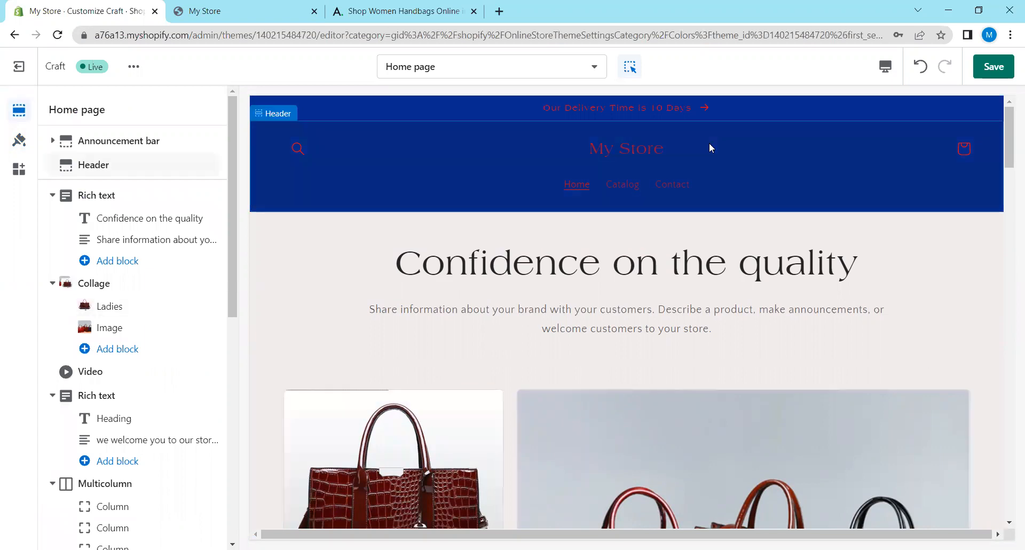
Recheck the theme's color settings and add a second announcement directly below the delivery-time announcement.
{"action": "left_click", "coordinate": [19, 140]}
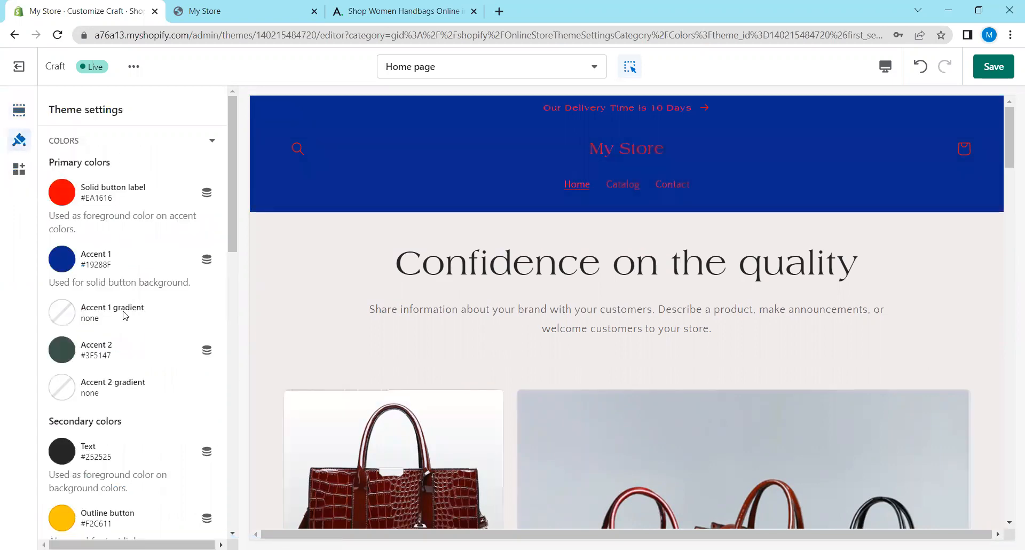
{"action": "scroll", "coordinate": [123, 321], "scroll_direction": "down", "scroll_amount": 6}
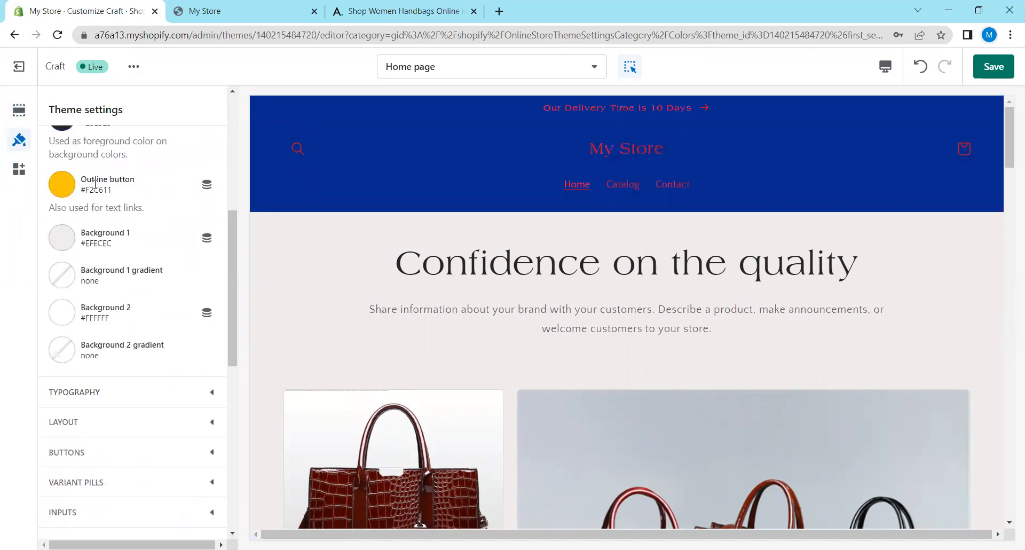
{"action": "scroll", "coordinate": [110, 204], "scroll_direction": "up", "scroll_amount": 6}
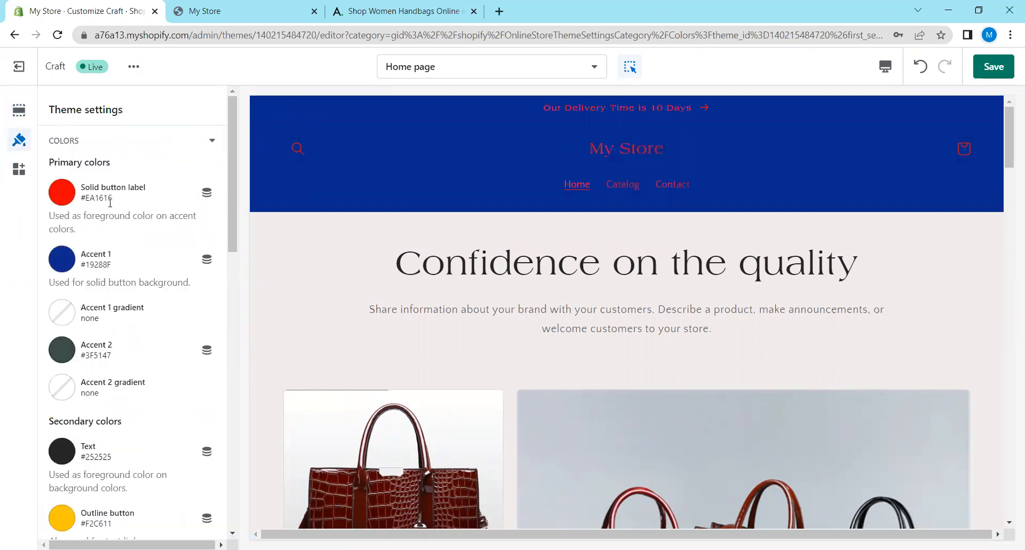
{"action": "left_click", "coordinate": [627, 119]}
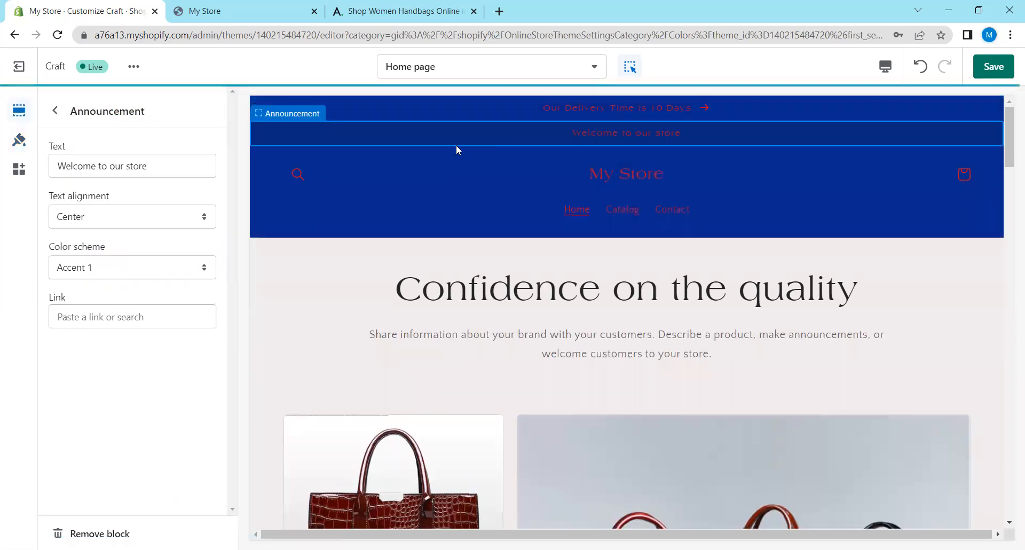
Open the collection page through the delivery-time announcement and add a third announcement below "Welcome to our store".
{"action": "mouse_move", "coordinate": [626, 124]}
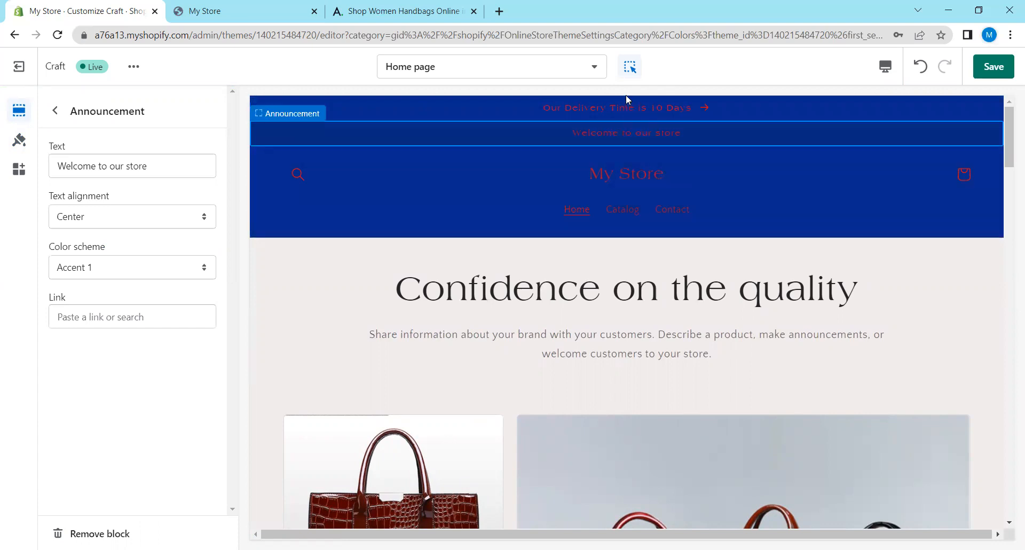
{"action": "left_click", "coordinate": [661, 110]}
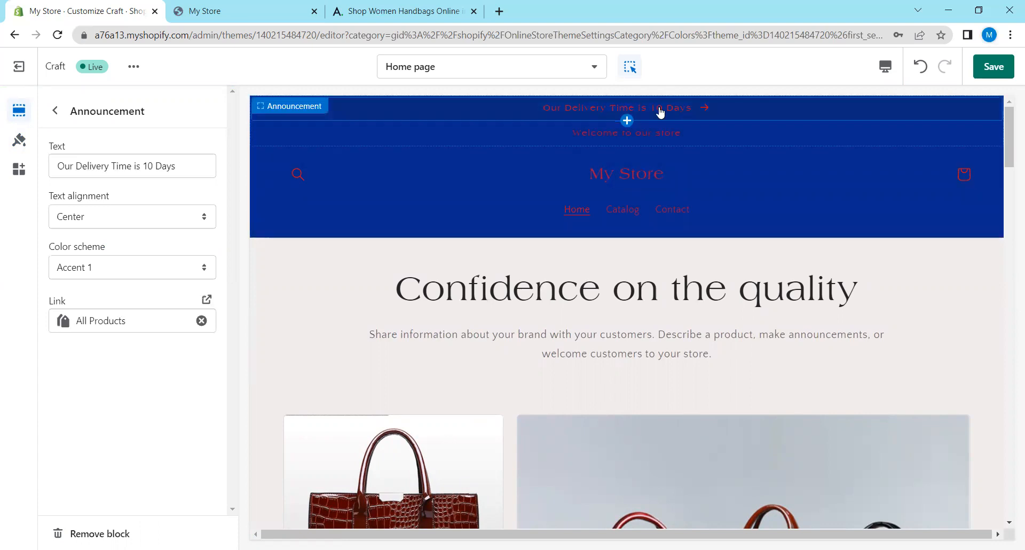
{"action": "left_click", "coordinate": [623, 120]}
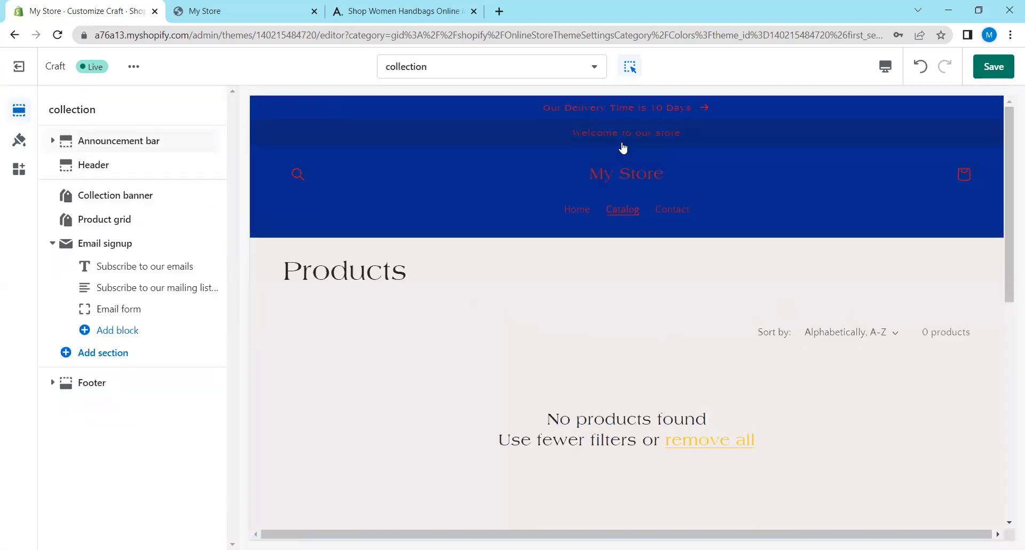
{"action": "left_click", "coordinate": [624, 140]}
{"action": "left_click", "coordinate": [627, 145]}
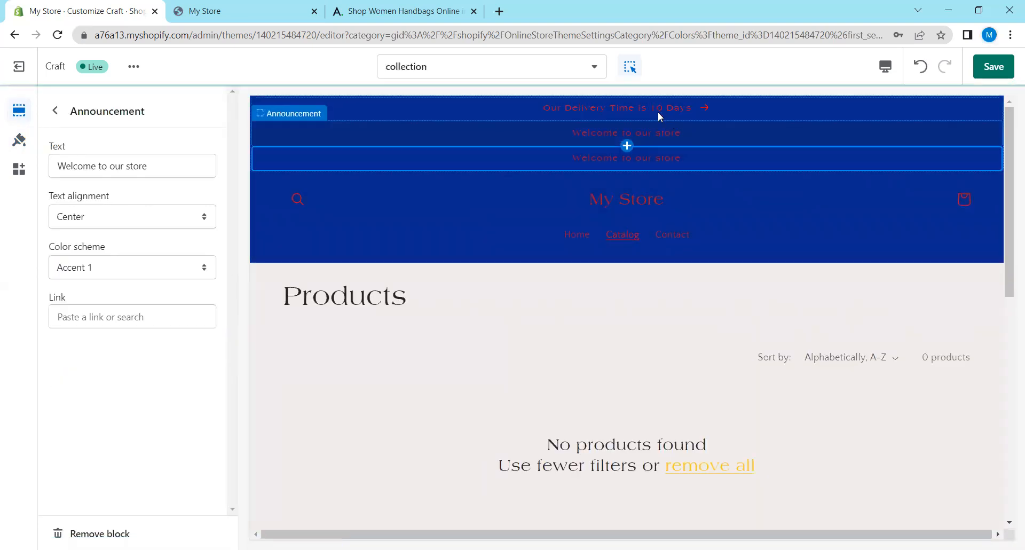
Check the announcement bars on the Astore site and return to the Shopify theme editor.
{"action": "left_click", "coordinate": [362, 10]}
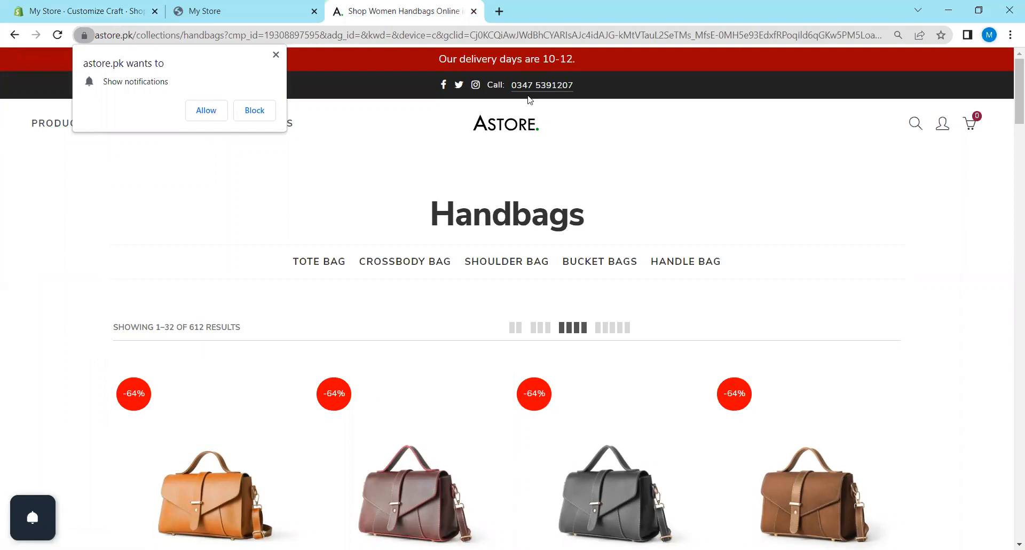
{"action": "left_click", "coordinate": [214, 10]}
{"action": "left_click", "coordinate": [51, 13]}
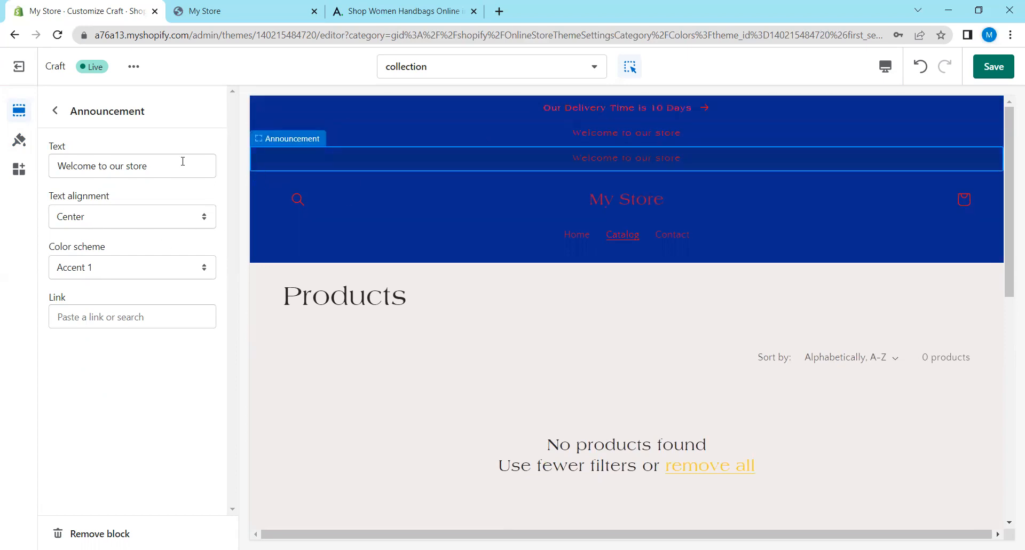
Try Left alignment for the third announcement's text and set it back to Center.
{"action": "left_click", "coordinate": [90, 218]}
{"action": "left_click", "coordinate": [69, 231]}
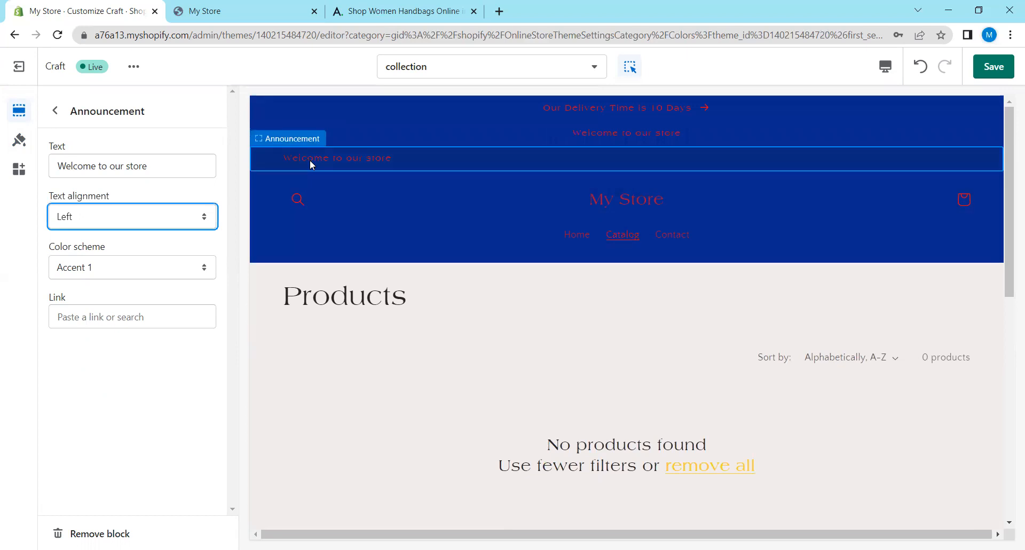
{"action": "left_click", "coordinate": [131, 216]}
{"action": "left_click", "coordinate": [128, 255]}
{"action": "left_click", "coordinate": [126, 218]}
{"action": "left_click", "coordinate": [123, 246]}
Set the third announcement's color scheme to Background 1, after trying Accent 2.
{"action": "left_click", "coordinate": [106, 272]}
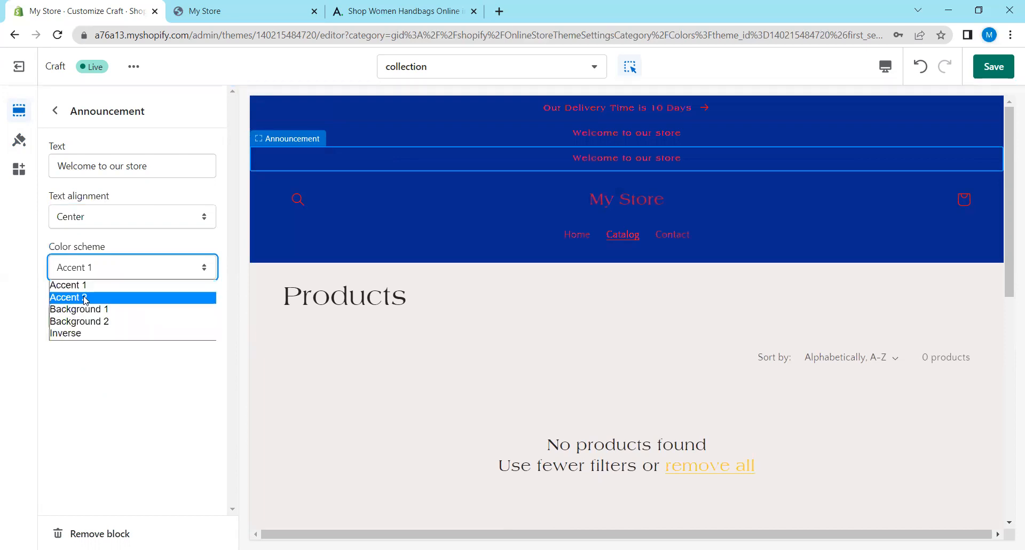
{"action": "left_click", "coordinate": [85, 297]}
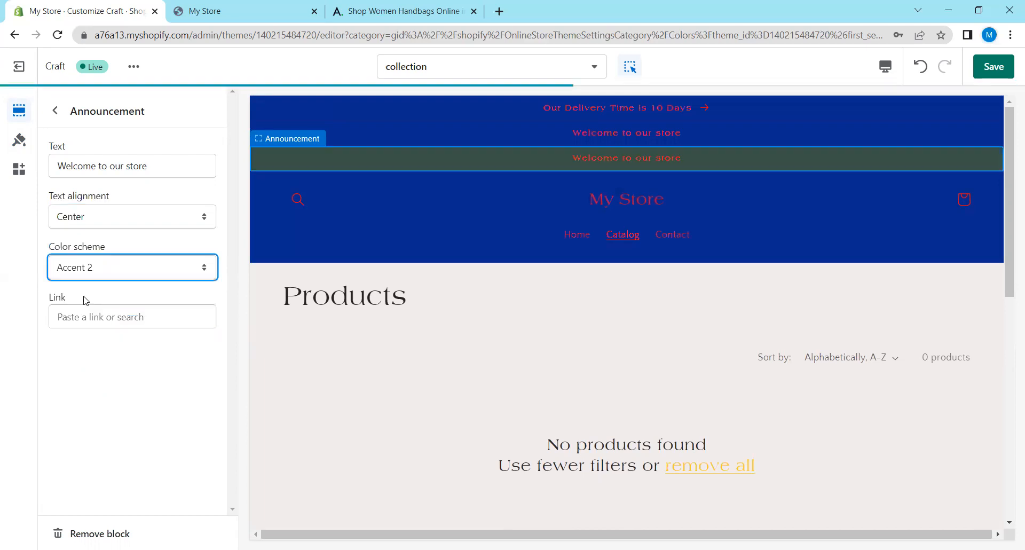
{"action": "left_click", "coordinate": [96, 271]}
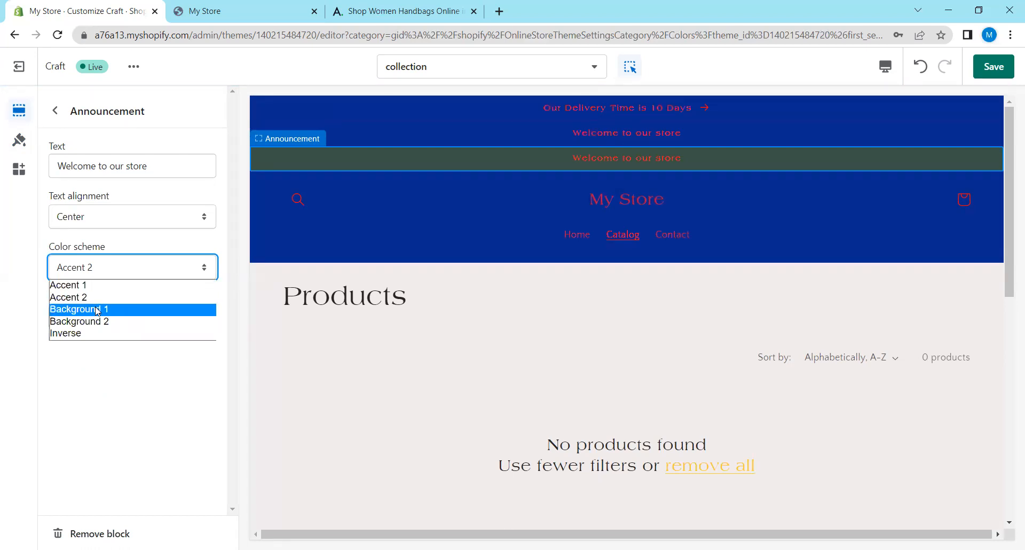
{"action": "left_click", "coordinate": [95, 308]}
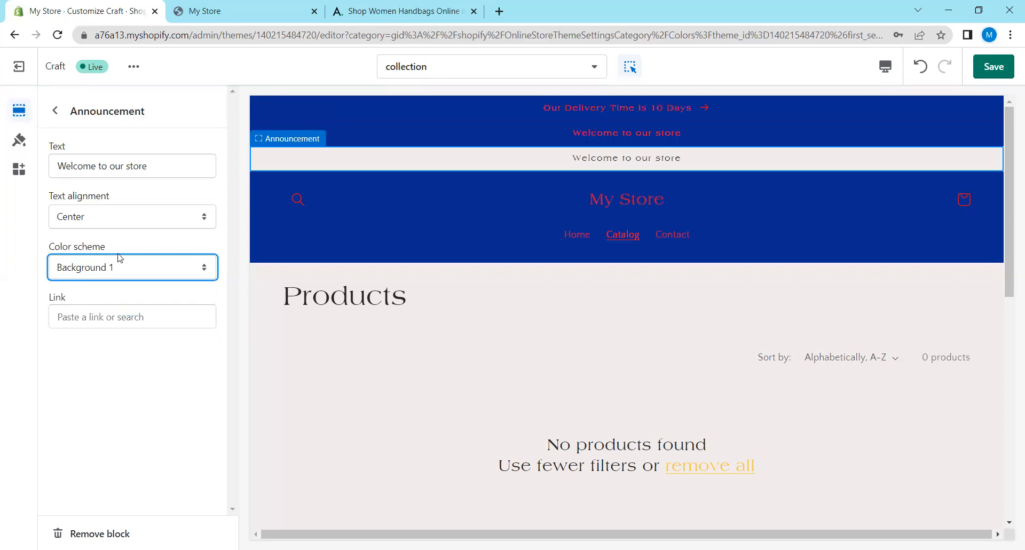
Examine on the Astore site where the delivery-days announcement leads, browsing its Handbags collection and home page.
{"action": "left_click", "coordinate": [114, 317]}
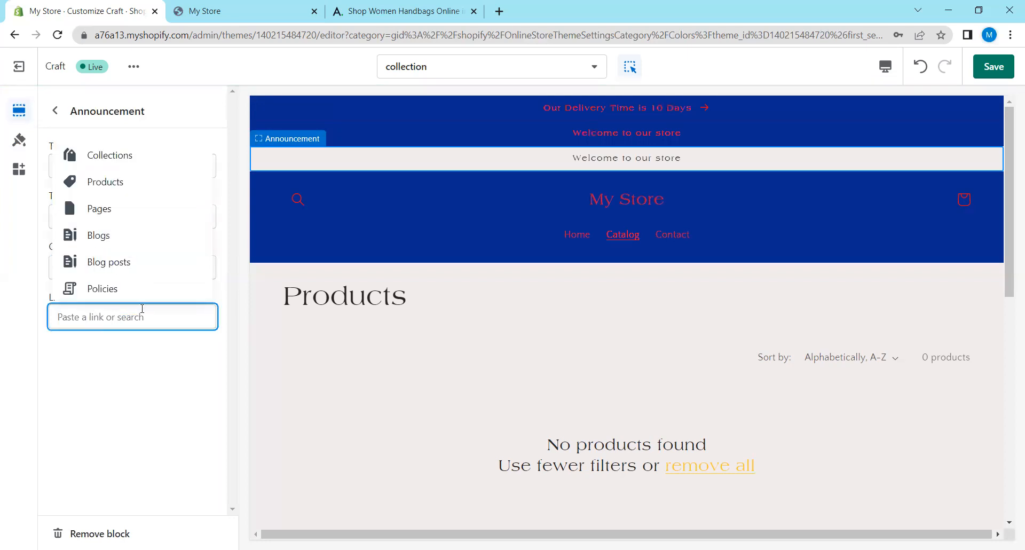
{"action": "left_click", "coordinate": [459, 11]}
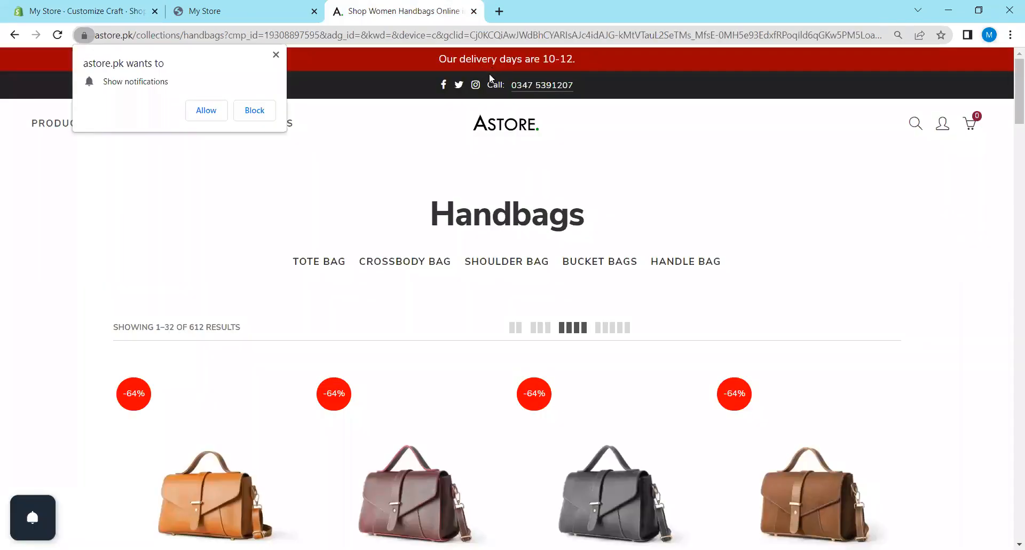
{"action": "left_click", "coordinate": [504, 58]}
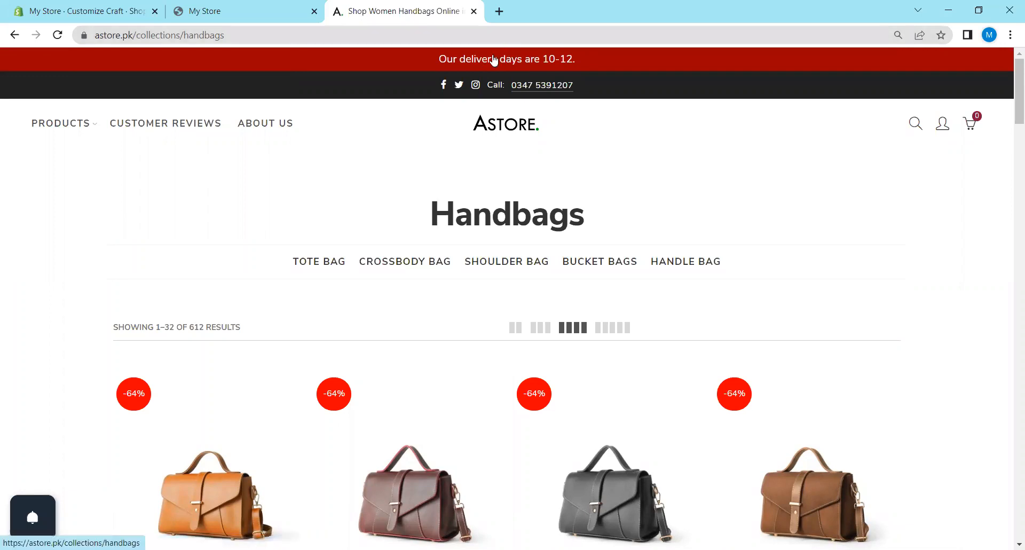
{"action": "left_click", "coordinate": [494, 60]}
{"action": "scroll", "coordinate": [519, 238], "scroll_direction": "down", "scroll_amount": 1}
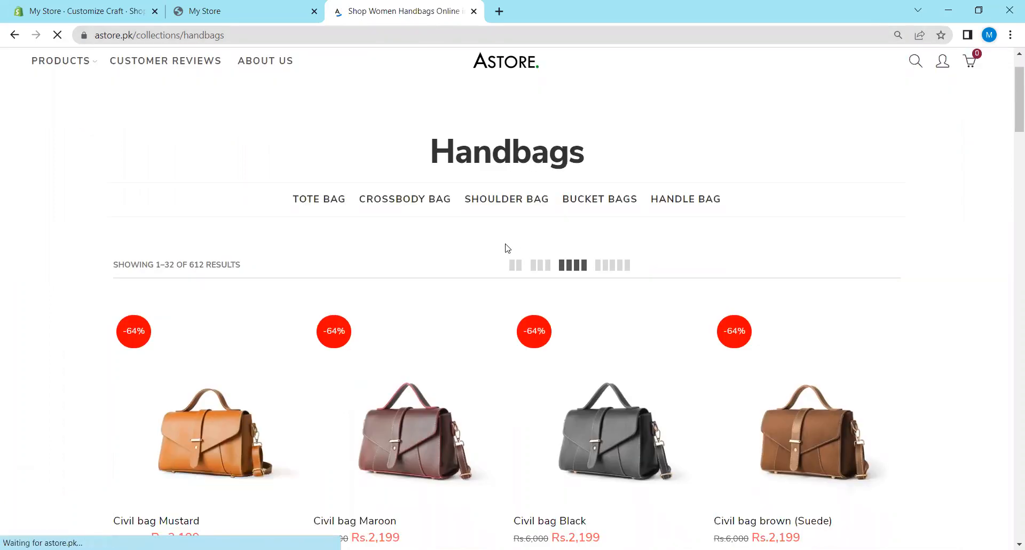
{"action": "scroll", "coordinate": [506, 248], "scroll_direction": "down", "scroll_amount": 12}
{"action": "scroll", "coordinate": [503, 245], "scroll_direction": "up", "scroll_amount": 4}
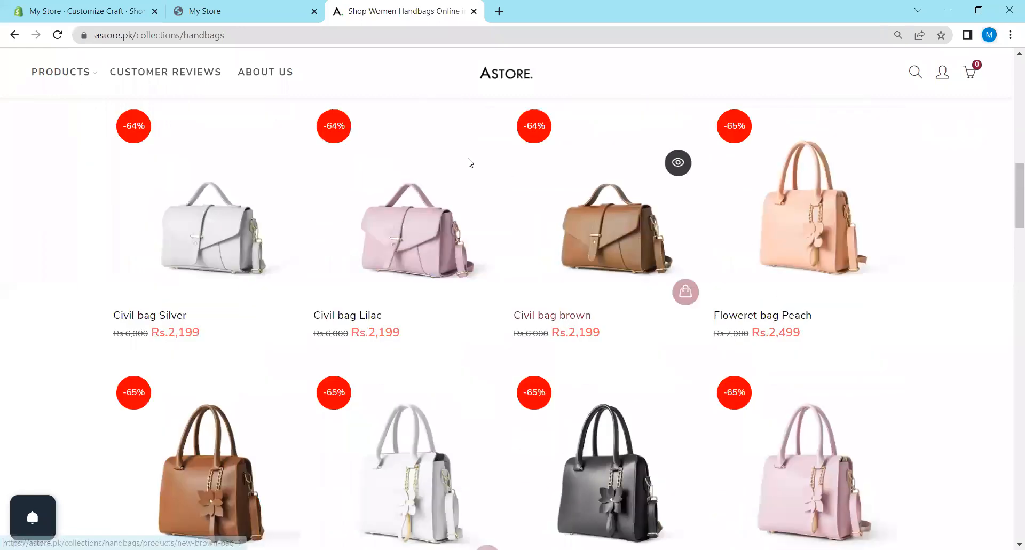
{"action": "scroll", "coordinate": [496, 152], "scroll_direction": "up", "scroll_amount": 9}
{"action": "left_click", "coordinate": [519, 128]}
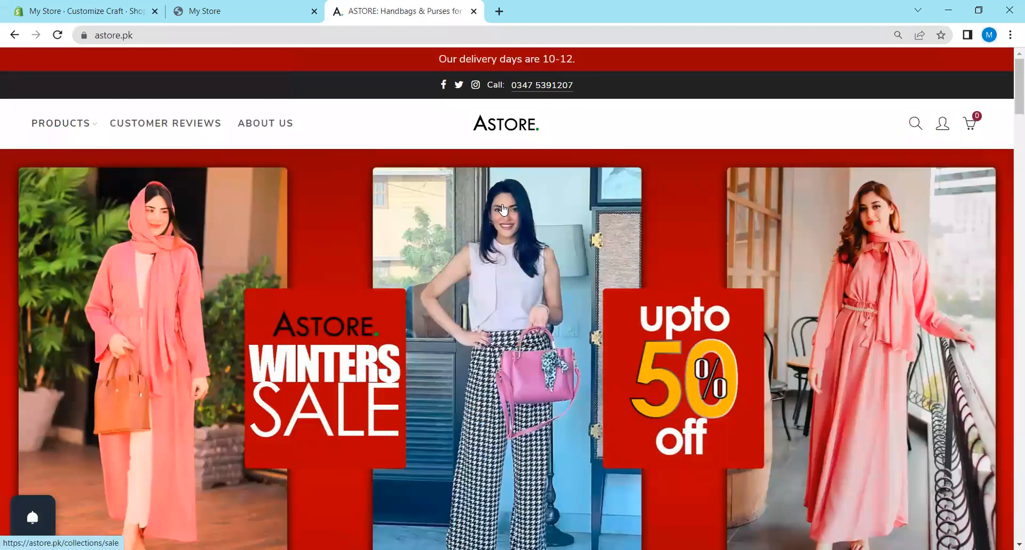
{"action": "scroll", "coordinate": [500, 213], "scroll_direction": "down", "scroll_amount": 1}
{"action": "scroll", "coordinate": [499, 214], "scroll_direction": "down", "scroll_amount": 8}
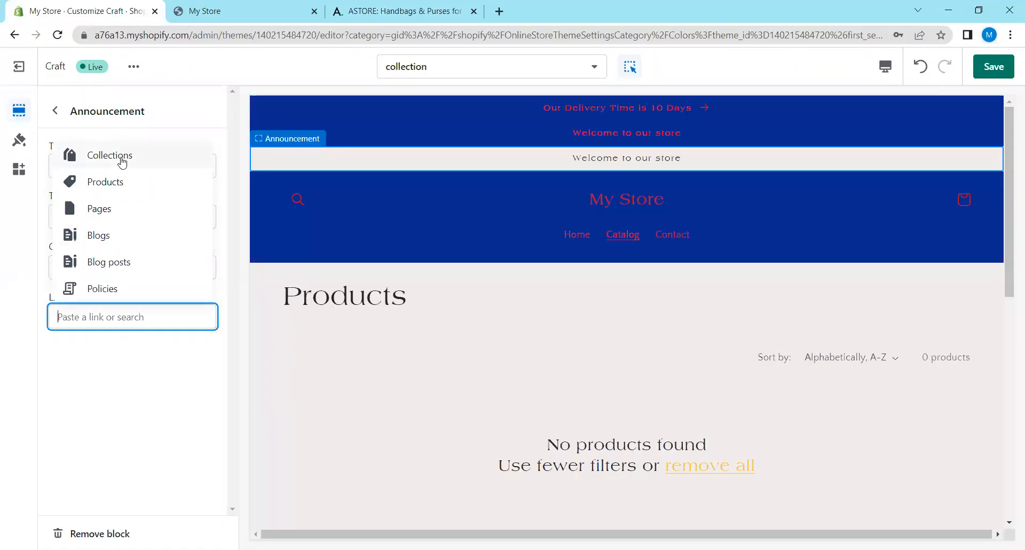
Link the third announcement to All products.
{"action": "left_click", "coordinate": [126, 184]}
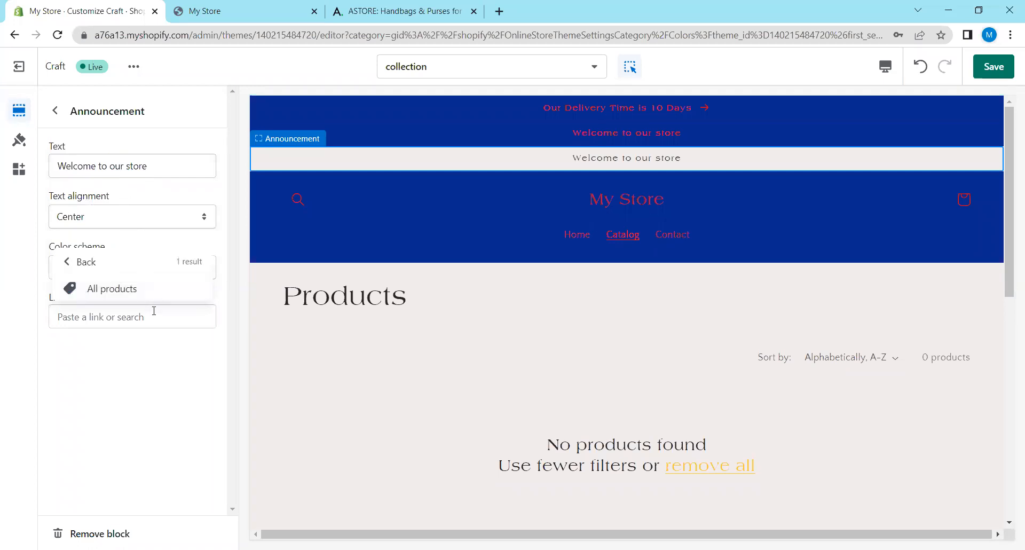
{"action": "left_click", "coordinate": [137, 311]}
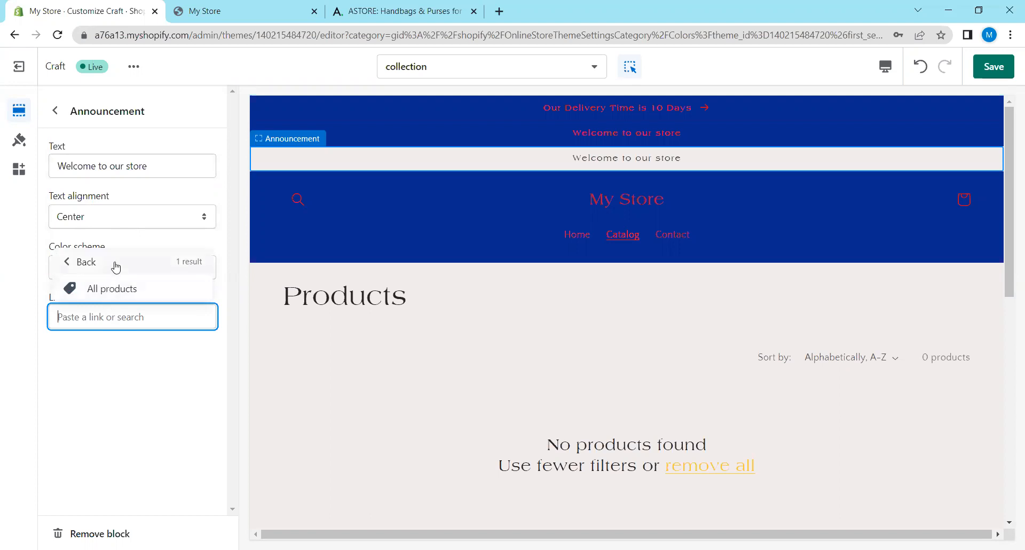
{"action": "left_click", "coordinate": [109, 290]}
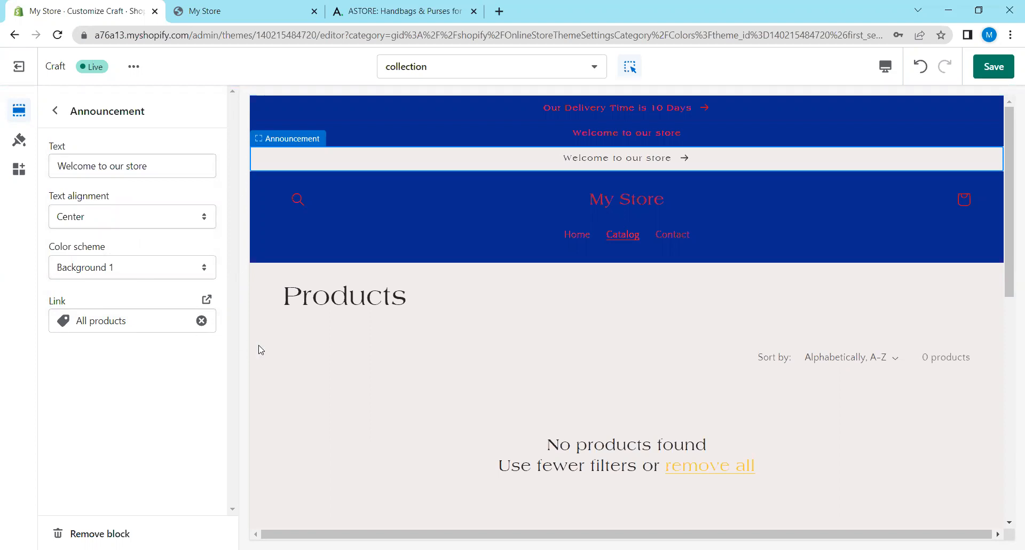
Inspect the collection page preview from the announcements to the footer, including the Collection banner's settings.
{"action": "scroll", "coordinate": [353, 352], "scroll_direction": "down", "scroll_amount": 2}
{"action": "scroll", "coordinate": [368, 334], "scroll_direction": "down", "scroll_amount": 6}
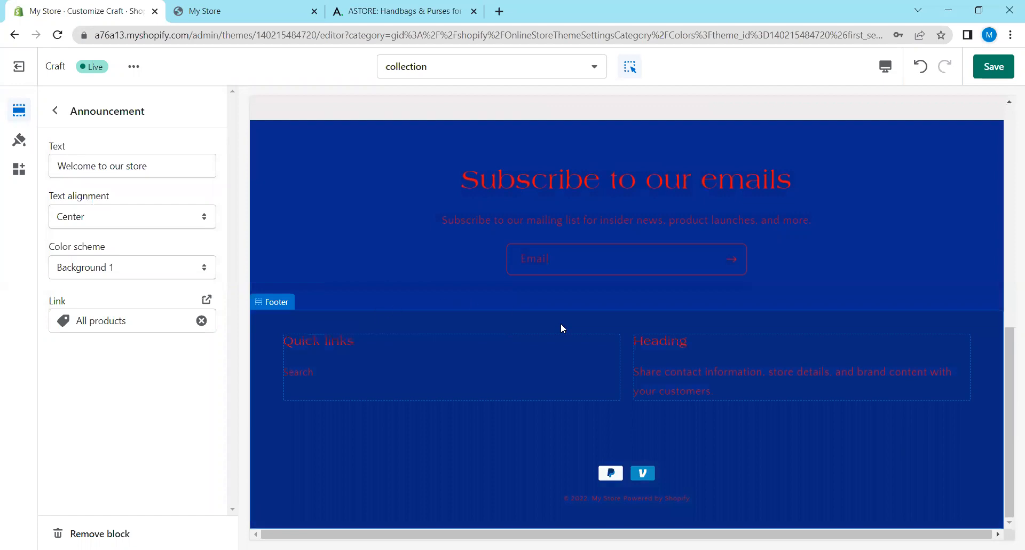
{"action": "scroll", "coordinate": [561, 328], "scroll_direction": "up", "scroll_amount": 5}
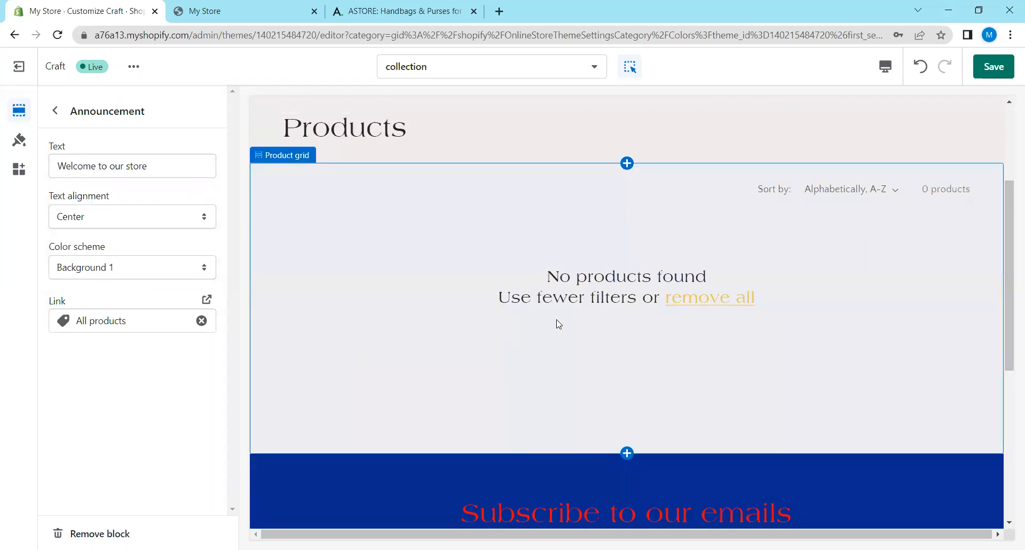
{"action": "scroll", "coordinate": [556, 319], "scroll_direction": "down", "scroll_amount": 5}
{"action": "scroll", "coordinate": [556, 318], "scroll_direction": "up", "scroll_amount": 8}
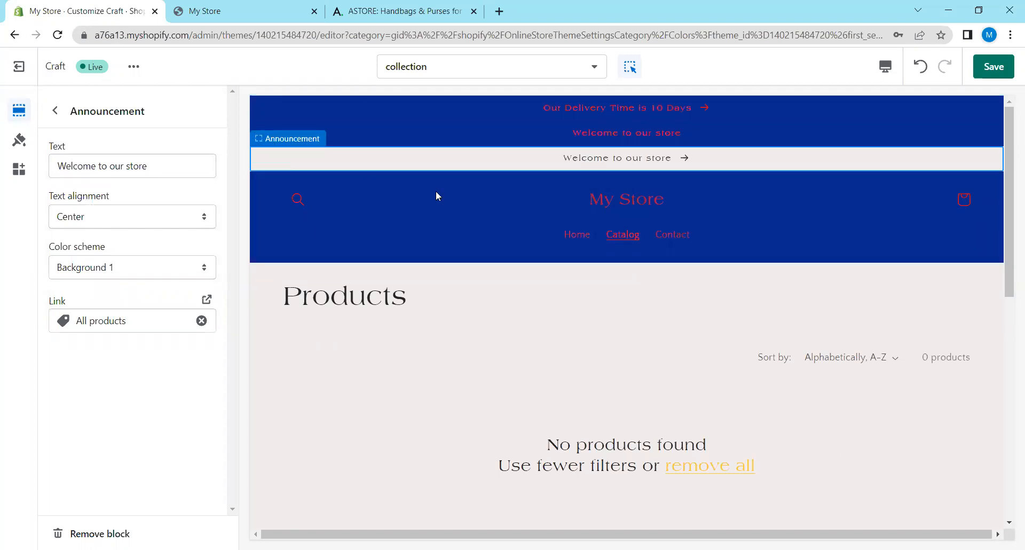
{"action": "left_click", "coordinate": [393, 311]}
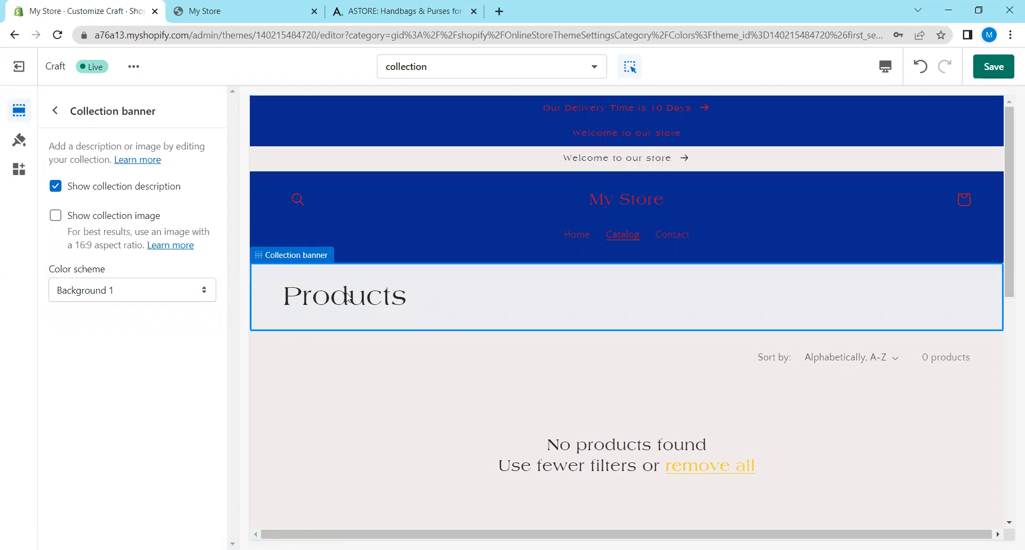
{"action": "scroll", "coordinate": [507, 341], "scroll_direction": "down", "scroll_amount": 3}
{"action": "scroll", "coordinate": [491, 328], "scroll_direction": "up", "scroll_amount": 1}
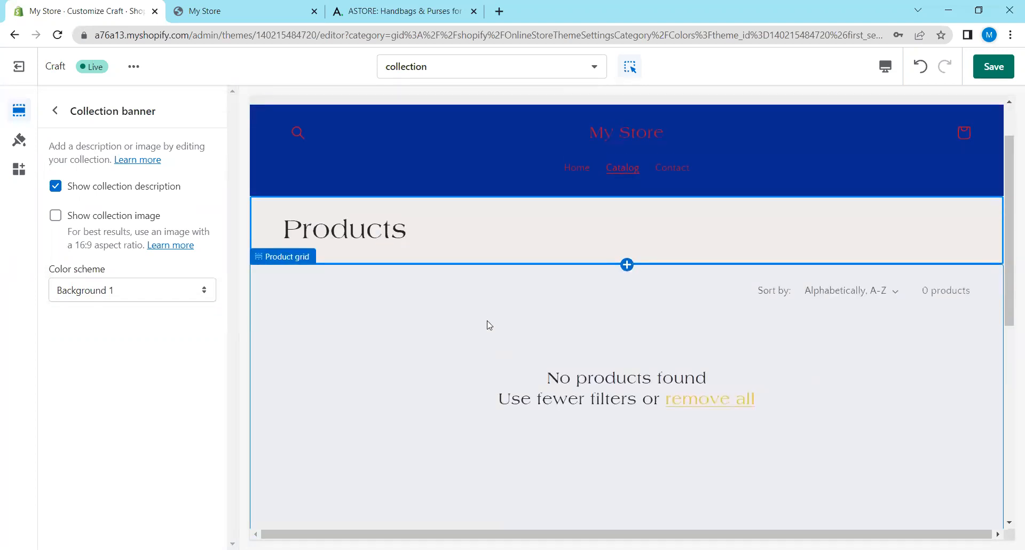
{"action": "scroll", "coordinate": [475, 256], "scroll_direction": "down", "scroll_amount": 5}
Set the collection page's Product grid to 24 products per page.
{"action": "left_click", "coordinate": [457, 182]}
{"action": "scroll", "coordinate": [456, 180], "scroll_direction": "up", "scroll_amount": 5}
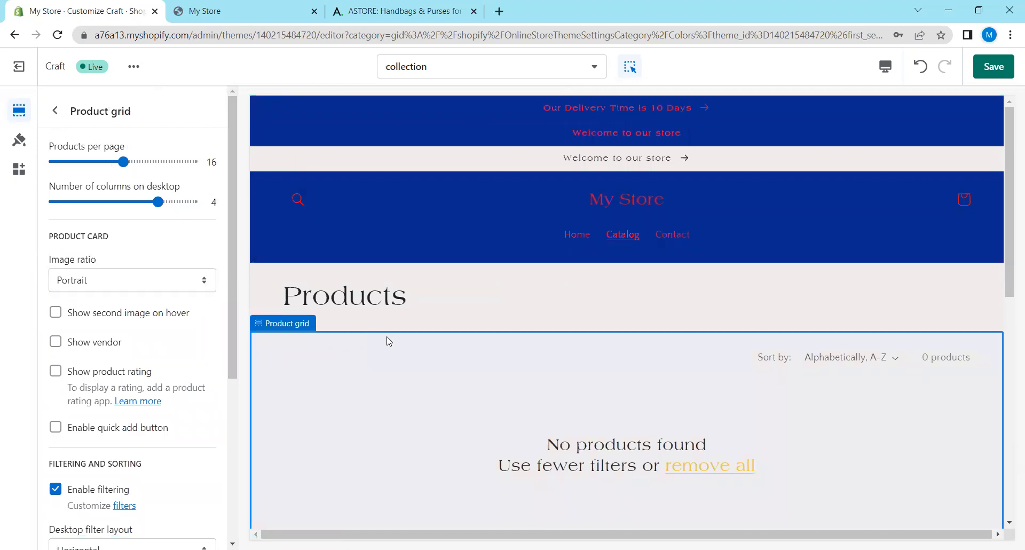
{"action": "scroll", "coordinate": [389, 342], "scroll_direction": "down", "scroll_amount": 2}
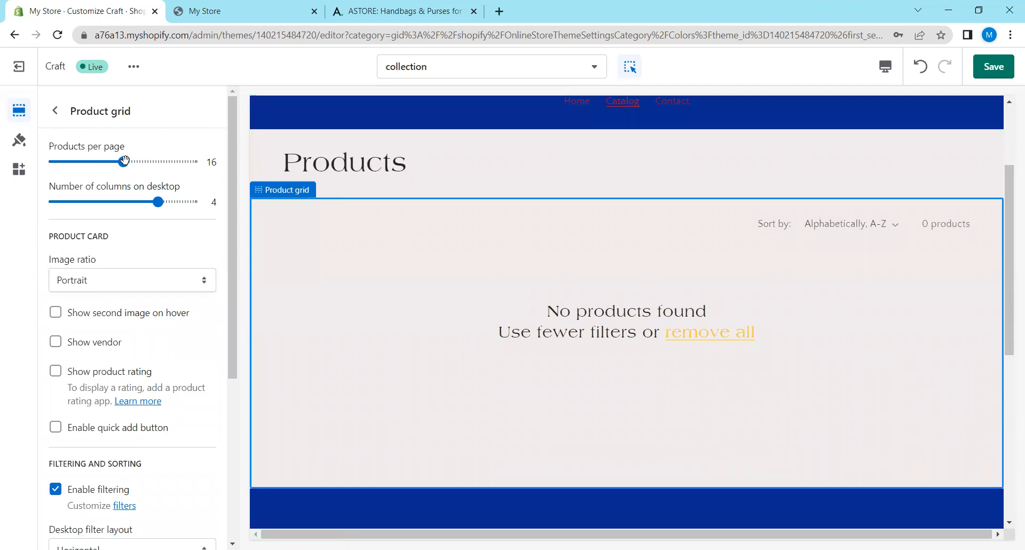
{"action": "left_click_drag", "start_coordinate": [125, 161], "coordinate": [192, 162]}
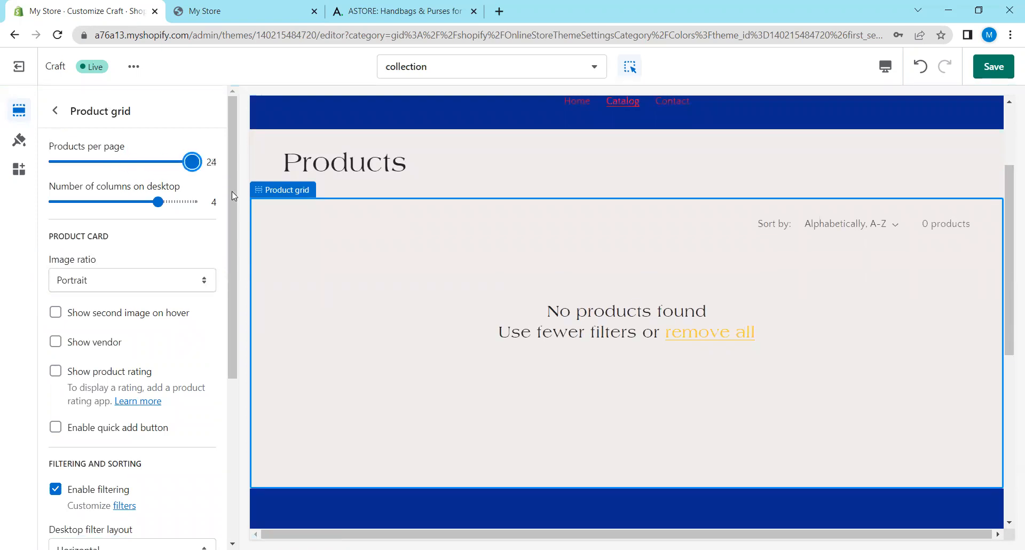
Examine how the Astore site lays out products in its Best Seller section and its Handbags collection.
{"action": "left_click", "coordinate": [418, 7]}
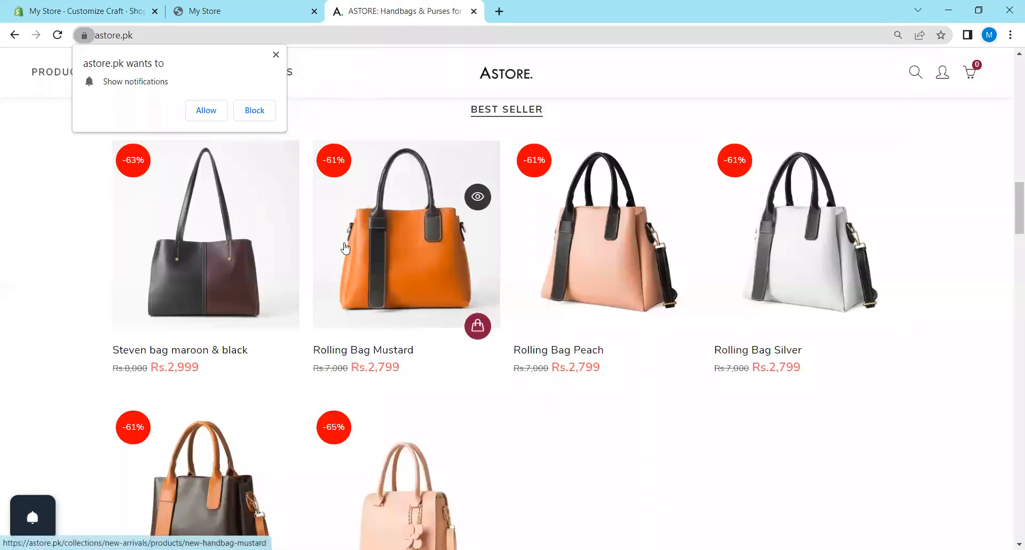
{"action": "scroll", "coordinate": [203, 292], "scroll_direction": "down", "scroll_amount": 5}
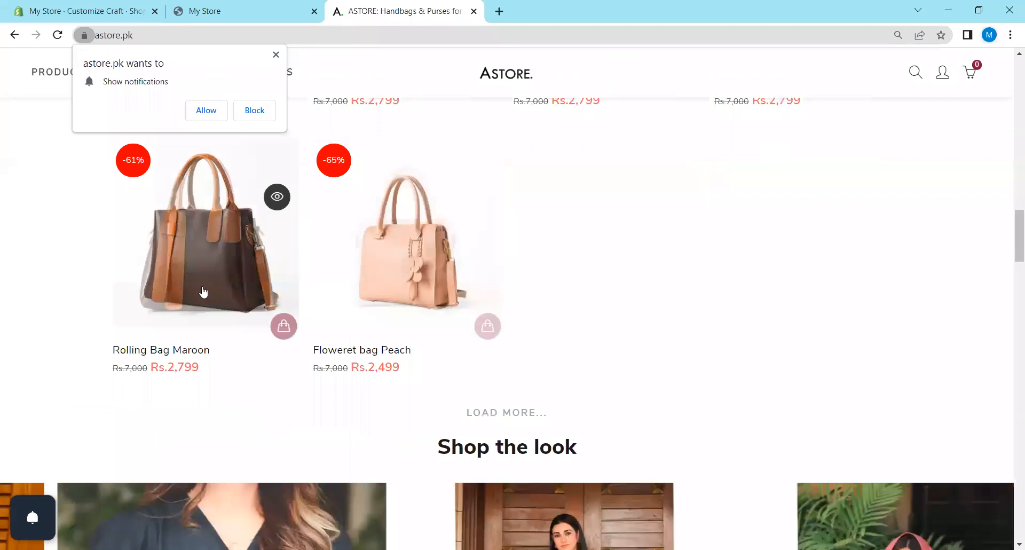
{"action": "scroll", "coordinate": [229, 268], "scroll_direction": "up", "scroll_amount": 10}
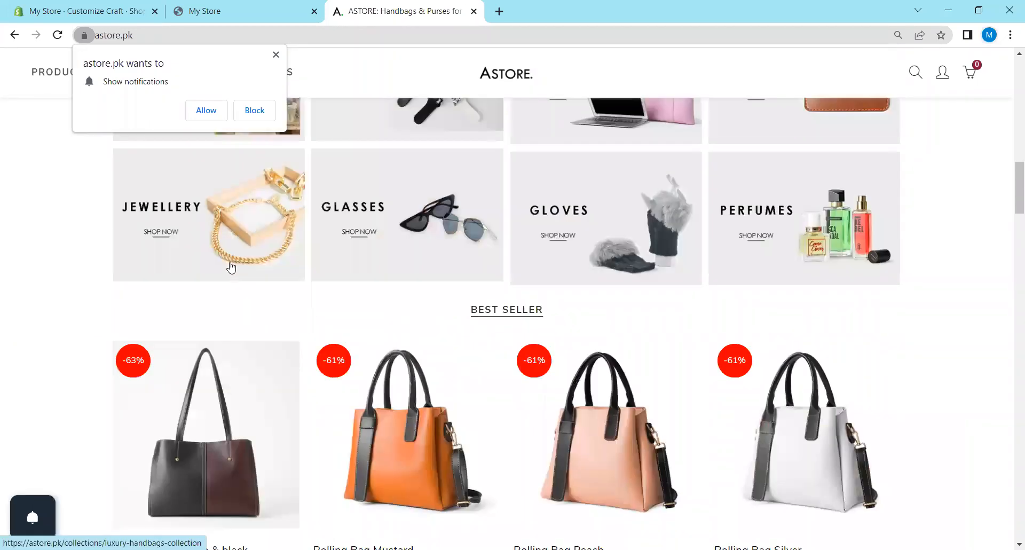
{"action": "scroll", "coordinate": [224, 265], "scroll_direction": "up", "scroll_amount": 10}
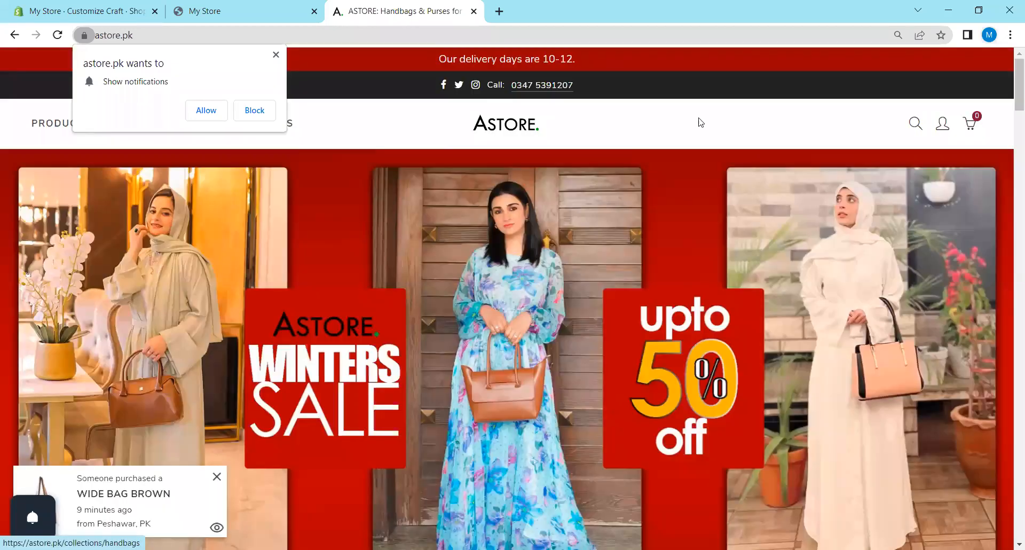
{"action": "left_click", "coordinate": [494, 63]}
{"action": "scroll", "coordinate": [468, 107], "scroll_direction": "down", "scroll_amount": 2}
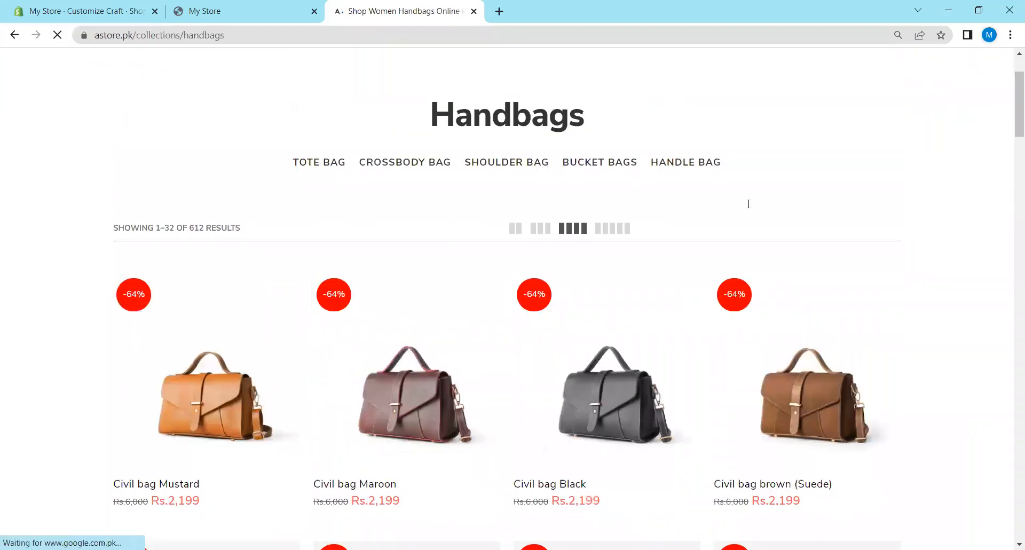
{"action": "scroll", "coordinate": [742, 208], "scroll_direction": "down", "scroll_amount": 10}
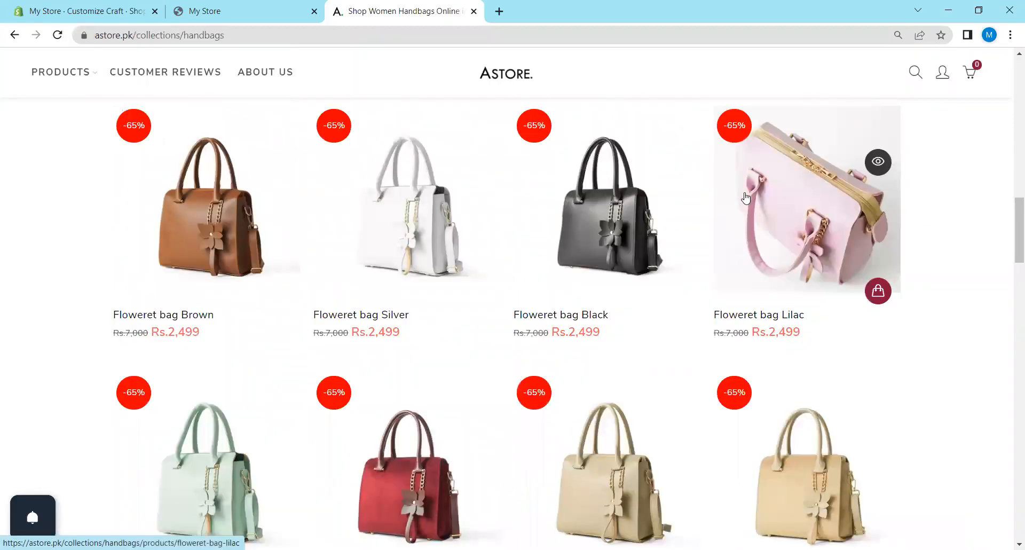
Review the rest of Astore's Handbags listing, and set the collection page's Product grid to 16 products per page.
{"action": "scroll", "coordinate": [746, 198], "scroll_direction": "down", "scroll_amount": 11}
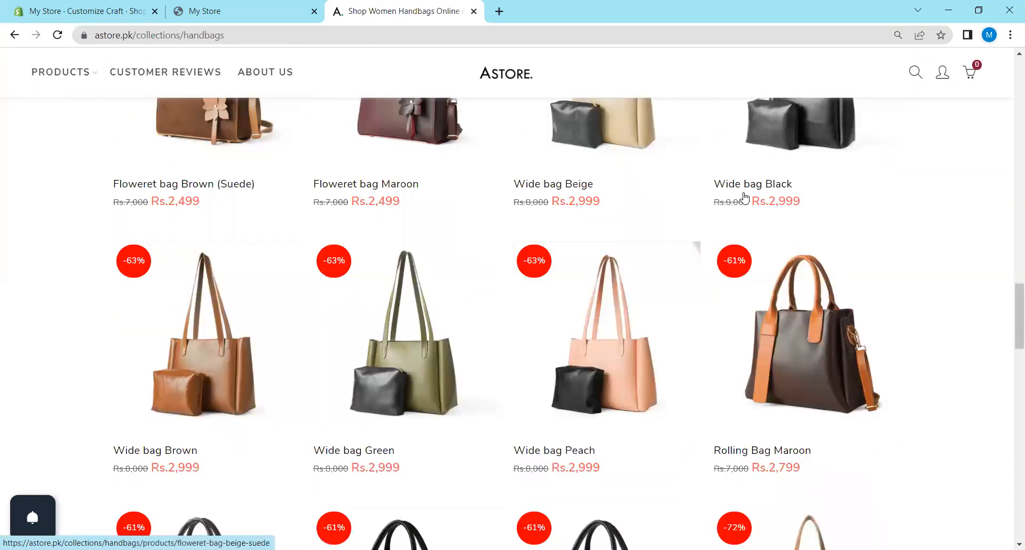
{"action": "scroll", "coordinate": [746, 198], "scroll_direction": "down", "scroll_amount": 12}
{"action": "scroll", "coordinate": [317, 64], "scroll_direction": "up", "scroll_amount": 4}
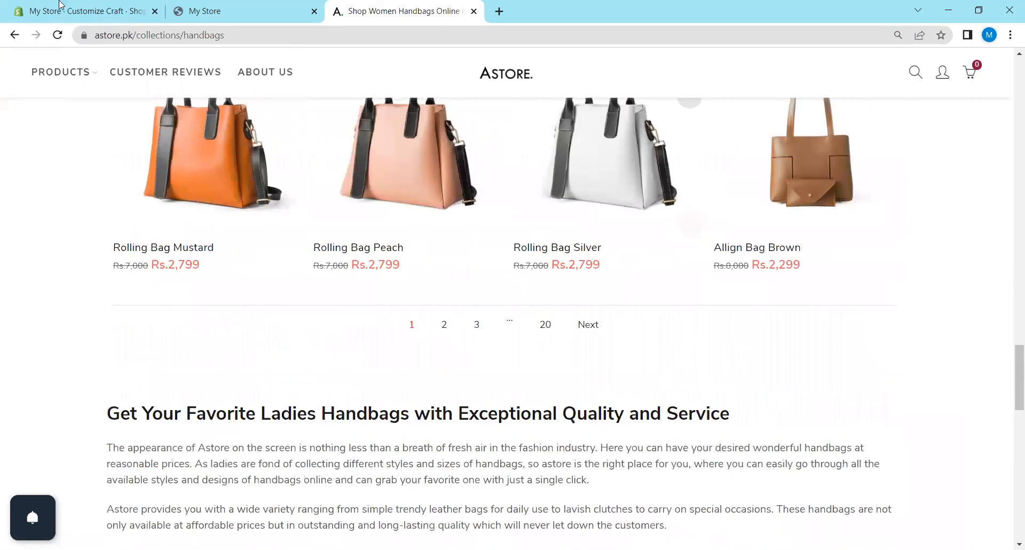
{"action": "left_click", "coordinate": [80, 11]}
{"action": "left_click_drag", "start_coordinate": [191, 162], "coordinate": [124, 165]}
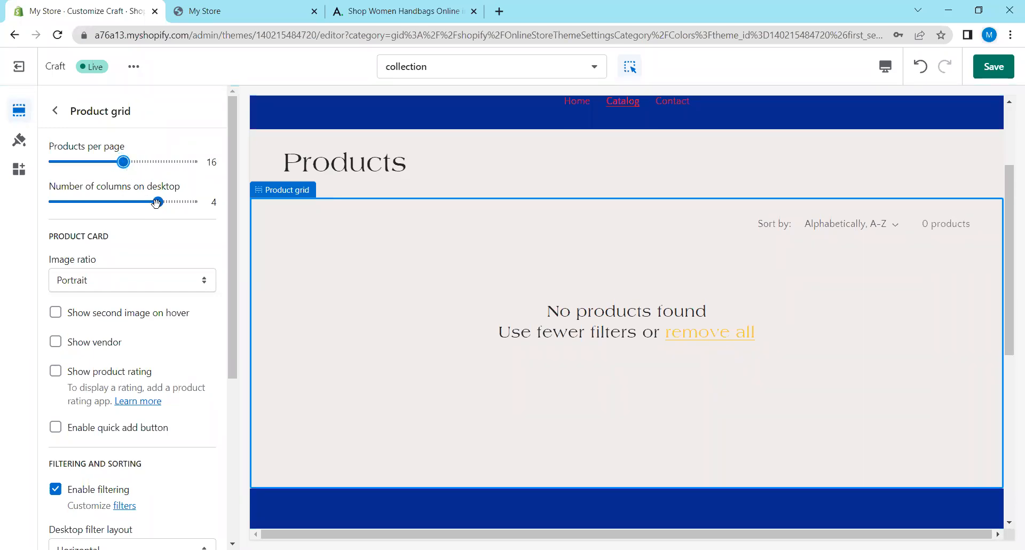
Compare Astore's handbag grid with the Product grid's column, product card, filtering and mobile layout settings in the theme editor.
{"action": "left_click", "coordinate": [415, 8]}
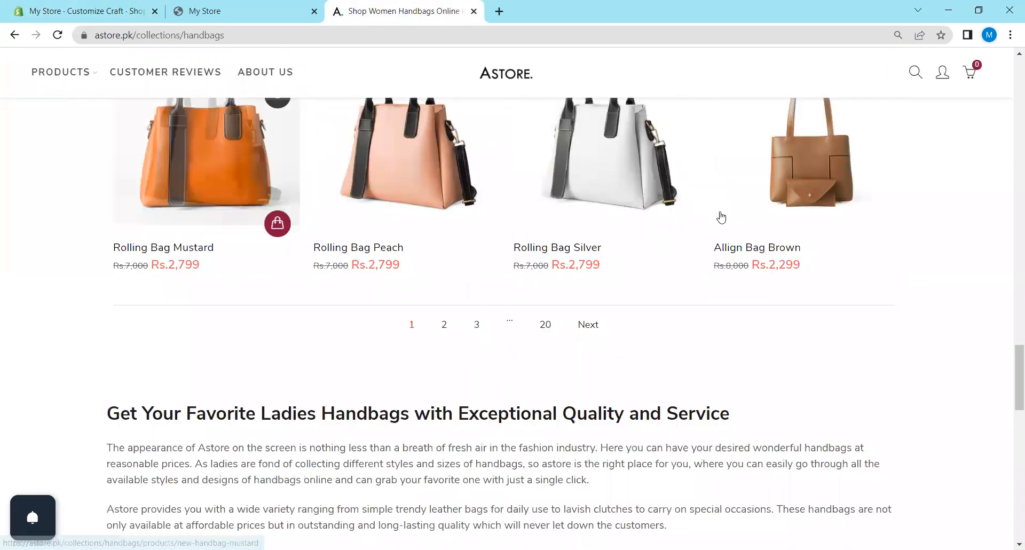
{"action": "scroll", "coordinate": [710, 213], "scroll_direction": "up", "scroll_amount": 7}
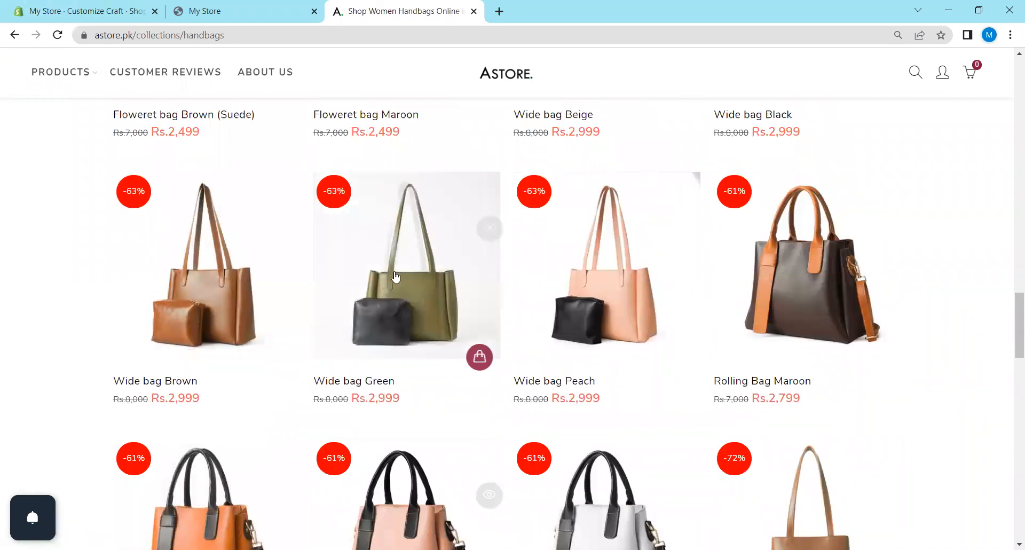
{"action": "left_click", "coordinate": [123, 11]}
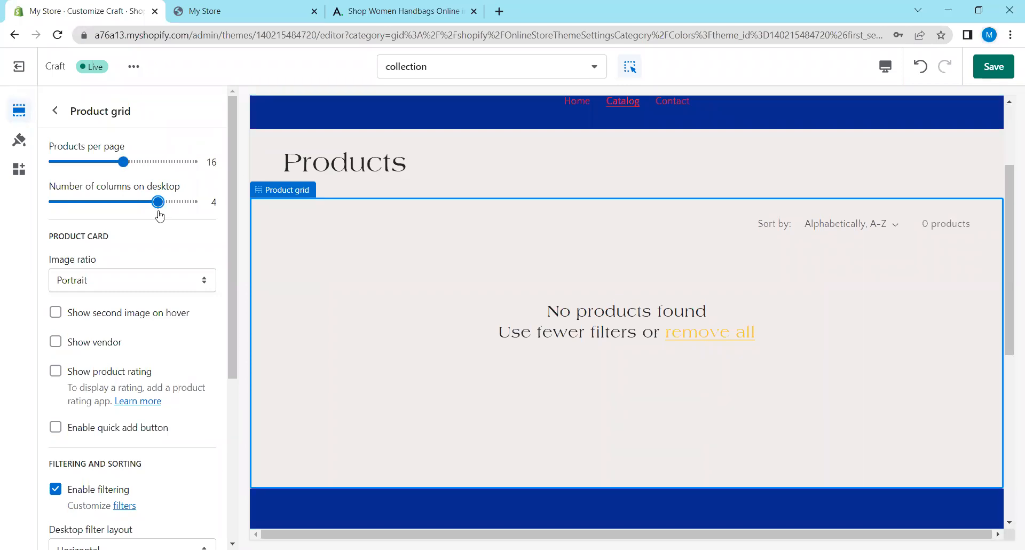
{"action": "scroll", "coordinate": [167, 209], "scroll_direction": "down", "scroll_amount": 1}
{"action": "scroll", "coordinate": [167, 209], "scroll_direction": "down", "scroll_amount": 2}
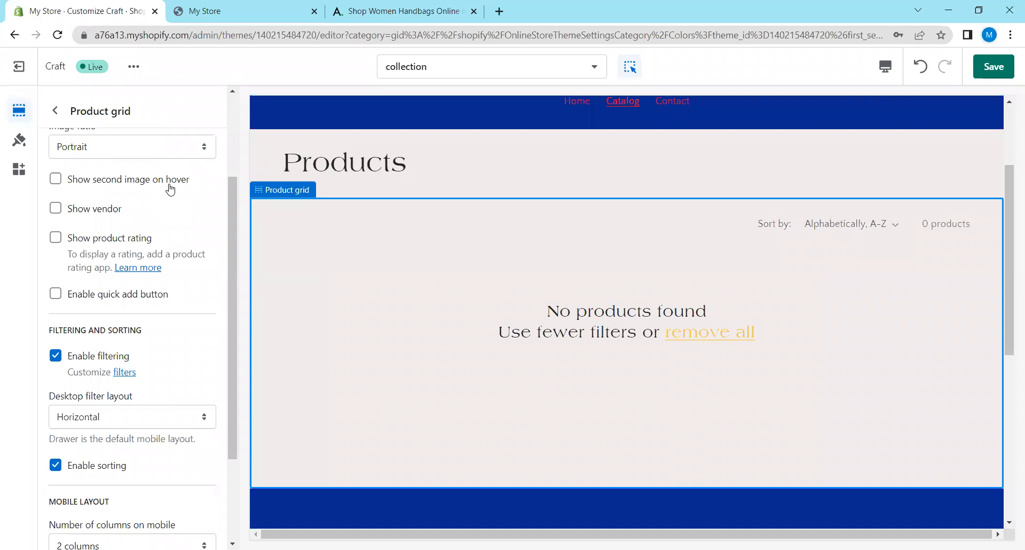
{"action": "scroll", "coordinate": [170, 189], "scroll_direction": "up", "scroll_amount": 1}
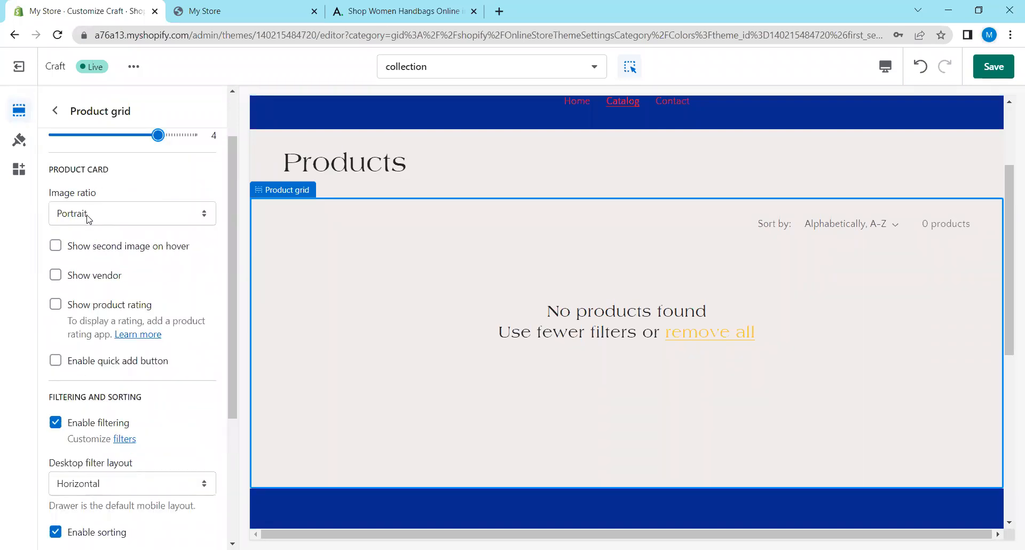
{"action": "left_click", "coordinate": [373, 10]}
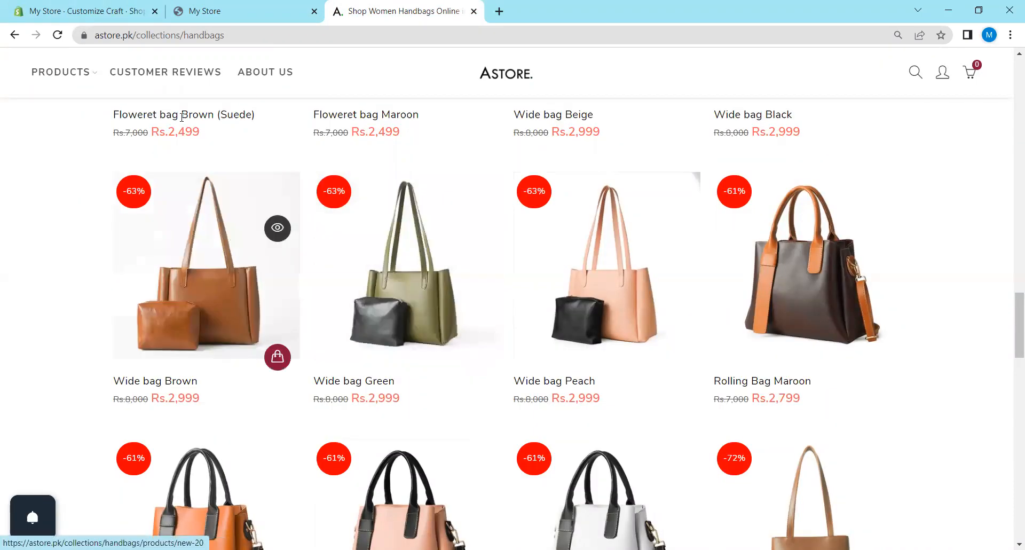
{"action": "left_click", "coordinate": [75, 6]}
{"action": "scroll", "coordinate": [187, 250], "scroll_direction": "down", "scroll_amount": 3}
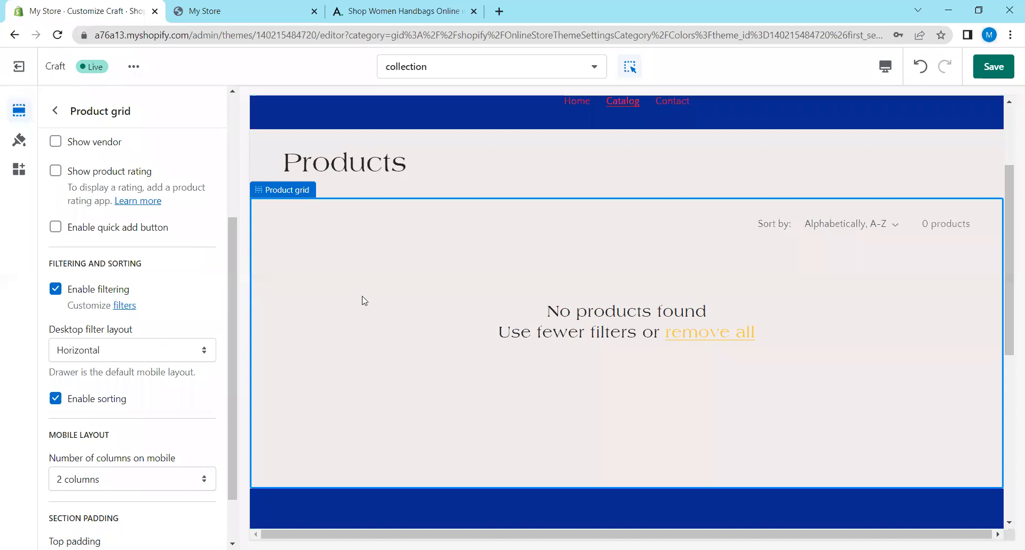
{"action": "scroll", "coordinate": [411, 320], "scroll_direction": "down", "scroll_amount": 1}
{"action": "scroll", "coordinate": [494, 341], "scroll_direction": "up", "scroll_amount": 5}
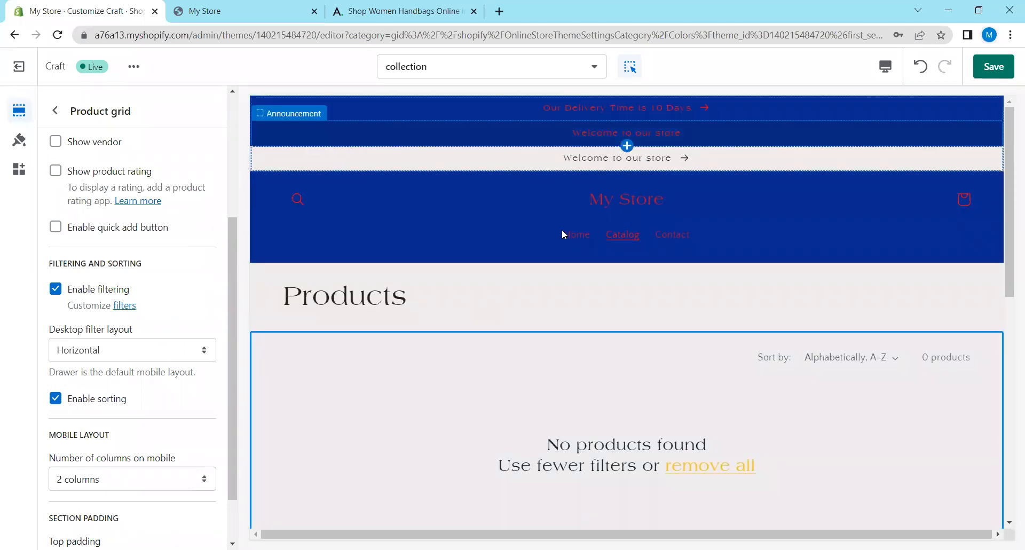
Inspect the Header's settings and the email signup heading's settings, and return to the collection page's section list.
{"action": "left_click", "coordinate": [581, 241]}
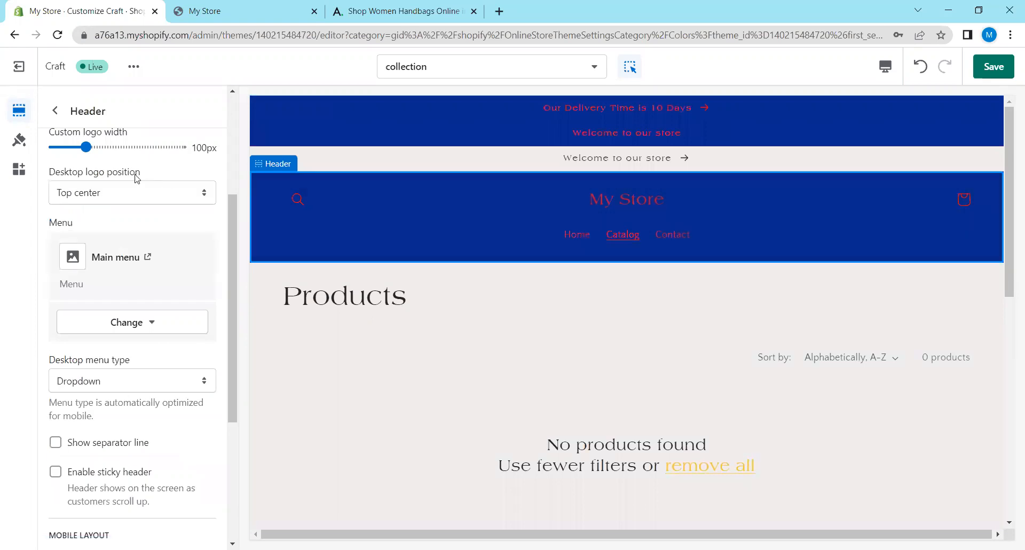
{"action": "scroll", "coordinate": [133, 169], "scroll_direction": "up", "scroll_amount": 3}
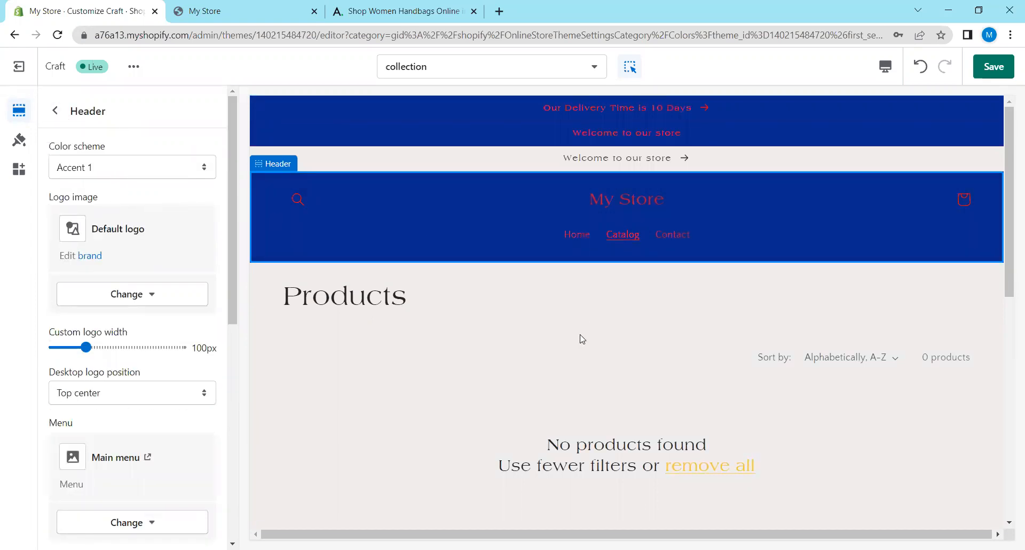
{"action": "scroll", "coordinate": [579, 338], "scroll_direction": "down", "scroll_amount": 10}
{"action": "left_click", "coordinate": [524, 216]}
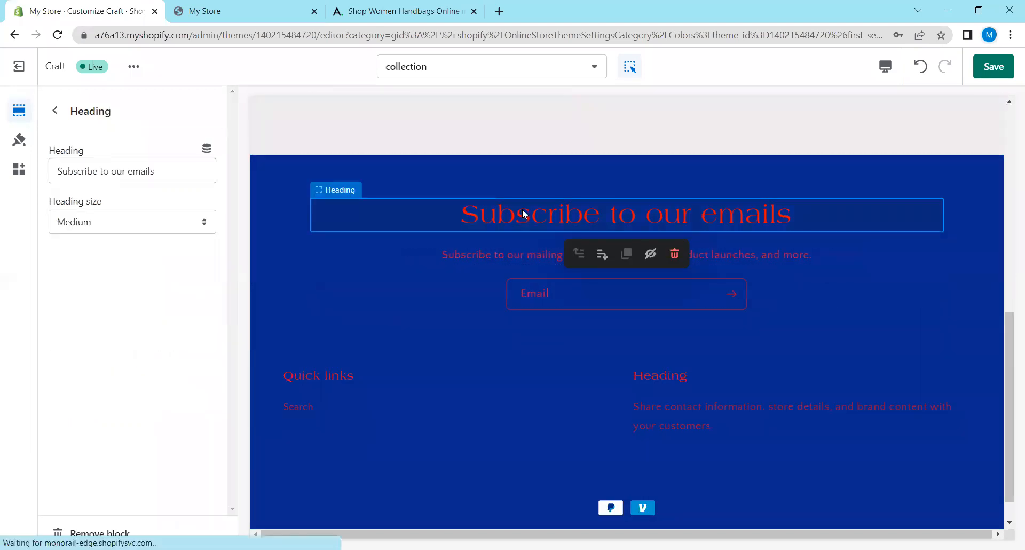
{"action": "left_click_drag", "start_coordinate": [177, 171], "coordinate": [41, 172]}
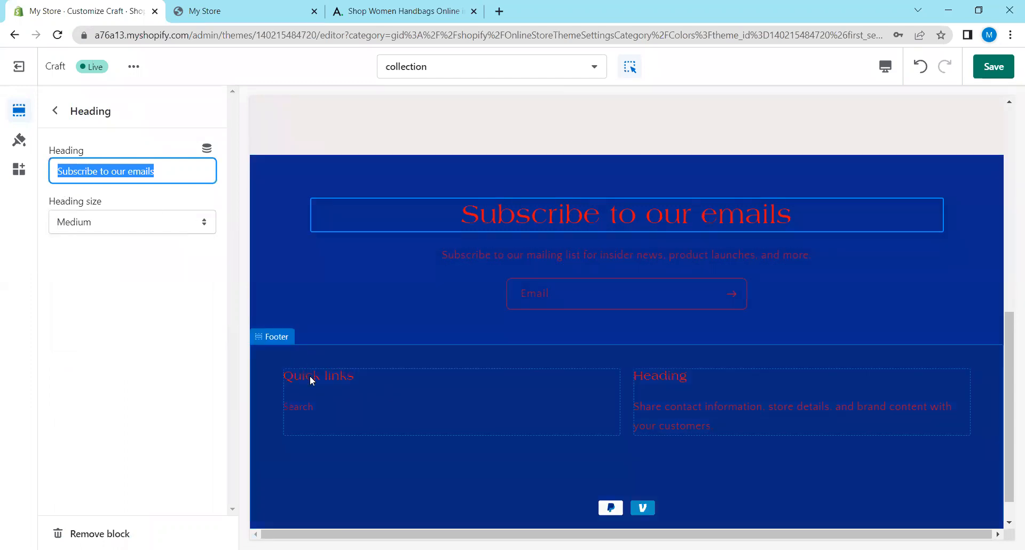
{"action": "scroll", "coordinate": [320, 368], "scroll_direction": "up", "scroll_amount": 8}
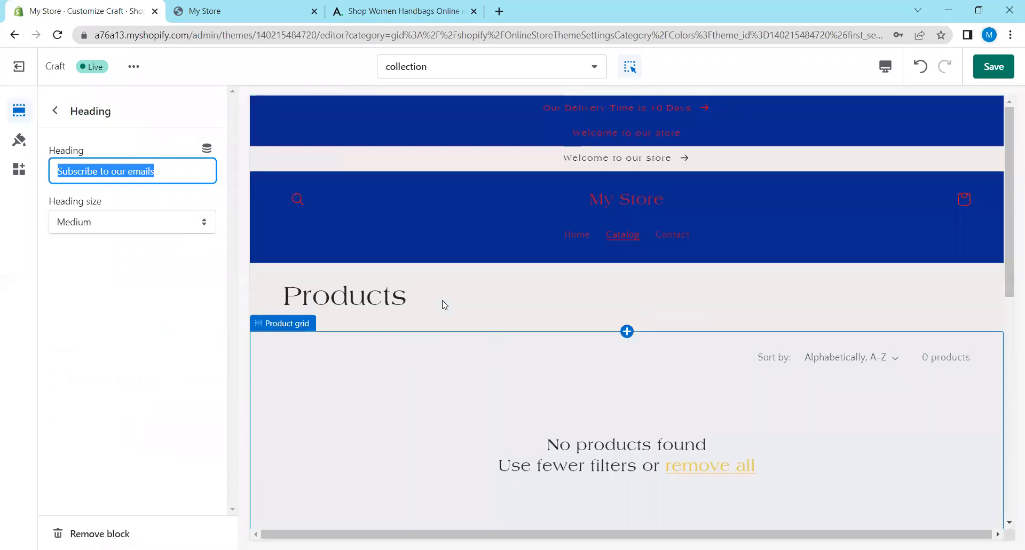
{"action": "left_click", "coordinate": [55, 110]}
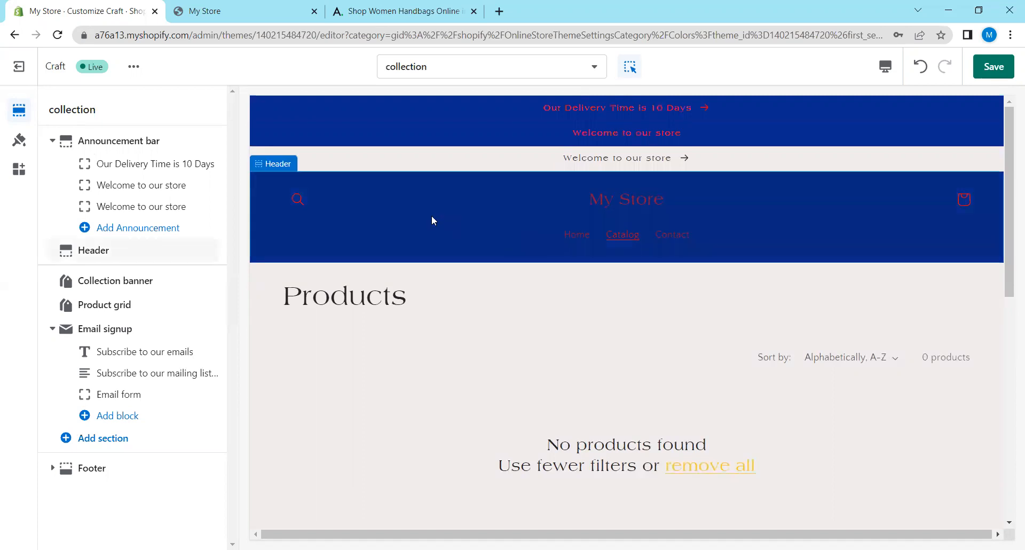
Exit the theme editor, discarding the unsaved changes, and reopen the Craft theme for customization.
{"action": "left_click", "coordinate": [19, 67]}
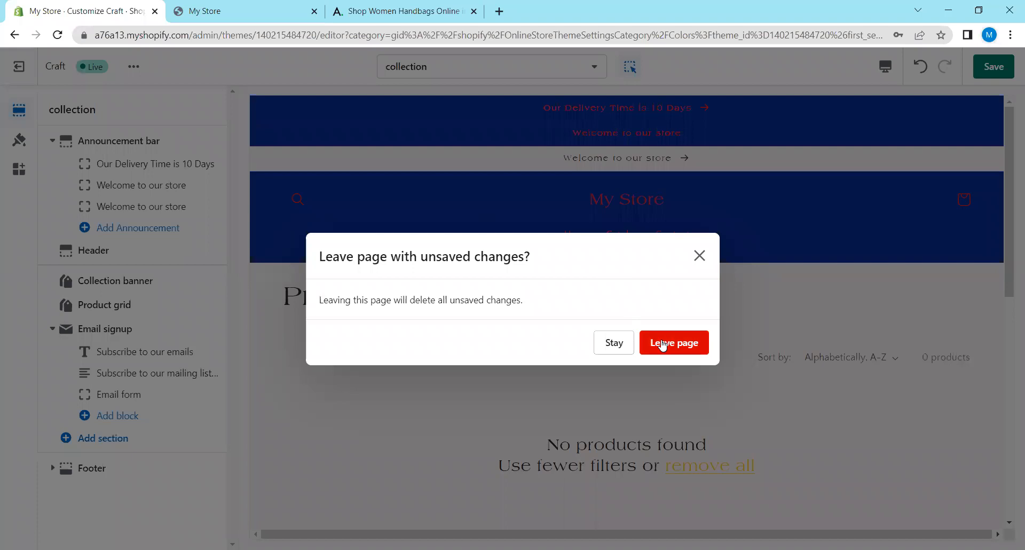
{"action": "left_click", "coordinate": [688, 344]}
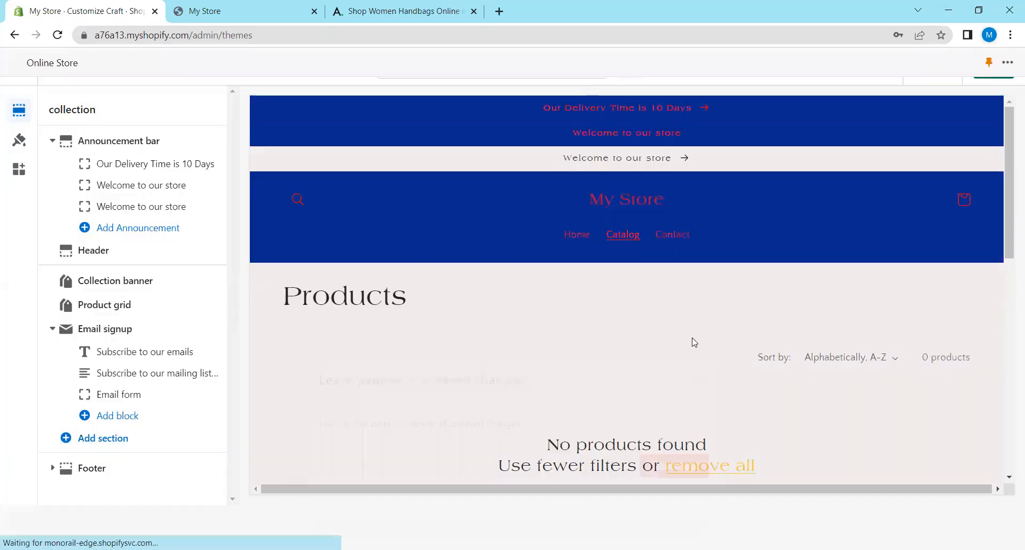
{"action": "scroll", "coordinate": [804, 358], "scroll_direction": "down", "scroll_amount": 2}
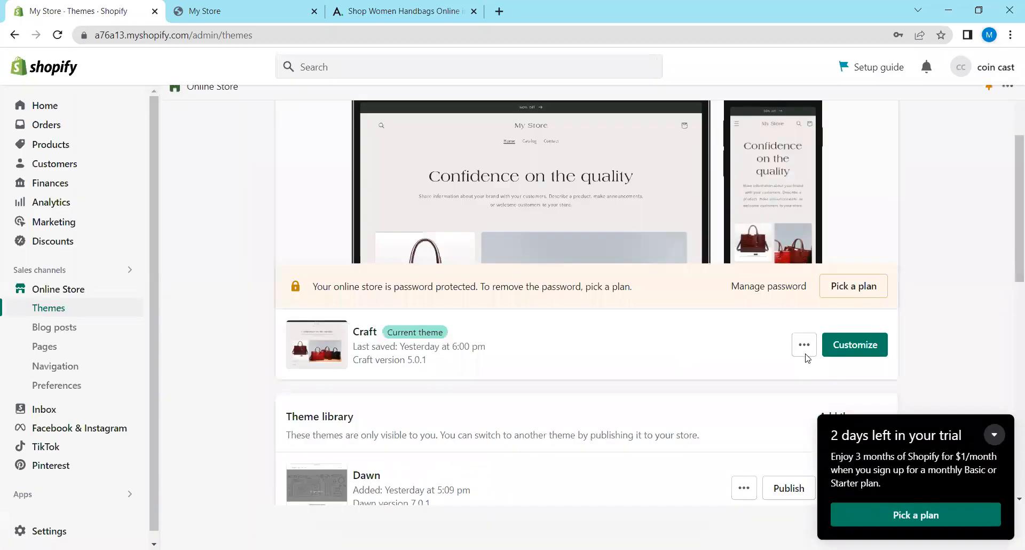
{"action": "left_click", "coordinate": [854, 325]}
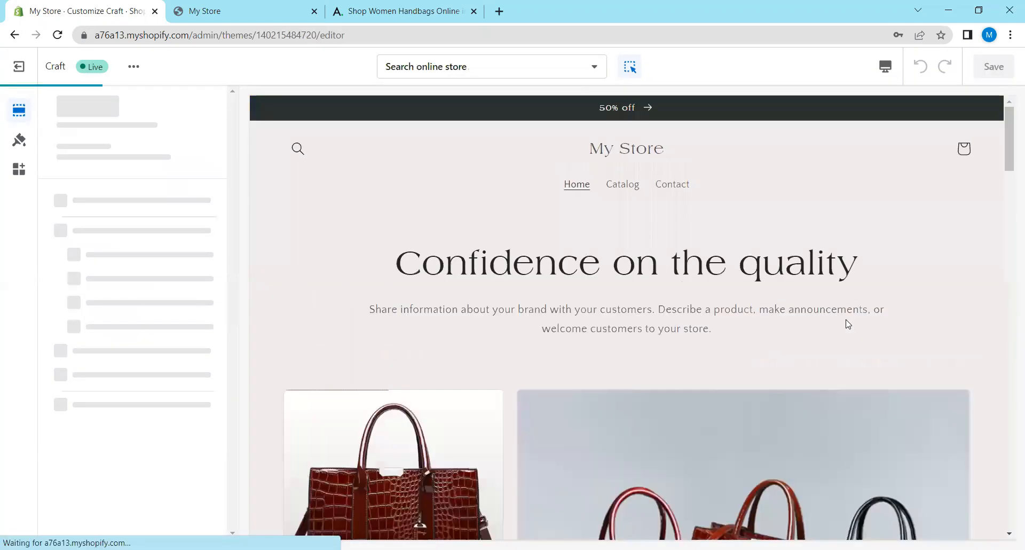
Examine the Home page preview from the collage and video through the multimedia collage and columns, and return to the header.
{"action": "scroll", "coordinate": [791, 334], "scroll_direction": "down", "scroll_amount": 1}
{"action": "scroll", "coordinate": [785, 334], "scroll_direction": "down", "scroll_amount": 10}
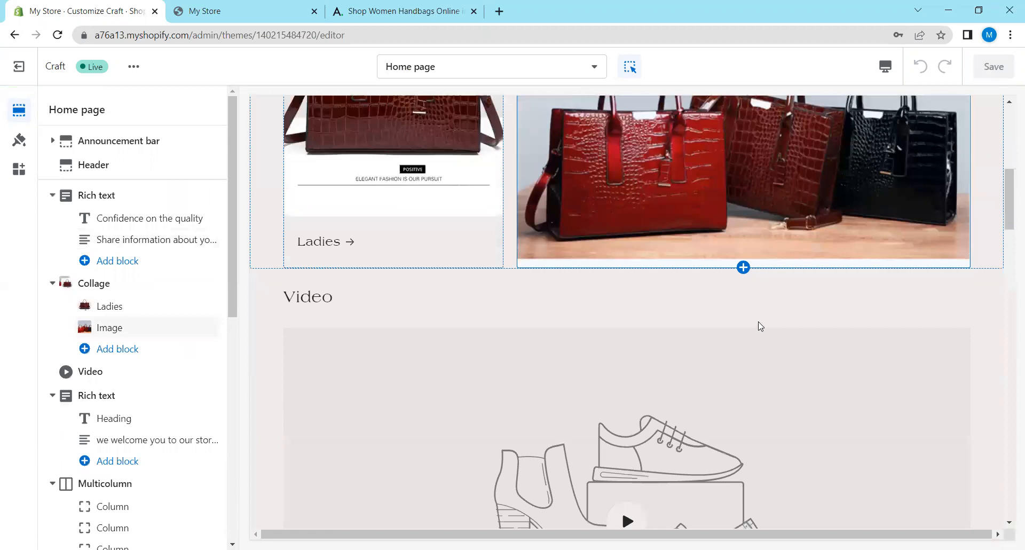
{"action": "scroll", "coordinate": [755, 324], "scroll_direction": "down", "scroll_amount": 7}
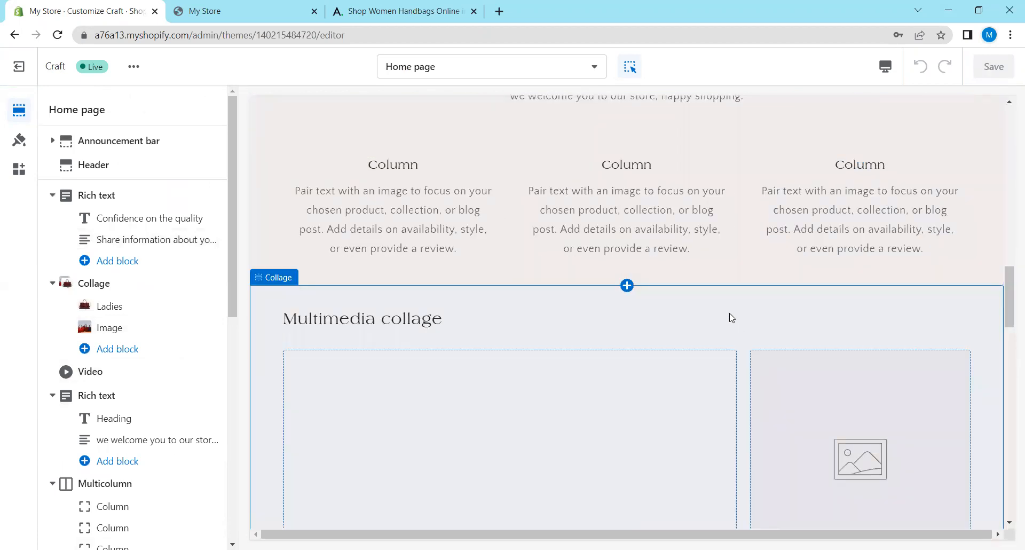
{"action": "scroll", "coordinate": [728, 319], "scroll_direction": "down", "scroll_amount": 10}
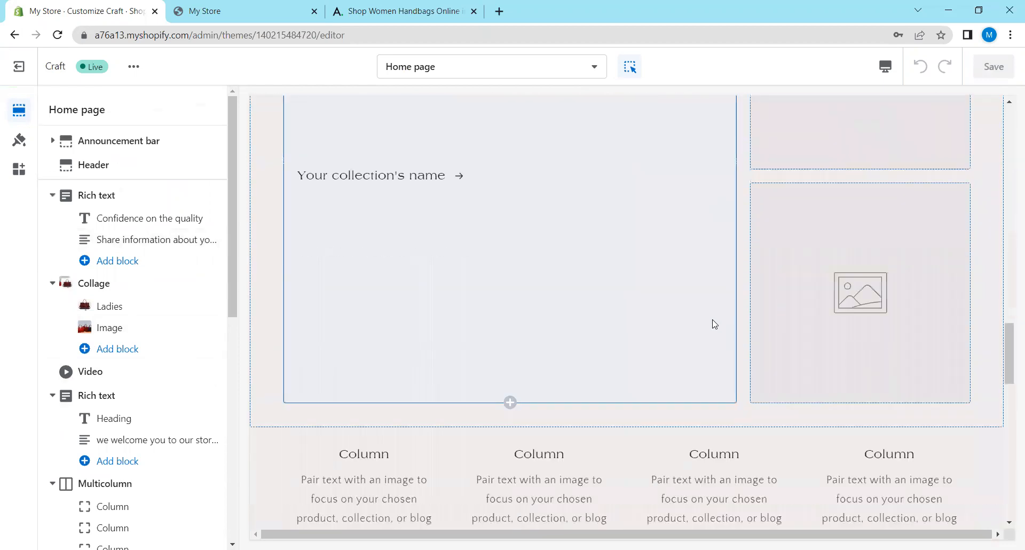
{"action": "left_click", "coordinate": [131, 165]}
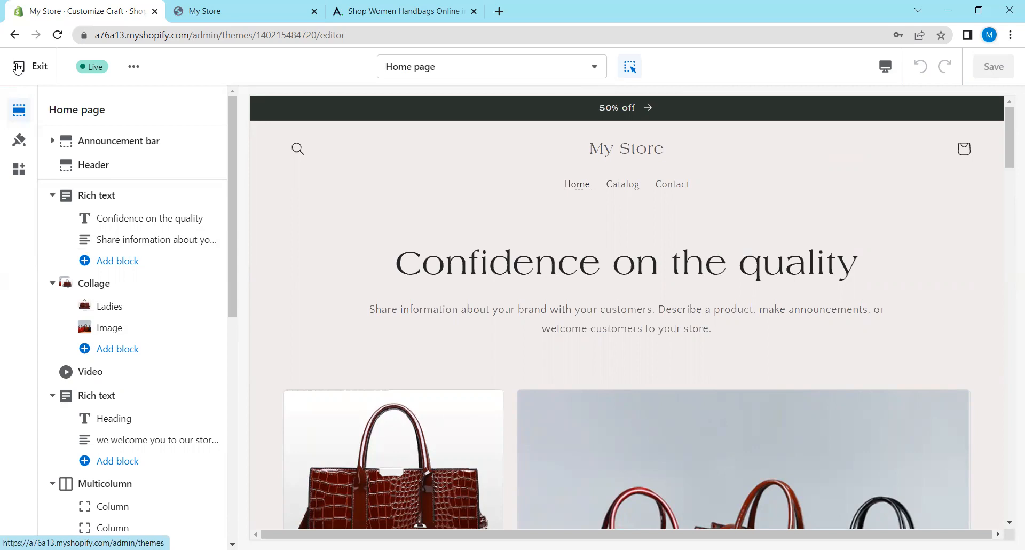
Leave the theme editor, open a new product form and examine its description, media, pricing, inventory, shipping and options fields.
{"action": "left_click", "coordinate": [18, 67]}
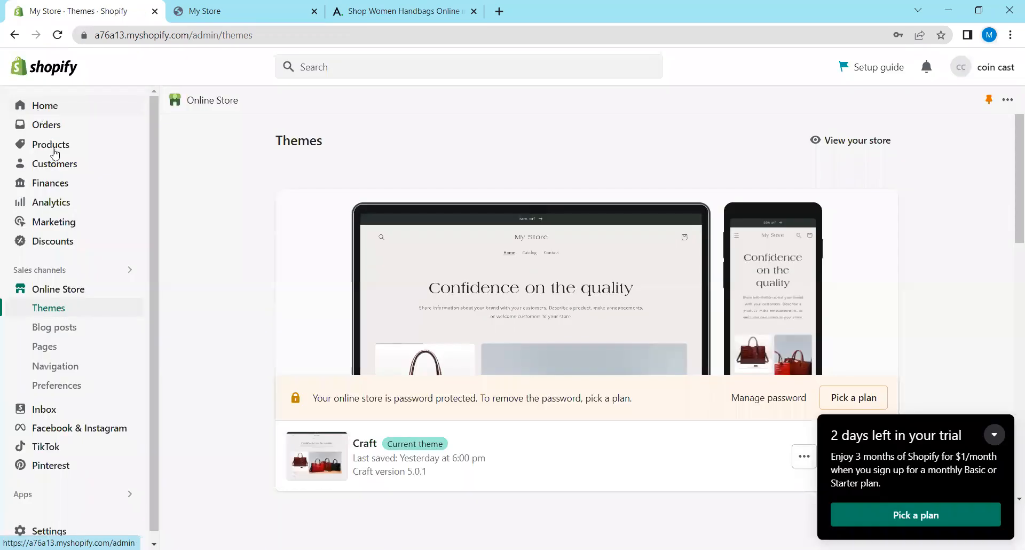
{"action": "left_click", "coordinate": [56, 145]}
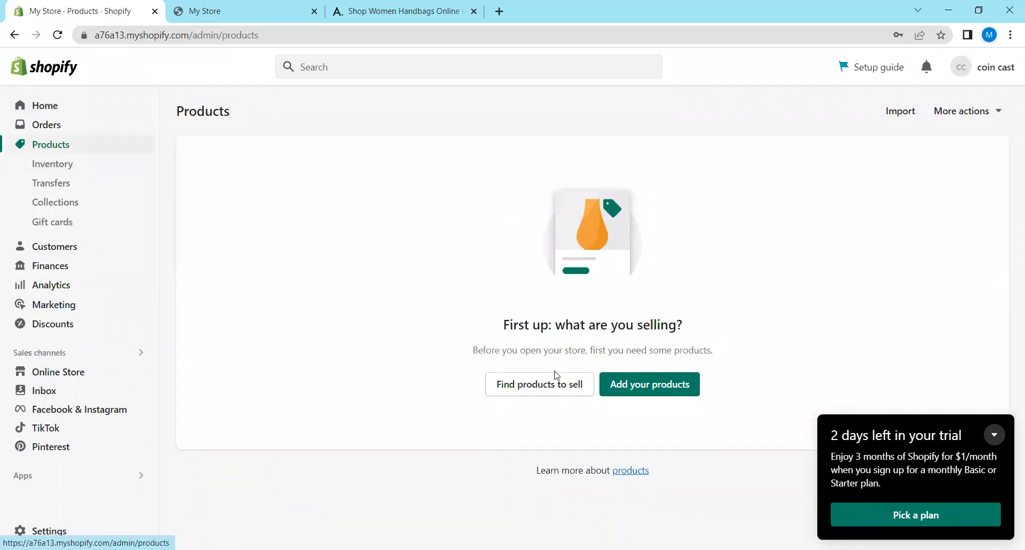
{"action": "left_click", "coordinate": [637, 392]}
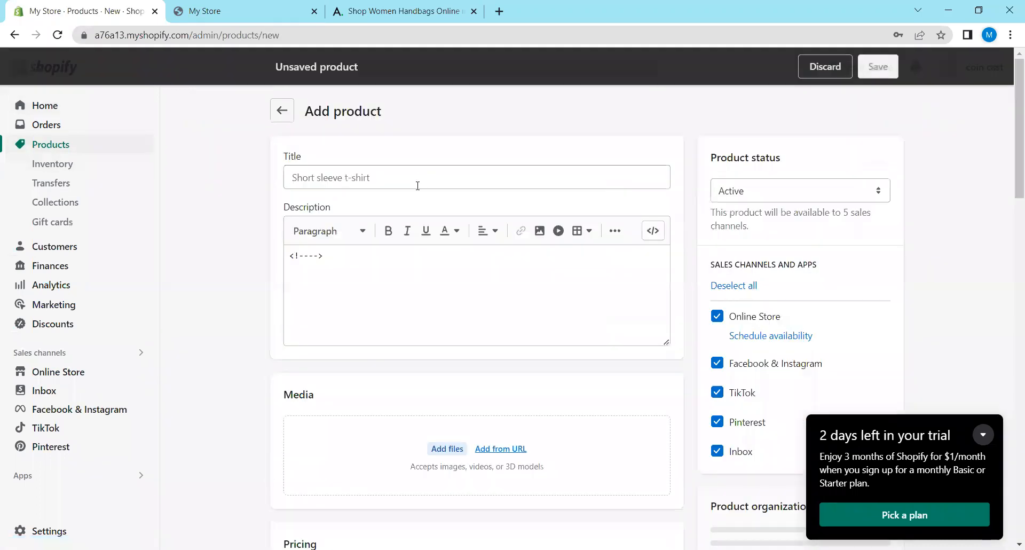
{"action": "scroll", "coordinate": [374, 213], "scroll_direction": "down", "scroll_amount": 2}
{"action": "left_click", "coordinate": [376, 176]}
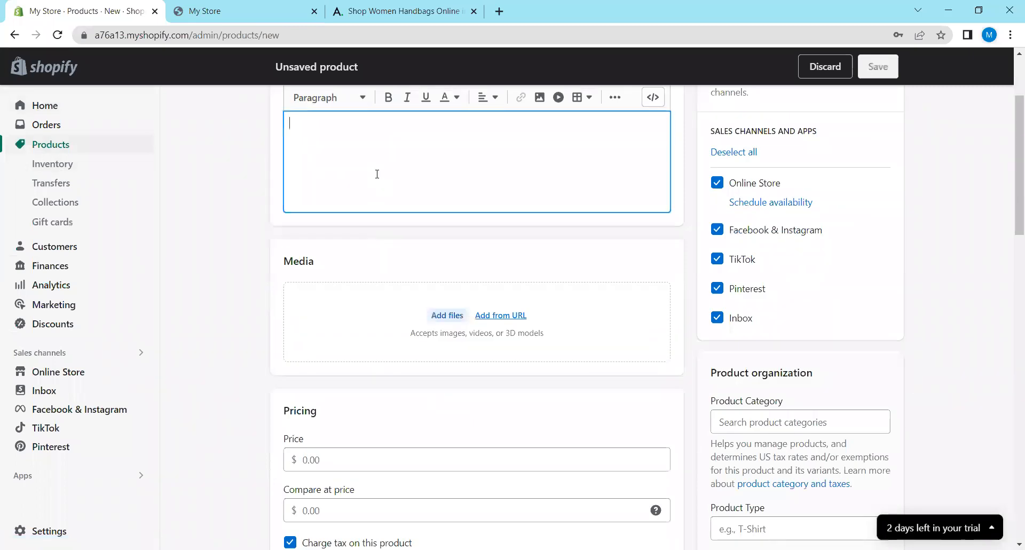
{"action": "scroll", "coordinate": [372, 170], "scroll_direction": "down", "scroll_amount": 2}
{"action": "scroll", "coordinate": [384, 315], "scroll_direction": "down", "scroll_amount": 8}
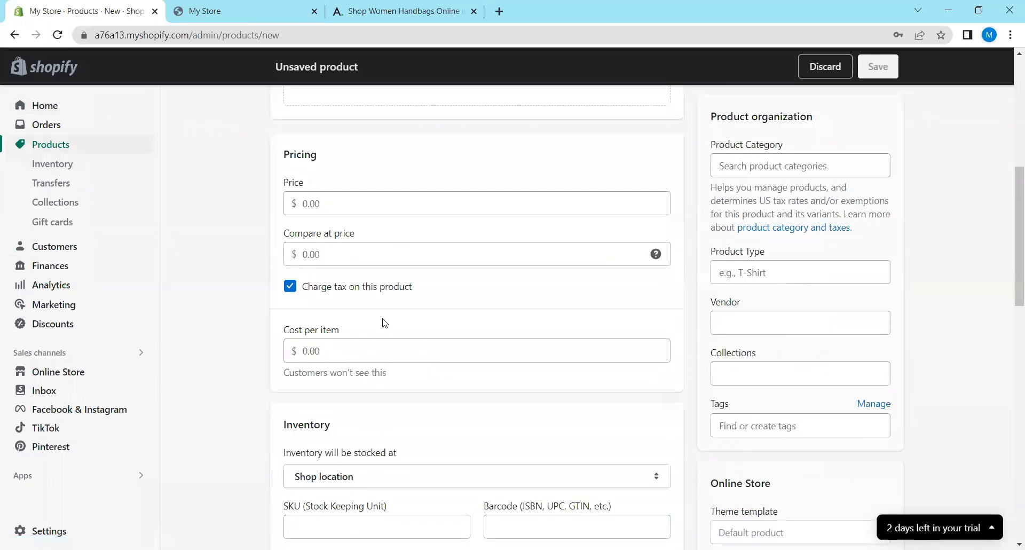
{"action": "scroll", "coordinate": [386, 314], "scroll_direction": "down", "scroll_amount": 3}
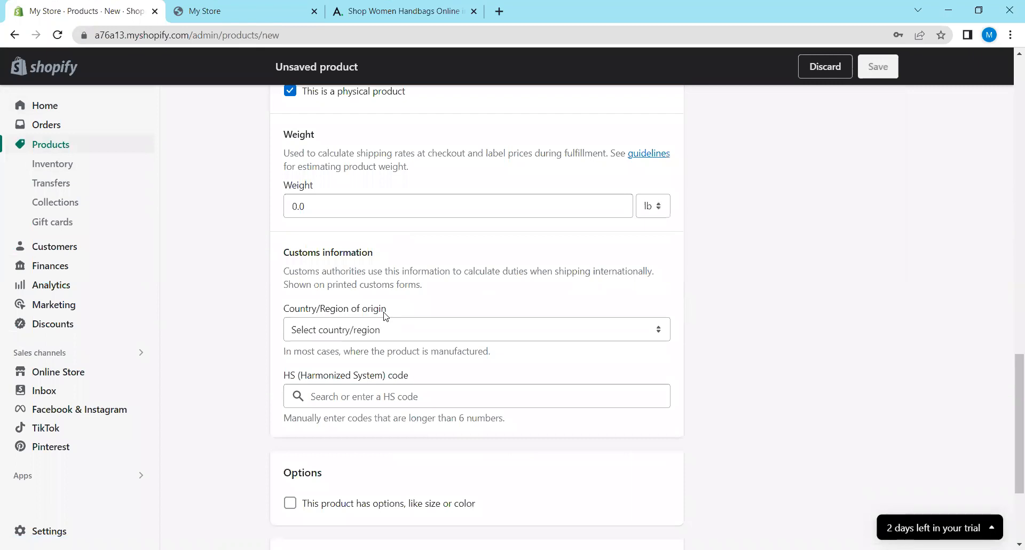
{"action": "scroll", "coordinate": [385, 315], "scroll_direction": "down", "scroll_amount": 3}
Leave the new product form and start creating a new collection from the store's collections list.
{"action": "left_click", "coordinate": [41, 151]}
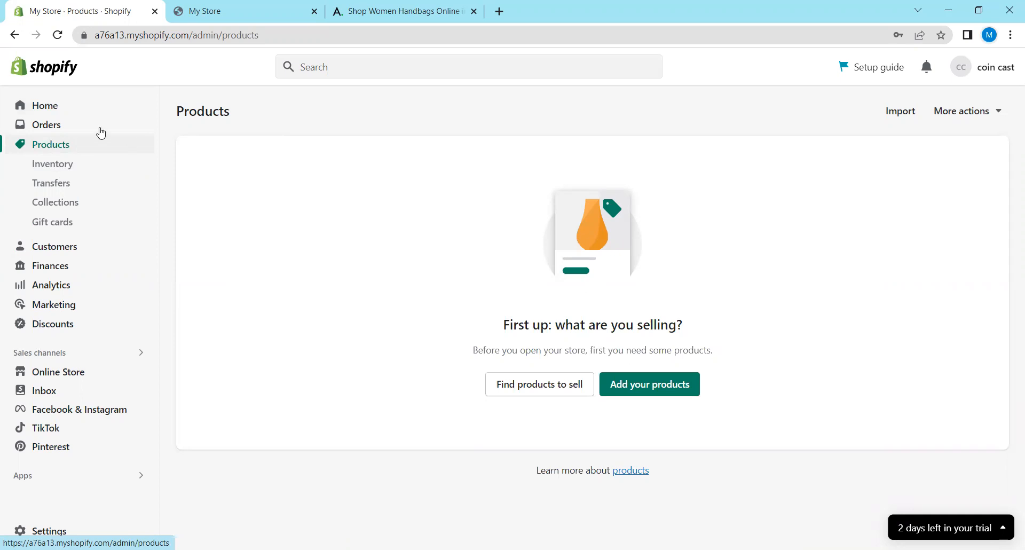
{"action": "left_click", "coordinate": [68, 208]}
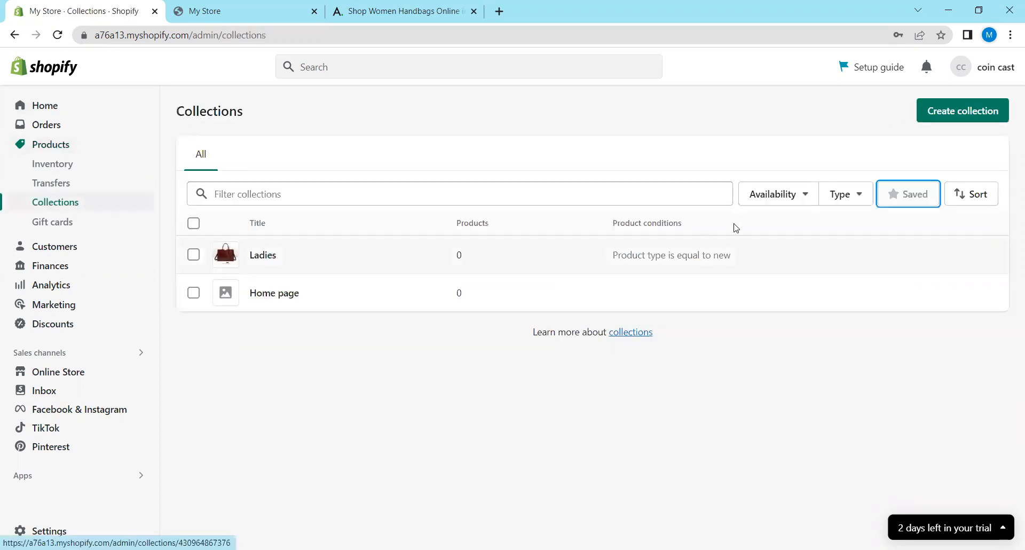
{"action": "left_click", "coordinate": [958, 113]}
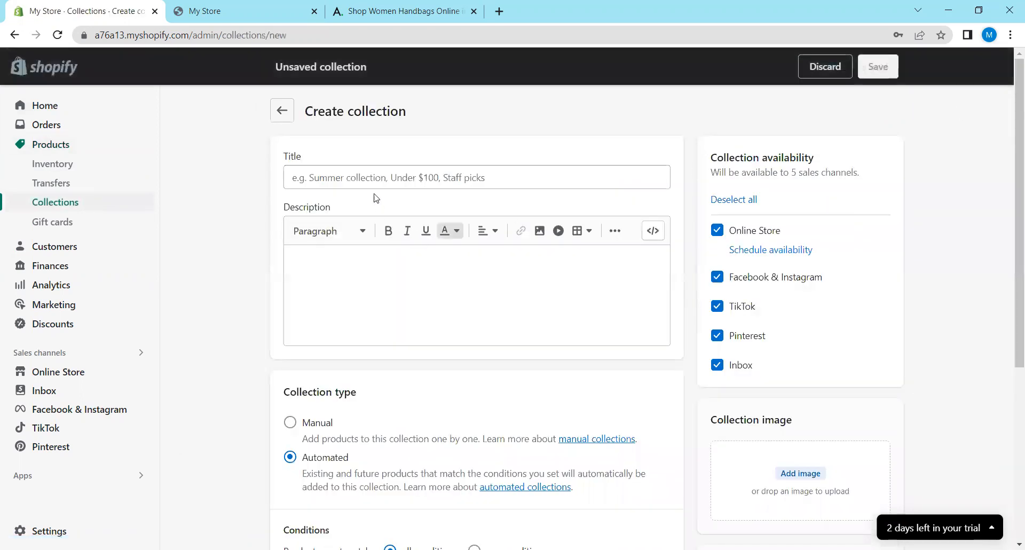
Check the handbag categories on the Astore reference site and title the new collection TOTE BAGS.
{"action": "left_click", "coordinate": [427, 7]}
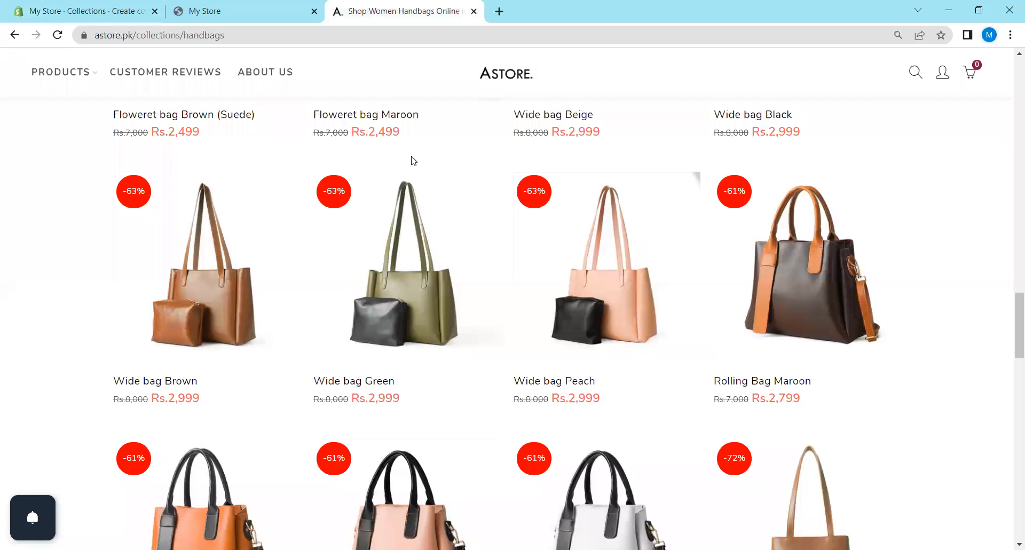
{"action": "scroll", "coordinate": [411, 159], "scroll_direction": "up", "scroll_amount": 15}
{"action": "scroll", "coordinate": [411, 161], "scroll_direction": "up", "scroll_amount": 5}
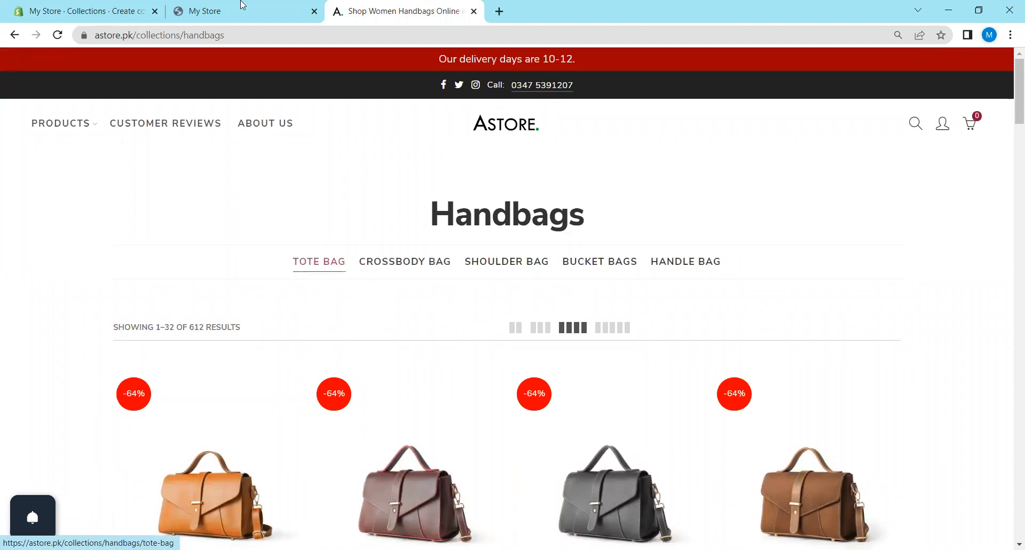
{"action": "left_click", "coordinate": [88, 11]}
{"action": "left_click", "coordinate": [453, 185]}
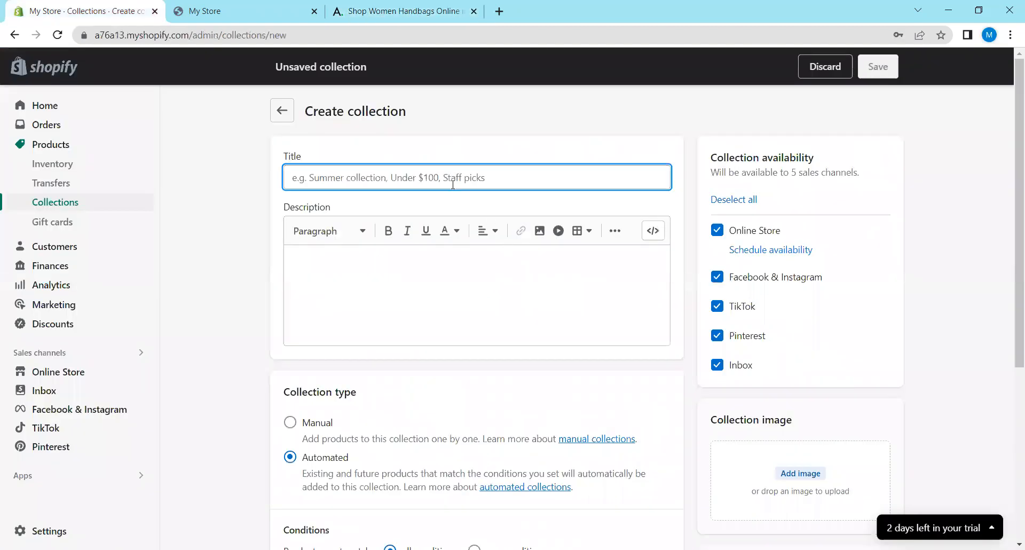
{"action": "type", "text": "TOTE Bags"}
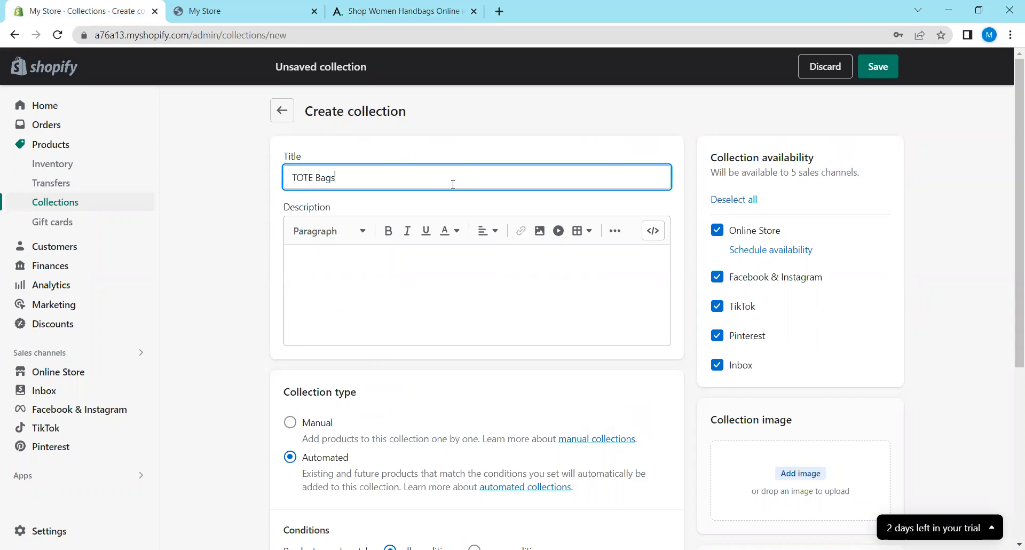
{"action": "type", "text": "GS"}
Review the automated collection type's explanation and set the TOTE BAGS collection type to Manual.
{"action": "scroll", "coordinate": [417, 240], "scroll_direction": "down", "scroll_amount": 1}
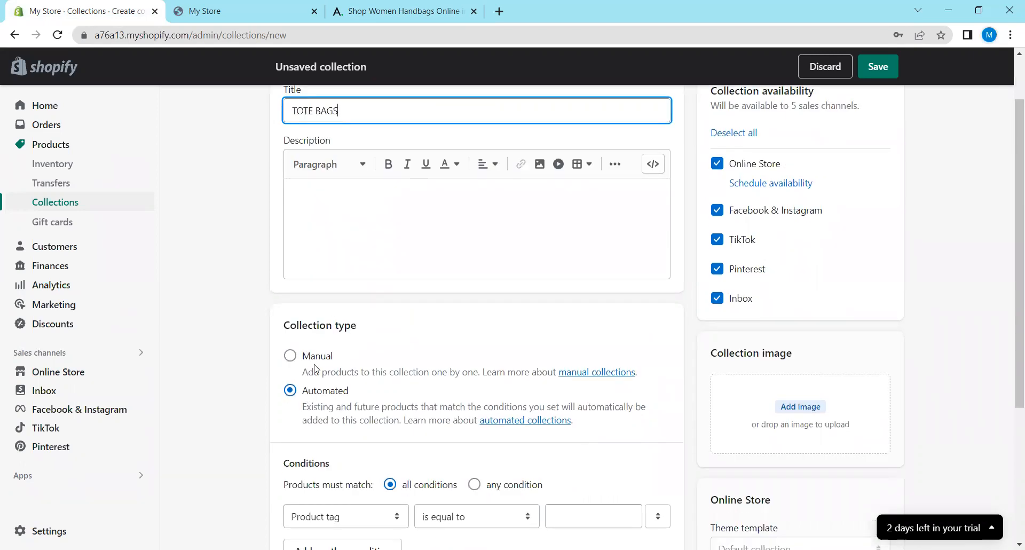
{"action": "left_click_drag", "start_coordinate": [297, 408], "coordinate": [472, 421]}
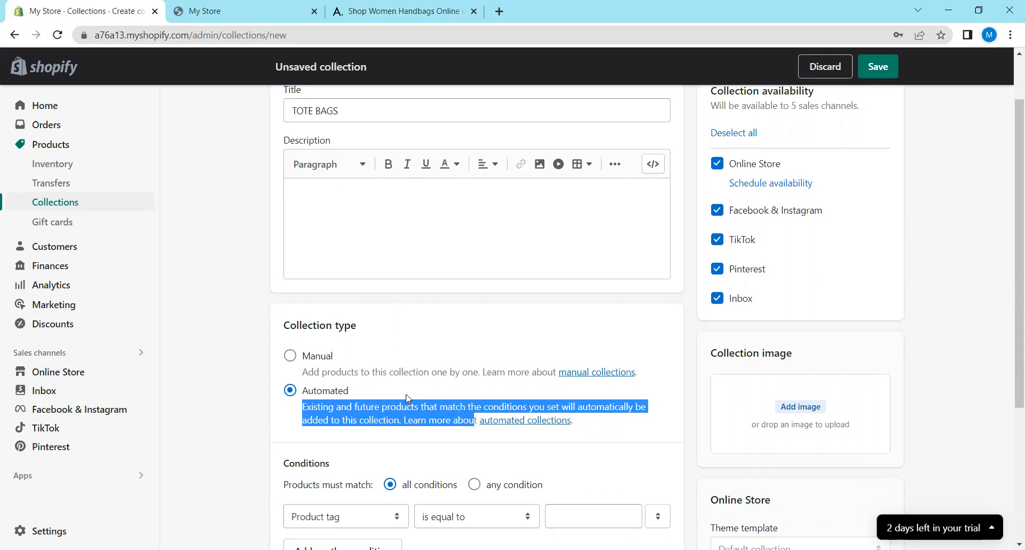
{"action": "left_click", "coordinate": [291, 355]}
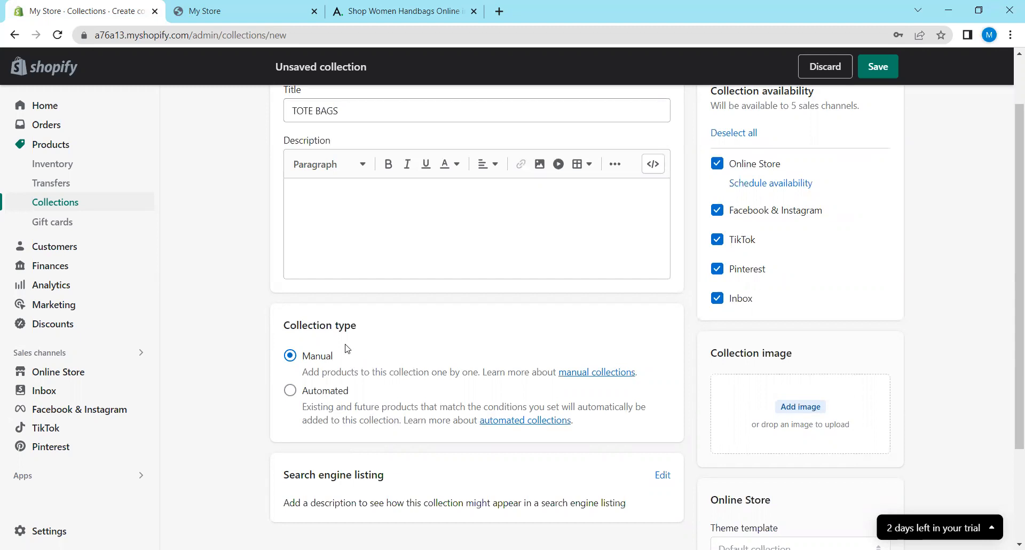
{"action": "left_click_drag", "start_coordinate": [355, 328], "coordinate": [268, 327]}
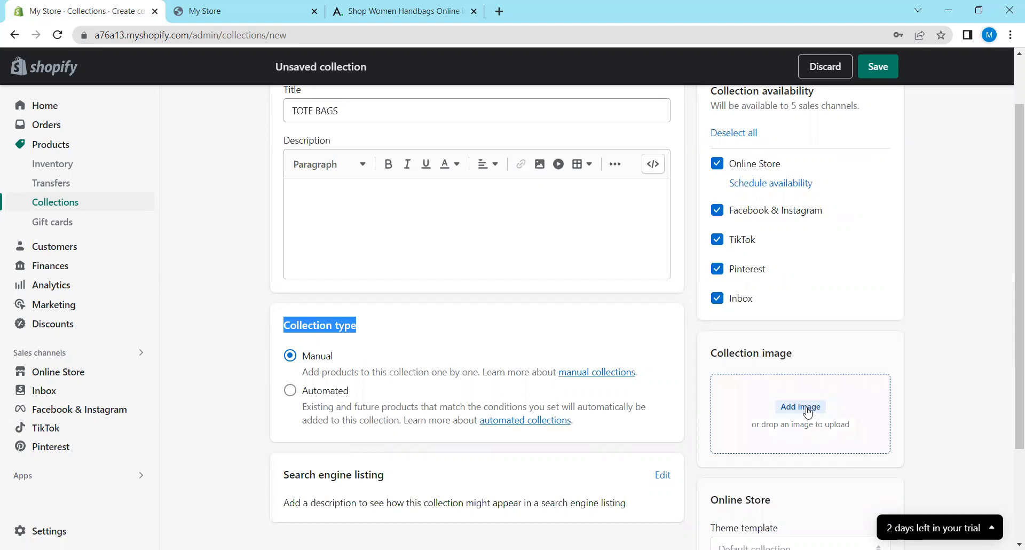
Check the collage images on the storefront's home page and return to the new collection form.
{"action": "left_click", "coordinate": [263, 6]}
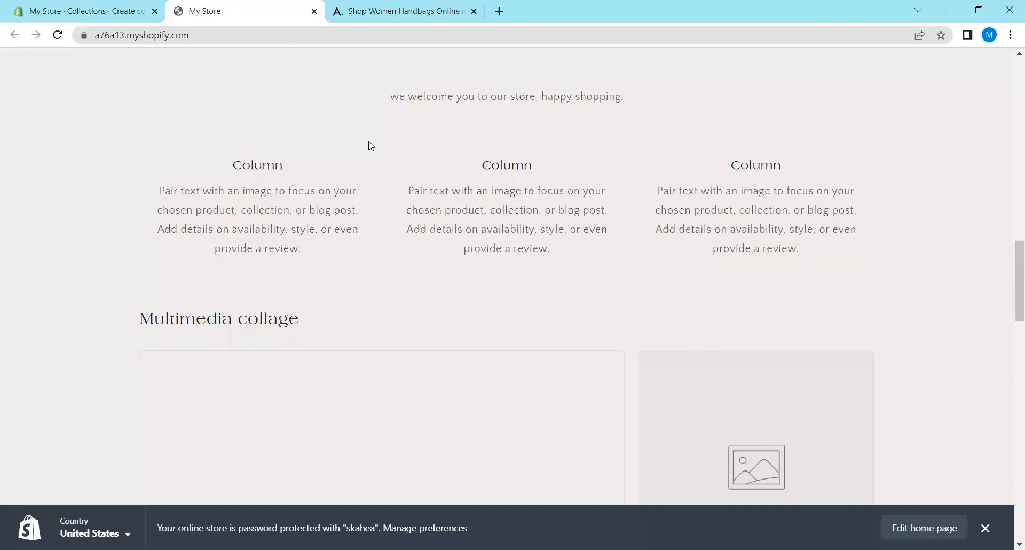
{"action": "scroll", "coordinate": [371, 145], "scroll_direction": "up", "scroll_amount": 15}
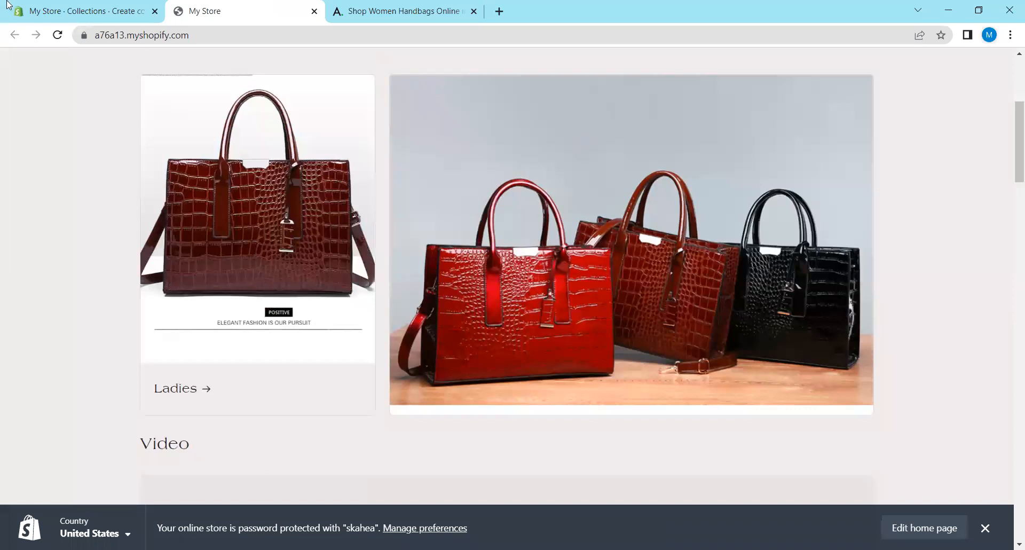
{"action": "left_click", "coordinate": [8, 5]}
{"action": "left_click", "coordinate": [772, 406]}
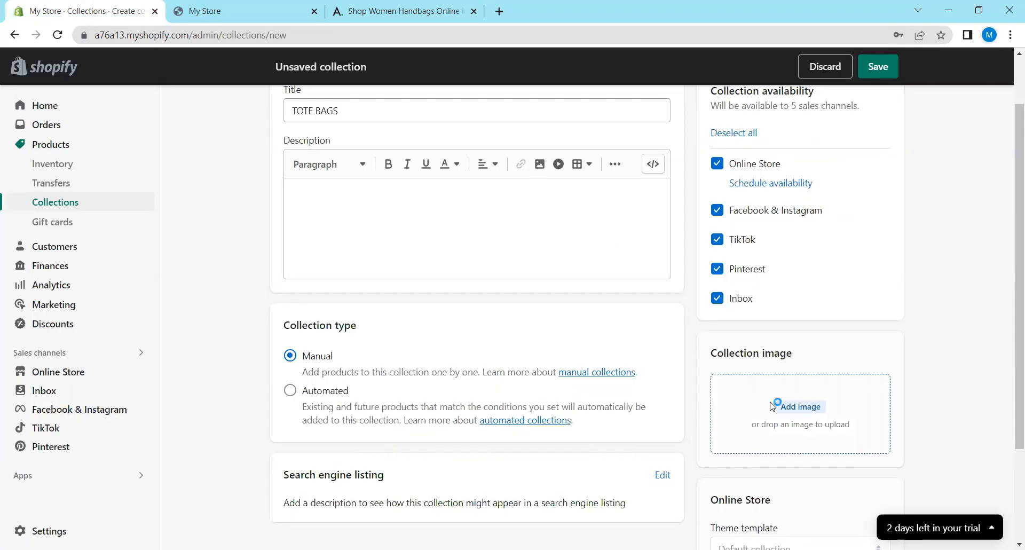
{"action": "left_click", "coordinate": [75, 103]}
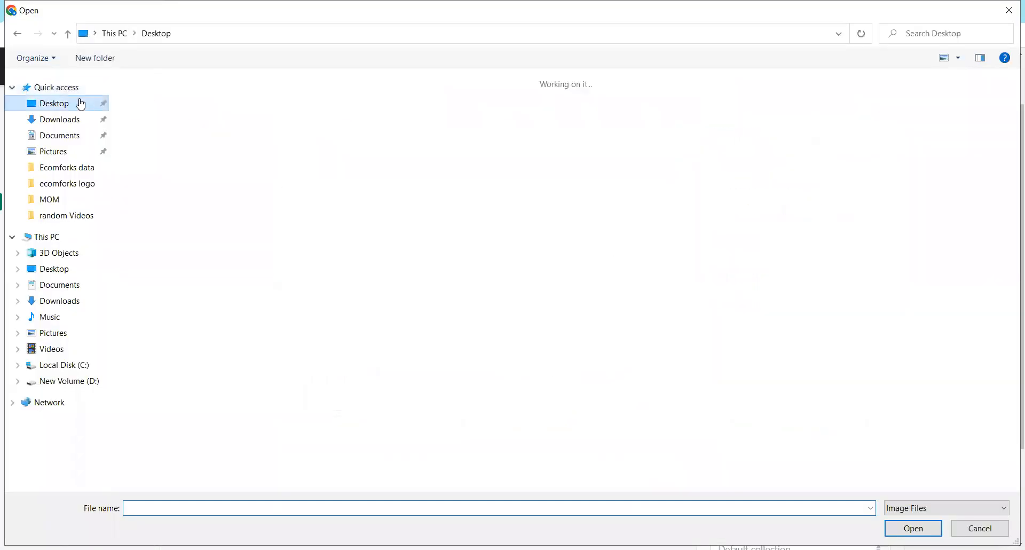
{"action": "double_click", "coordinate": [229, 112]}
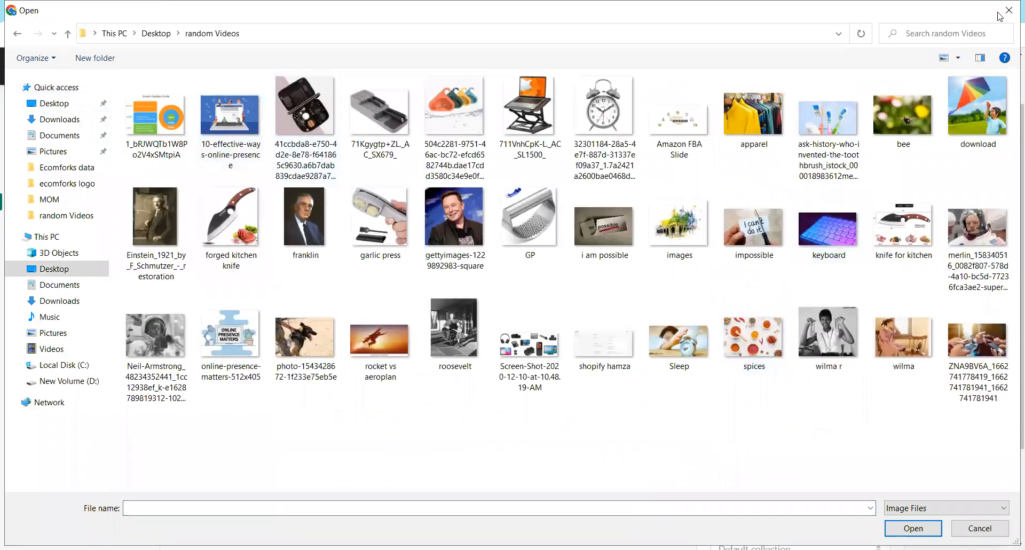
{"action": "left_click", "coordinate": [1008, 10]}
Search Google for pixabay in a new browser tab and open the Pixabay website.
{"action": "left_click", "coordinate": [455, 12]}
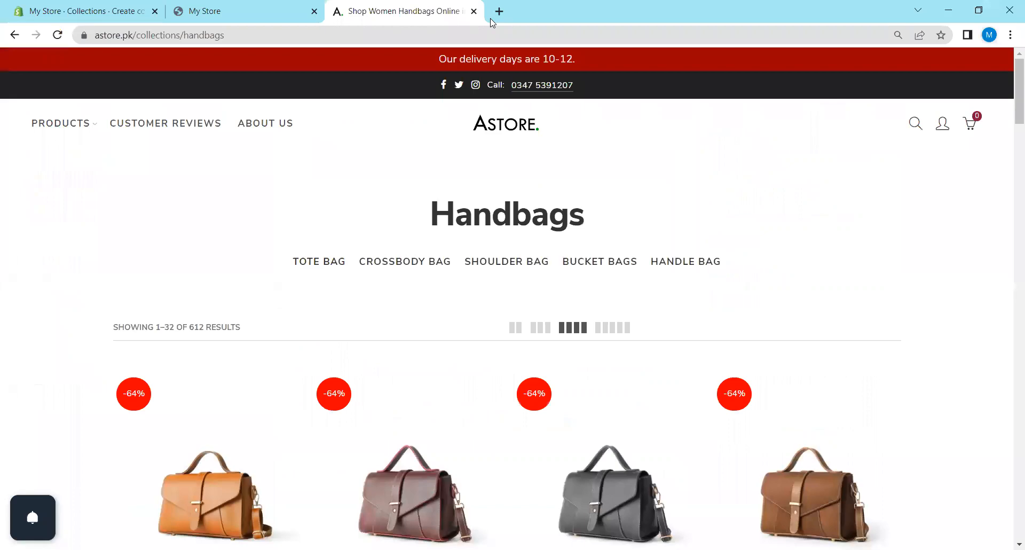
{"action": "left_click", "coordinate": [499, 12]}
{"action": "left_click", "coordinate": [490, 33]}
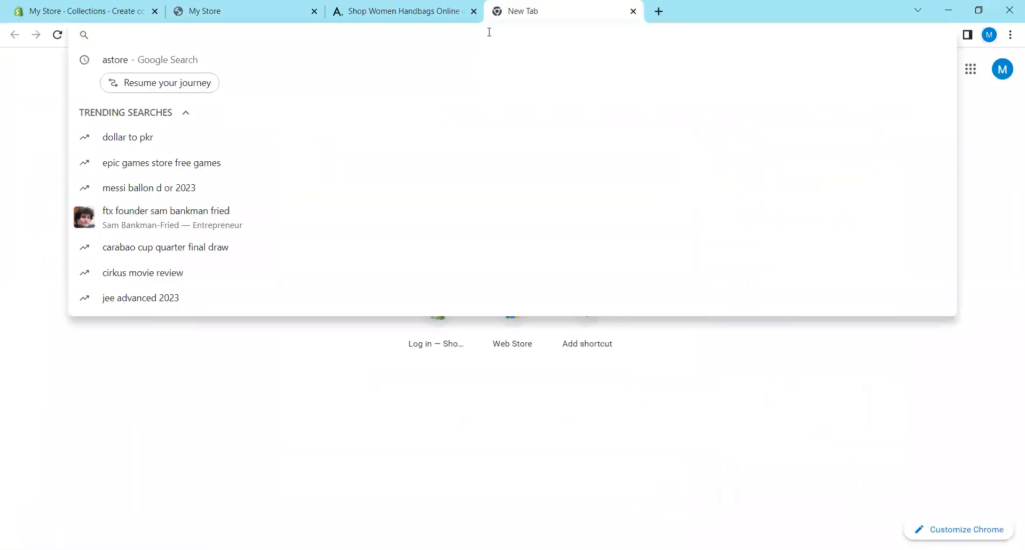
{"action": "type", "text": "TO"}
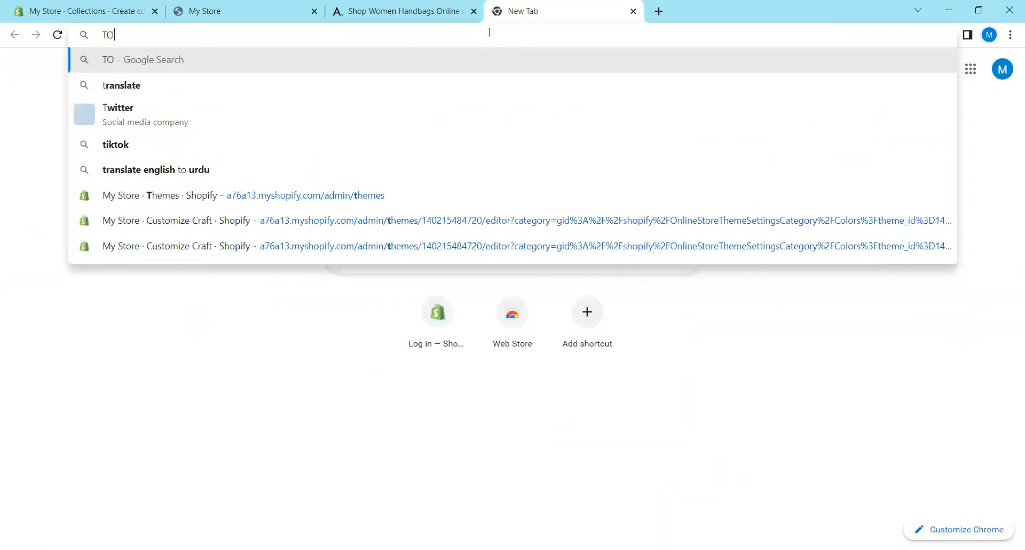
{"action": "key", "text": "BackSpace"}
{"action": "key", "text": "BackSpace"}
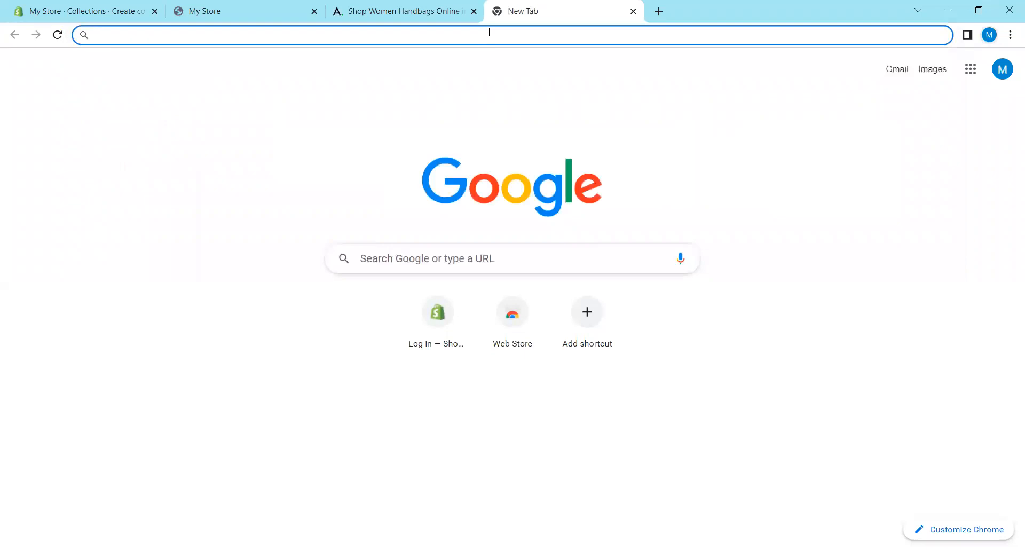
{"action": "type", "text": "pixa"}
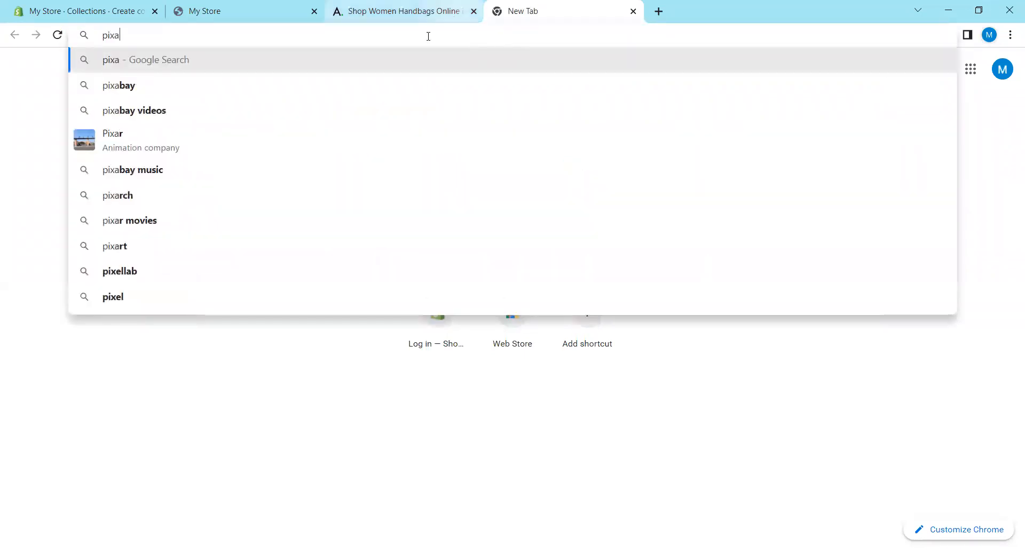
{"action": "left_click", "coordinate": [160, 86]}
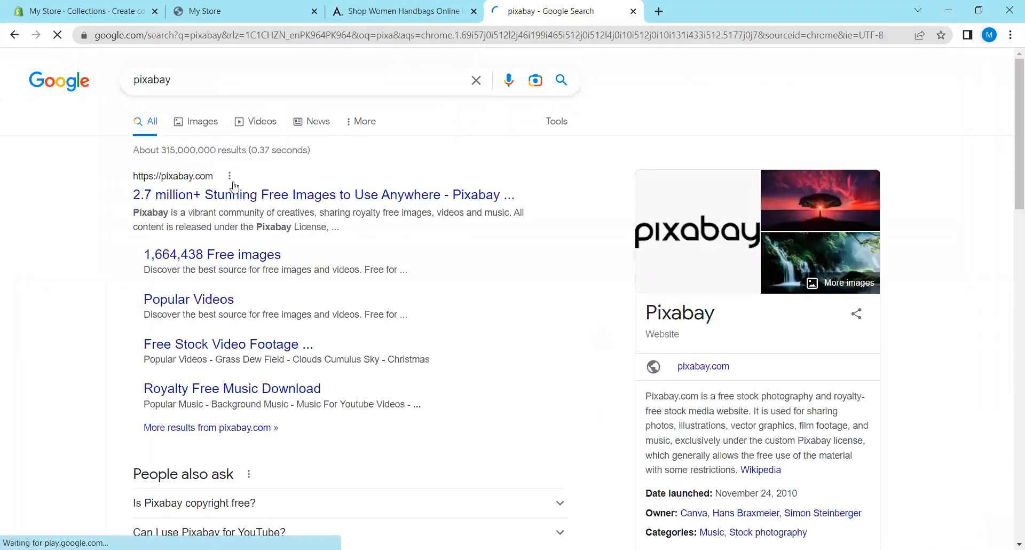
{"action": "left_click", "coordinate": [193, 192]}
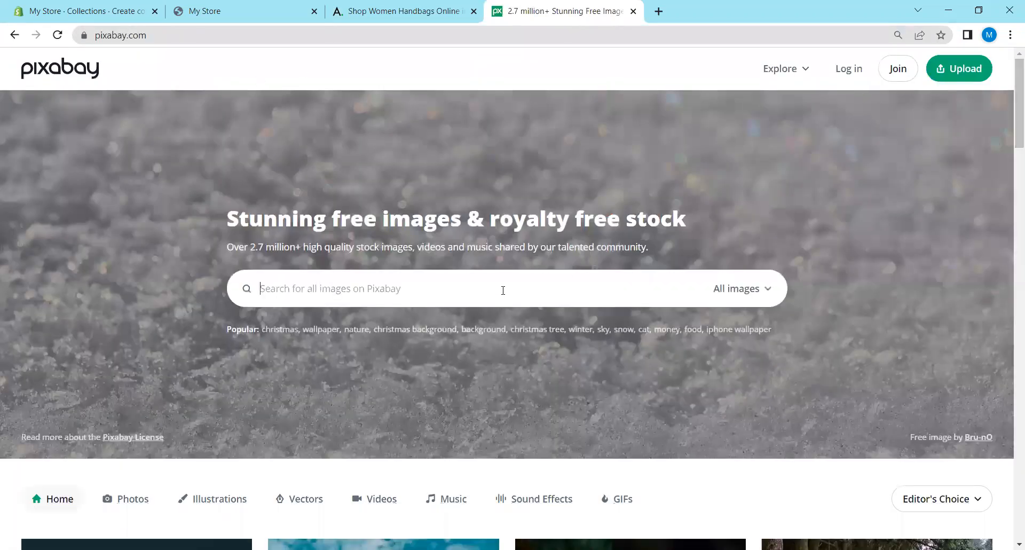
Search Pixabay for TOTE BAGS and look through the image results for a suitable photo.
{"action": "left_click", "coordinate": [503, 289]}
{"action": "type", "text": "TOTE BAGS"}
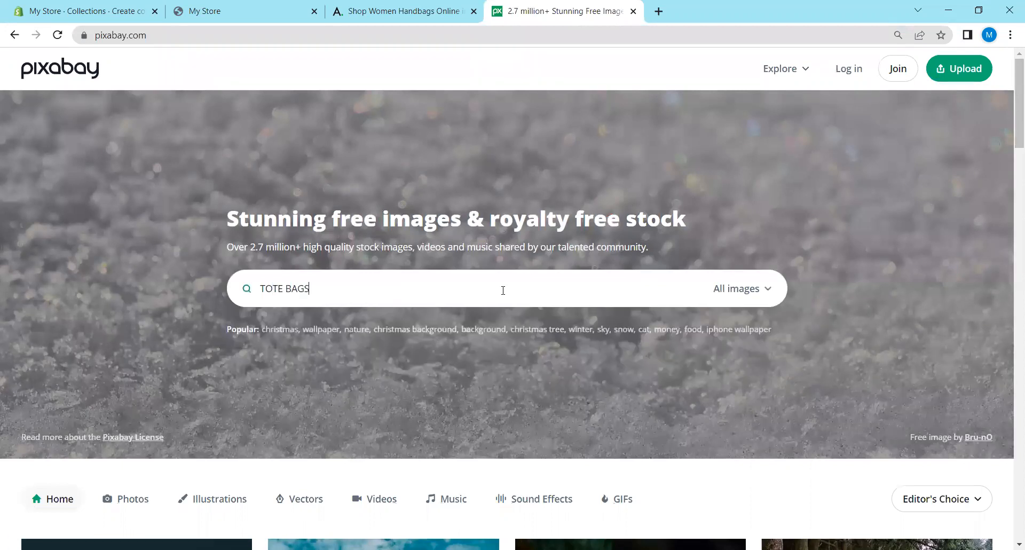
{"action": "key", "text": "Return"}
{"action": "scroll", "coordinate": [497, 292], "scroll_direction": "down", "scroll_amount": 2}
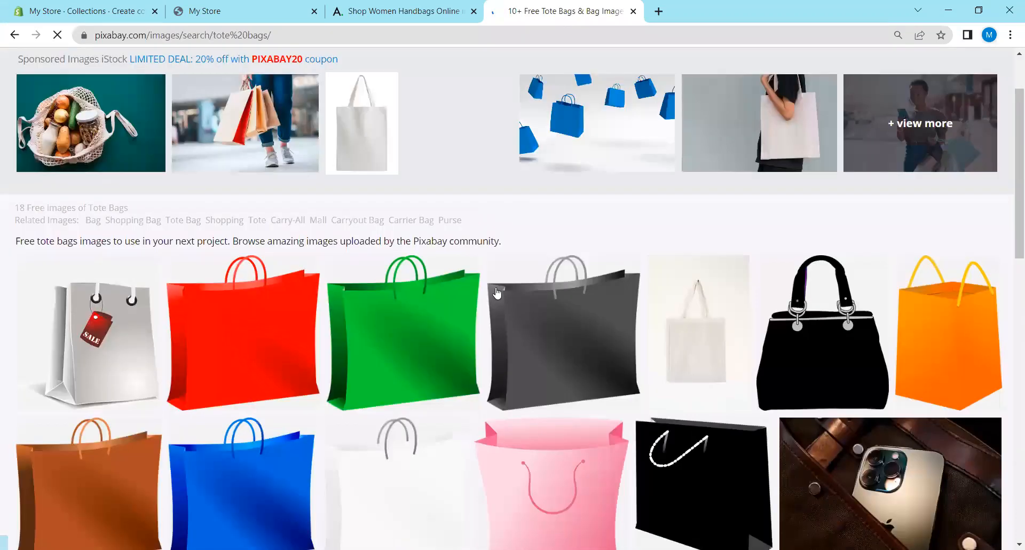
{"action": "scroll", "coordinate": [502, 285], "scroll_direction": "down", "scroll_amount": 10}
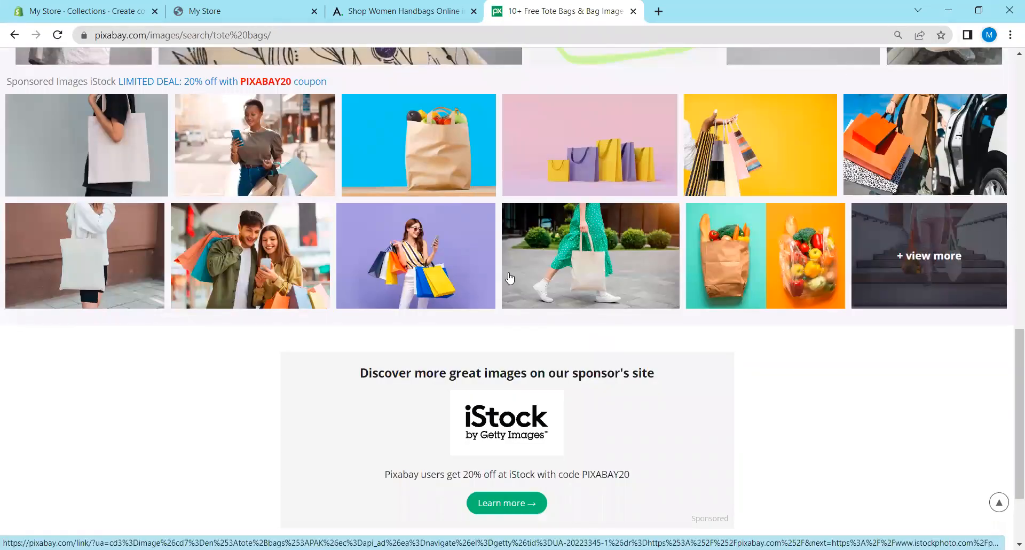
{"action": "scroll", "coordinate": [509, 275], "scroll_direction": "up", "scroll_amount": 4}
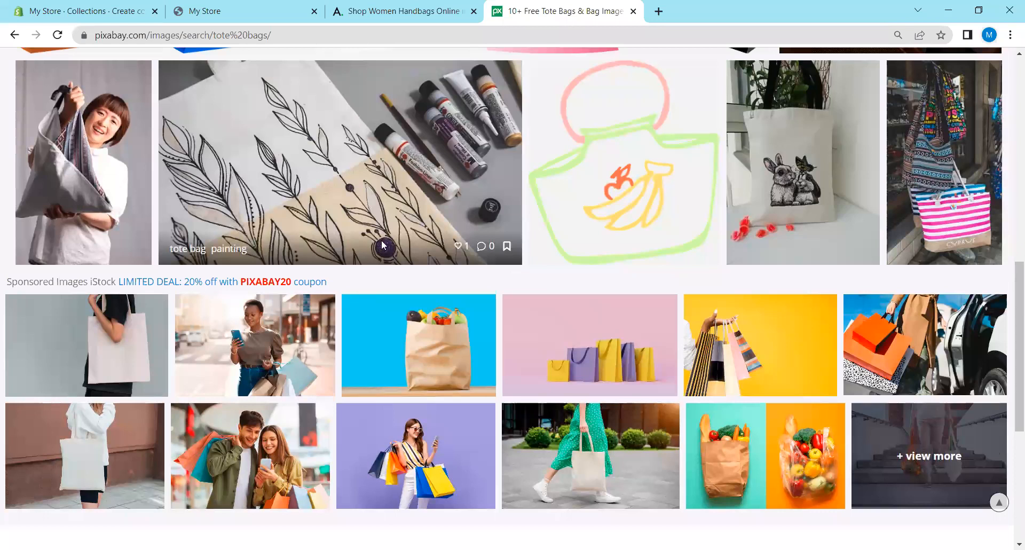
Open the photo of the woman holding a cotton bag and save it as bag-6743886_960_720 in the Desktop's random Videos folder.
{"action": "left_click", "coordinate": [105, 143]}
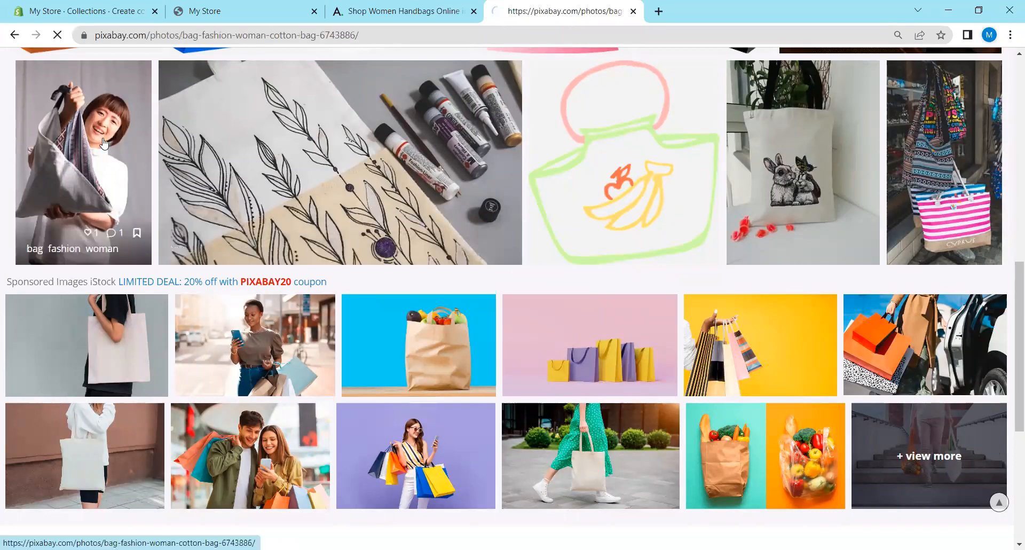
{"action": "right_click", "coordinate": [402, 222]}
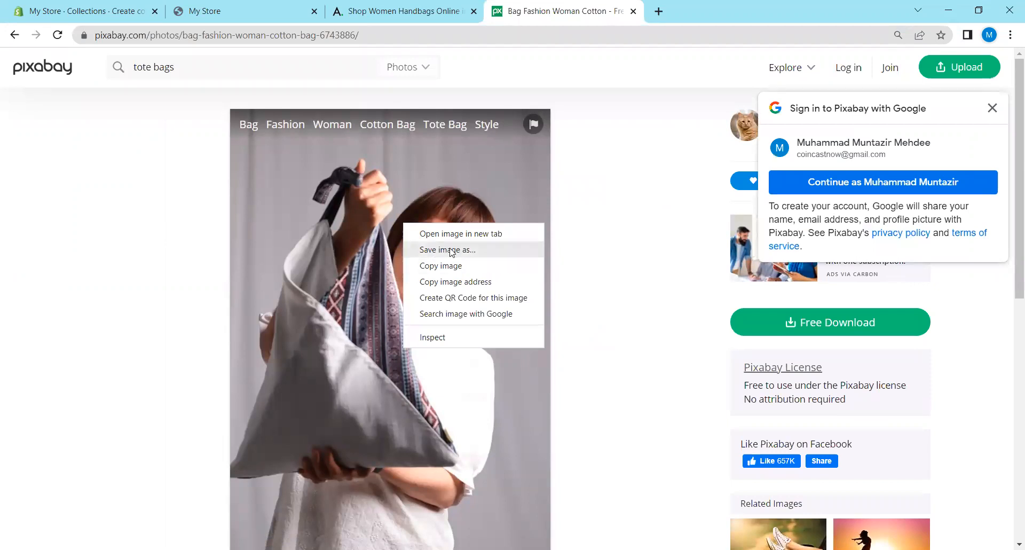
{"action": "left_click", "coordinate": [451, 249]}
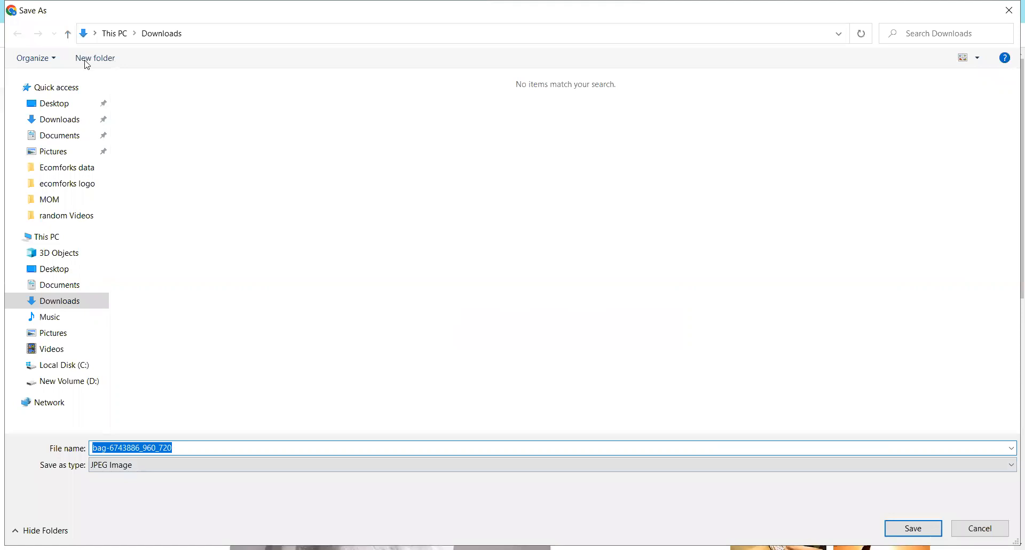
{"action": "left_click", "coordinate": [54, 105]}
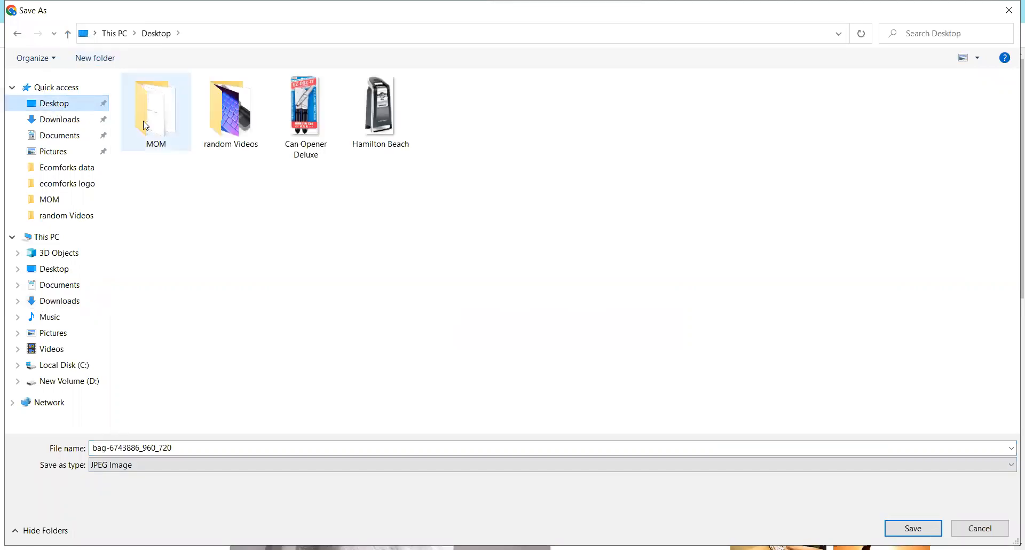
{"action": "double_click", "coordinate": [227, 115]}
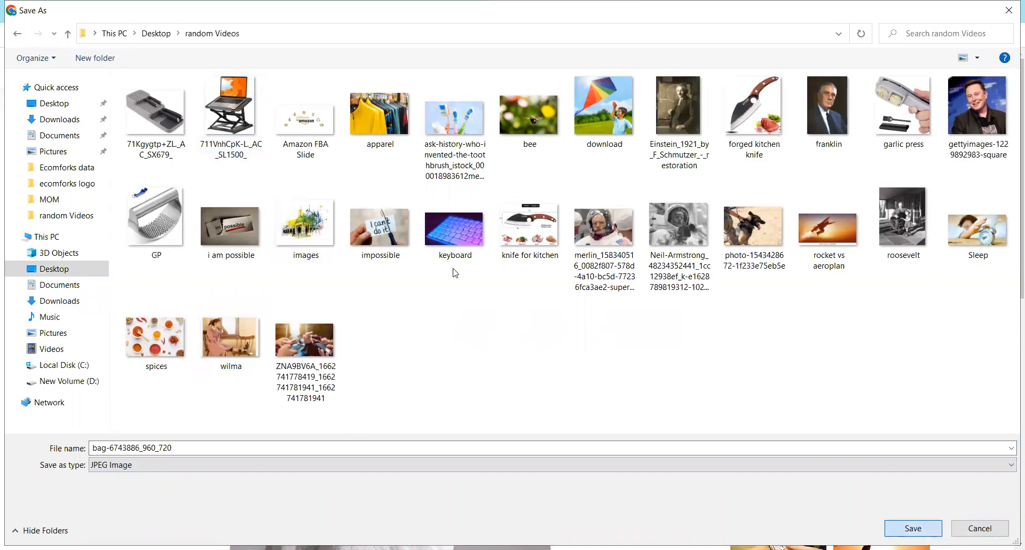
{"action": "key", "text": "Return"}
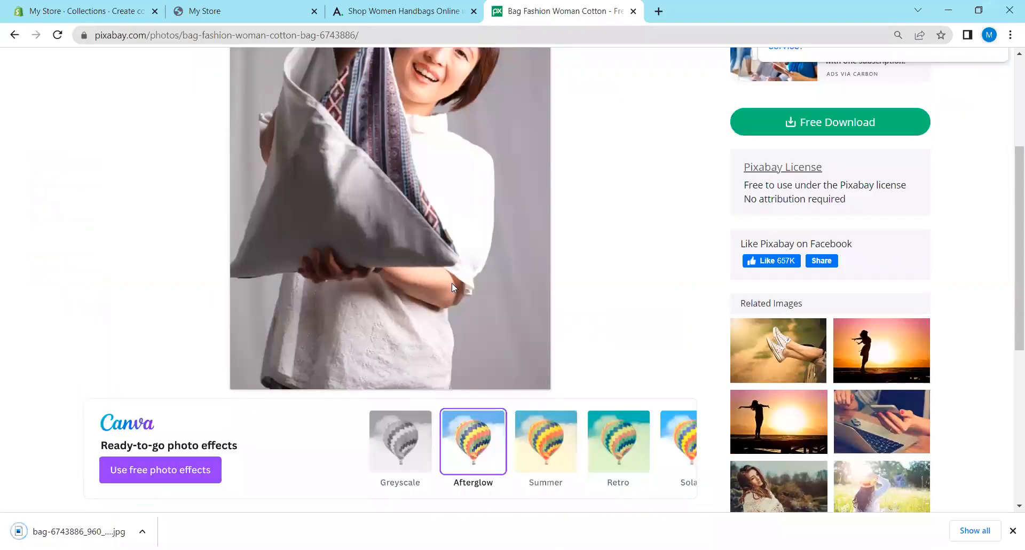
{"action": "scroll", "coordinate": [451, 287], "scroll_direction": "up", "scroll_amount": 4}
Upload bag-6743886_960_720 from the Desktop's random Videos folder as the TOTE BAGS collection image.
{"action": "left_click", "coordinate": [37, 9]}
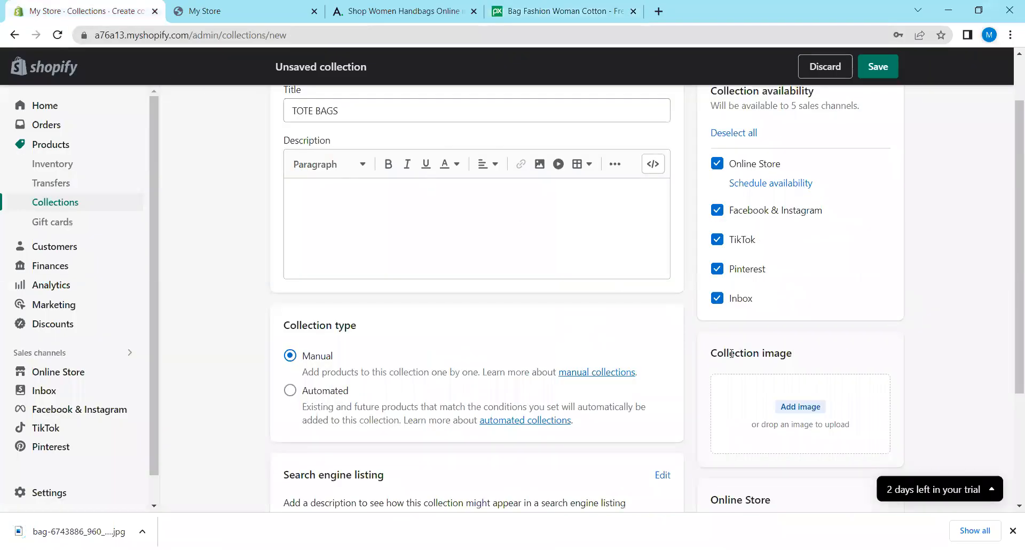
{"action": "left_click", "coordinate": [808, 406]}
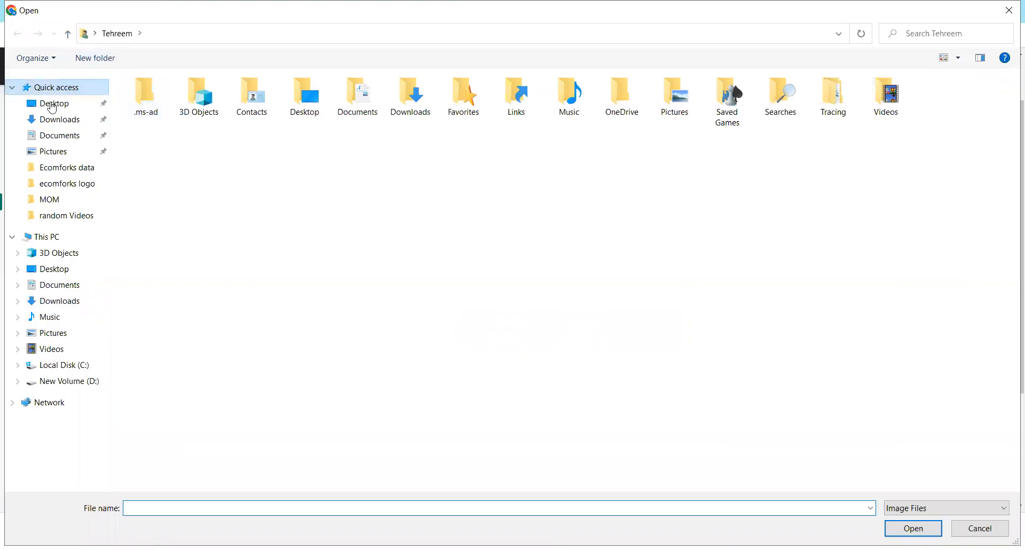
{"action": "left_click", "coordinate": [49, 103]}
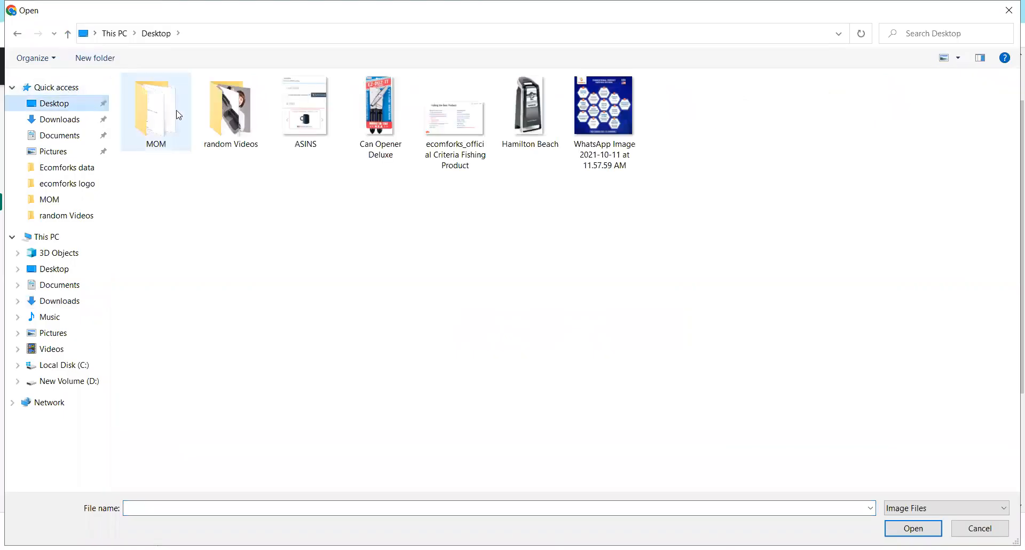
{"action": "double_click", "coordinate": [258, 118]}
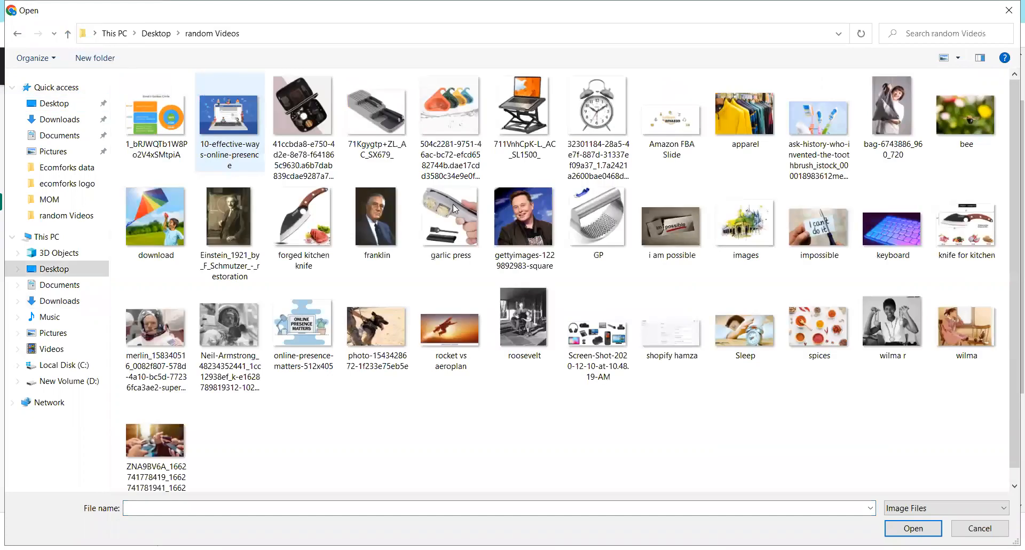
{"action": "left_click", "coordinate": [882, 106]}
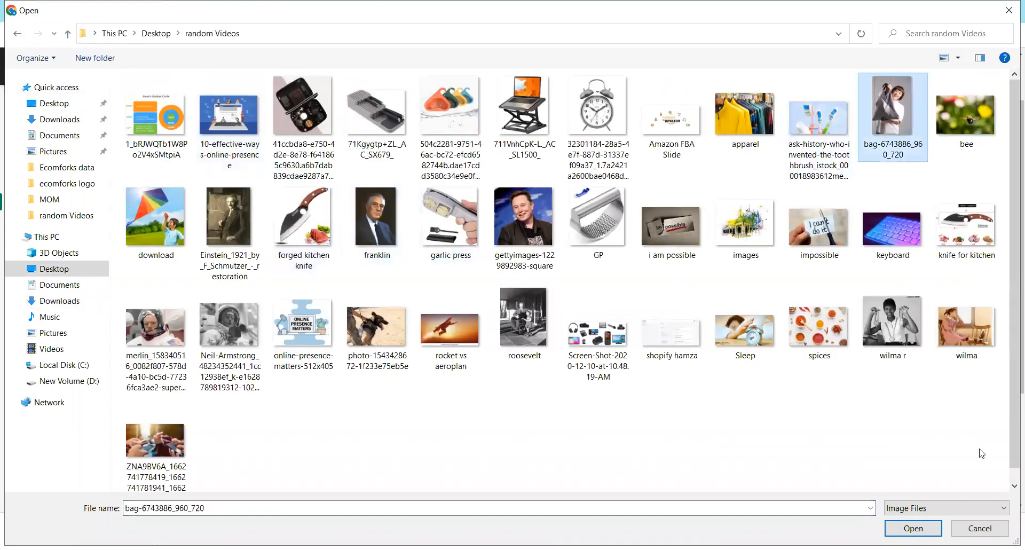
{"action": "left_click", "coordinate": [913, 527]}
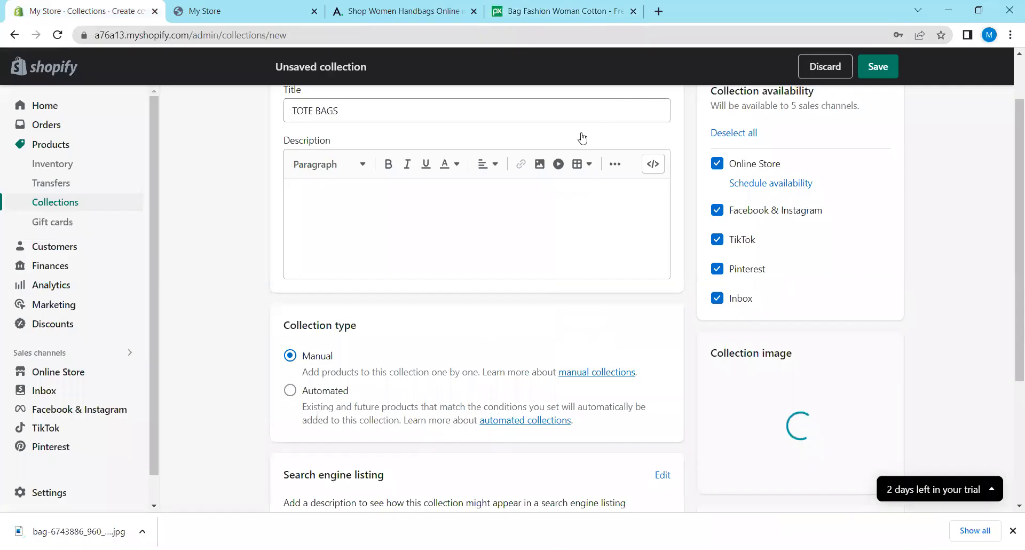
{"action": "scroll", "coordinate": [830, 415], "scroll_direction": "down", "scroll_amount": 1}
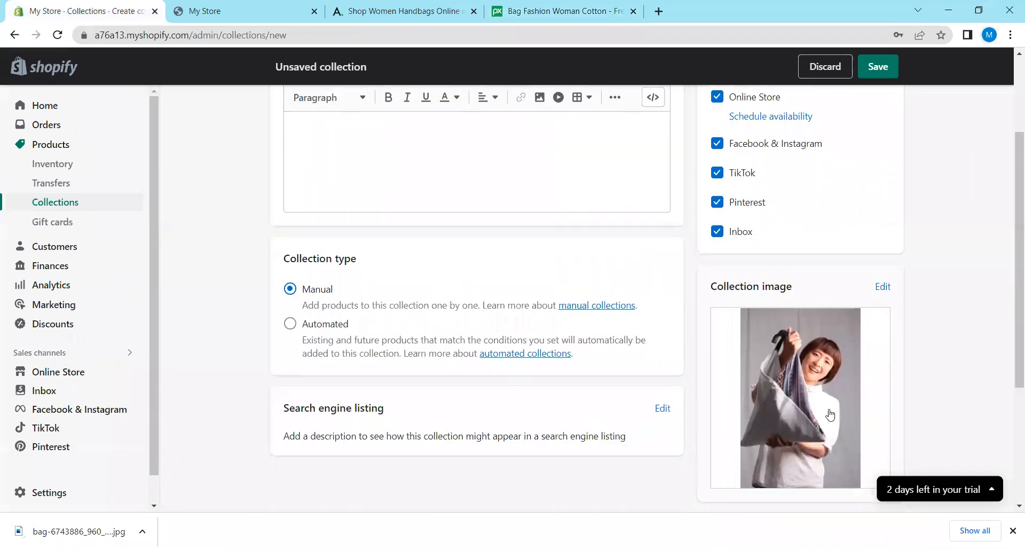
{"action": "scroll", "coordinate": [441, 303], "scroll_direction": "down", "scroll_amount": 2}
{"action": "scroll", "coordinate": [439, 300], "scroll_direction": "up", "scroll_amount": 4}
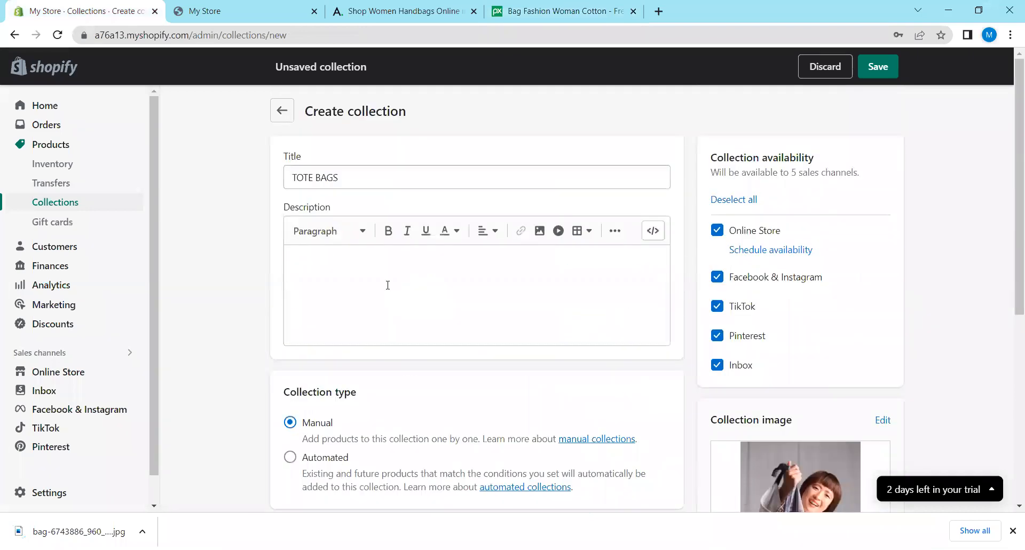
Look through Astore's tote bag collection page, down to the handbag text, for a sample collection description.
{"action": "left_click", "coordinate": [398, 11]}
{"action": "scroll", "coordinate": [367, 201], "scroll_direction": "down", "scroll_amount": 1}
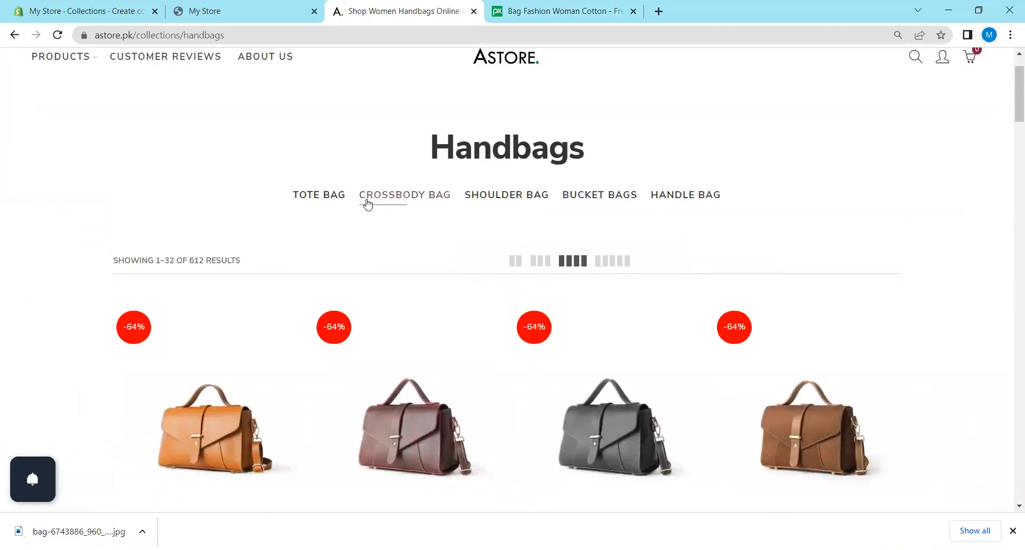
{"action": "left_click", "coordinate": [328, 193]}
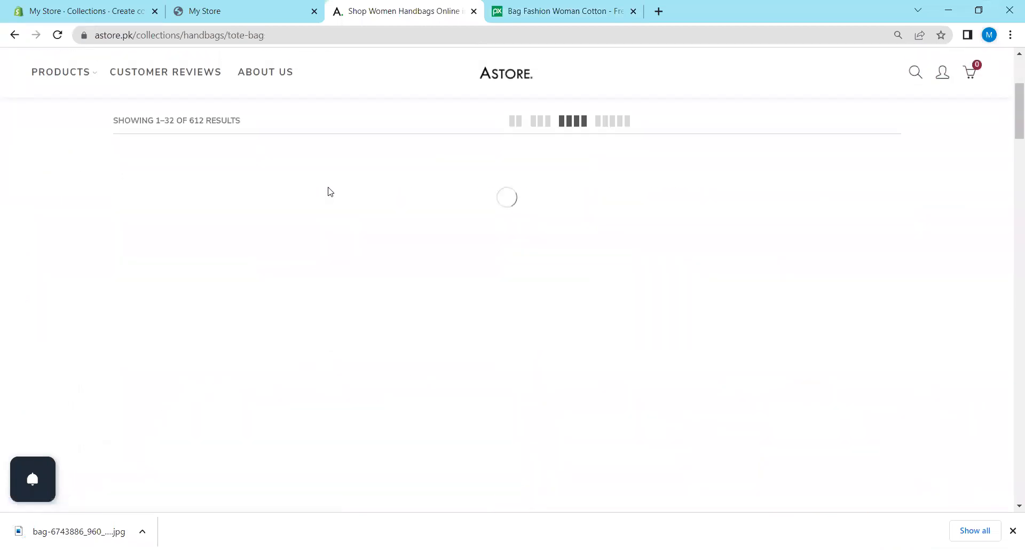
{"action": "scroll", "coordinate": [341, 187], "scroll_direction": "down", "scroll_amount": 5}
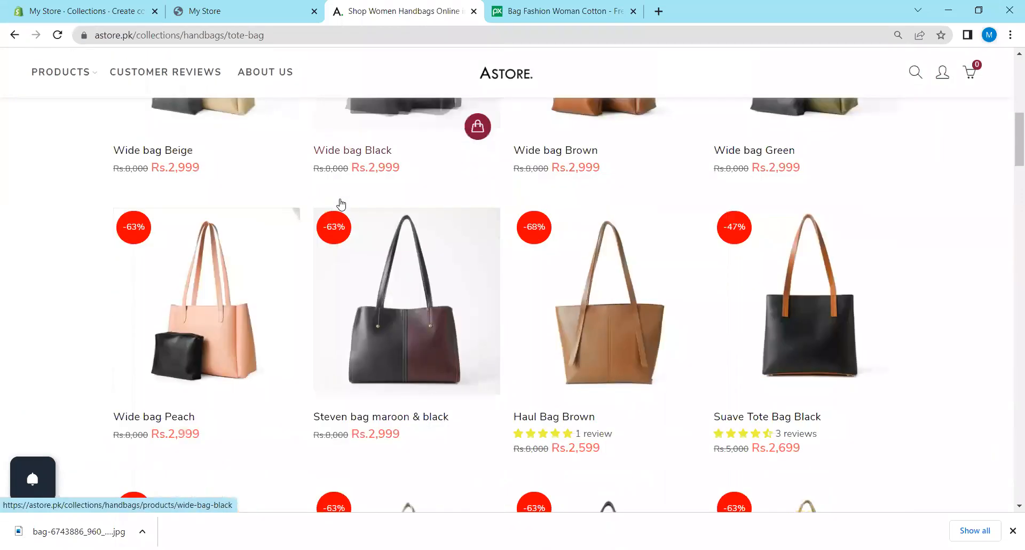
{"action": "scroll", "coordinate": [342, 196], "scroll_direction": "down", "scroll_amount": 20}
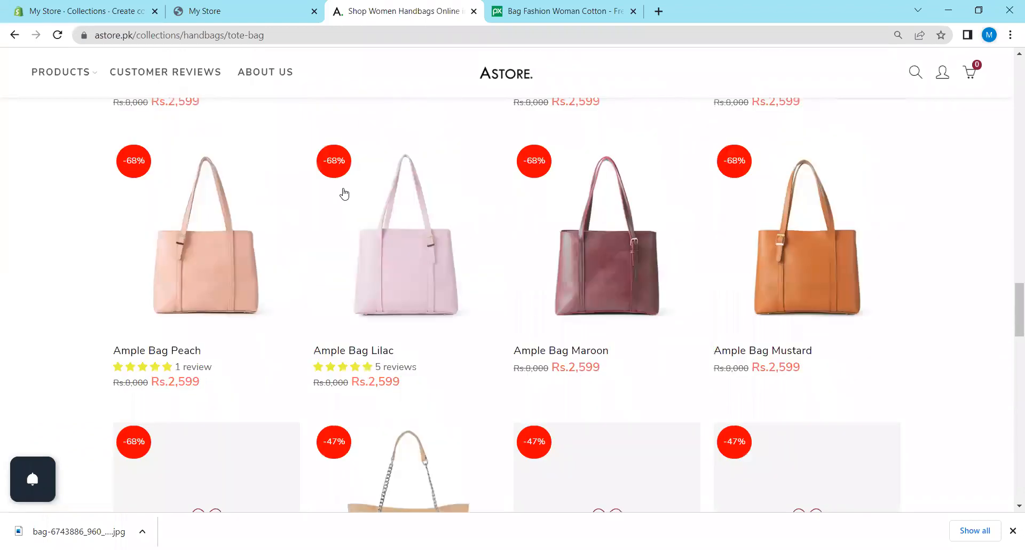
{"action": "scroll", "coordinate": [353, 180], "scroll_direction": "down", "scroll_amount": 8}
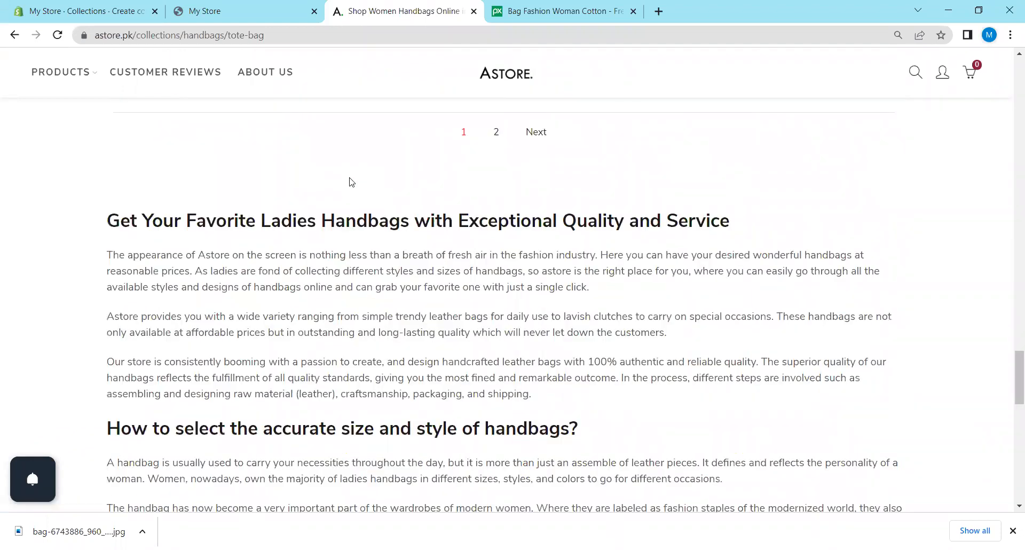
{"action": "scroll", "coordinate": [351, 182], "scroll_direction": "down", "scroll_amount": 10}
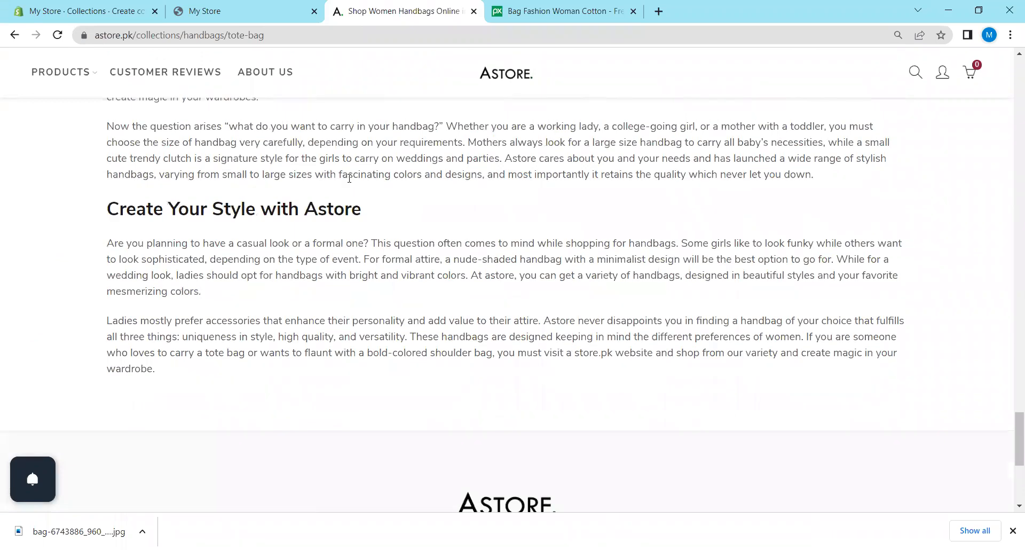
Search Google for tote bags in a new browser tab and look through the results for description text.
{"action": "left_click", "coordinate": [555, 6]}
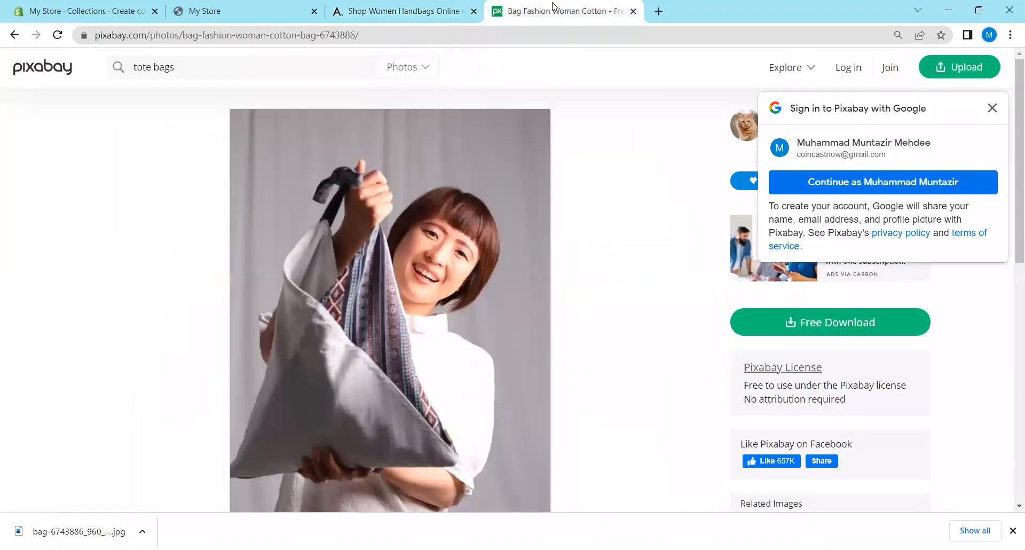
{"action": "left_click", "coordinate": [658, 12]}
{"action": "left_click", "coordinate": [617, 37]}
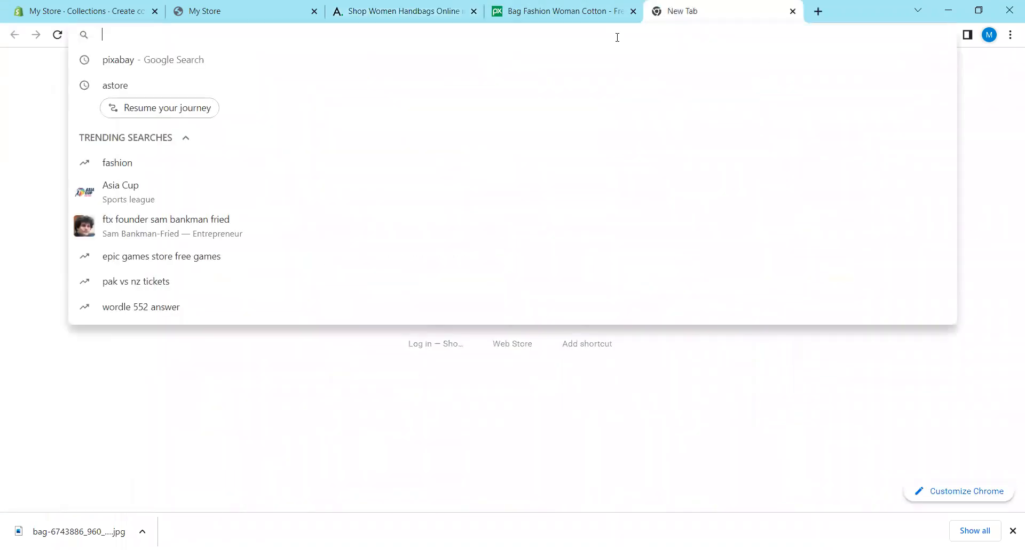
{"action": "type", "text": "TOTE BAGs"}
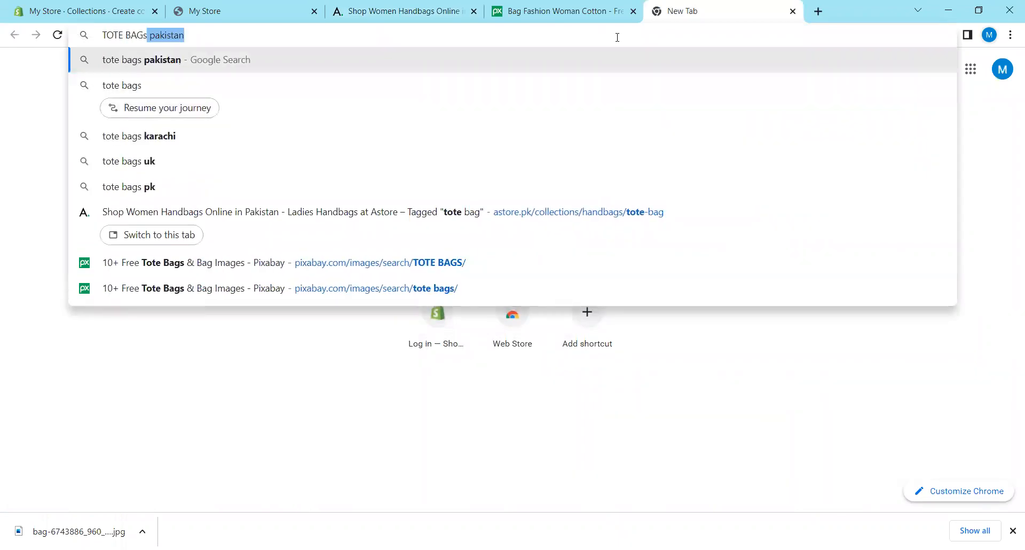
{"action": "key", "text": "Delete"}
{"action": "key", "text": "Return"}
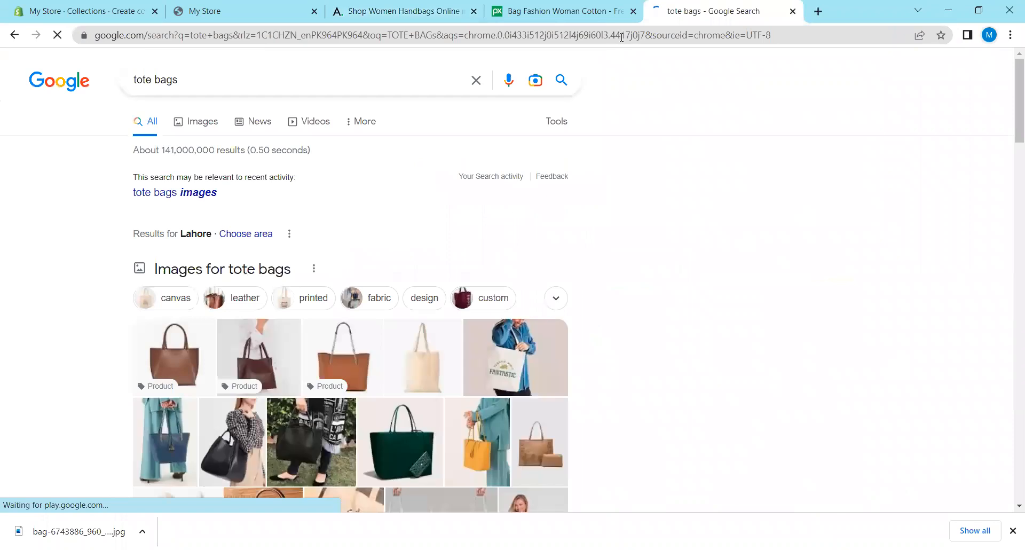
{"action": "scroll", "coordinate": [556, 128], "scroll_direction": "down", "scroll_amount": 10}
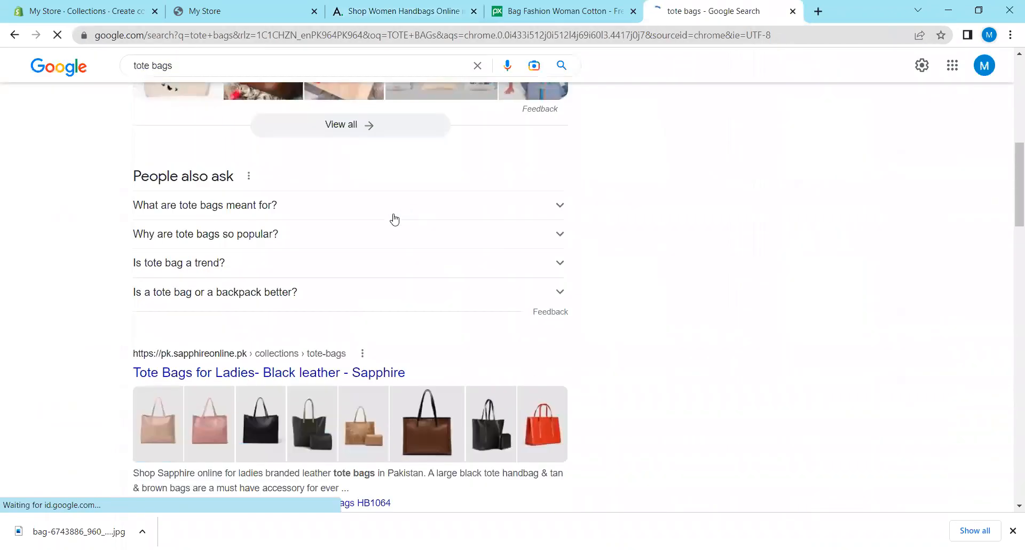
{"action": "scroll", "coordinate": [377, 210], "scroll_direction": "down", "scroll_amount": 4}
{"action": "scroll", "coordinate": [377, 182], "scroll_direction": "down", "scroll_amount": 2}
{"action": "scroll", "coordinate": [378, 182], "scroll_direction": "up", "scroll_amount": 2}
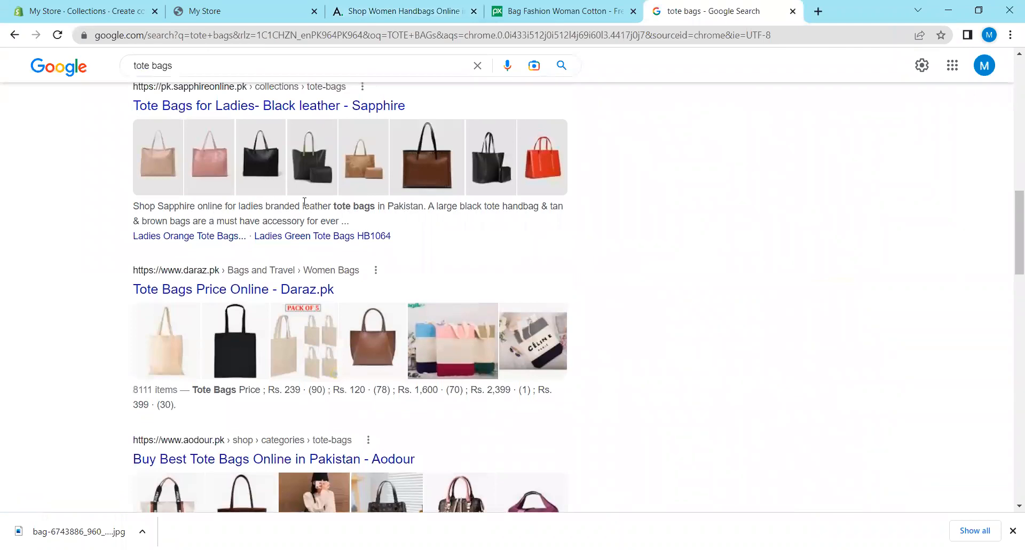
Copy the sentence "Shop Sapphire online for ladies branded leather tote bags in Pakistan" from the Sapphire result into the collection description.
{"action": "left_click_drag", "start_coordinate": [134, 203], "coordinate": [423, 208]}
{"action": "key", "text": "ctrl+c"}
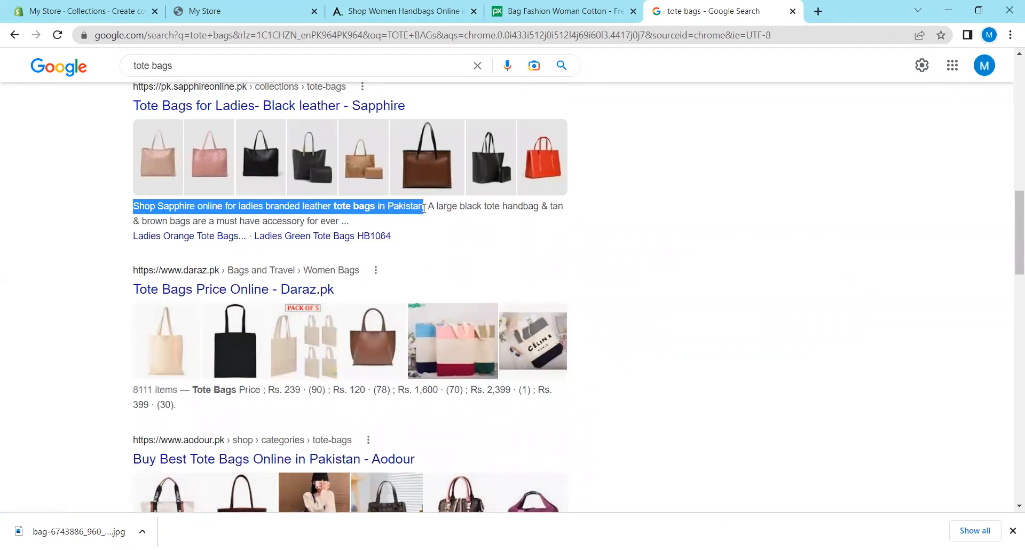
{"action": "left_click", "coordinate": [80, 7]}
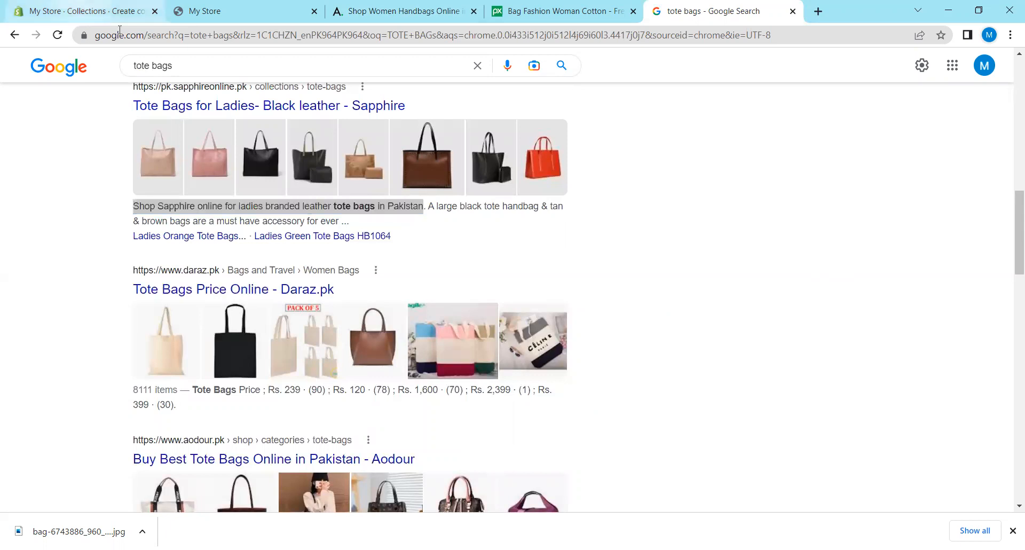
{"action": "key", "text": "ctrl+v"}
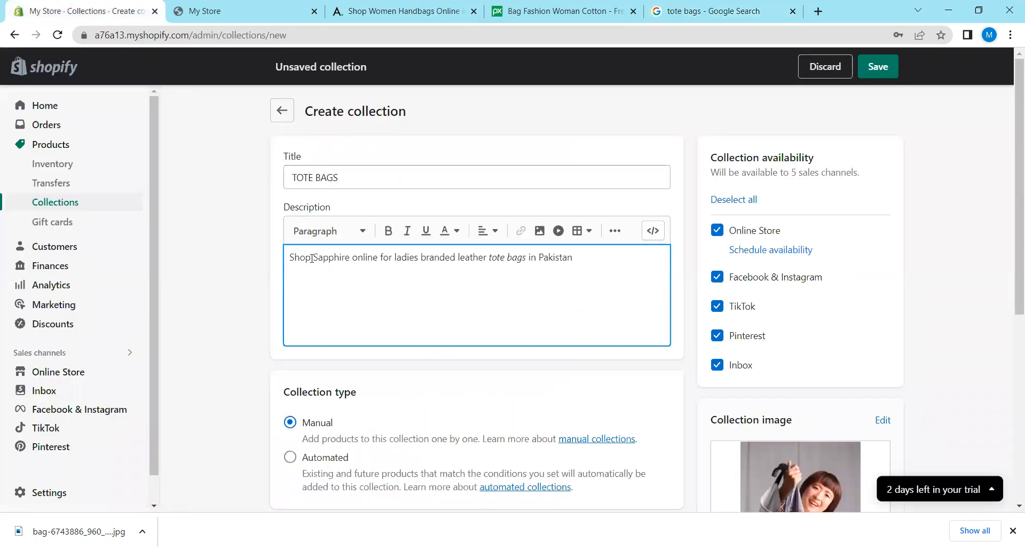
Replace Sapphire with Coin Cast and Pakistan with United States of America in the collection description.
{"action": "left_click", "coordinate": [349, 257]}
{"action": "key", "text": "BackSpace"}
{"action": "key", "text": "BackSpace"}
{"action": "key", "text": "BackSpace"}
{"action": "key", "text": "BackSpace"}
{"action": "key", "text": "BackSpace"}
{"action": "key", "text": "BackSpace"}
{"action": "key", "text": "BackSpace"}
{"action": "key", "text": "BackSpace"}
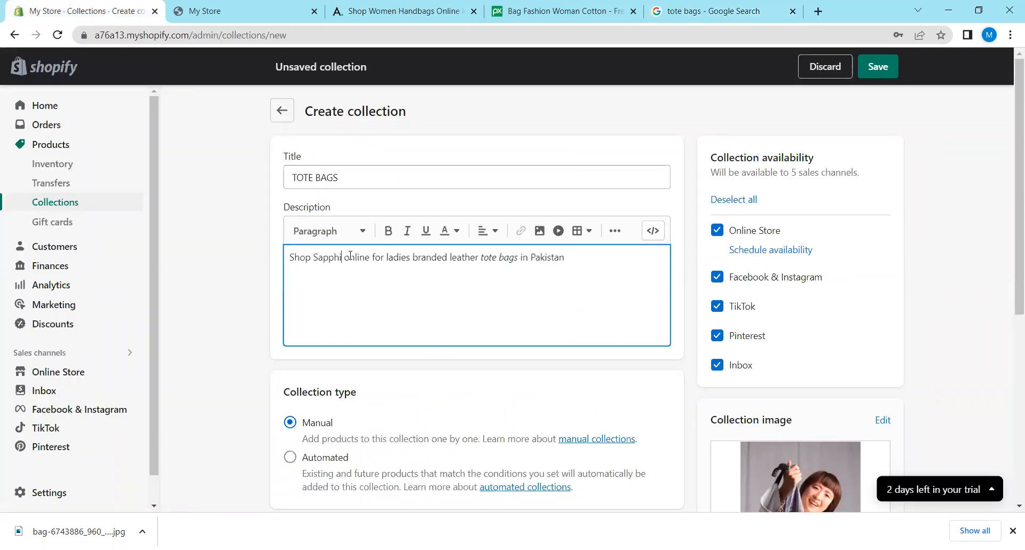
{"action": "type", "text": "Coin Ca"}
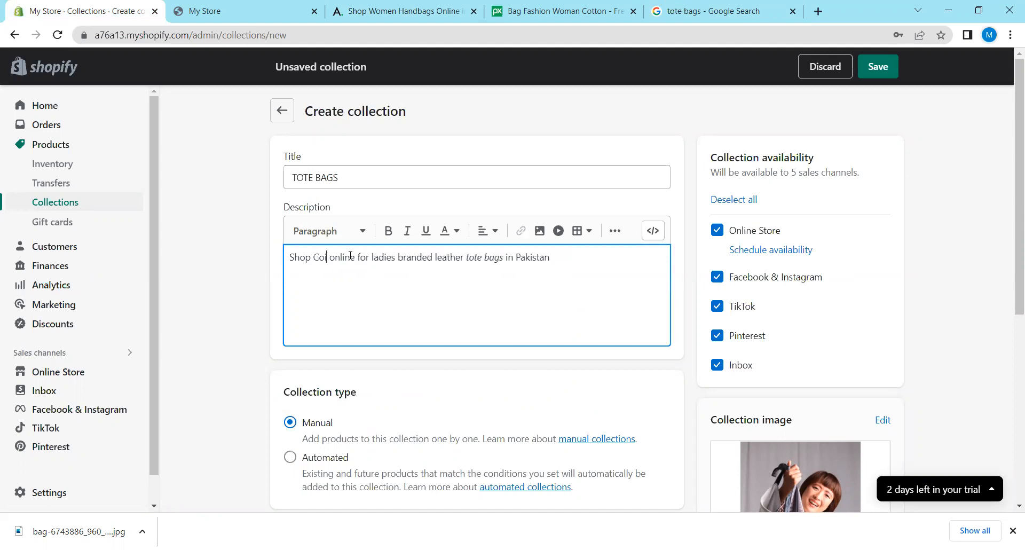
{"action": "type", "text": "se"}
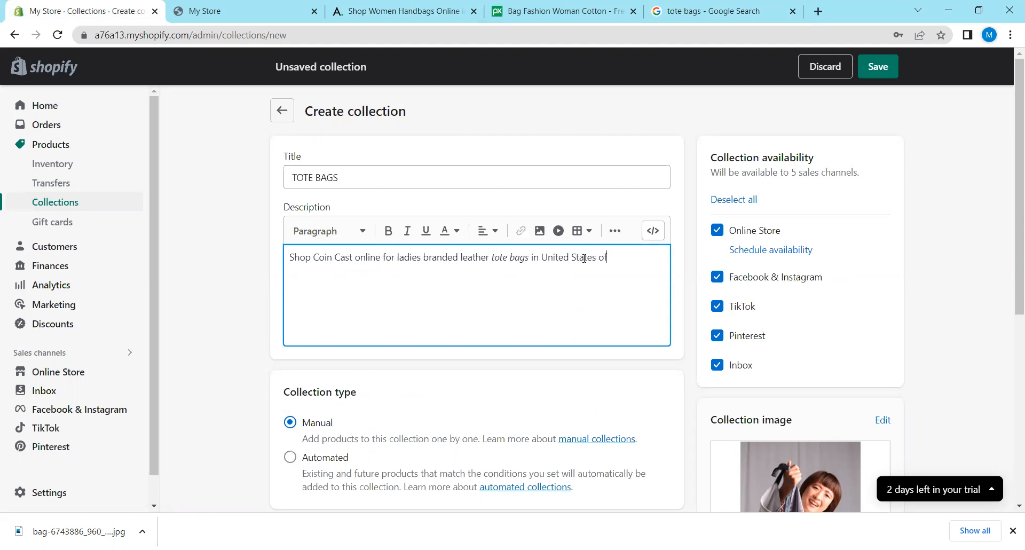
{"action": "type", "text": "America"}
Make "Coin Cast" and "United States of America" bold and italic in the collection description.
{"action": "scroll", "coordinate": [387, 192], "scroll_direction": "down", "scroll_amount": 1}
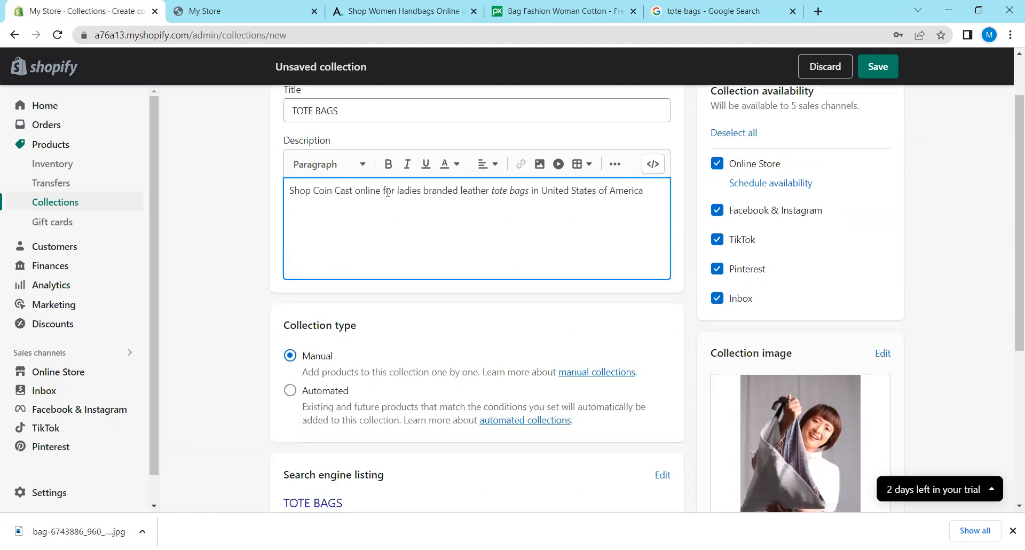
{"action": "left_click_drag", "start_coordinate": [311, 191], "coordinate": [354, 191]}
{"action": "left_click", "coordinate": [388, 164]}
{"action": "left_click", "coordinate": [409, 164]}
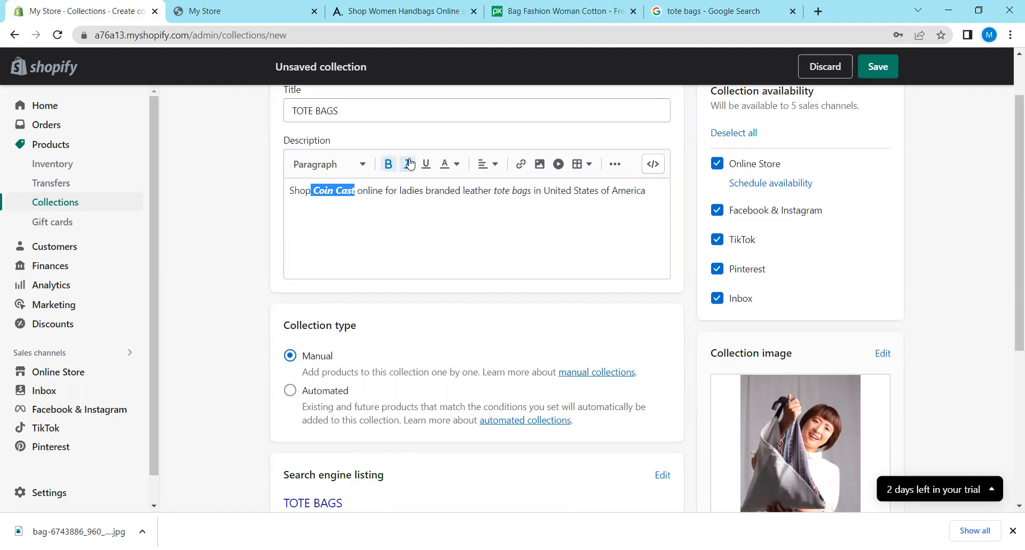
{"action": "left_click_drag", "start_coordinate": [545, 191], "coordinate": [652, 191]}
{"action": "left_click", "coordinate": [389, 164]}
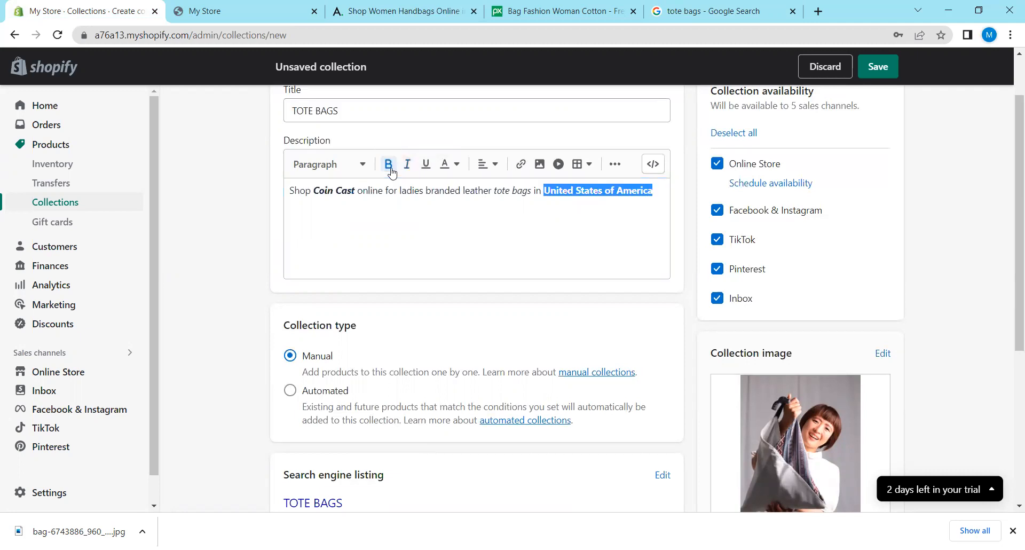
{"action": "left_click", "coordinate": [406, 165]}
{"action": "left_click", "coordinate": [426, 214]}
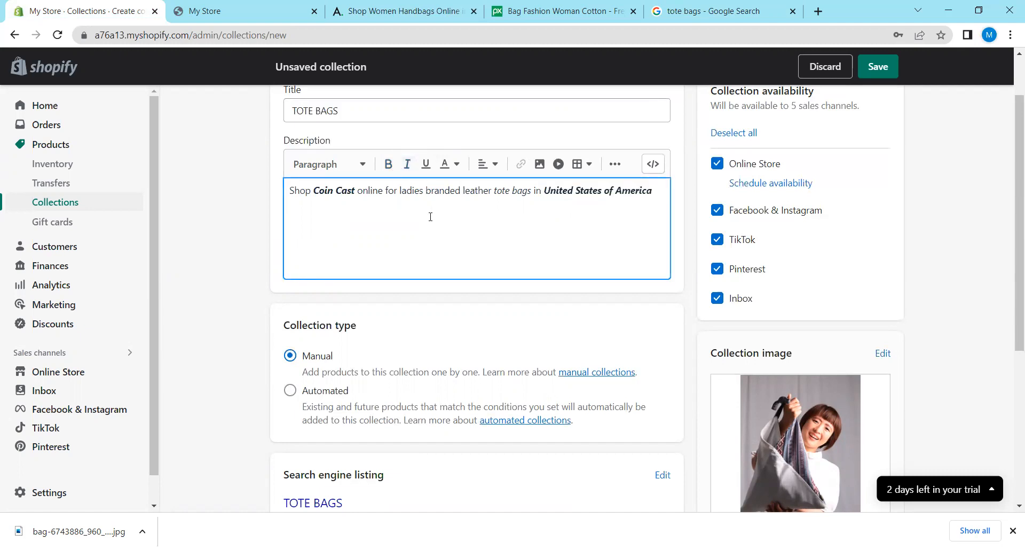
Try centre and right alignment on the description text and set it back to left alignment.
{"action": "scroll", "coordinate": [430, 216], "scroll_direction": "down", "scroll_amount": 1}
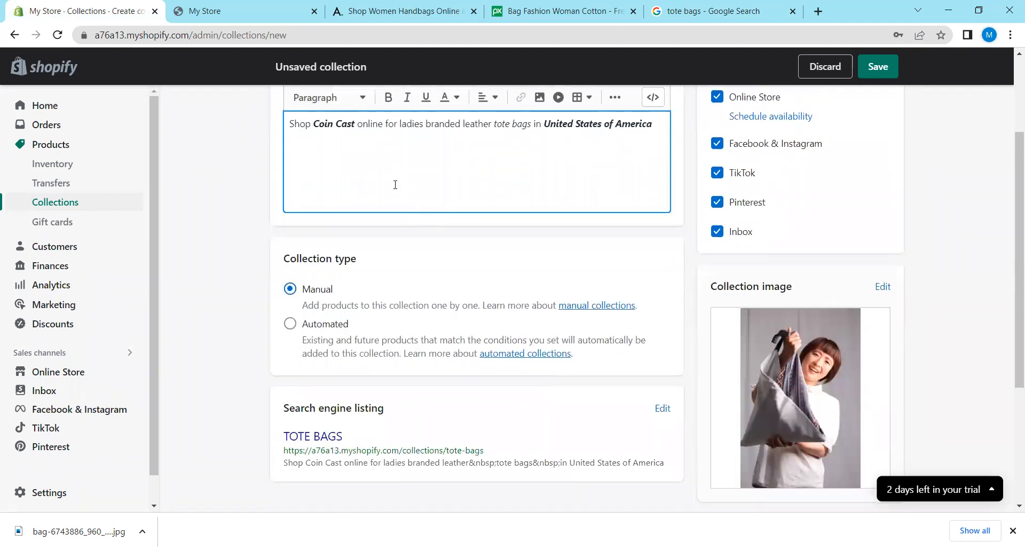
{"action": "scroll", "coordinate": [395, 184], "scroll_direction": "up", "scroll_amount": 1}
{"action": "left_click", "coordinate": [487, 164]}
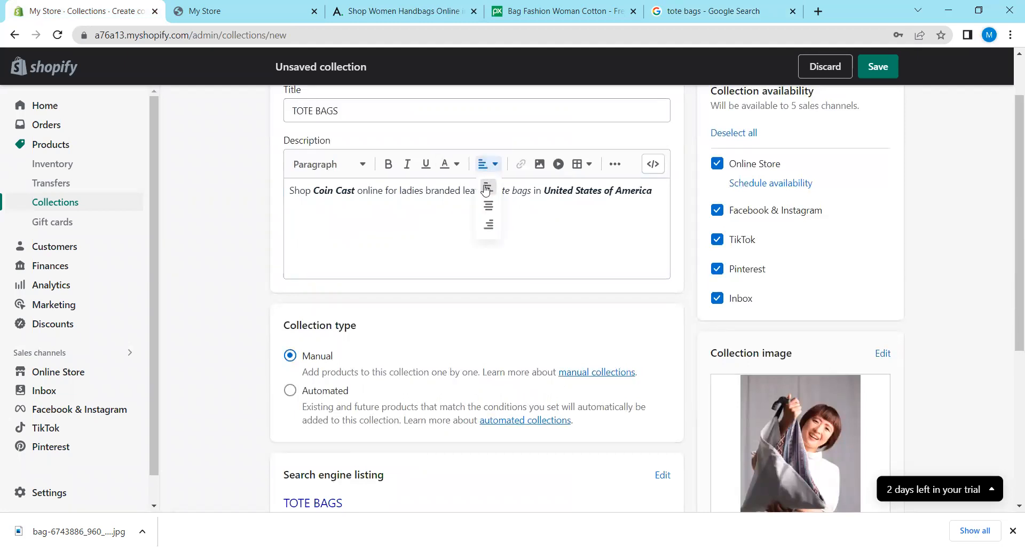
{"action": "left_click", "coordinate": [488, 203]}
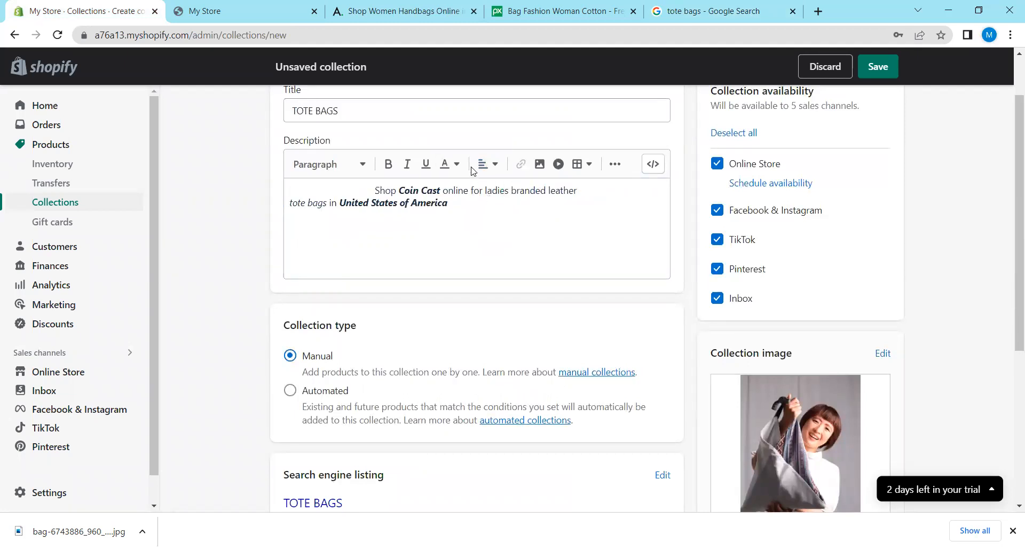
{"action": "left_click", "coordinate": [488, 164]}
{"action": "left_click", "coordinate": [492, 221]}
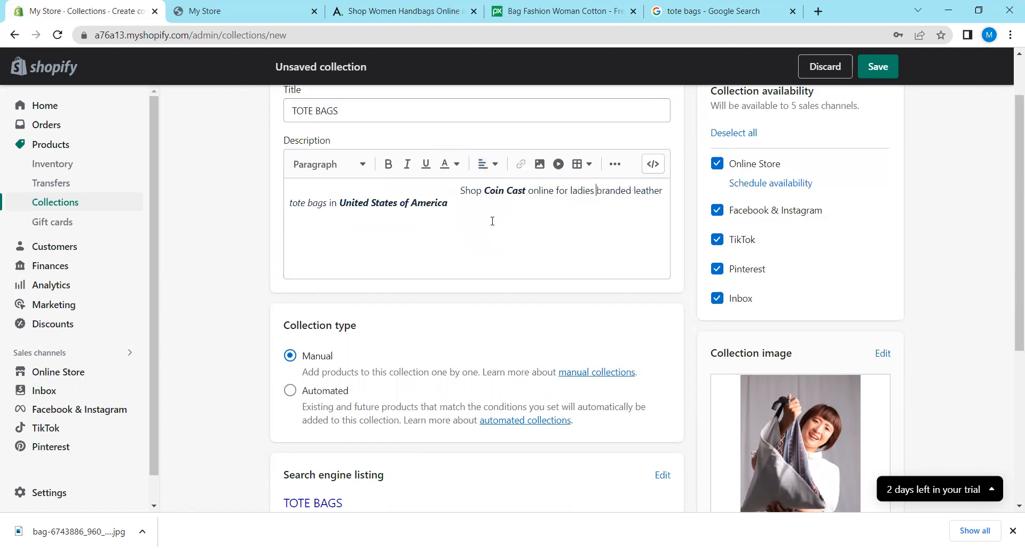
{"action": "left_click", "coordinate": [487, 163]}
{"action": "left_click", "coordinate": [481, 188]}
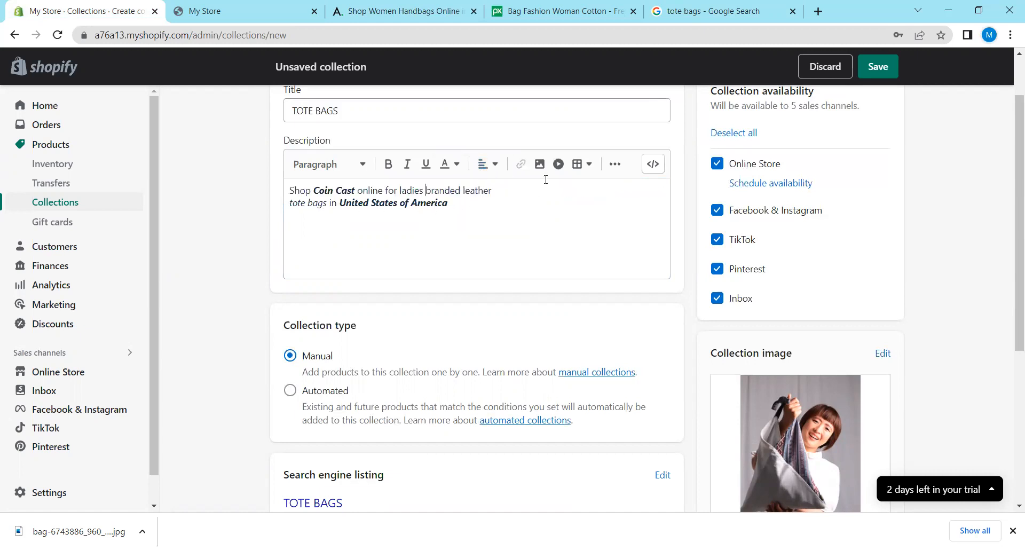
Review the collection's type, search listing and sales channel availability, and save the TOTE BAGS collection.
{"action": "scroll", "coordinate": [533, 191], "scroll_direction": "down", "scroll_amount": 5}
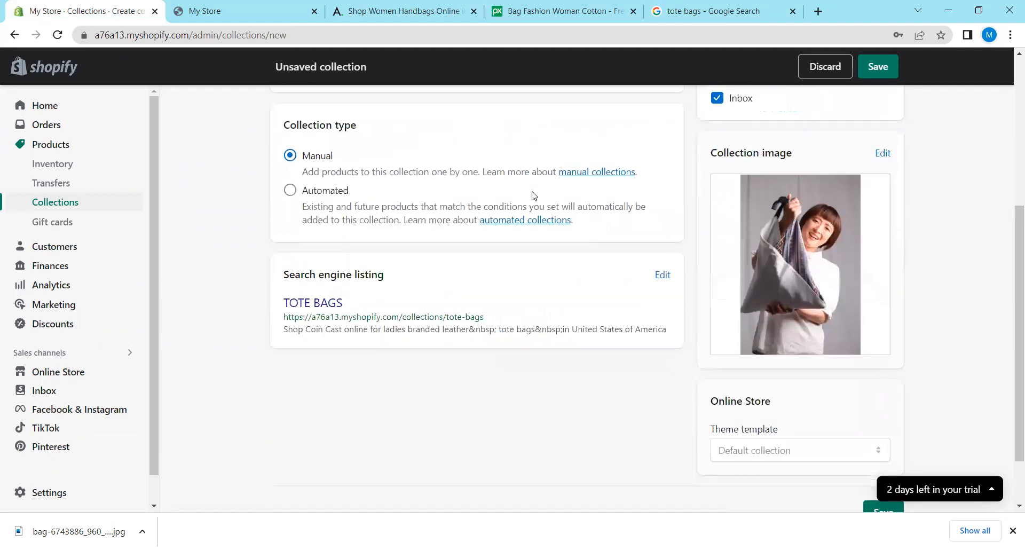
{"action": "scroll", "coordinate": [534, 195], "scroll_direction": "up", "scroll_amount": 5}
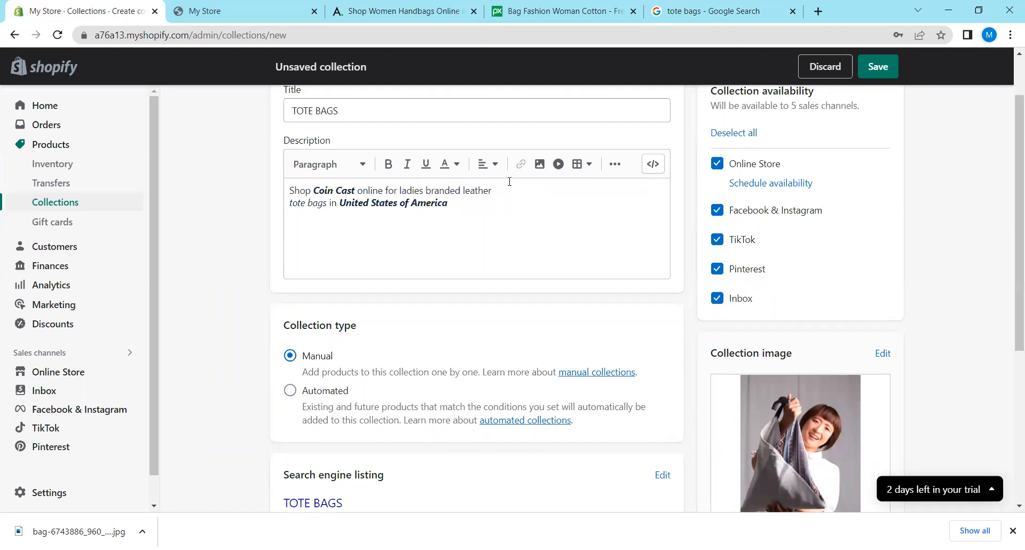
{"action": "scroll", "coordinate": [509, 182], "scroll_direction": "up", "scroll_amount": 2}
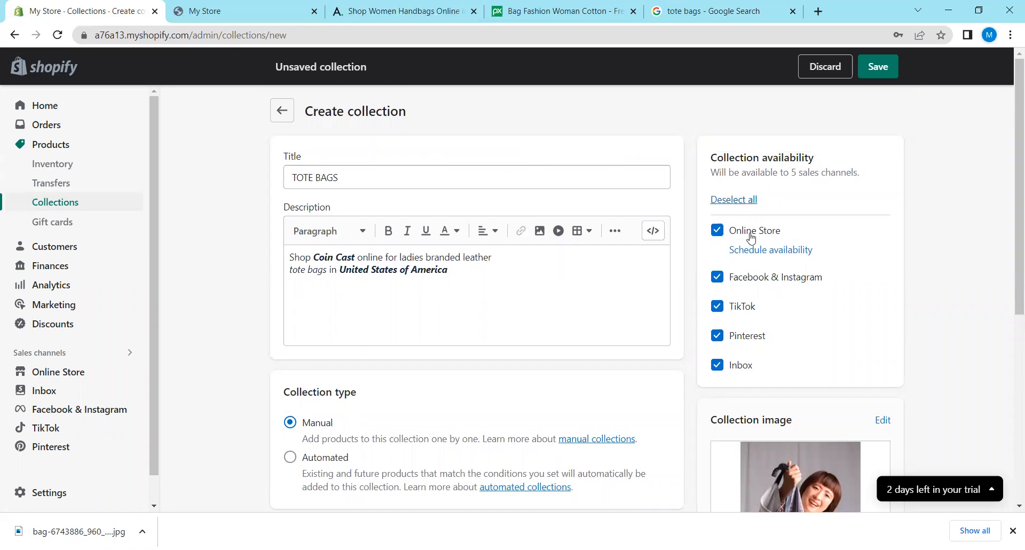
{"action": "left_click_drag", "start_coordinate": [713, 158], "coordinate": [845, 165]}
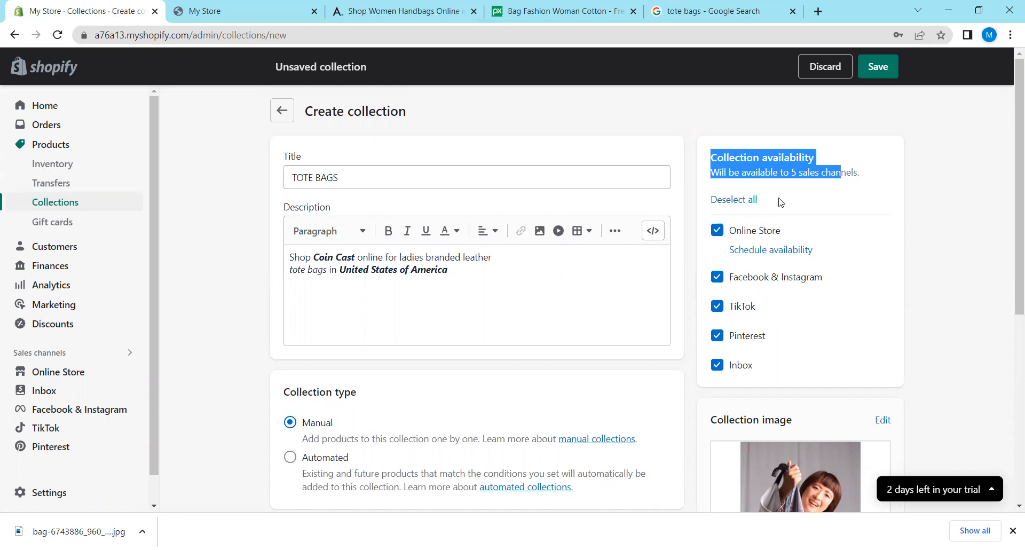
{"action": "left_click", "coordinate": [937, 249]}
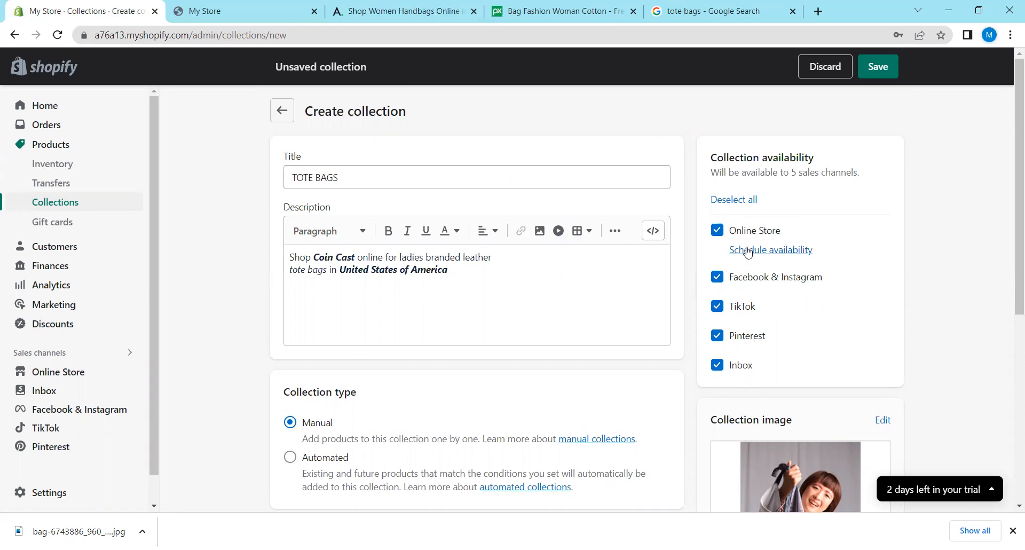
{"action": "scroll", "coordinate": [747, 252], "scroll_direction": "down", "scroll_amount": 3}
{"action": "left_click", "coordinate": [878, 66]}
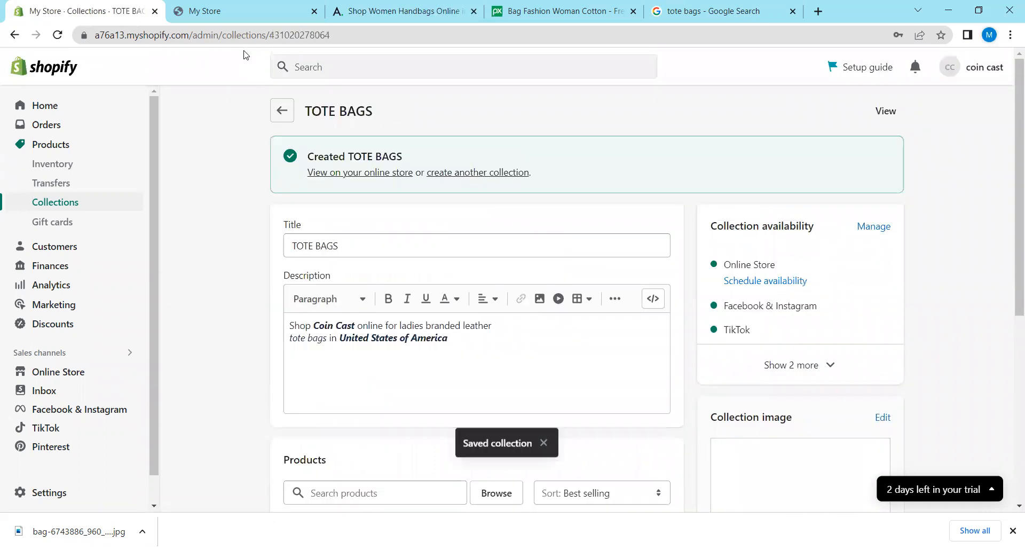
View the online store in a new tab and check its home page for the TOTE BAGS collection.
{"action": "left_click", "coordinate": [213, 10]}
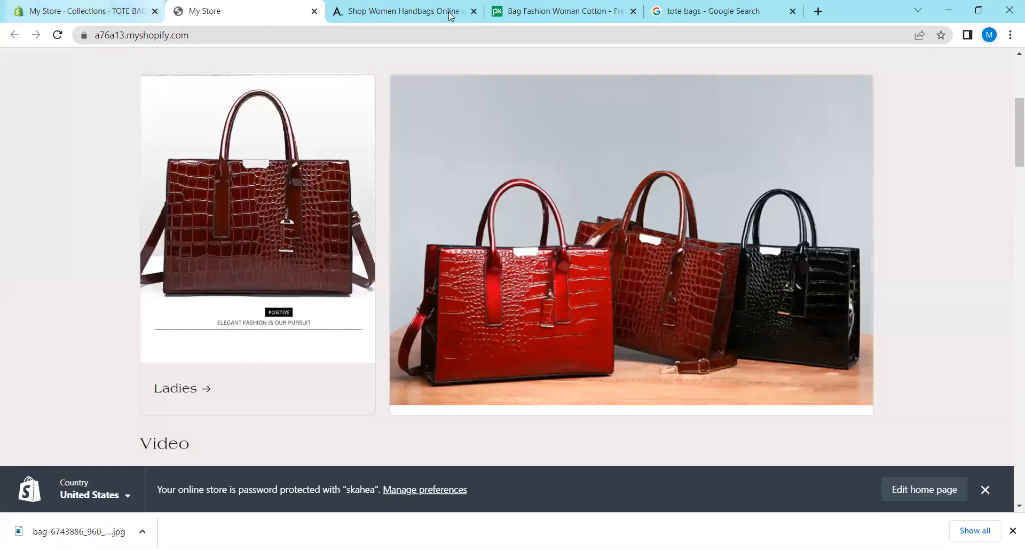
{"action": "left_click", "coordinate": [80, 10]}
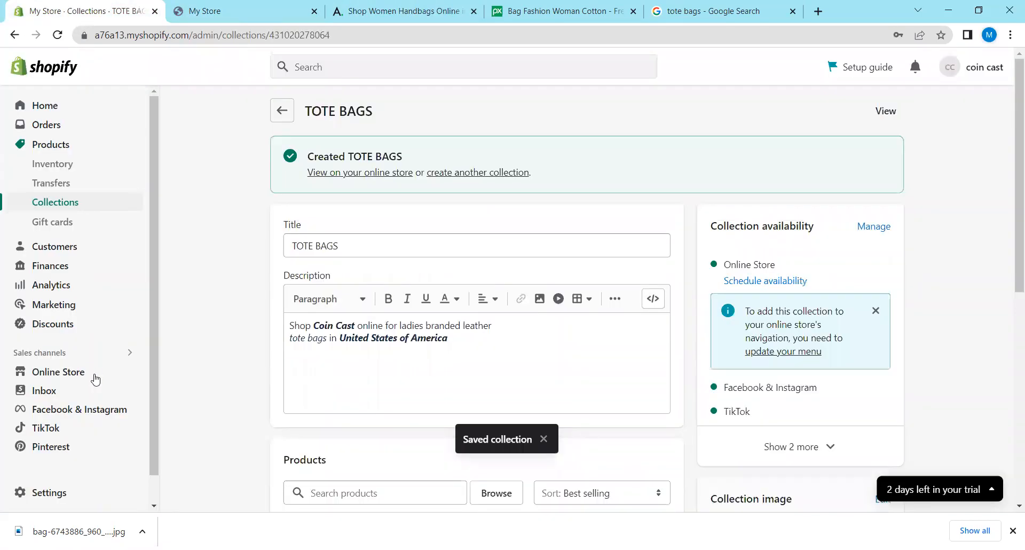
{"action": "left_click", "coordinate": [135, 372]}
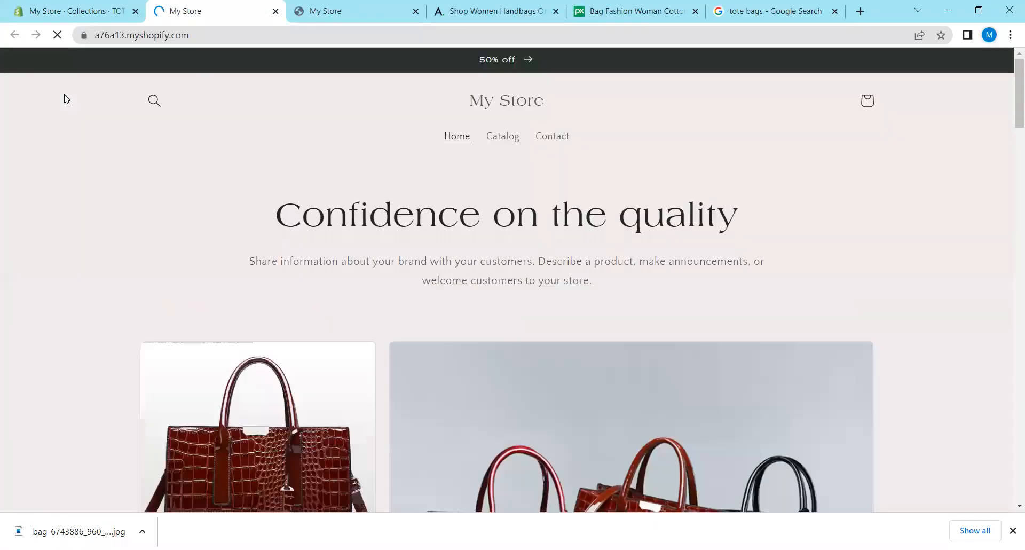
{"action": "left_click", "coordinate": [57, 35]}
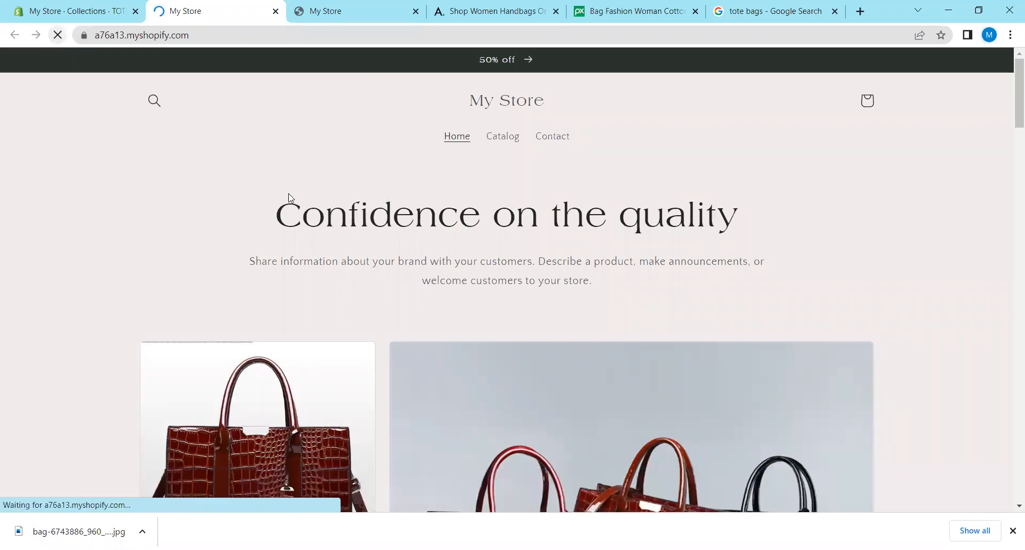
{"action": "scroll", "coordinate": [288, 198], "scroll_direction": "down", "scroll_amount": 11}
{"action": "scroll", "coordinate": [283, 187], "scroll_direction": "up", "scroll_amount": 11}
{"action": "scroll", "coordinate": [245, 373], "scroll_direction": "down", "scroll_amount": 4}
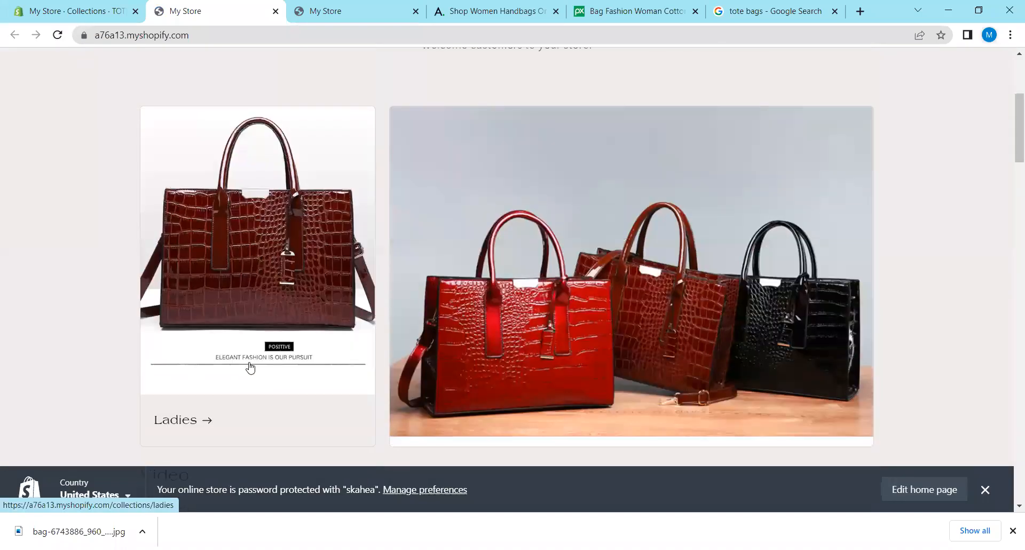
{"action": "scroll", "coordinate": [250, 367], "scroll_direction": "down", "scroll_amount": 3}
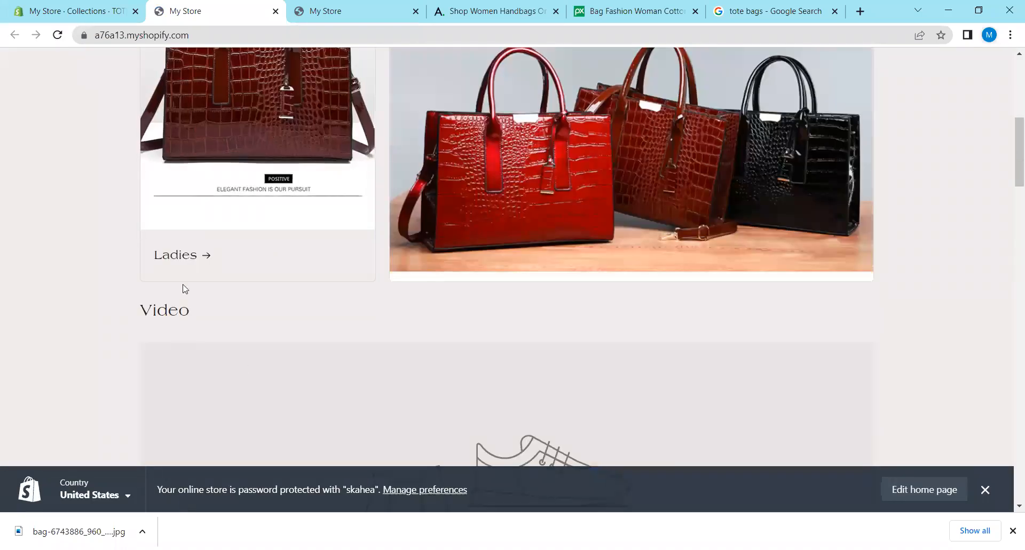
Make the TOTE BAGS collection available from the store's collections list.
{"action": "left_click", "coordinate": [77, 6]}
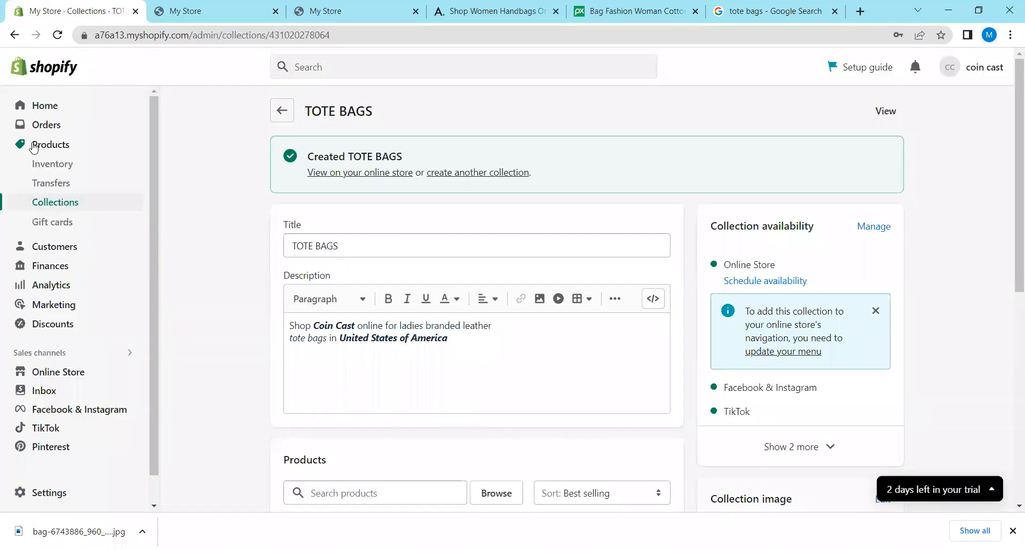
{"action": "left_click", "coordinate": [60, 204]}
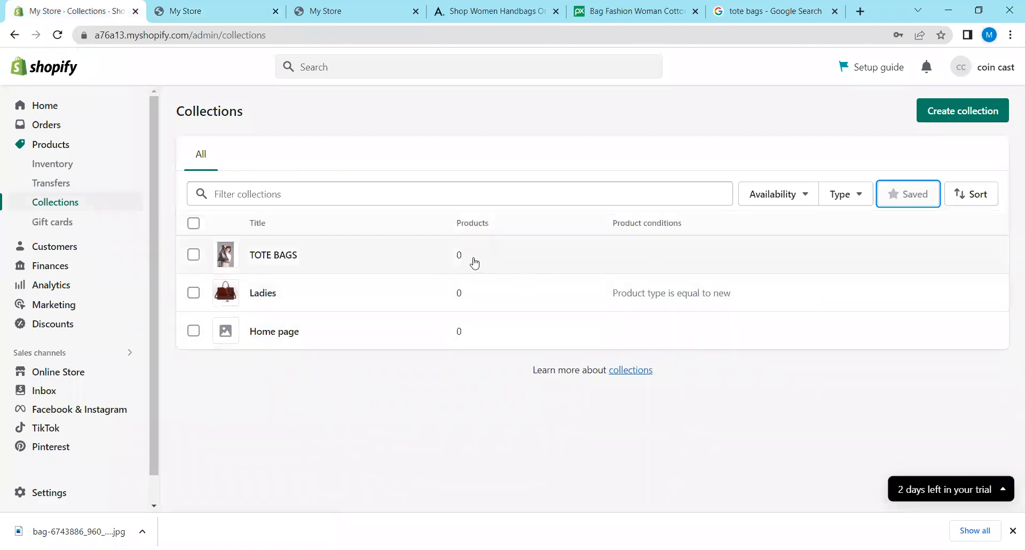
{"action": "left_click", "coordinate": [194, 257]}
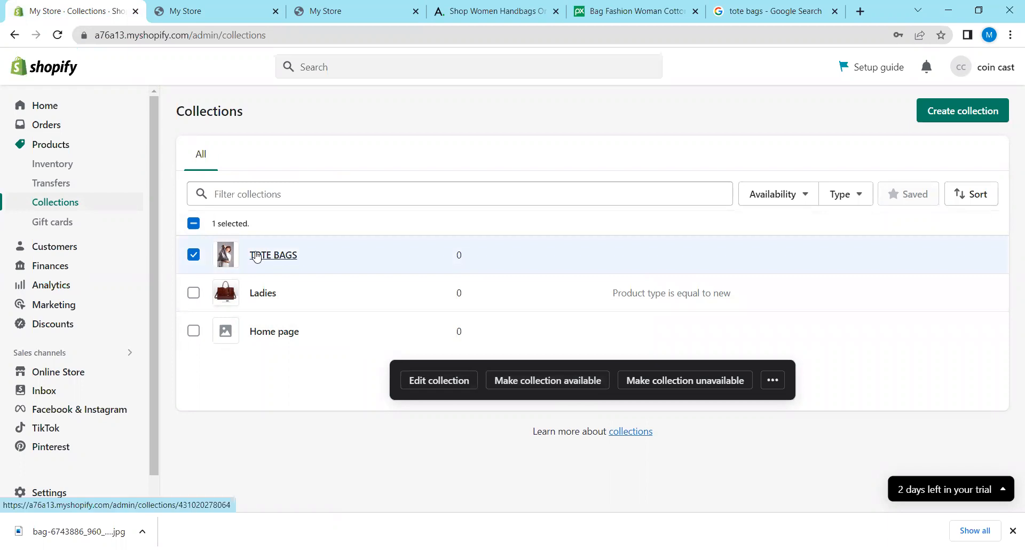
{"action": "left_click", "coordinate": [541, 378]}
{"action": "left_click", "coordinate": [622, 373]}
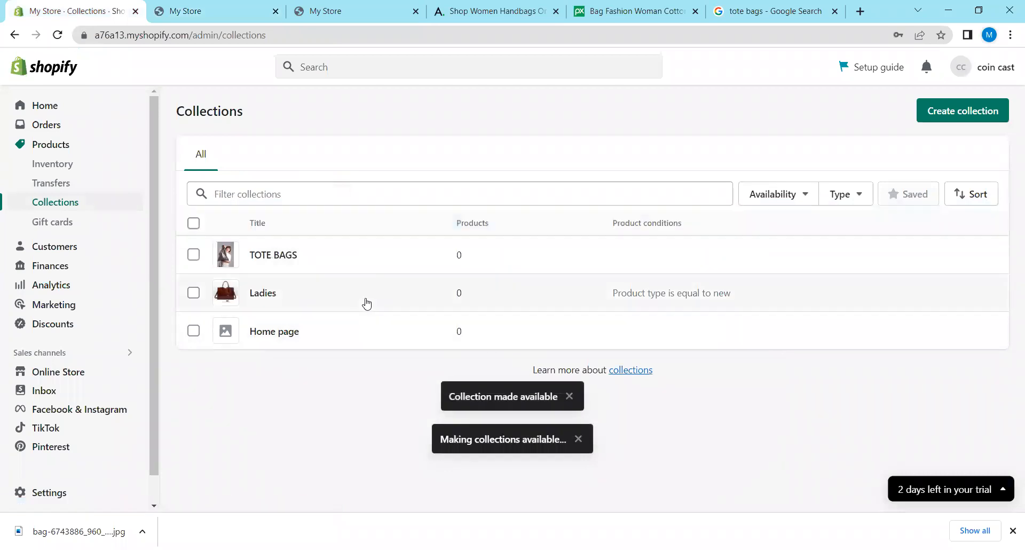
Reload the storefront and examine the home page and the Ladies collection page with its description.
{"action": "left_click", "coordinate": [205, 10]}
{"action": "left_click", "coordinate": [58, 36]}
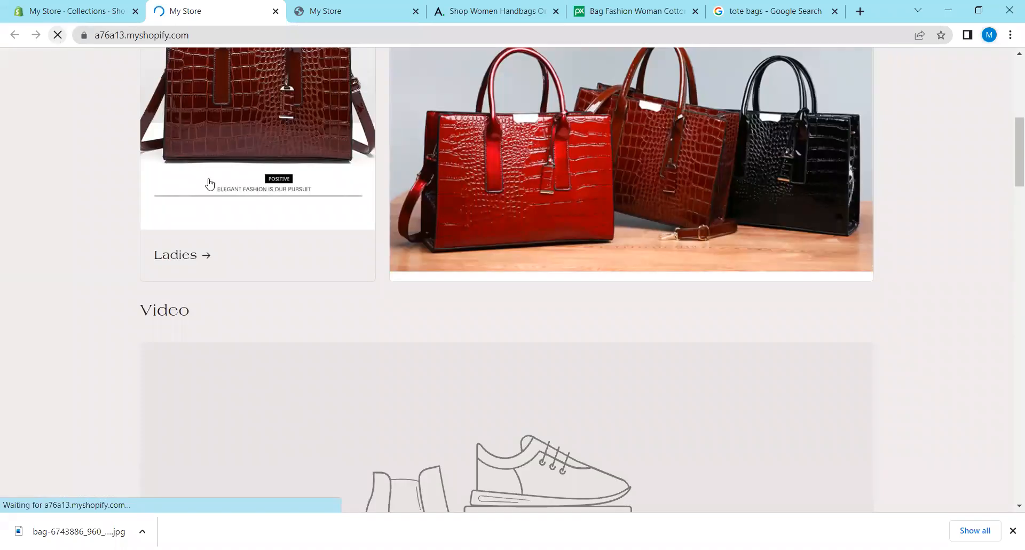
{"action": "left_click", "coordinate": [193, 264]}
{"action": "scroll", "coordinate": [192, 264], "scroll_direction": "down", "scroll_amount": 3}
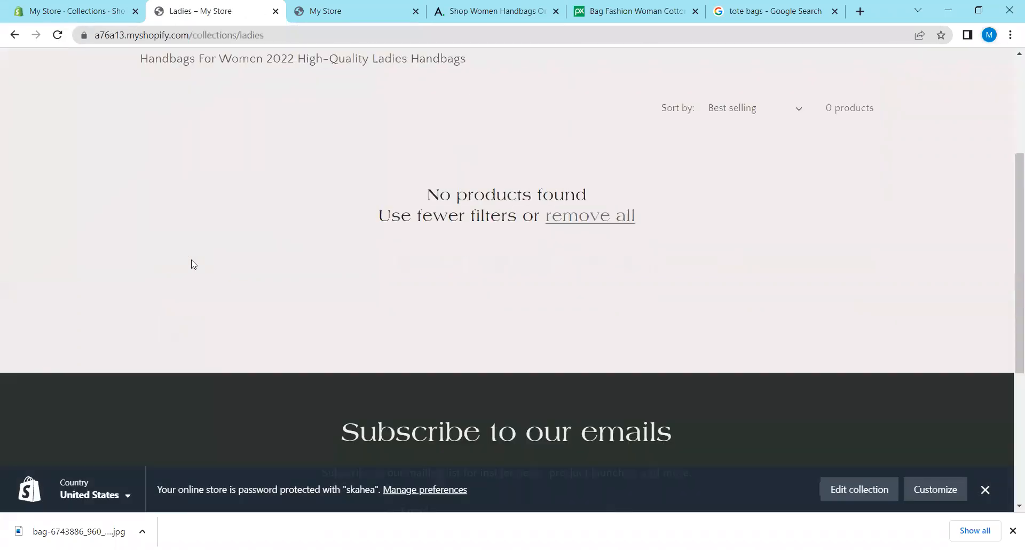
{"action": "scroll", "coordinate": [192, 263], "scroll_direction": "up", "scroll_amount": 3}
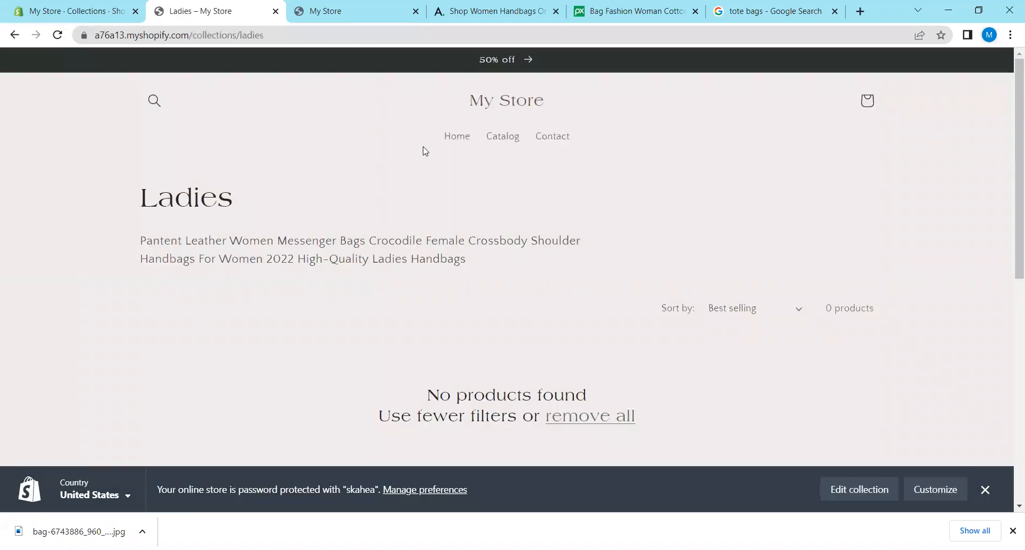
{"action": "left_click", "coordinate": [457, 136]}
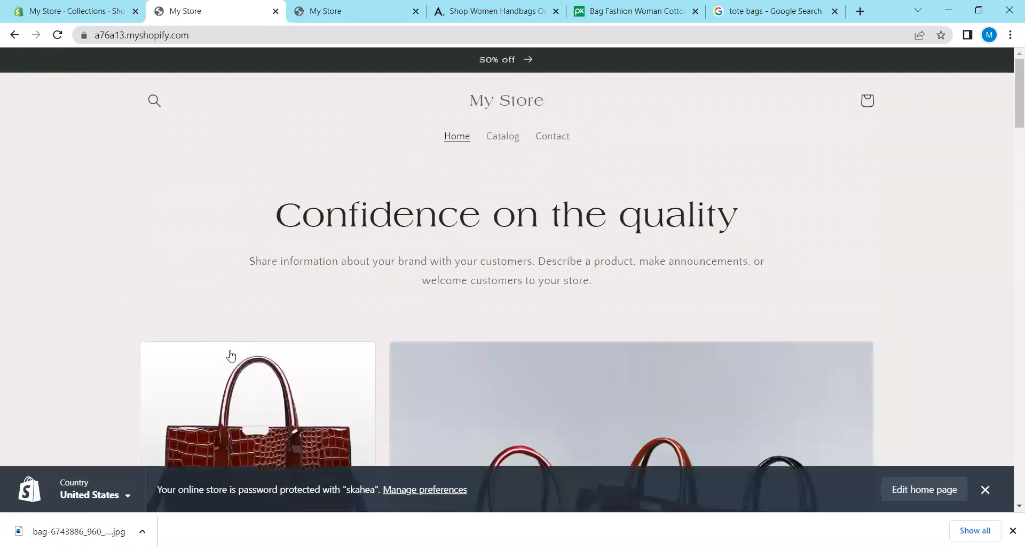
{"action": "scroll", "coordinate": [228, 355], "scroll_direction": "down", "scroll_amount": 5}
{"action": "left_click", "coordinate": [198, 332]}
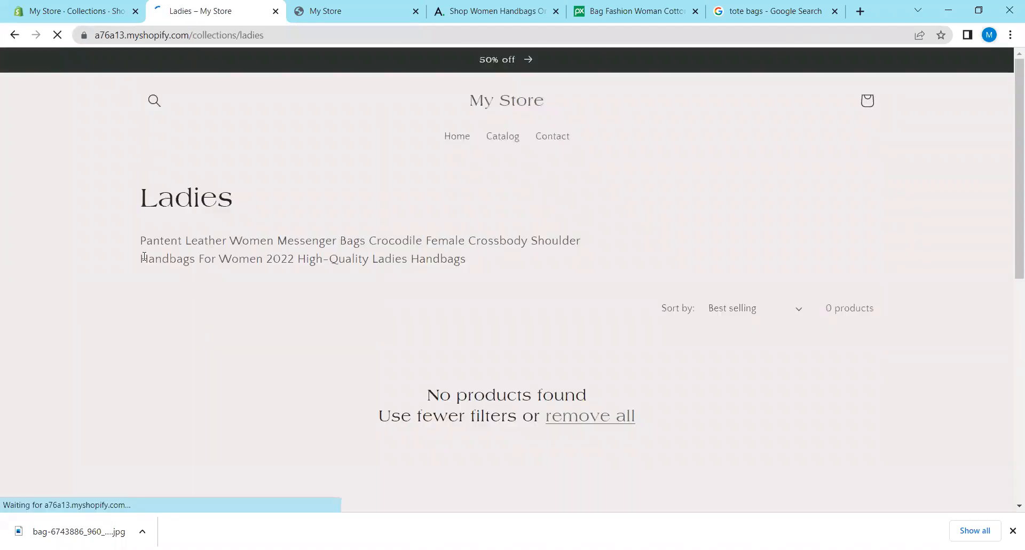
{"action": "left_click_drag", "start_coordinate": [137, 233], "coordinate": [523, 262]}
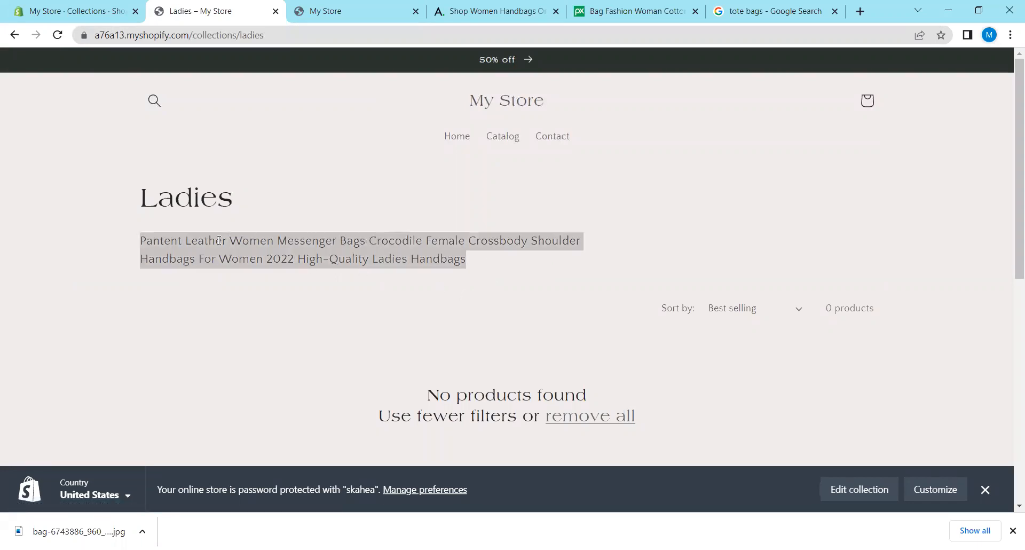
Filter the admin collections list by Available on Online Store and reload the list.
{"action": "left_click", "coordinate": [42, 12]}
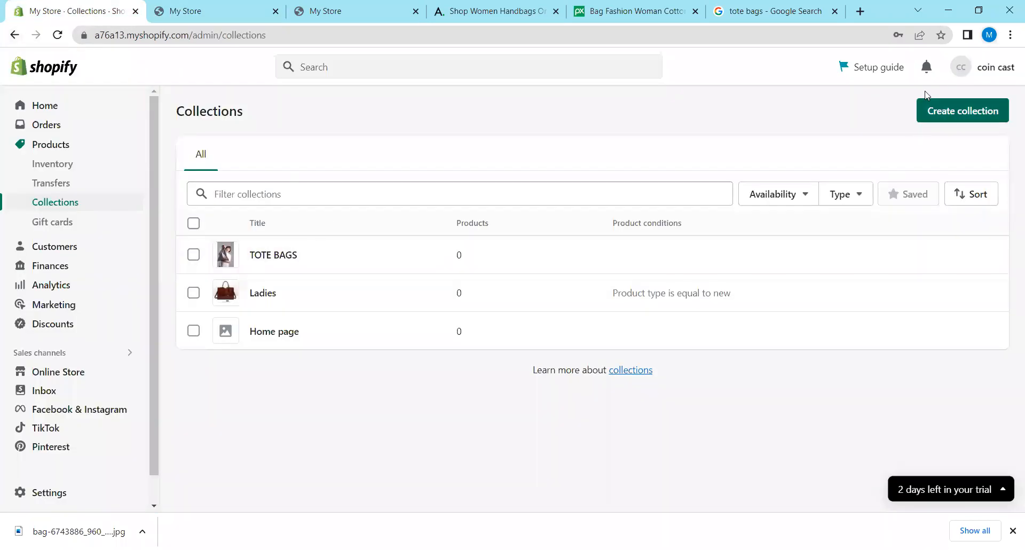
{"action": "left_click", "coordinate": [788, 194]}
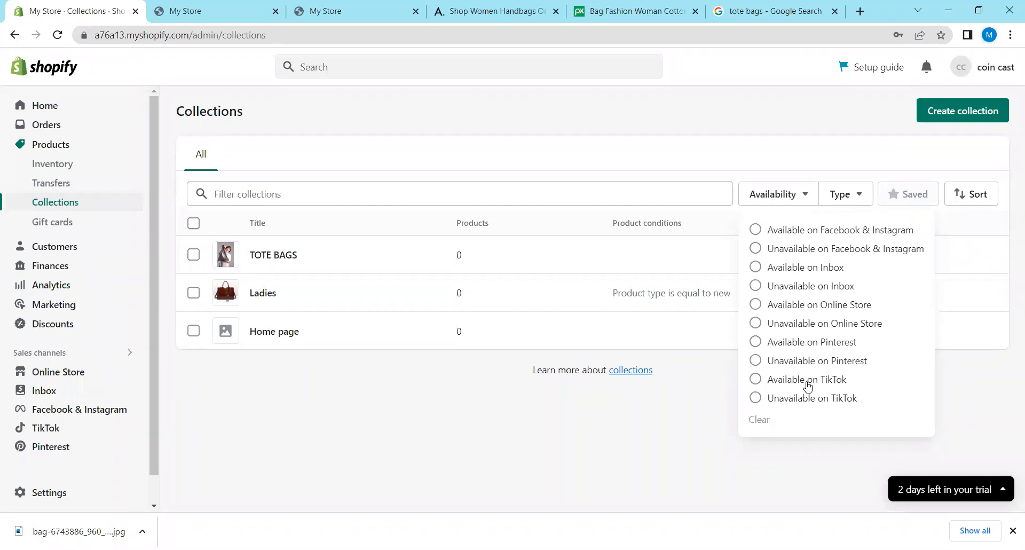
{"action": "left_click", "coordinate": [798, 306]}
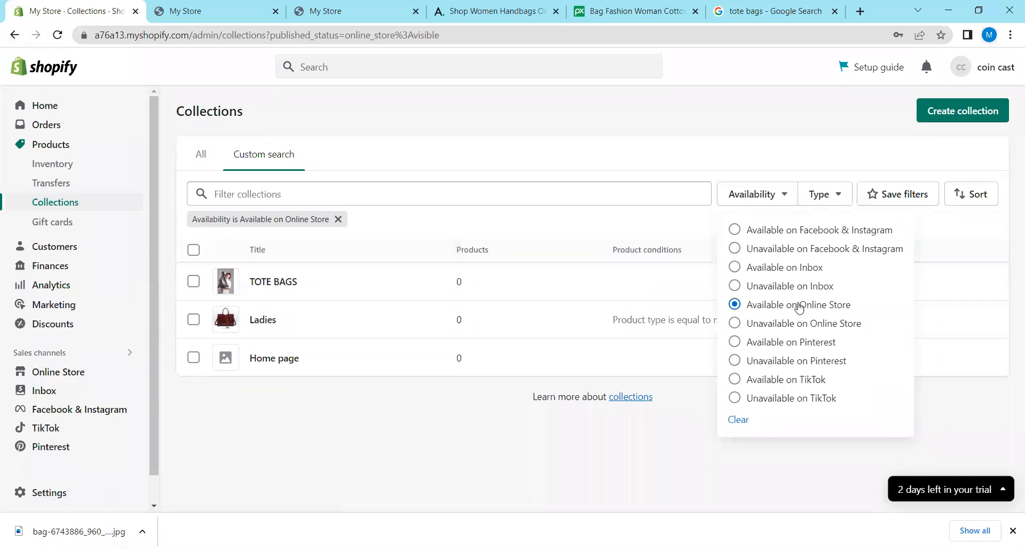
{"action": "left_click", "coordinate": [683, 396]}
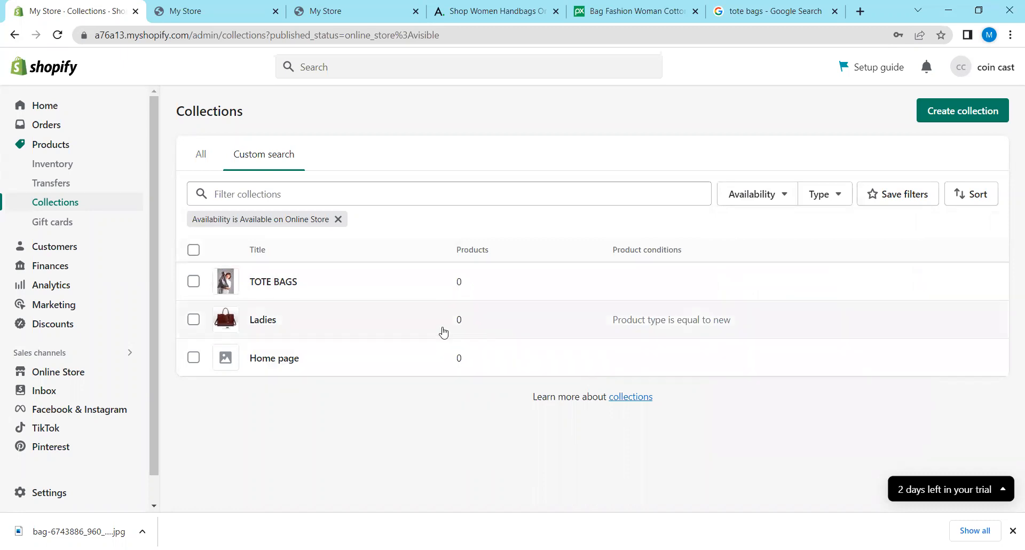
{"action": "left_click", "coordinate": [57, 35]}
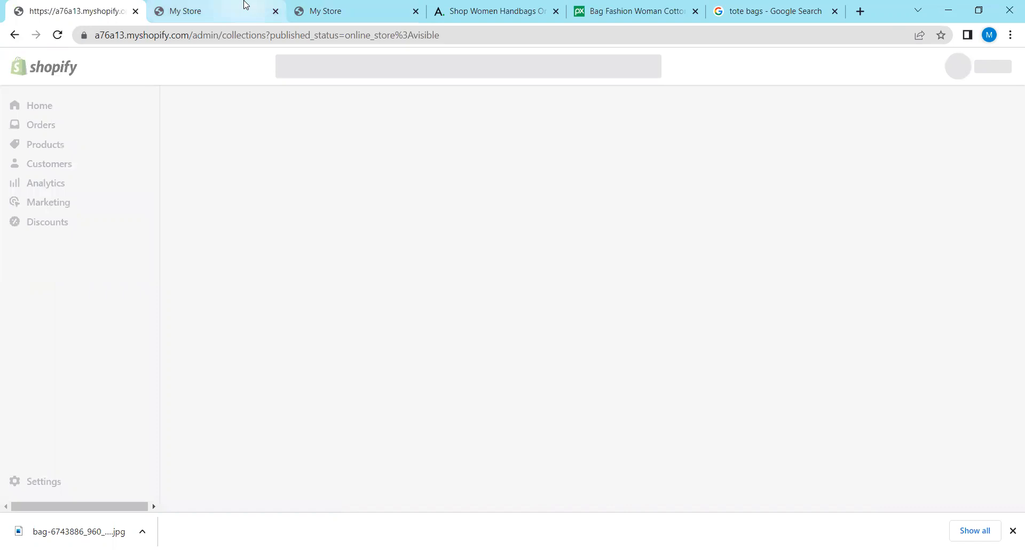
Refresh the storefront home page and look through its sections for the new collection.
{"action": "left_click", "coordinate": [245, 8]}
{"action": "left_click", "coordinate": [58, 34]}
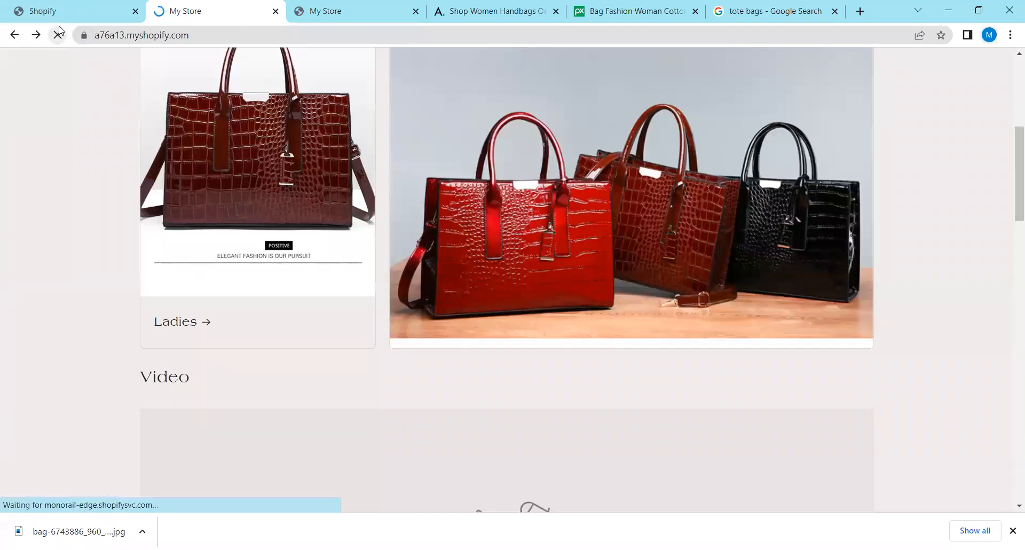
{"action": "scroll", "coordinate": [254, 224], "scroll_direction": "down", "scroll_amount": 15}
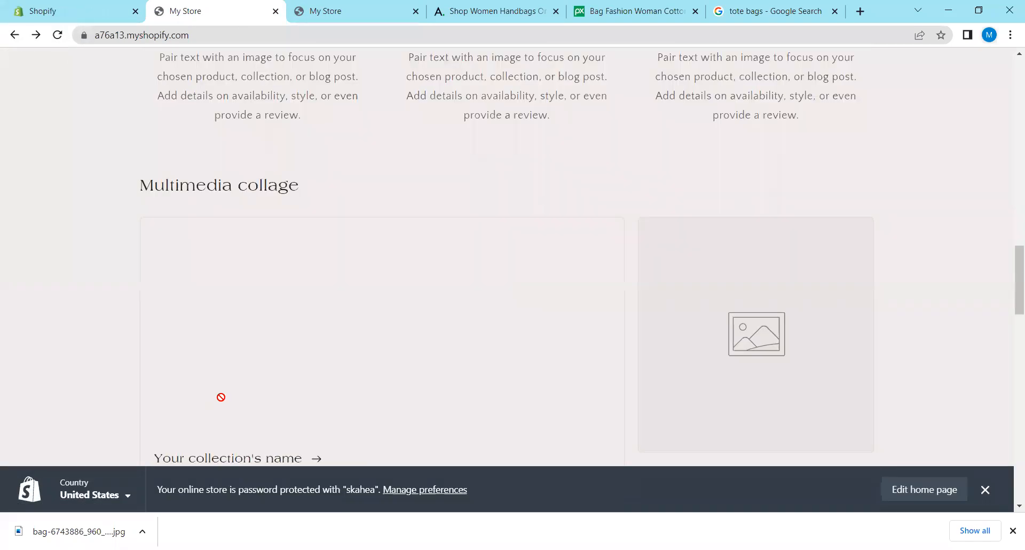
{"action": "scroll", "coordinate": [245, 385], "scroll_direction": "up", "scroll_amount": 15}
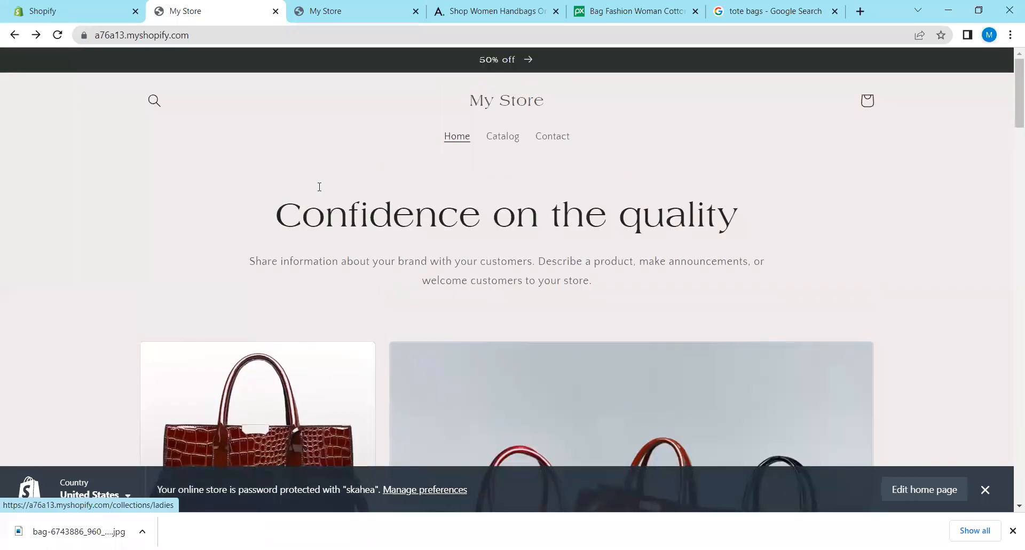
{"action": "left_click", "coordinate": [458, 138]}
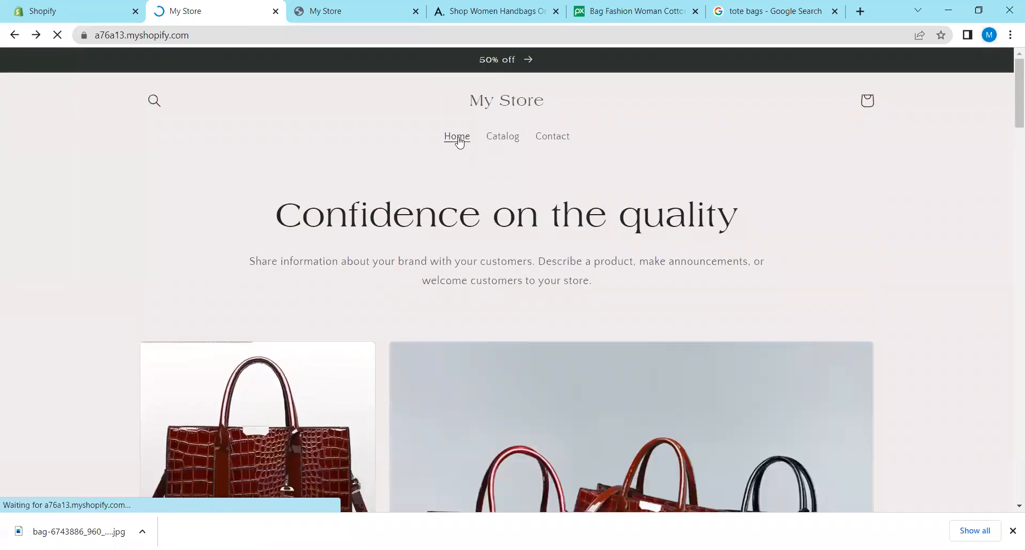
Open the TOTE BAGS collection in the admin and follow its notice to update the online store's navigation menu.
{"action": "left_click", "coordinate": [84, 8]}
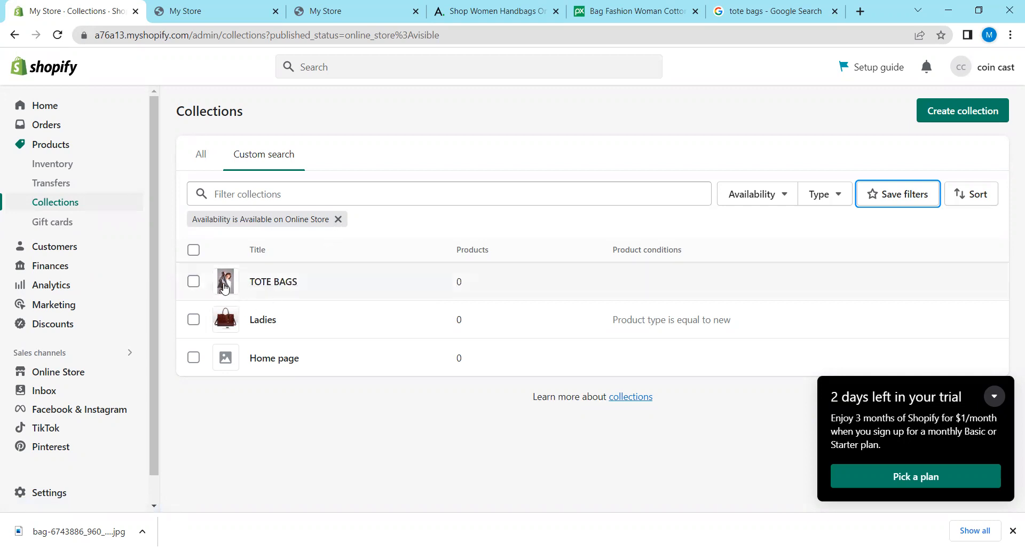
{"action": "left_click", "coordinate": [254, 281]}
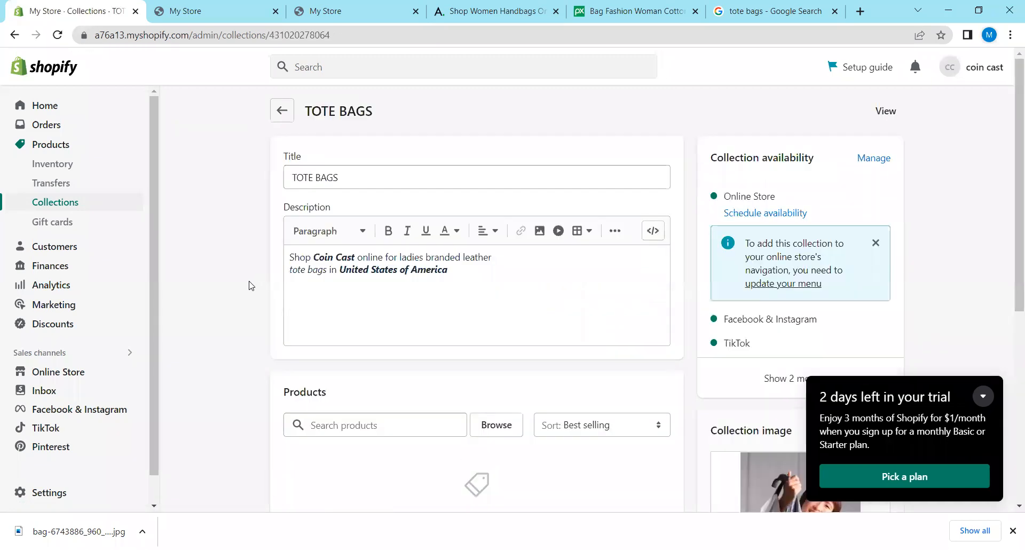
{"action": "left_click_drag", "start_coordinate": [750, 243], "coordinate": [819, 259]}
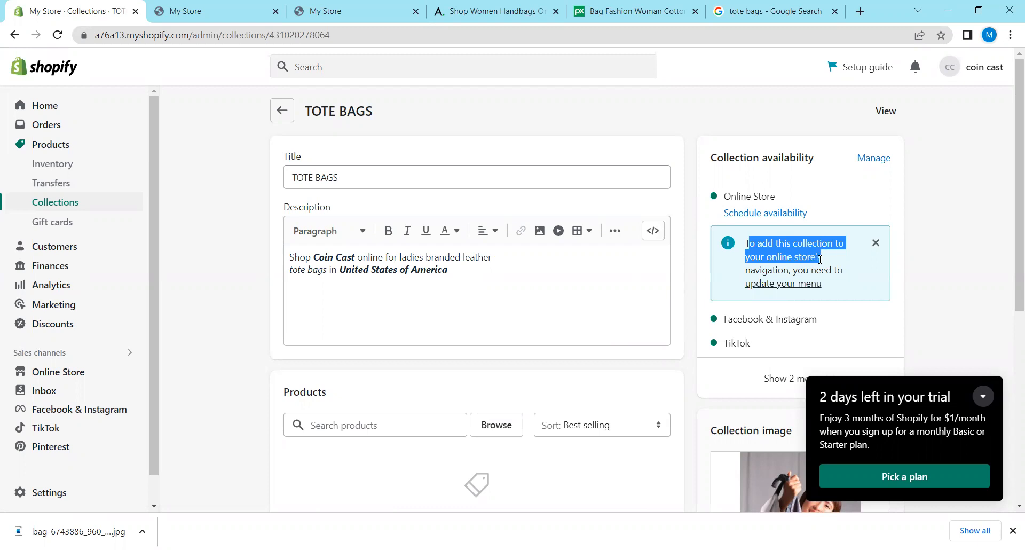
{"action": "left_click", "coordinate": [781, 289]}
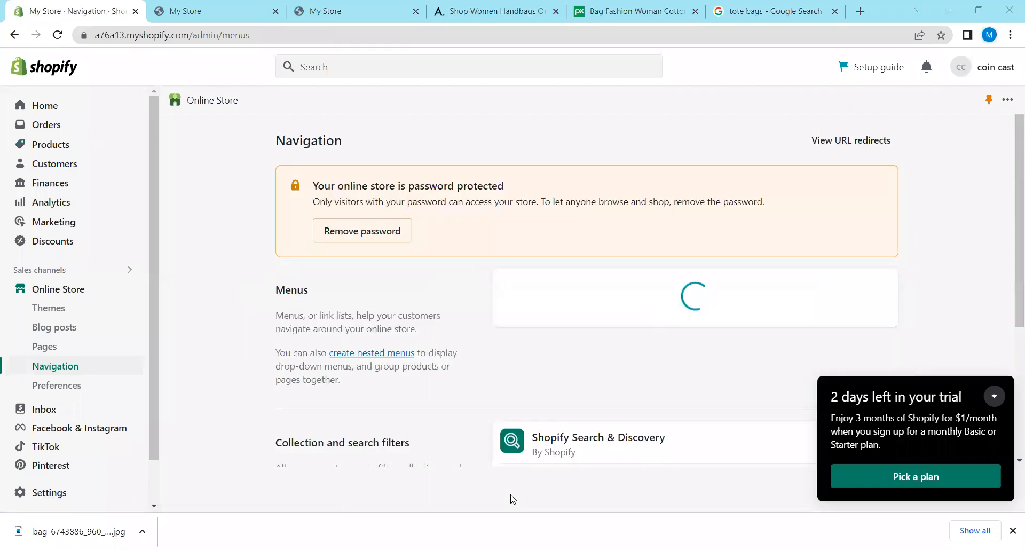
Add a menu item named Tote bags that links to the TOTE BAGS collection to the Main menu and save the menu.
{"action": "scroll", "coordinate": [475, 283], "scroll_direction": "down", "scroll_amount": 1}
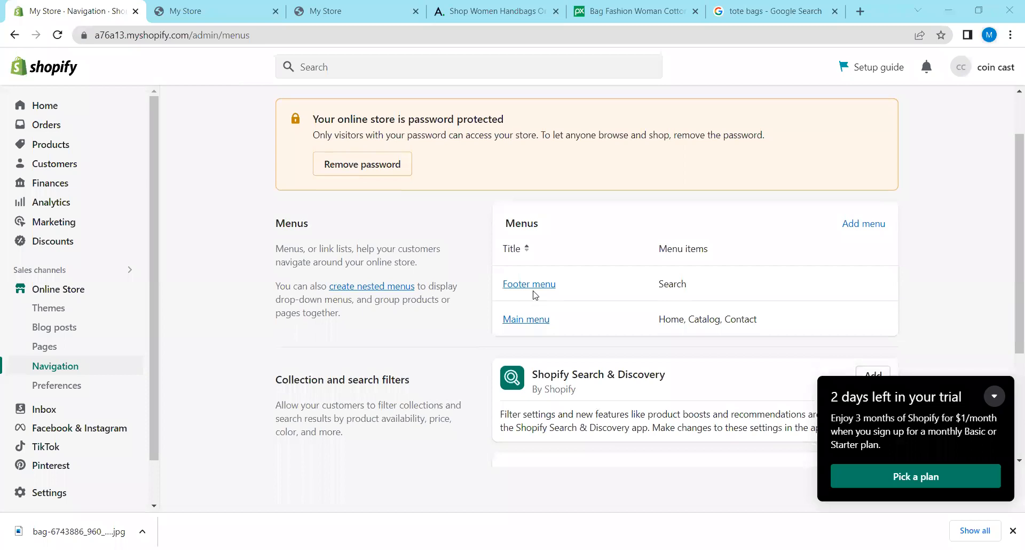
{"action": "left_click", "coordinate": [525, 319]}
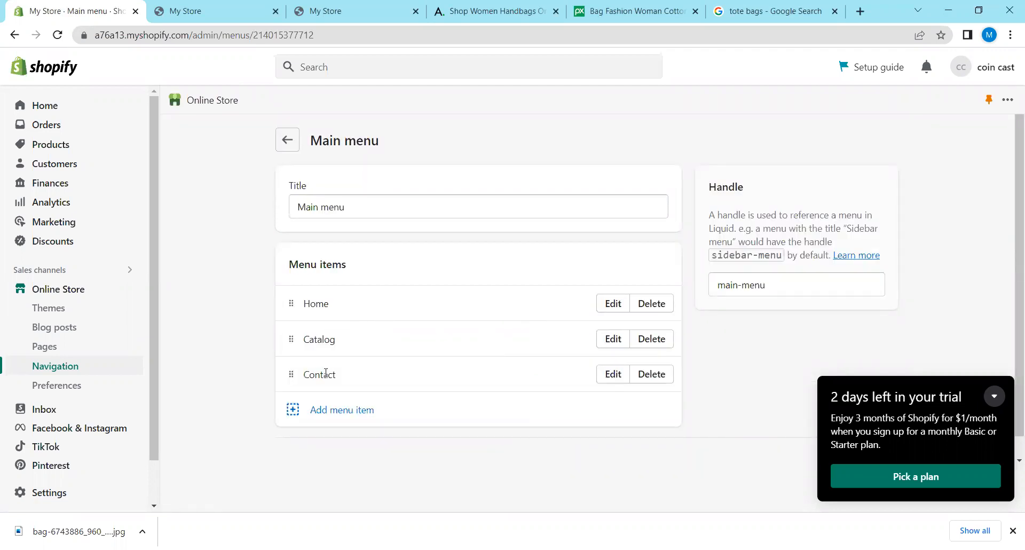
{"action": "left_click", "coordinate": [344, 409]}
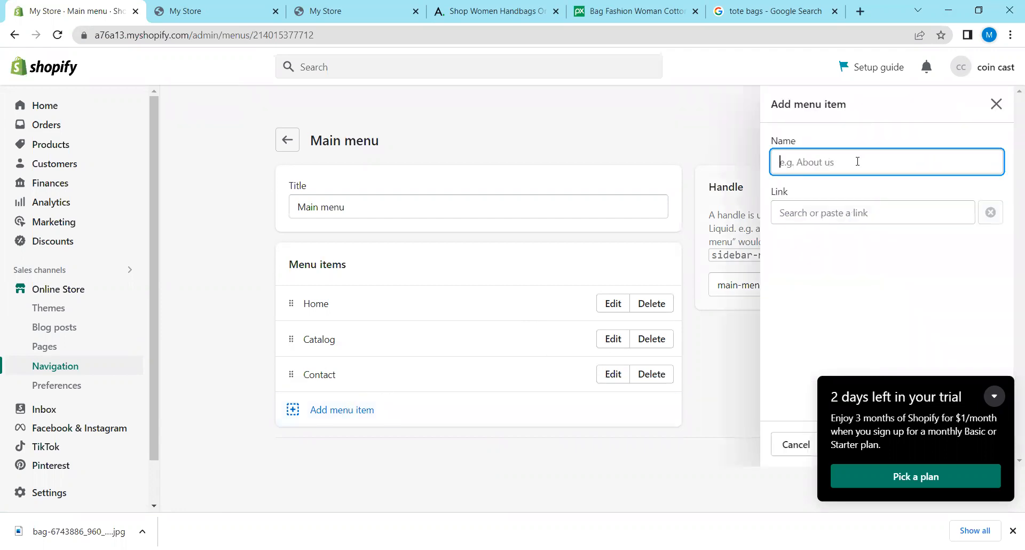
{"action": "type", "text": "T"}
{"action": "left_click", "coordinate": [835, 213]}
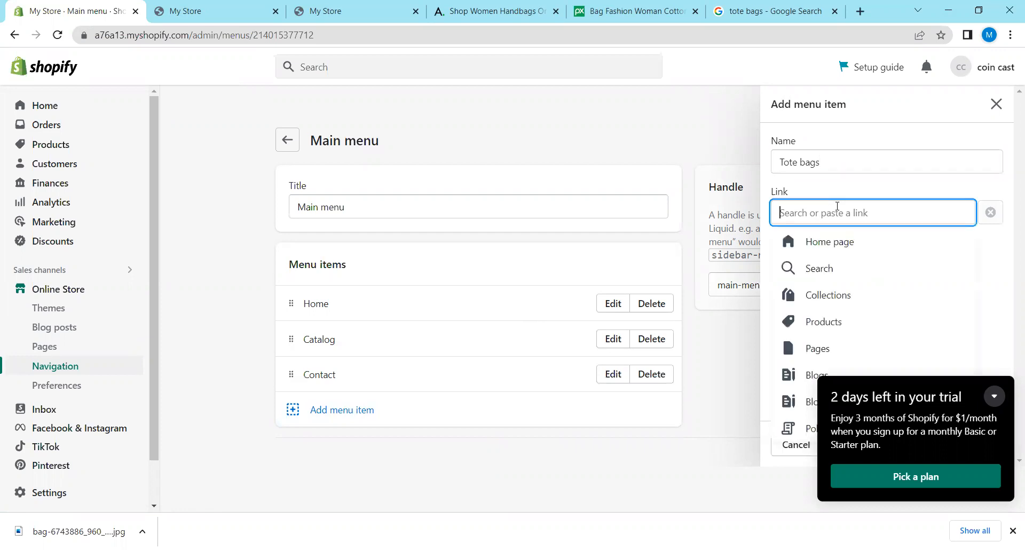
{"action": "left_click", "coordinate": [848, 302]}
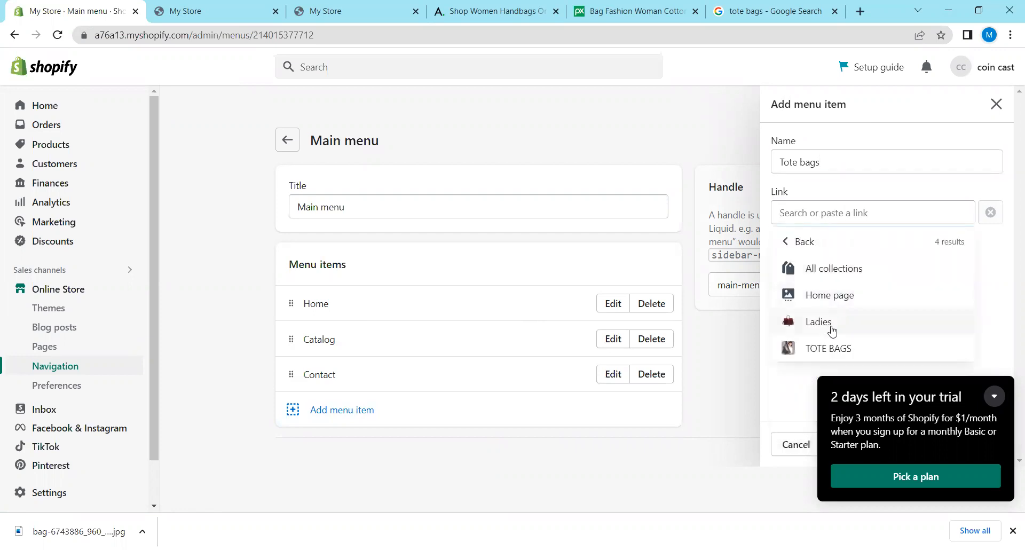
{"action": "left_click", "coordinate": [835, 350]}
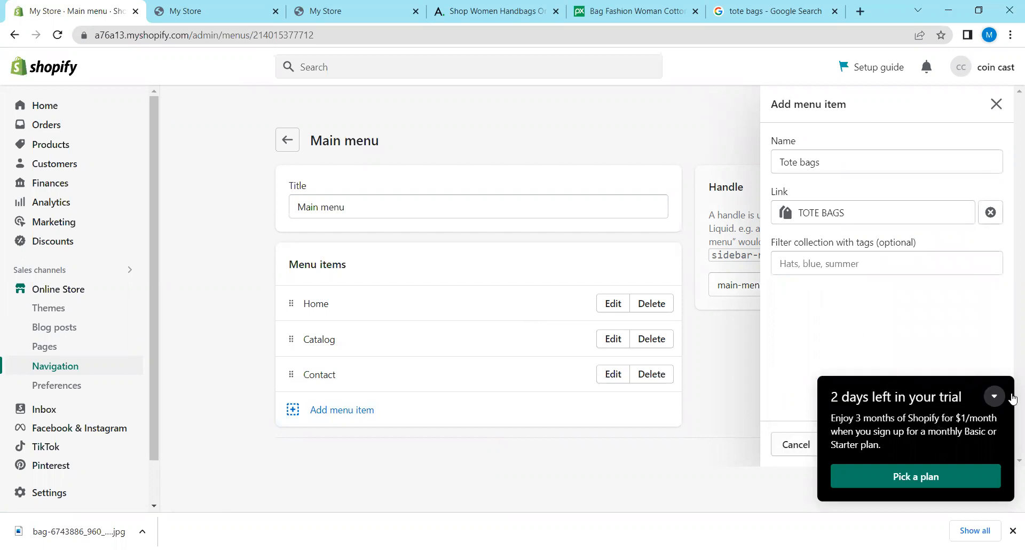
{"action": "left_click", "coordinate": [993, 396]}
{"action": "left_click", "coordinate": [978, 444]}
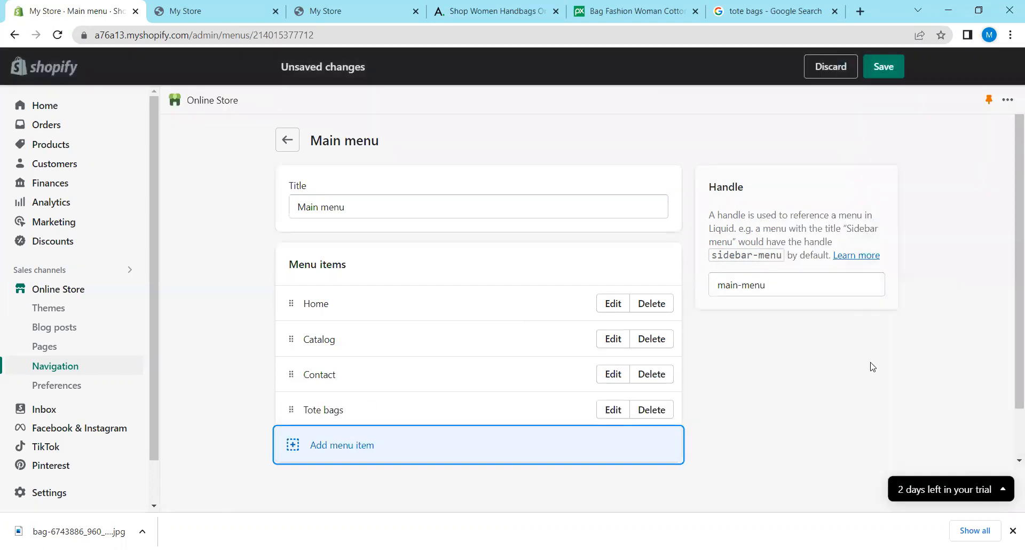
{"action": "left_click", "coordinate": [880, 68]}
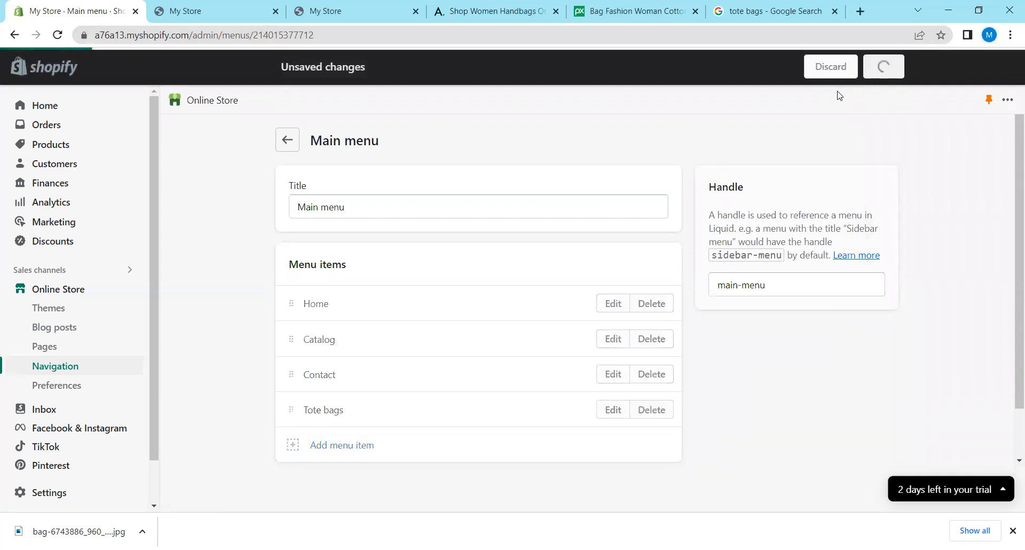
Reload the storefront and check its home page, Catalog page and Ladies collection for the new menu item.
{"action": "left_click", "coordinate": [184, 11]}
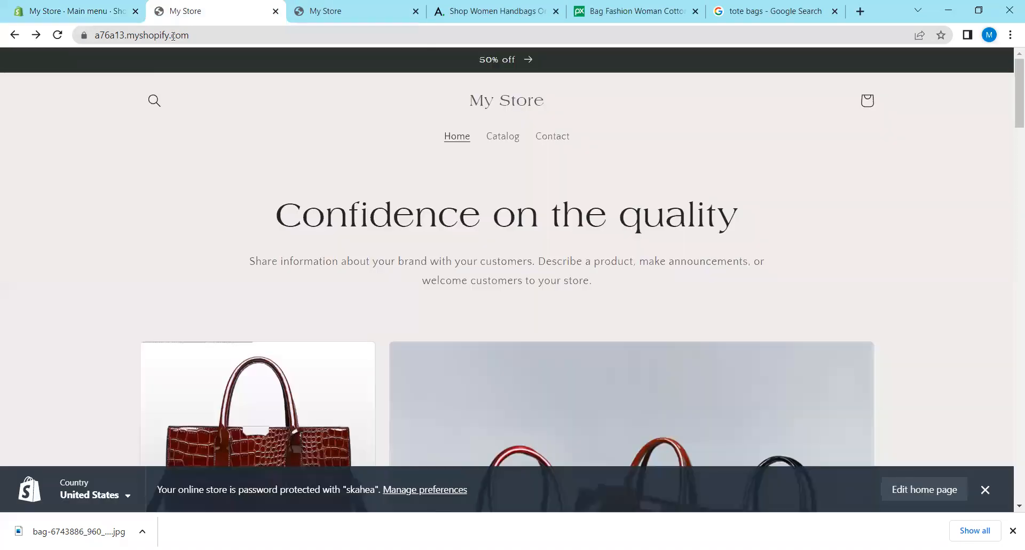
{"action": "left_click", "coordinate": [58, 35]}
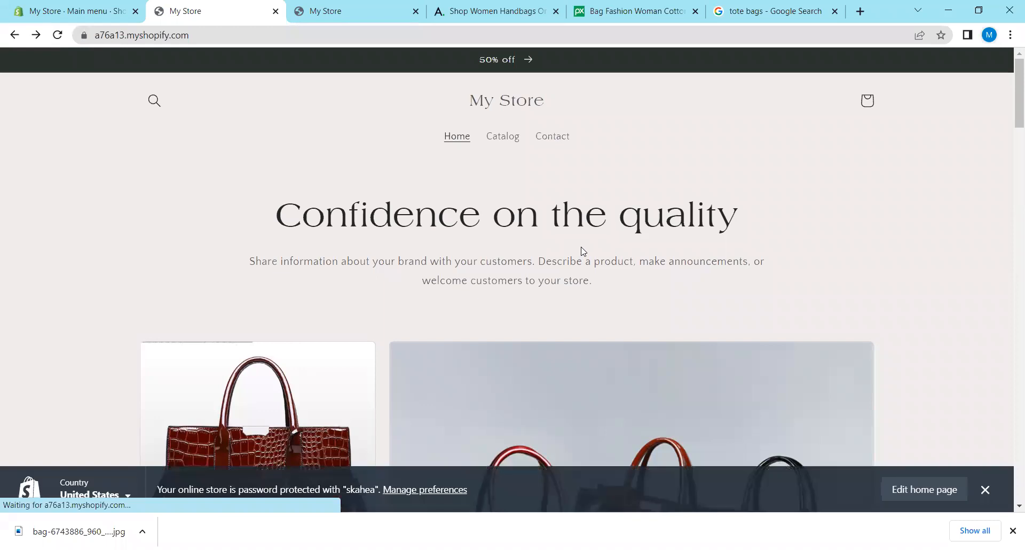
{"action": "scroll", "coordinate": [614, 264], "scroll_direction": "down", "scroll_amount": 7}
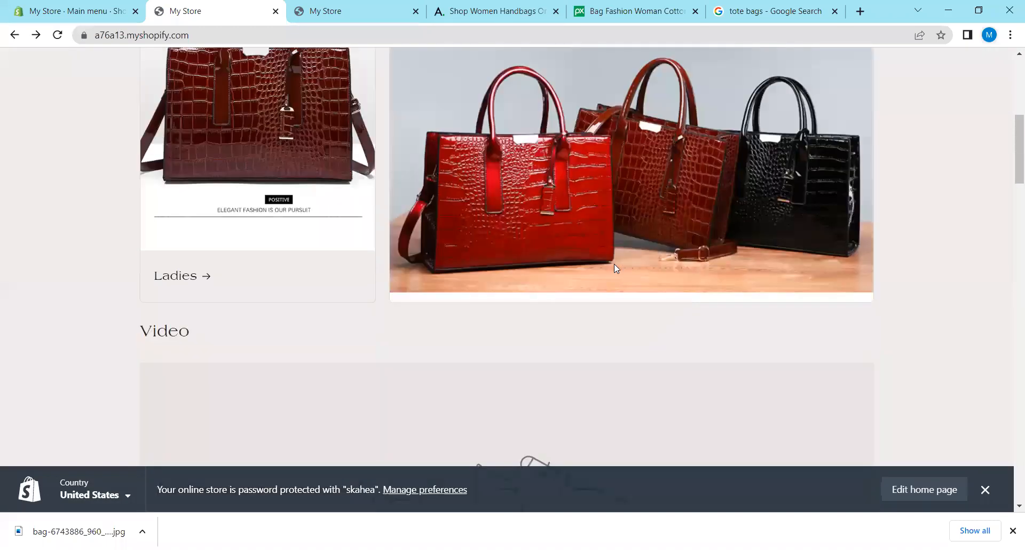
{"action": "scroll", "coordinate": [614, 262], "scroll_direction": "up", "scroll_amount": 6}
{"action": "scroll", "coordinate": [485, 223], "scroll_direction": "up", "scroll_amount": 1}
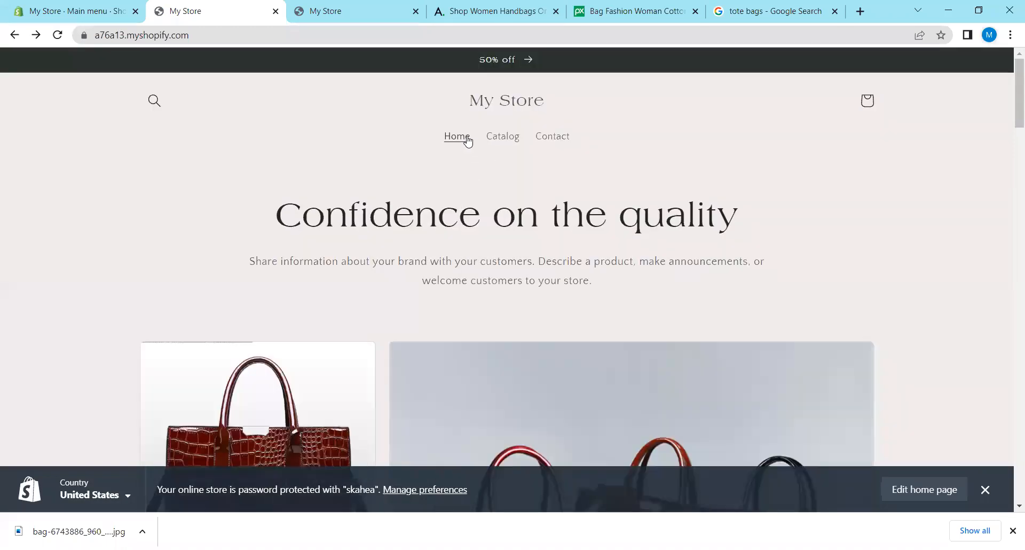
{"action": "left_click", "coordinate": [503, 138]}
{"action": "left_click", "coordinate": [507, 138]}
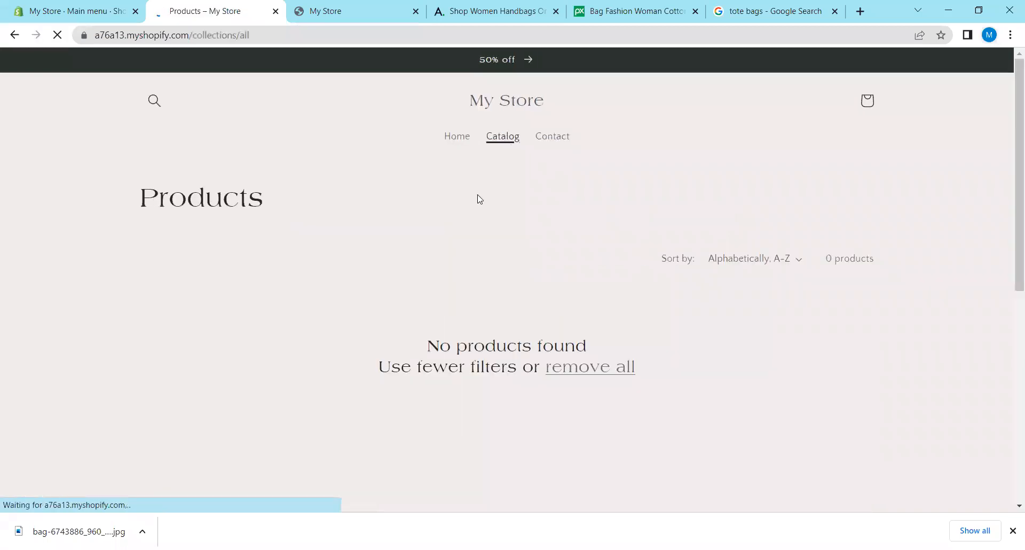
{"action": "scroll", "coordinate": [461, 231], "scroll_direction": "down", "scroll_amount": 5}
{"action": "scroll", "coordinate": [463, 232], "scroll_direction": "up", "scroll_amount": 5}
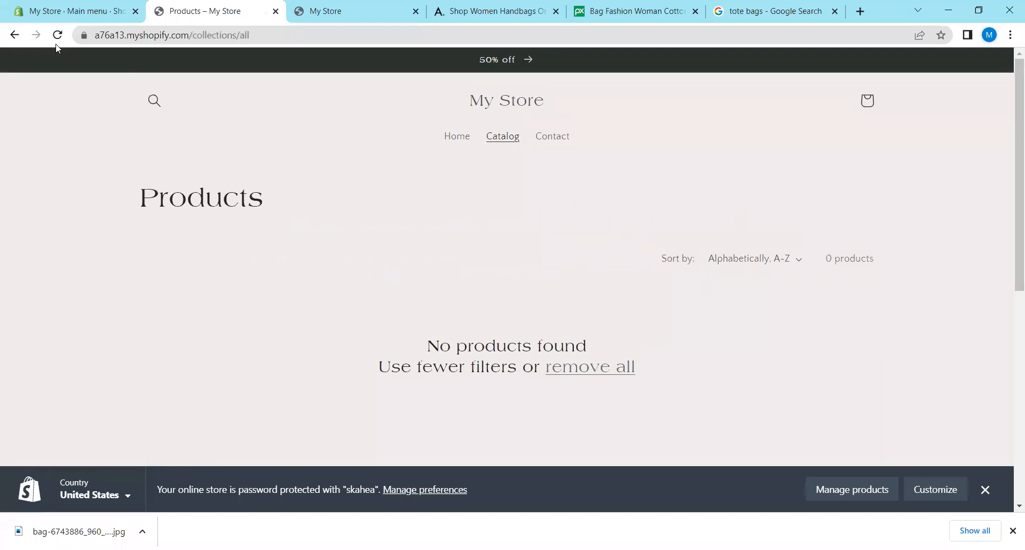
{"action": "left_click", "coordinate": [7, 35]}
{"action": "scroll", "coordinate": [313, 240], "scroll_direction": "down", "scroll_amount": 10}
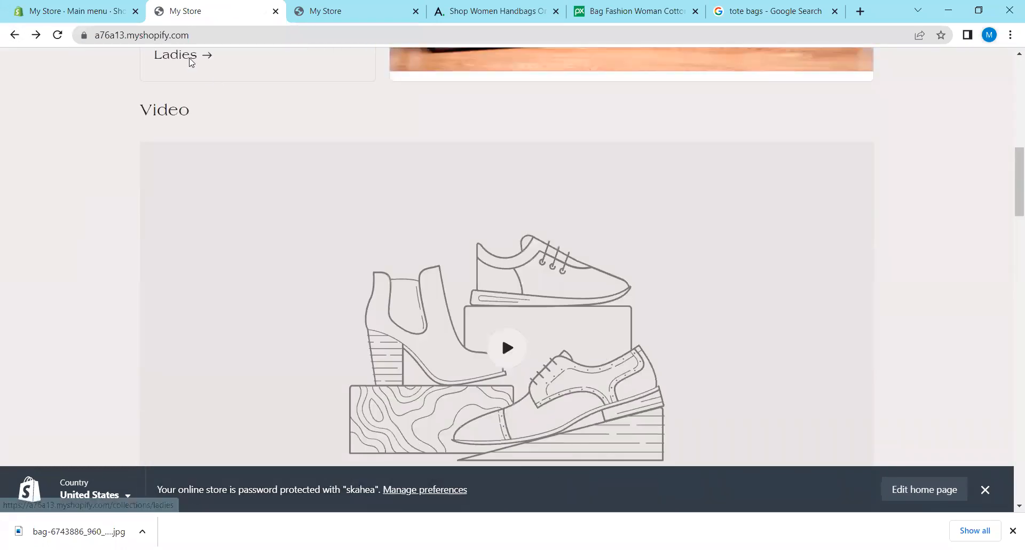
{"action": "left_click", "coordinate": [190, 60]}
Review the Tote bags item's link in the admin's Main menu and the menu list on the Navigation page.
{"action": "left_click", "coordinate": [90, 6]}
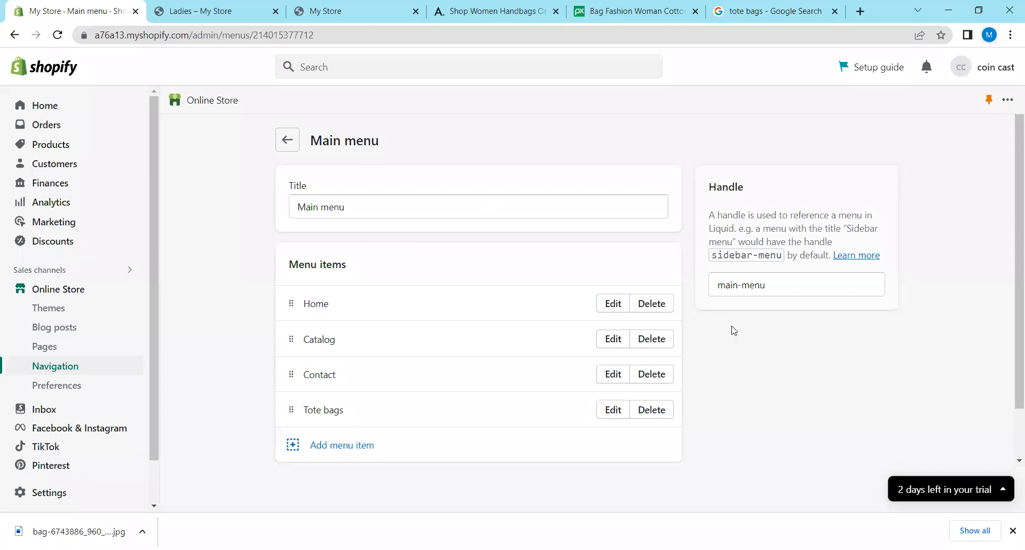
{"action": "left_click", "coordinate": [613, 409]}
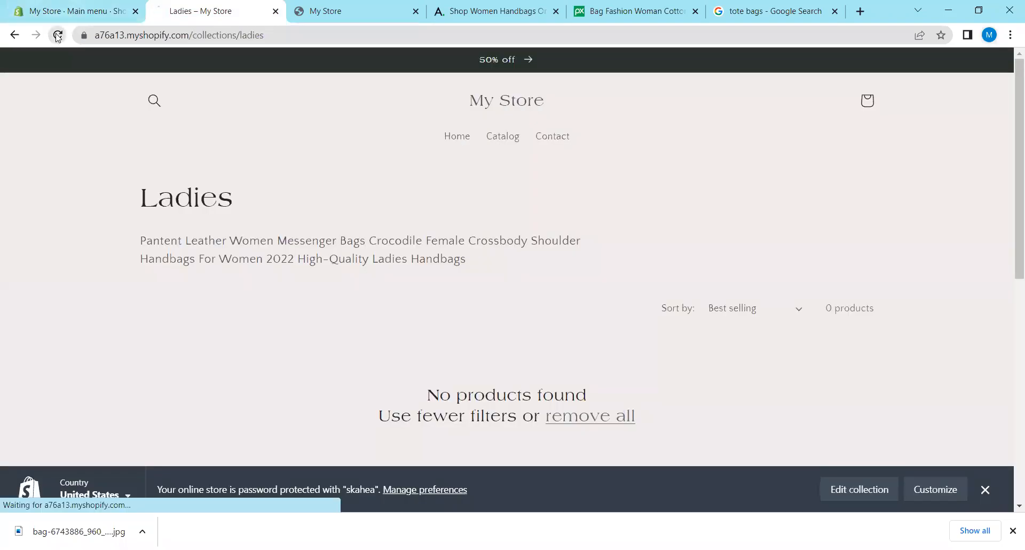
{"action": "left_click", "coordinate": [75, 11]}
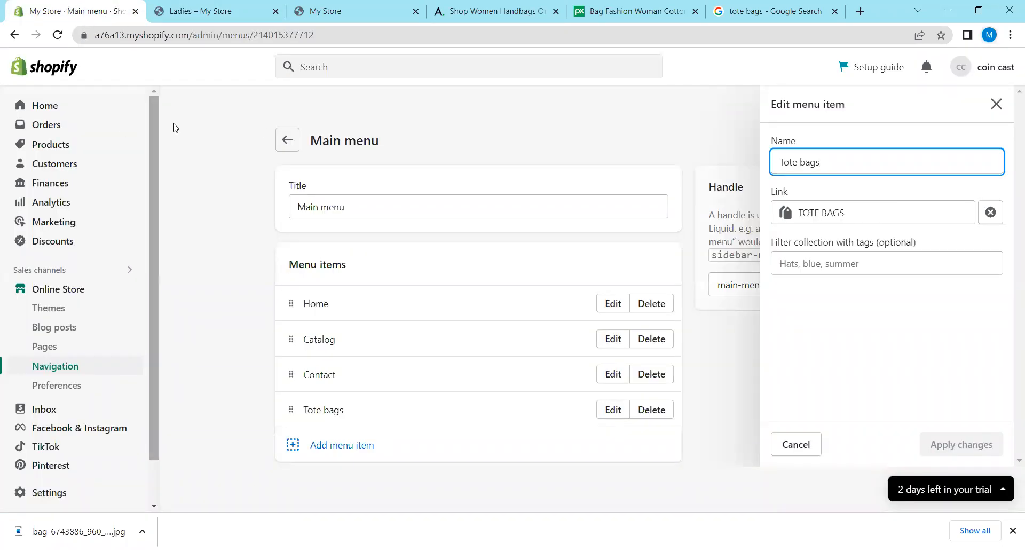
{"action": "left_click", "coordinate": [299, 142]}
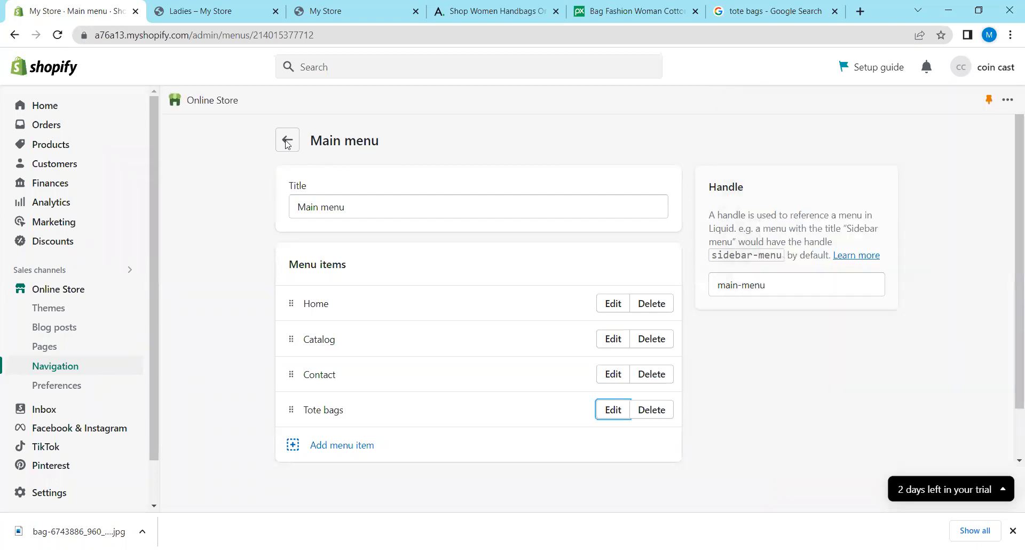
{"action": "left_click", "coordinate": [288, 142]}
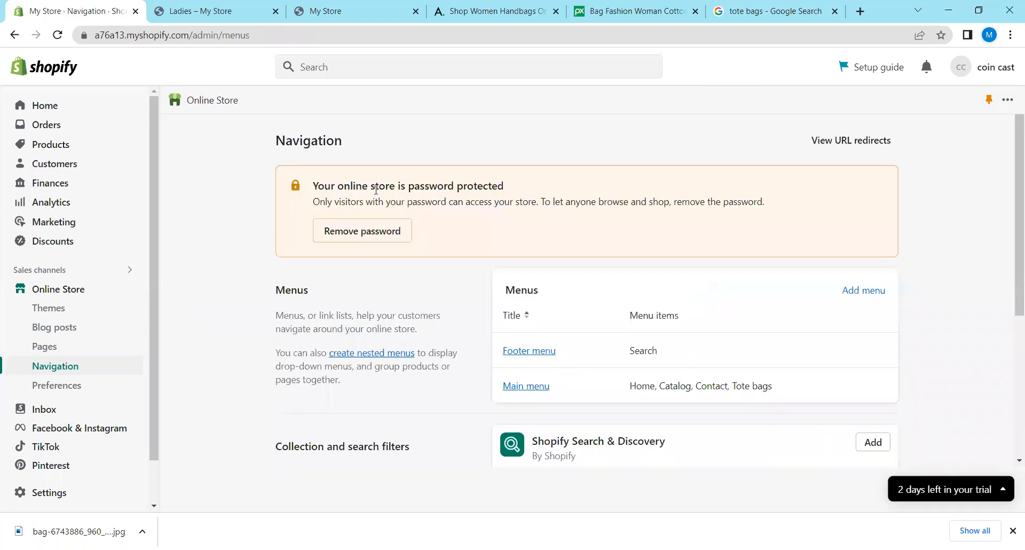
{"action": "scroll", "coordinate": [589, 256], "scroll_direction": "down", "scroll_amount": 2}
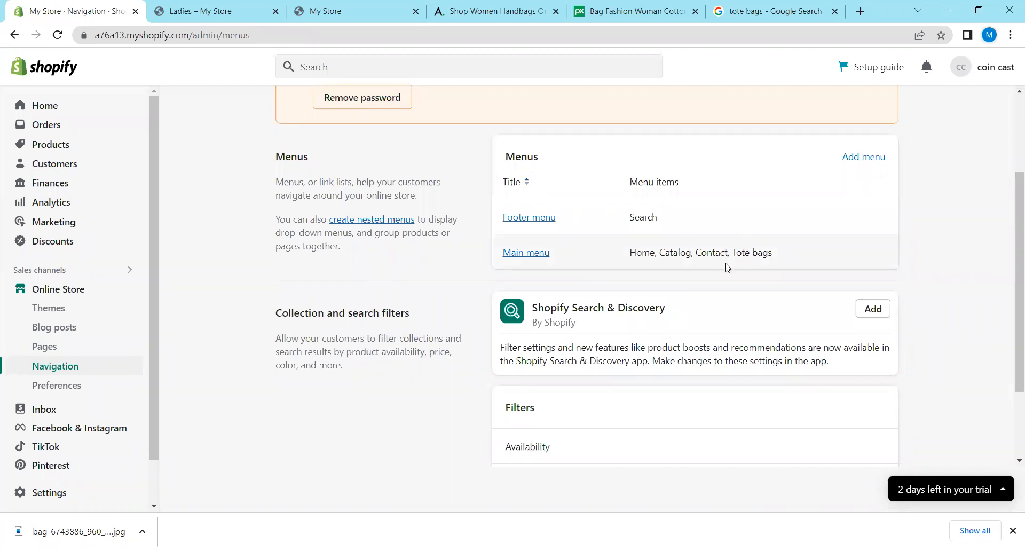
{"action": "scroll", "coordinate": [727, 261], "scroll_direction": "down", "scroll_amount": 2}
{"action": "scroll", "coordinate": [727, 261], "scroll_direction": "up", "scroll_amount": 5}
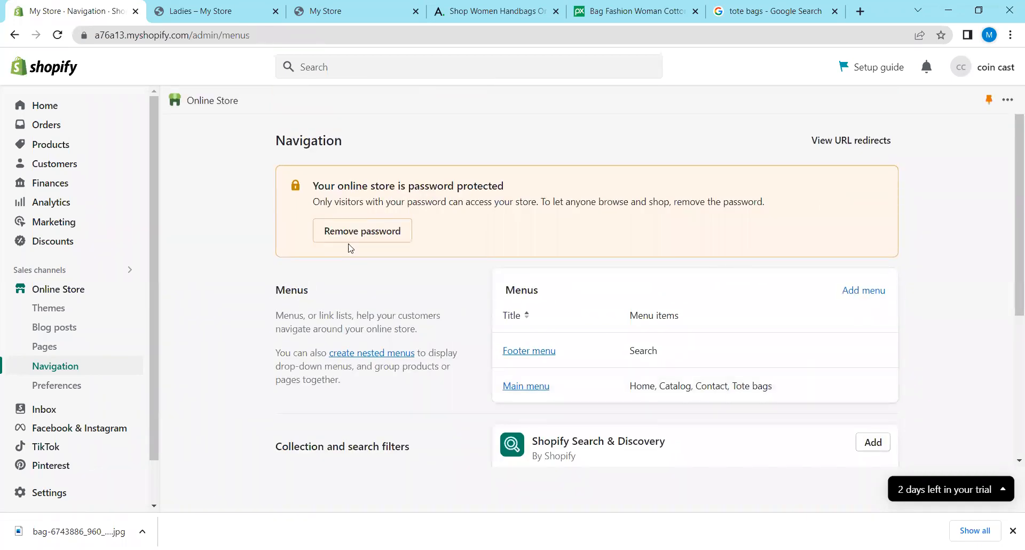
Make the TOTE BAGS collection available from the admin's collections list.
{"action": "left_click", "coordinate": [60, 348]}
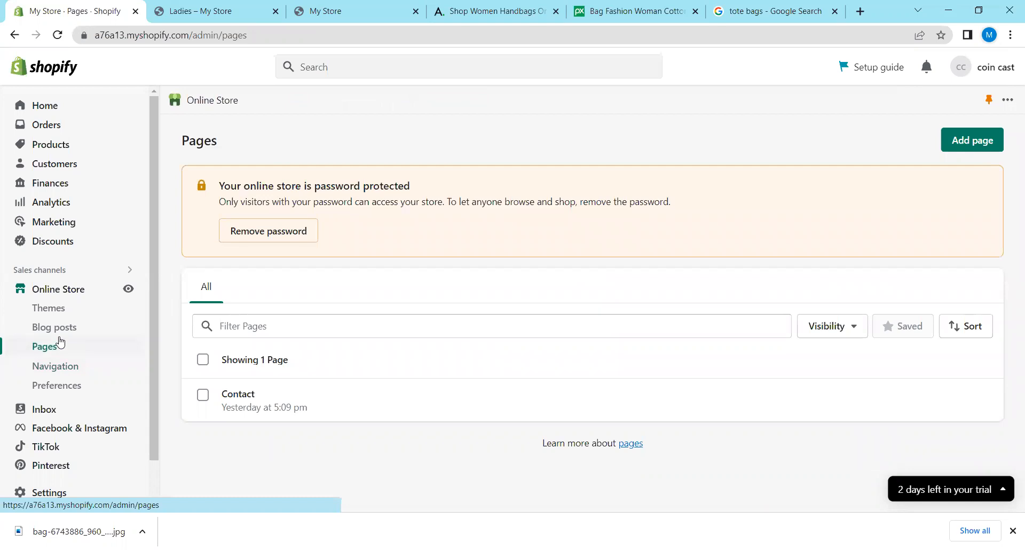
{"action": "left_click", "coordinate": [49, 369]}
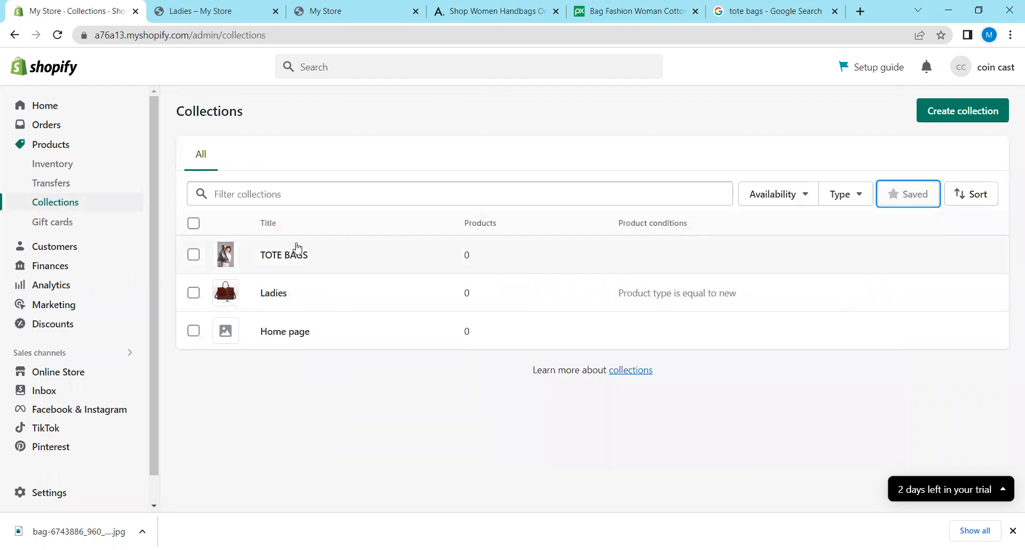
{"action": "left_click", "coordinate": [193, 254]}
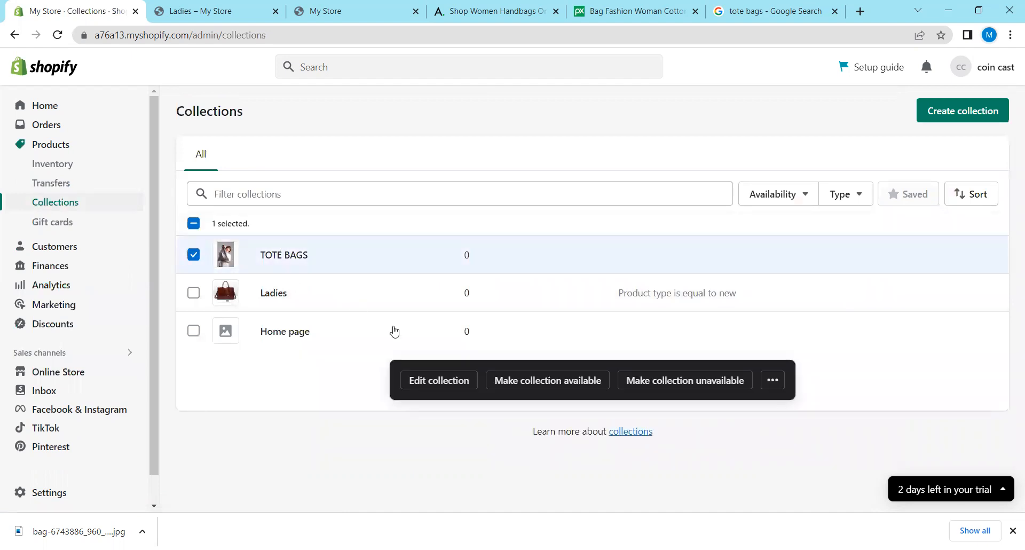
{"action": "left_click", "coordinate": [543, 389]}
{"action": "left_click", "coordinate": [654, 364]}
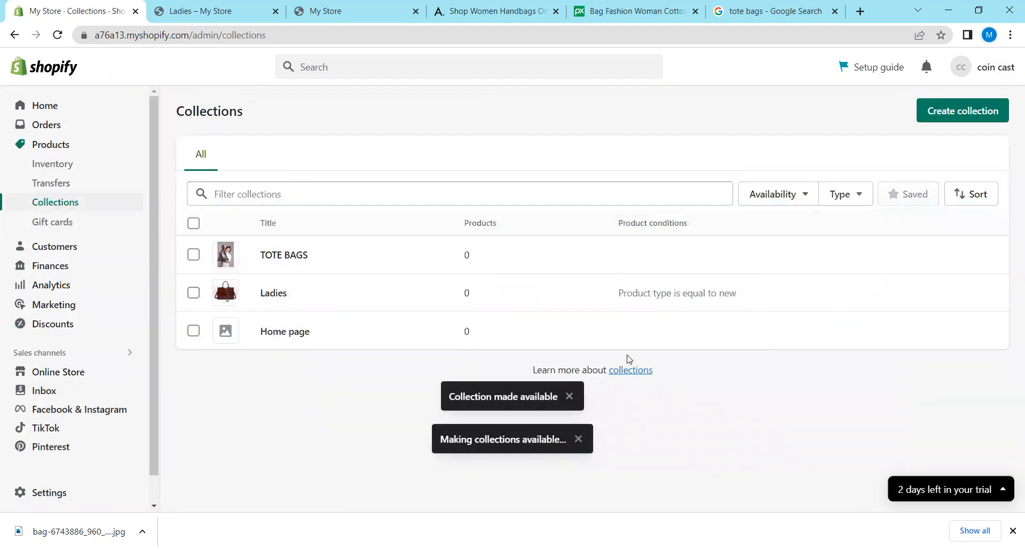
Reload the storefront and examine the collection page behind the Tote bags navigation link.
{"action": "left_click", "coordinate": [237, 6]}
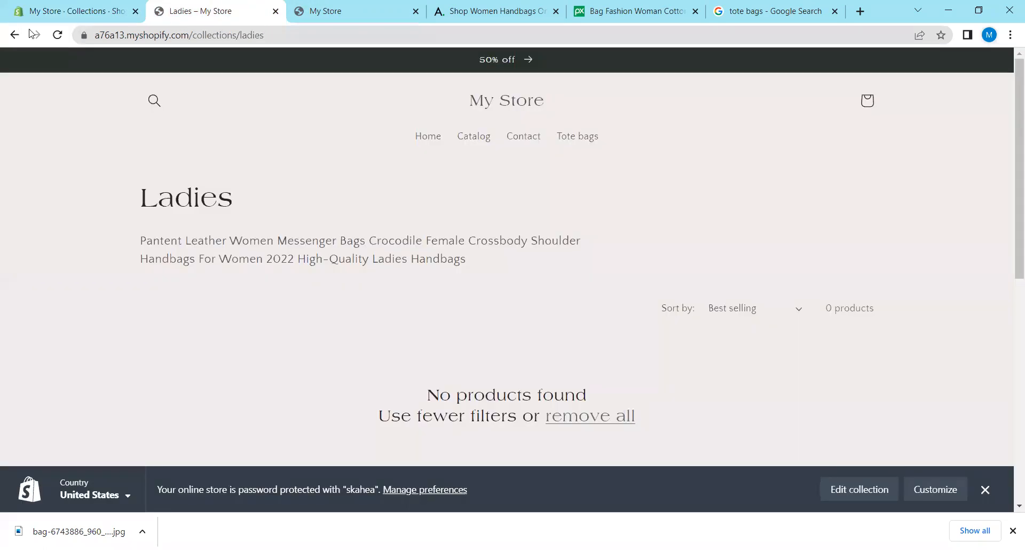
{"action": "left_click", "coordinate": [60, 35]}
{"action": "left_click", "coordinate": [568, 142]}
{"action": "scroll", "coordinate": [384, 214], "scroll_direction": "down", "scroll_amount": 2}
{"action": "scroll", "coordinate": [382, 213], "scroll_direction": "up", "scroll_amount": 2}
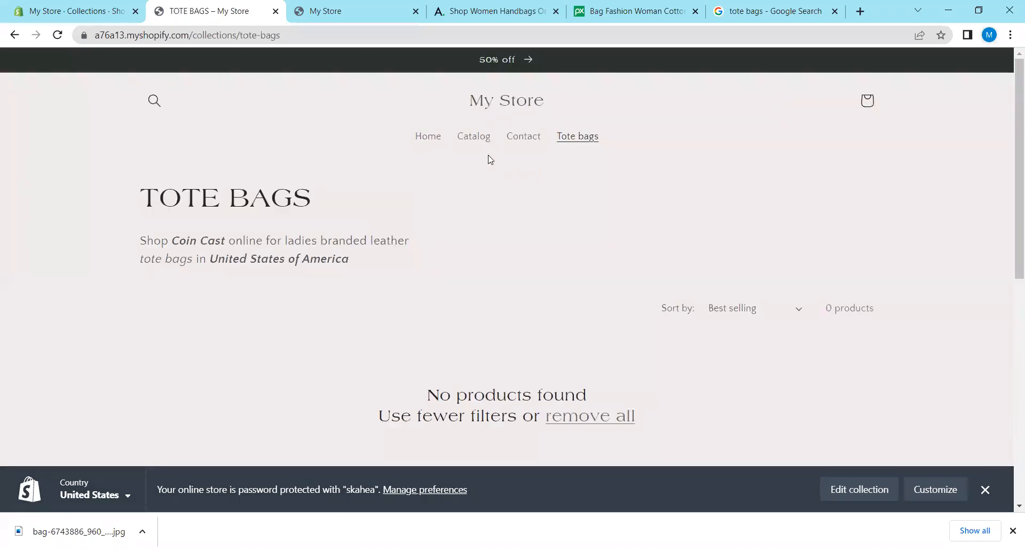
Compare the Astore handbags site's navigation and Products submenu with the storefront's Tote bags menu link.
{"action": "left_click", "coordinate": [640, 8]}
{"action": "left_click", "coordinate": [405, 8]}
{"action": "left_click", "coordinate": [481, 10]}
{"action": "scroll", "coordinate": [473, 218], "scroll_direction": "up", "scroll_amount": 10}
{"action": "scroll", "coordinate": [512, 213], "scroll_direction": "up", "scroll_amount": 10}
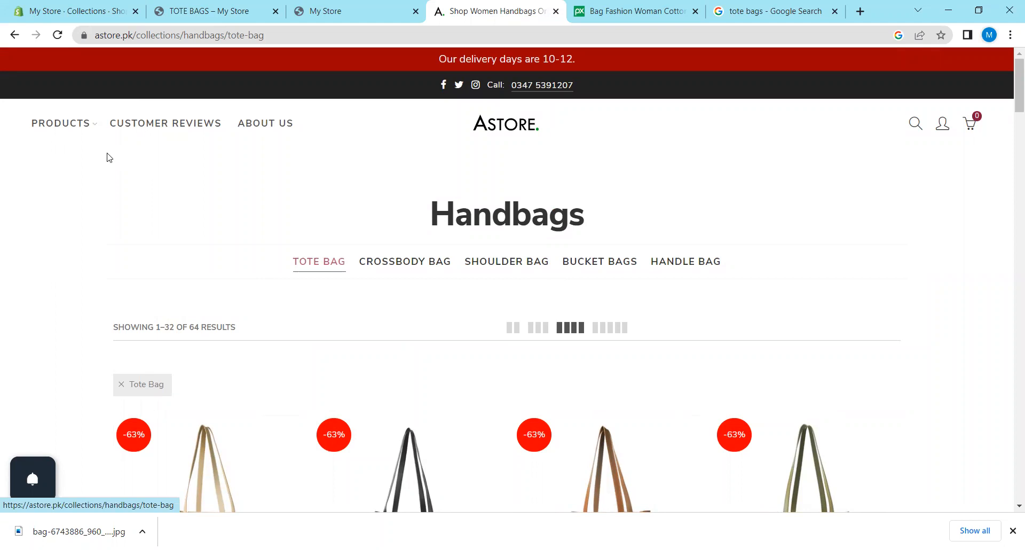
{"action": "mouse_move", "coordinate": [30, 124]}
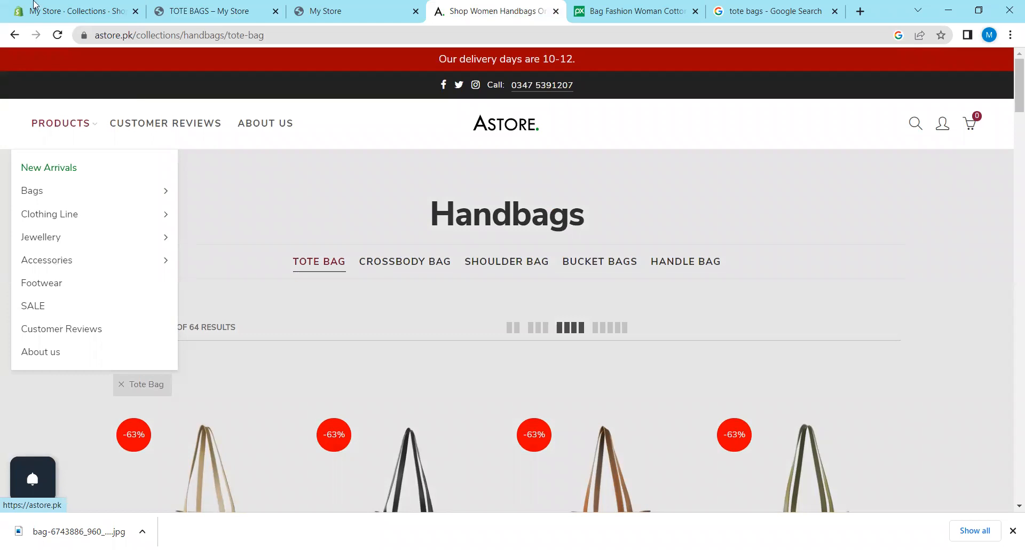
{"action": "left_click", "coordinate": [75, 11]}
{"action": "left_click", "coordinate": [193, 7]}
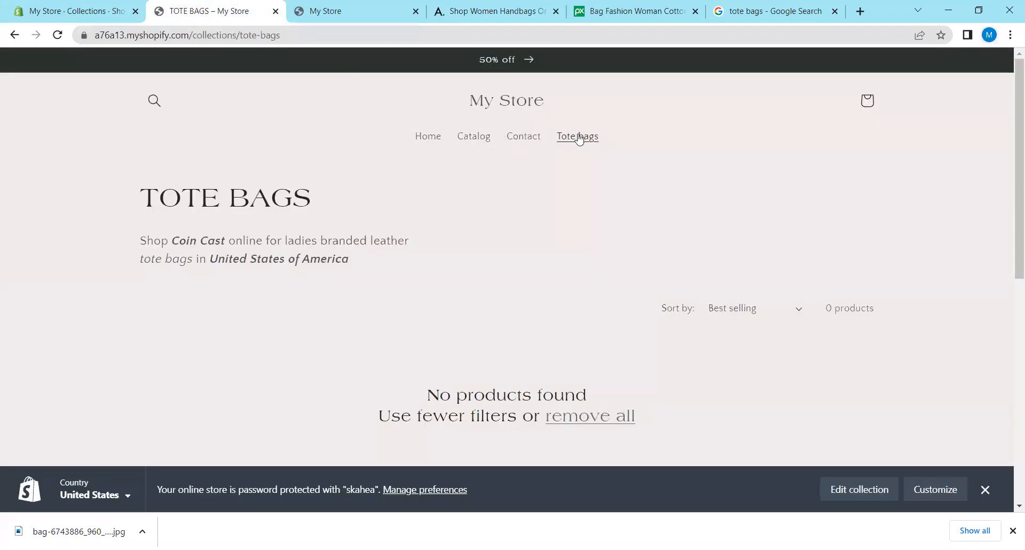
{"action": "left_click", "coordinate": [435, 6]}
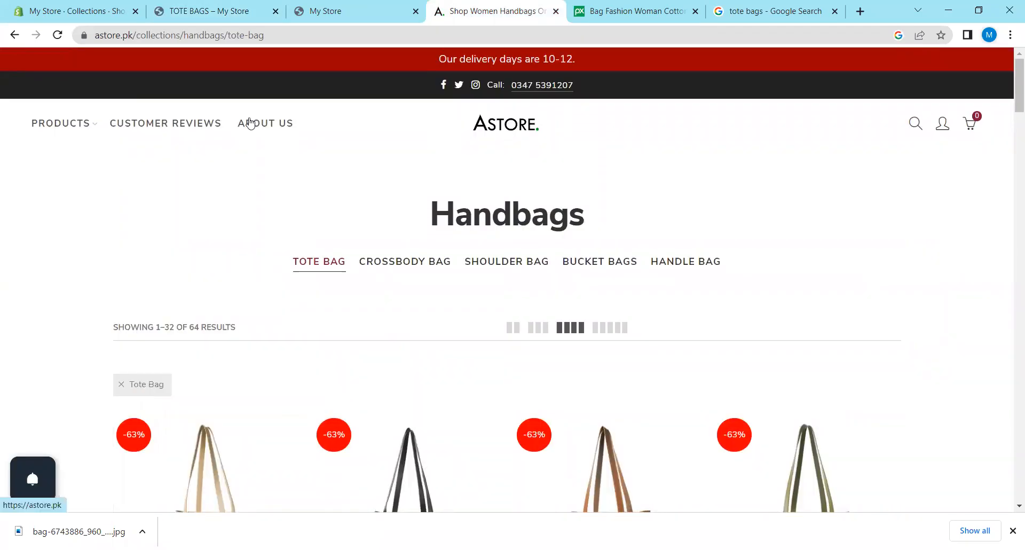
{"action": "left_click", "coordinate": [75, 11]}
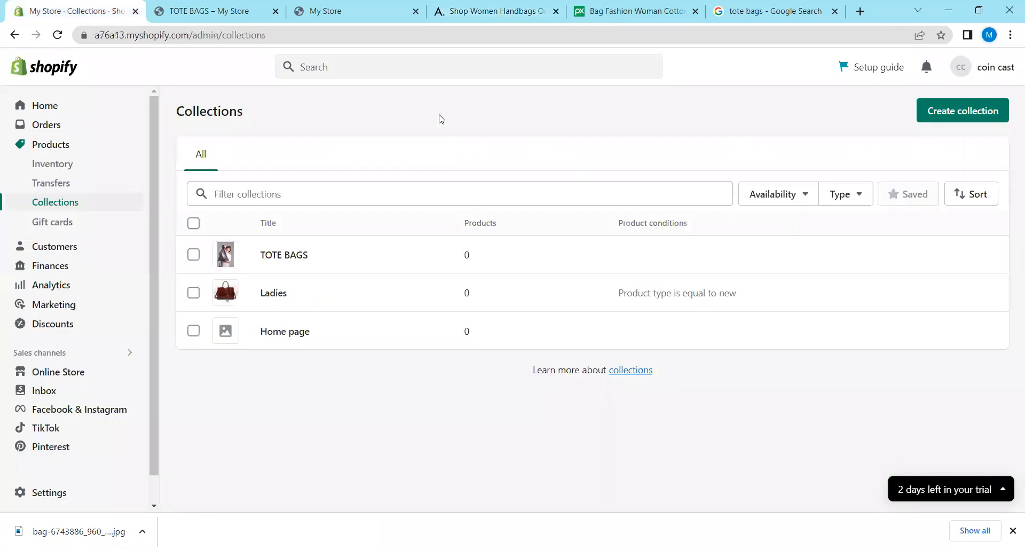
Return to the storefront's home page and look through its collection and video sections.
{"action": "left_click", "coordinate": [241, 7]}
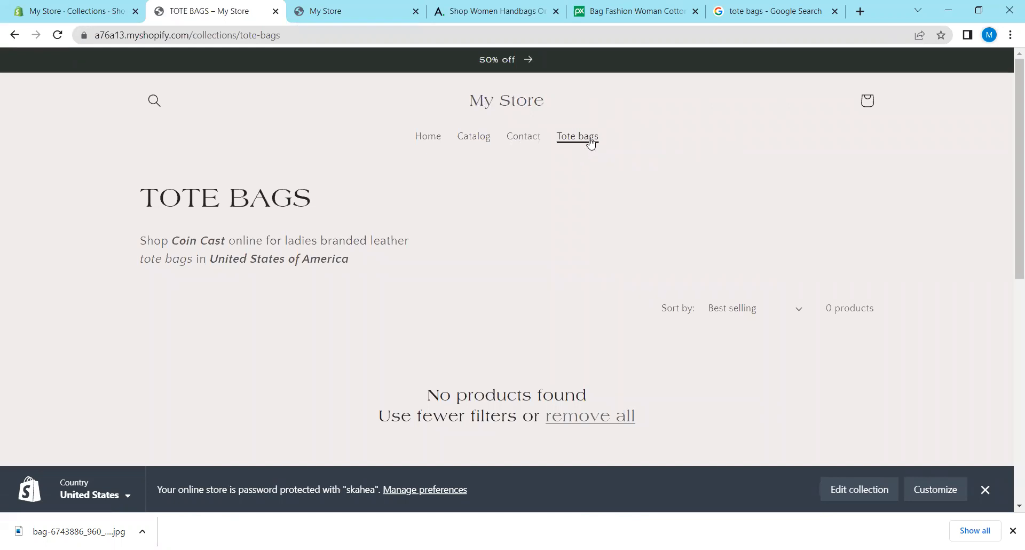
{"action": "left_click", "coordinate": [436, 142]}
{"action": "scroll", "coordinate": [456, 220], "scroll_direction": "down", "scroll_amount": 5}
{"action": "scroll", "coordinate": [443, 225], "scroll_direction": "down", "scroll_amount": 4}
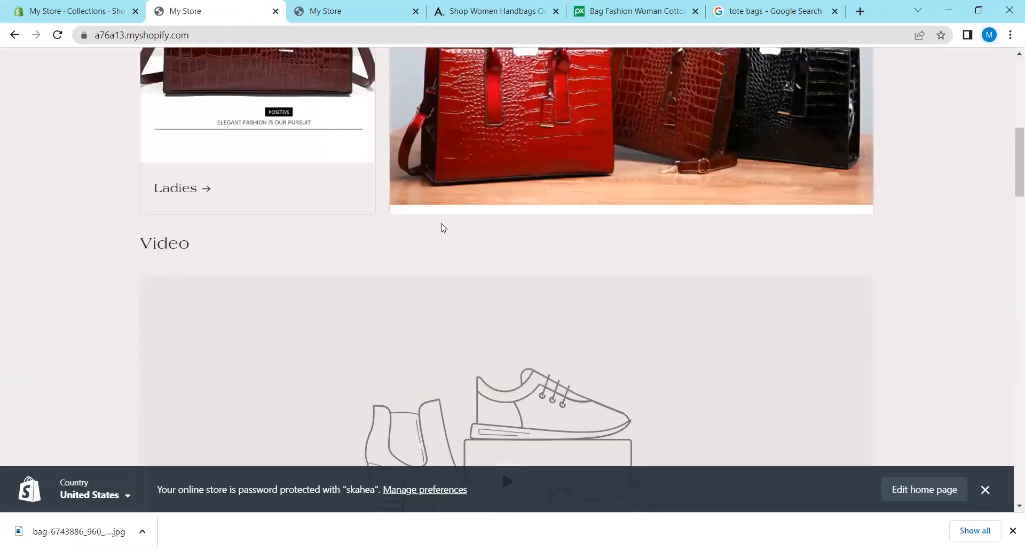
Return to the store admin's collections list and make the Ladies collection available.
{"action": "scroll", "coordinate": [215, 181], "scroll_direction": "up", "scroll_amount": 6}
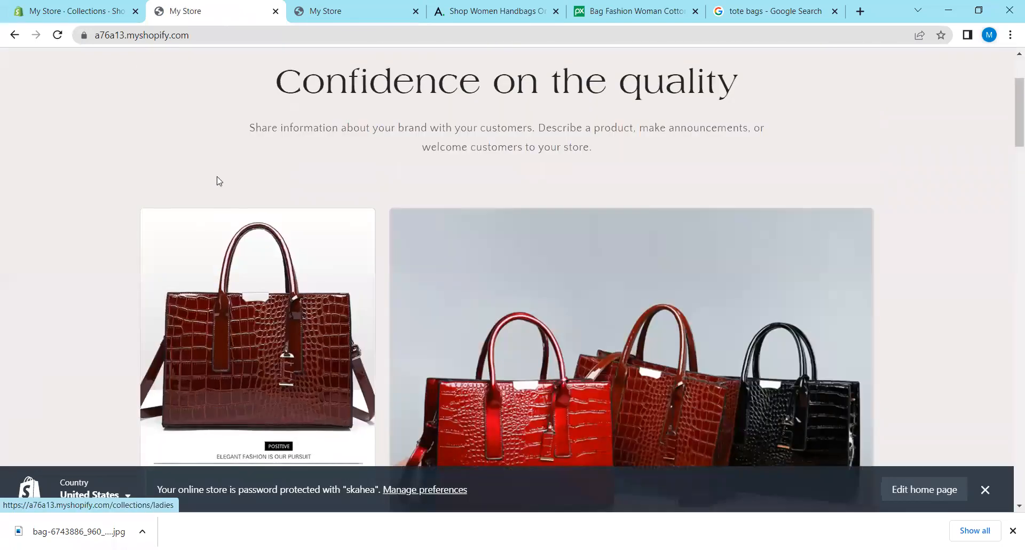
{"action": "scroll", "coordinate": [217, 179], "scroll_direction": "up", "scroll_amount": 3}
{"action": "left_click", "coordinate": [41, 9]}
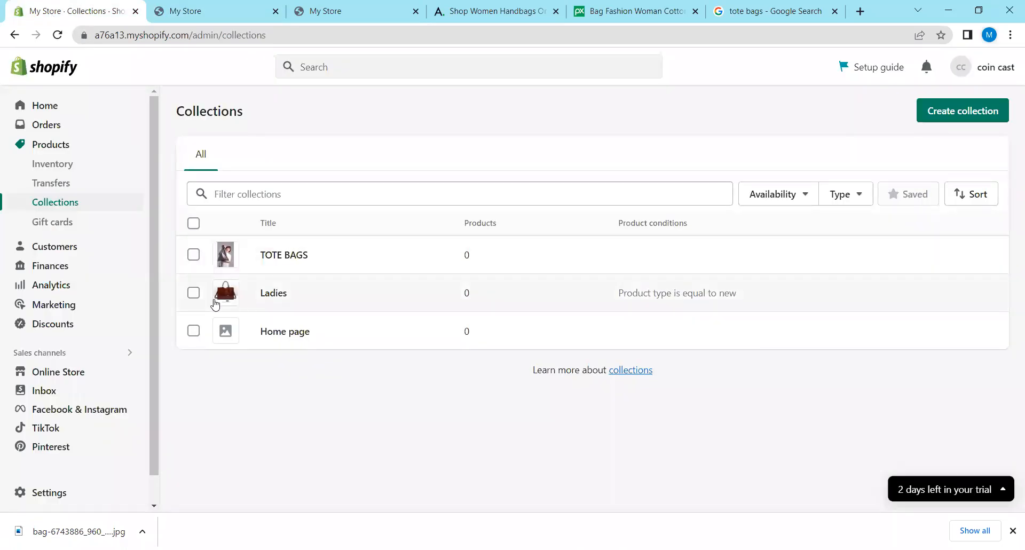
{"action": "left_click", "coordinate": [193, 293]}
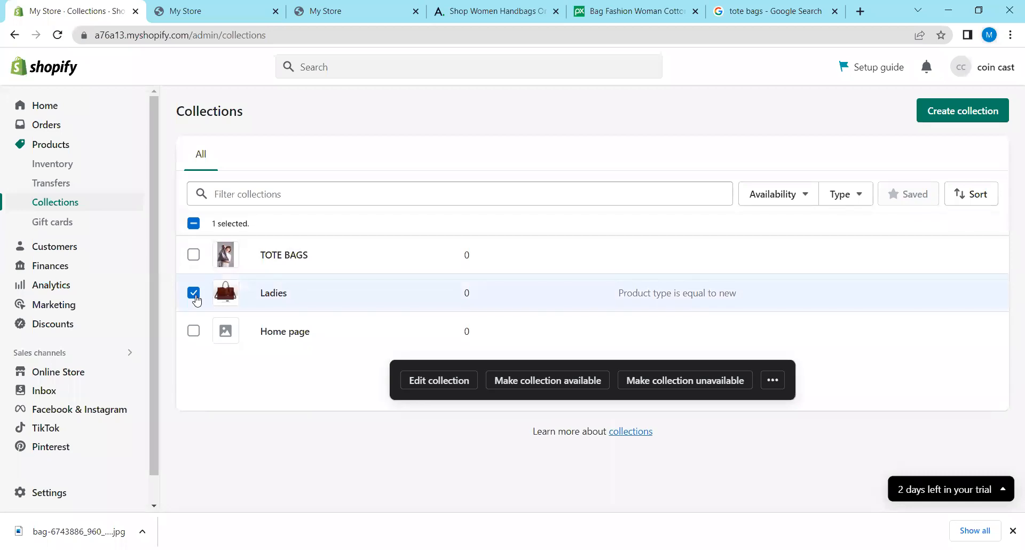
{"action": "left_click", "coordinate": [514, 382]}
{"action": "left_click", "coordinate": [632, 373]}
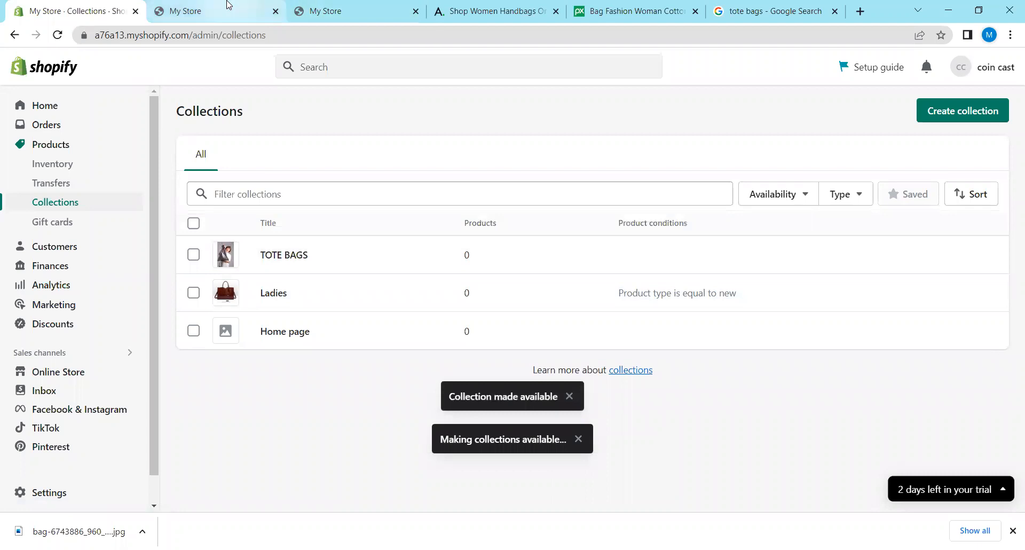
Reload the storefront's home page to check its navigation, and return to the admin's collections list.
{"action": "left_click", "coordinate": [256, 9]}
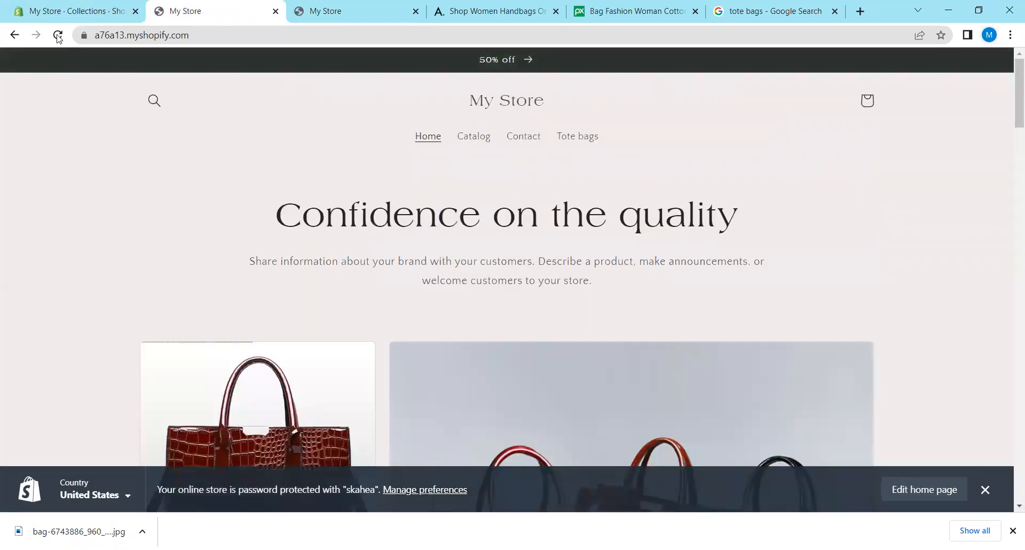
{"action": "left_click", "coordinate": [58, 35]}
{"action": "left_click", "coordinate": [59, 5]}
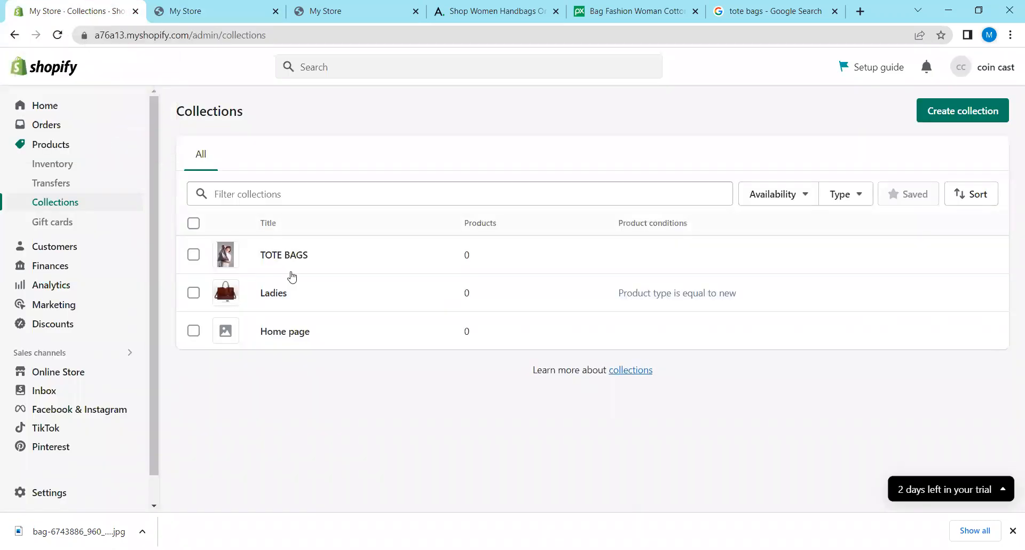
Filter the collections list by the Manual type, and return to viewing all collections.
{"action": "left_click", "coordinate": [790, 194]}
{"action": "left_click", "coordinate": [839, 196]}
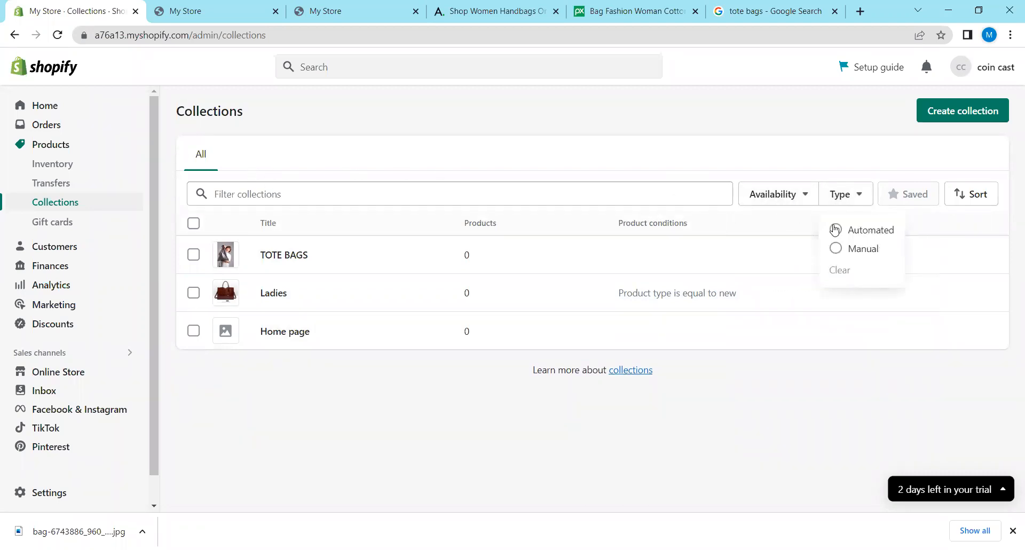
{"action": "left_click", "coordinate": [835, 249]}
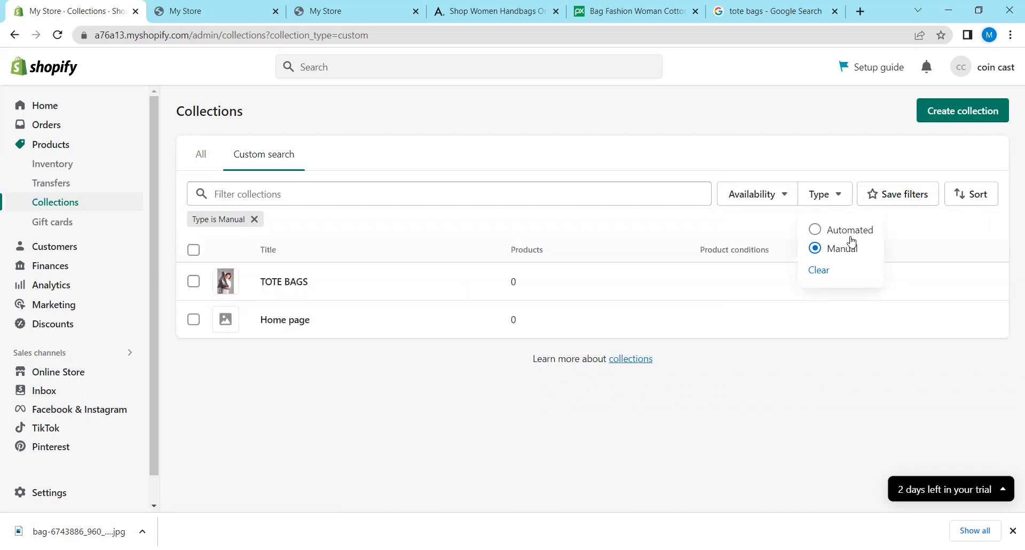
{"action": "left_click", "coordinate": [202, 156]}
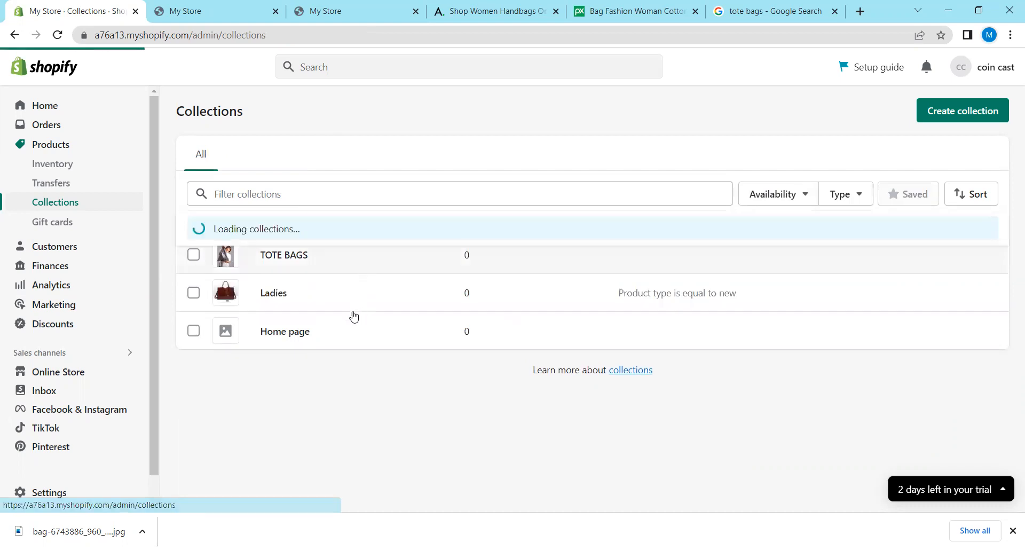
{"action": "left_click", "coordinate": [849, 198]}
{"action": "left_click", "coordinate": [848, 247]}
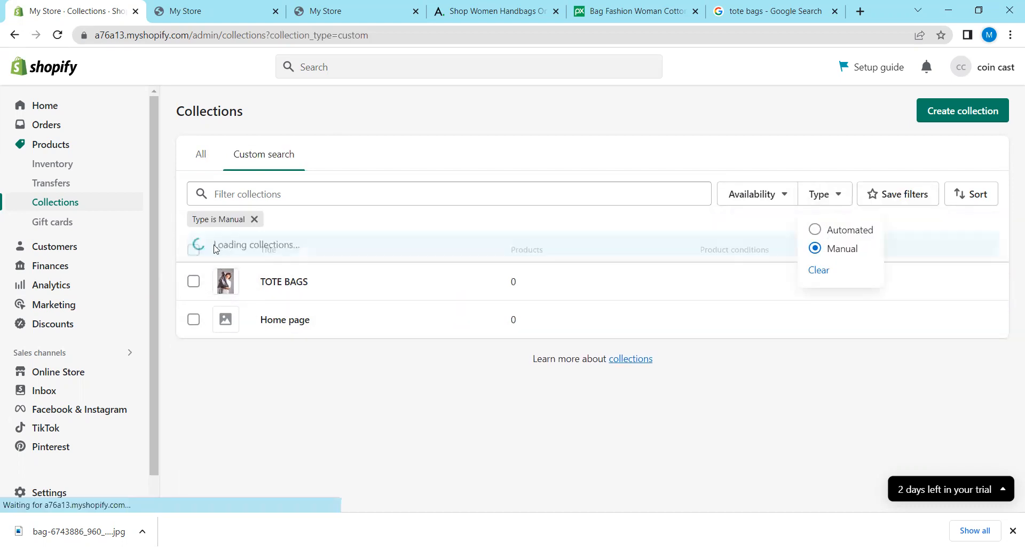
{"action": "left_click", "coordinate": [205, 157]}
Open the Ladies collection and examine its description, product conditions, product list and search engine listing.
{"action": "left_click", "coordinate": [260, 288]}
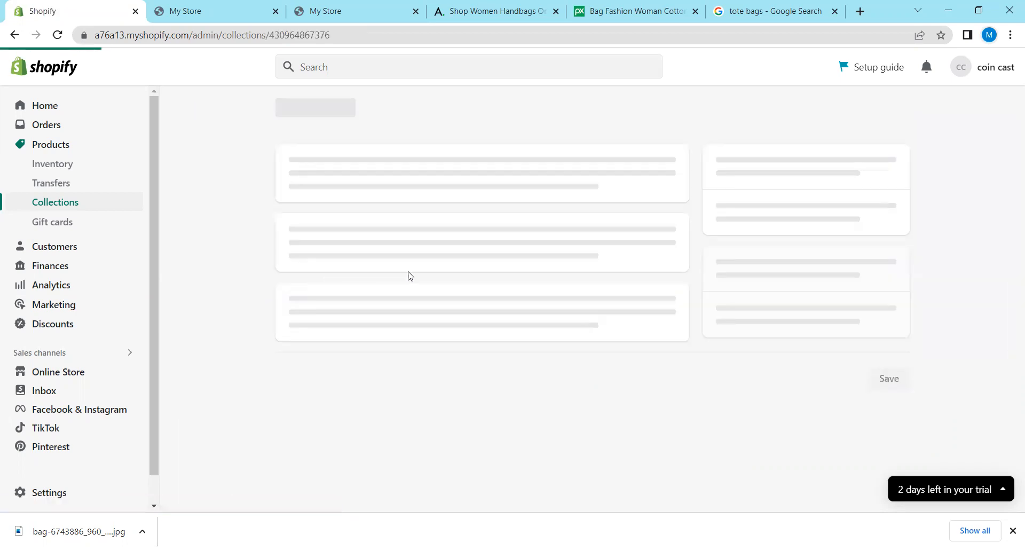
{"action": "scroll", "coordinate": [421, 273], "scroll_direction": "down", "scroll_amount": 3}
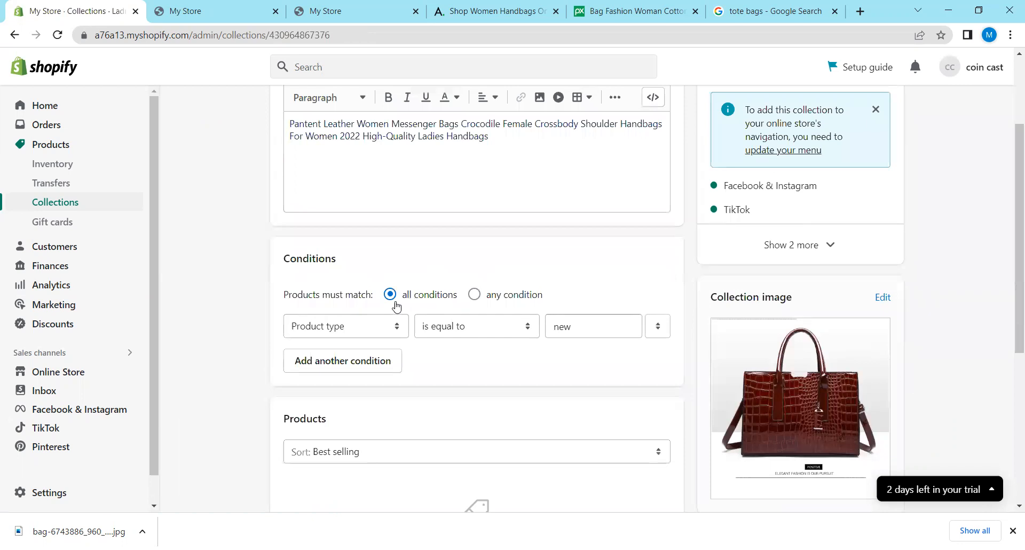
{"action": "scroll", "coordinate": [396, 304], "scroll_direction": "down", "scroll_amount": 3}
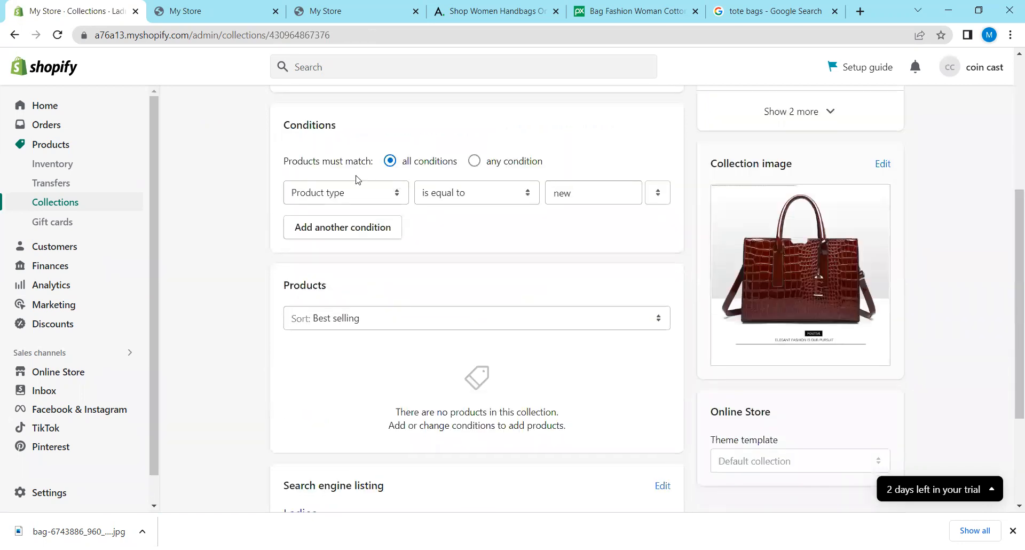
{"action": "left_click_drag", "start_coordinate": [274, 124], "coordinate": [338, 127]}
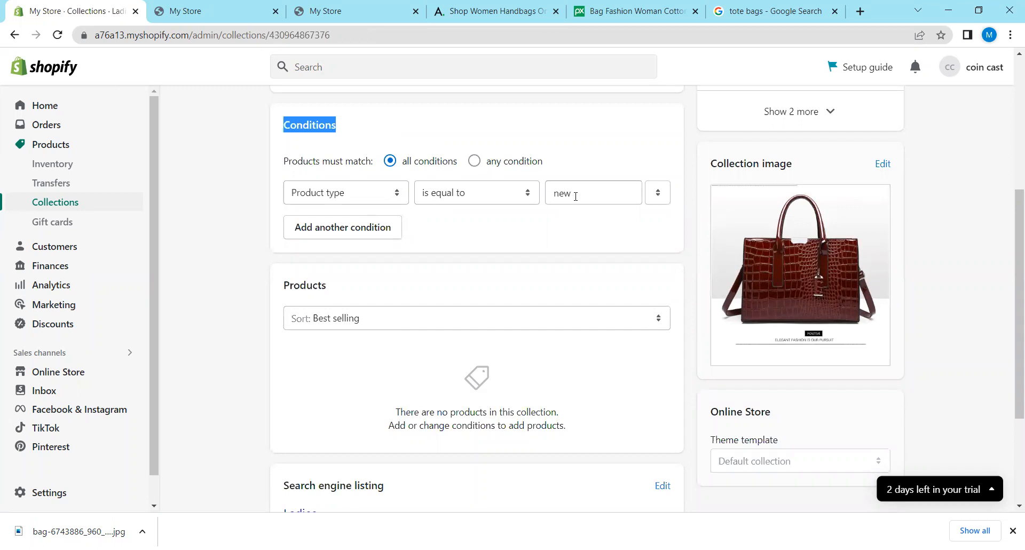
{"action": "scroll", "coordinate": [472, 237], "scroll_direction": "down", "scroll_amount": 1}
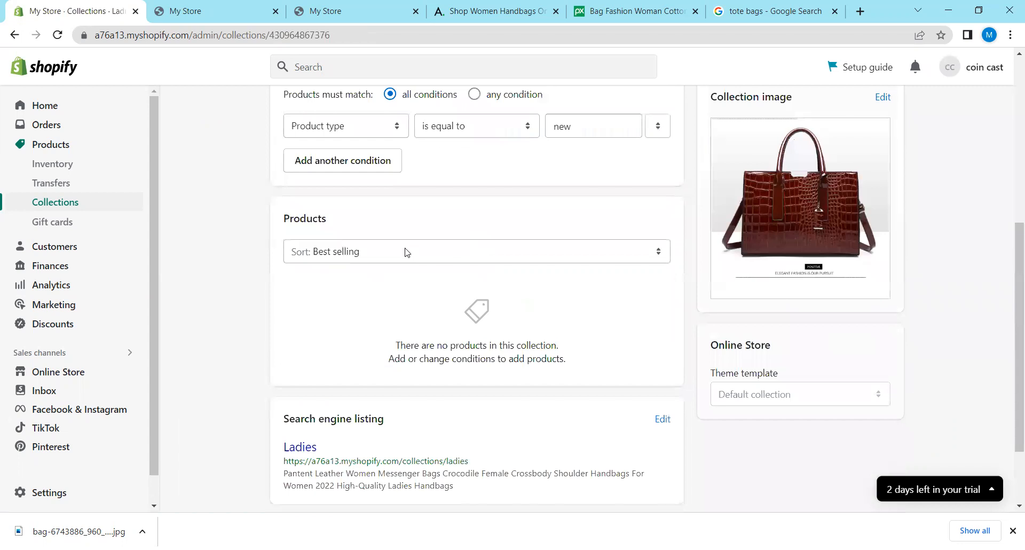
{"action": "scroll", "coordinate": [407, 253], "scroll_direction": "down", "scroll_amount": 1}
{"action": "scroll", "coordinate": [408, 252], "scroll_direction": "up", "scroll_amount": 6}
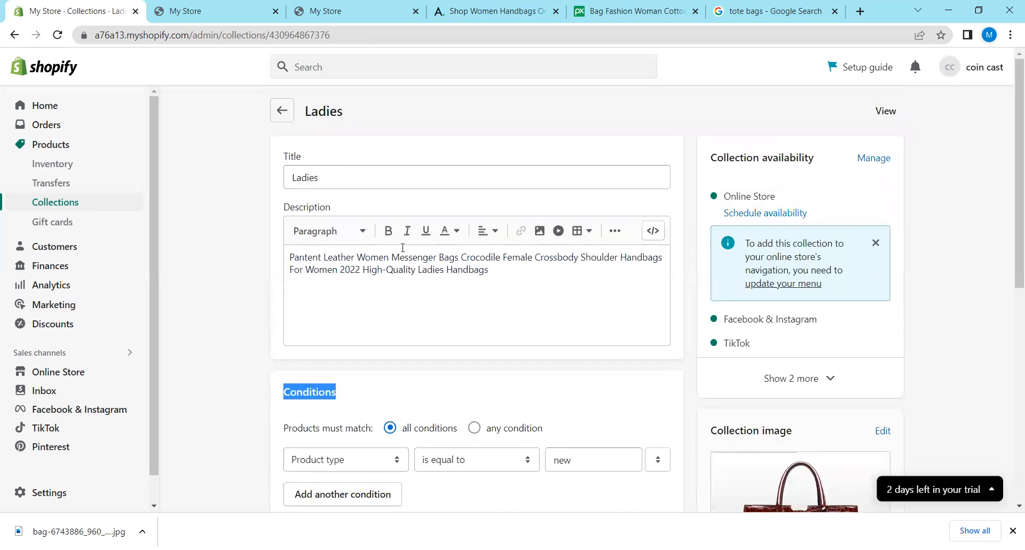
{"action": "scroll", "coordinate": [402, 247], "scroll_direction": "down", "scroll_amount": 1}
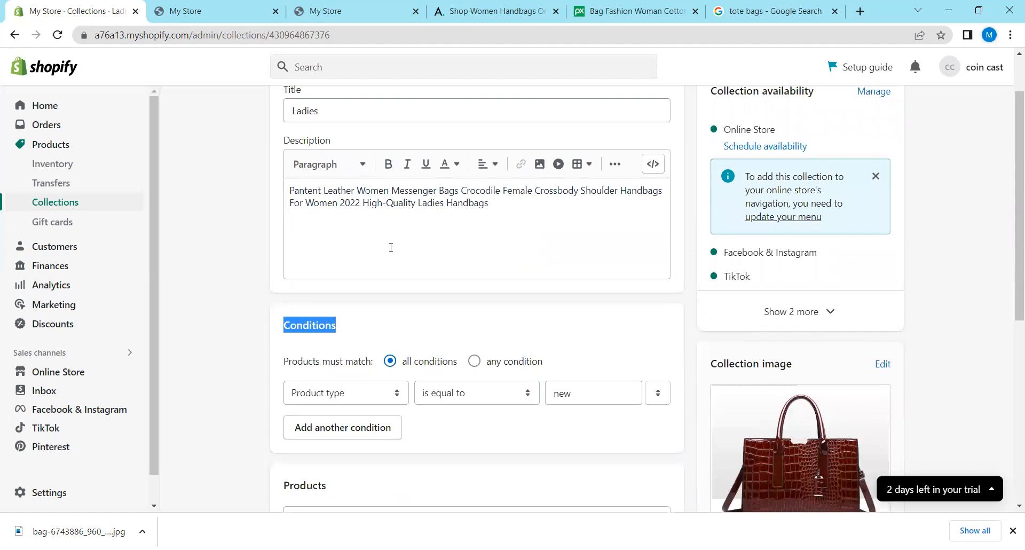
Look over the storefront's home page and compare it with the Ladies collection's availability, conditions and products.
{"action": "left_click", "coordinate": [240, 16]}
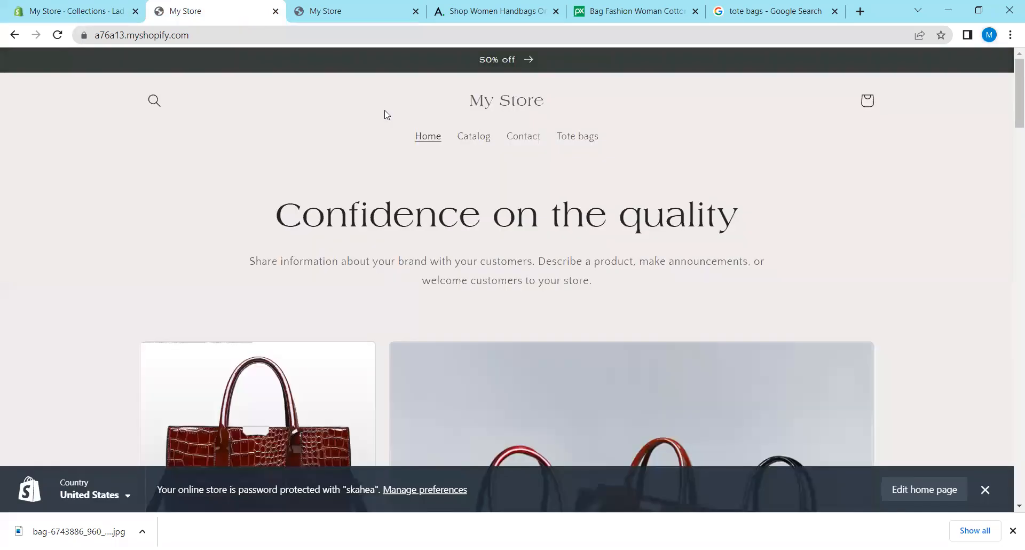
{"action": "scroll", "coordinate": [448, 204], "scroll_direction": "down", "scroll_amount": 3}
{"action": "left_click", "coordinate": [44, 5]}
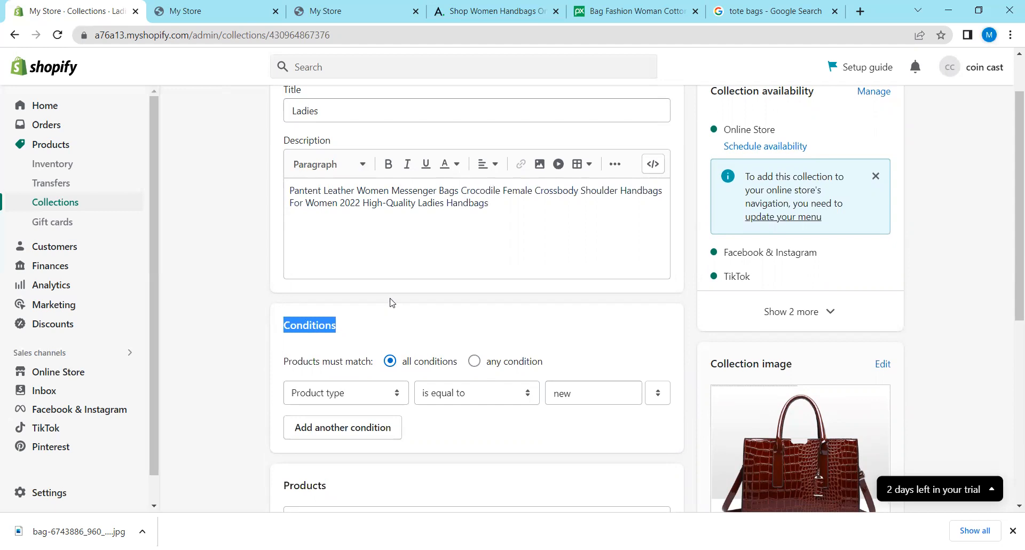
{"action": "scroll", "coordinate": [411, 415], "scroll_direction": "down", "scroll_amount": 2}
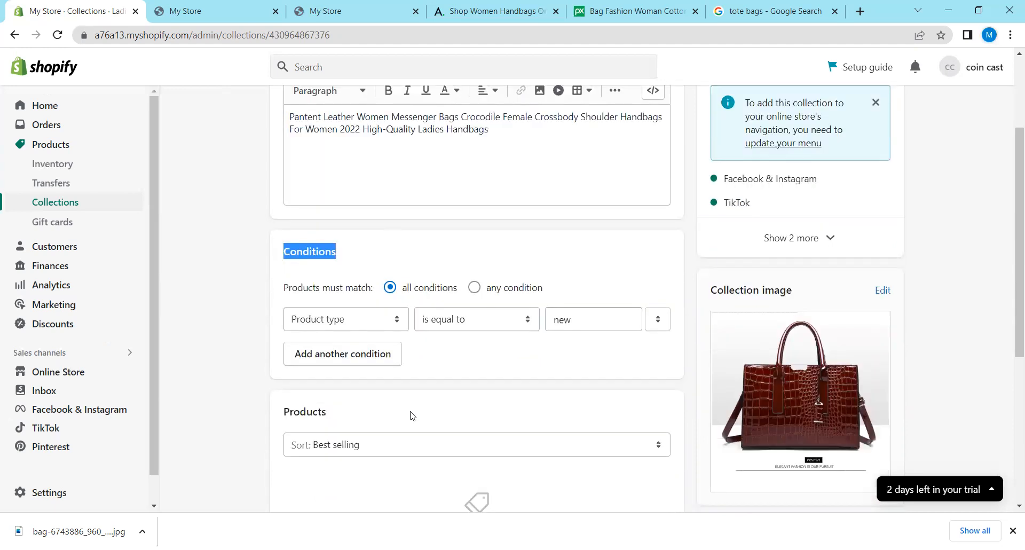
{"action": "scroll", "coordinate": [476, 229], "scroll_direction": "up", "scroll_amount": 2}
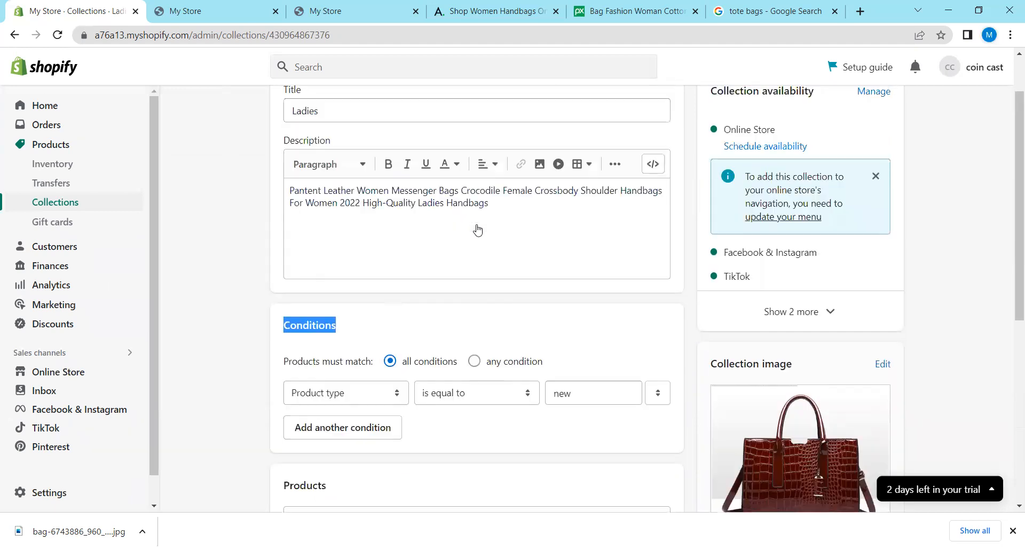
{"action": "scroll", "coordinate": [476, 229], "scroll_direction": "up", "scroll_amount": 1}
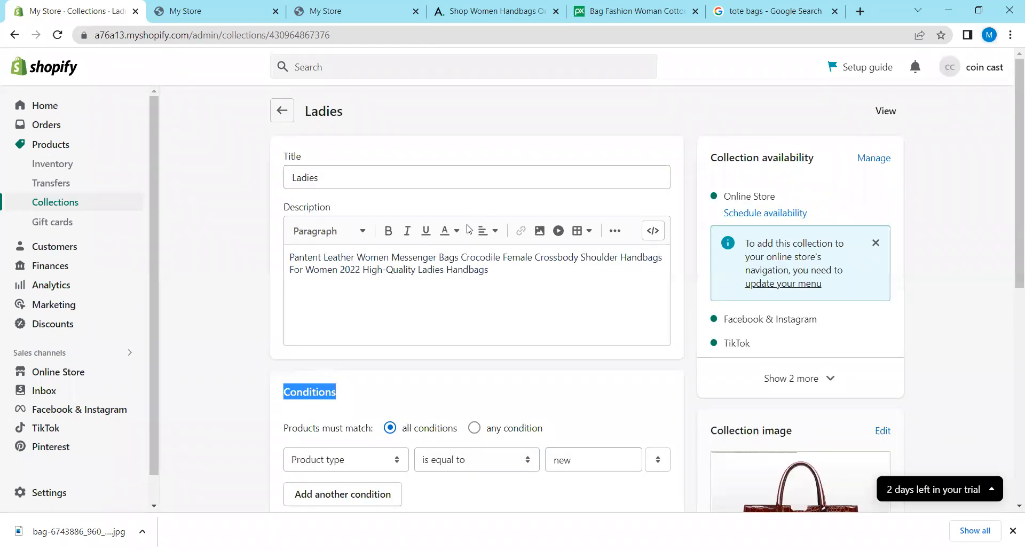
{"action": "scroll", "coordinate": [467, 229], "scroll_direction": "down", "scroll_amount": 2}
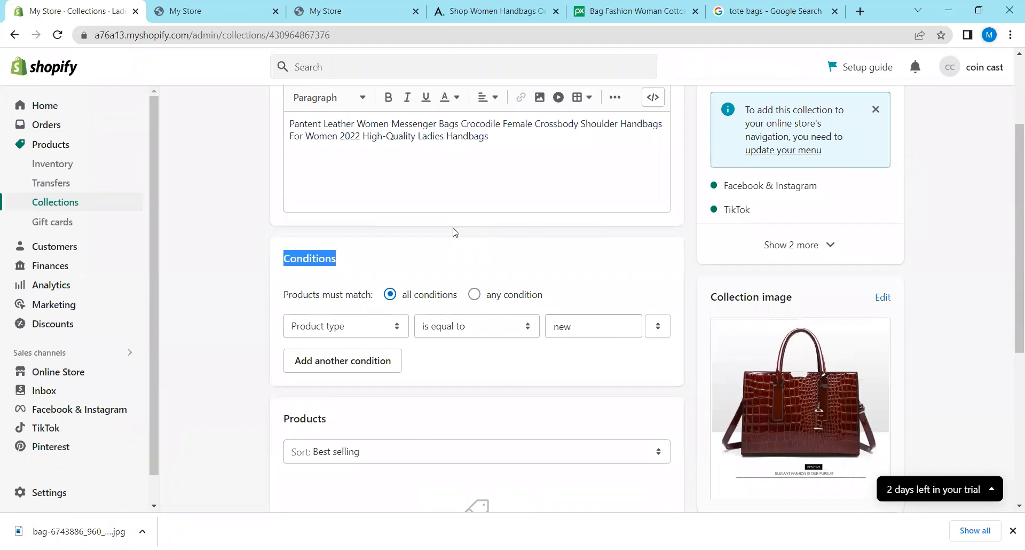
{"action": "scroll", "coordinate": [454, 231], "scroll_direction": "down", "scroll_amount": 4}
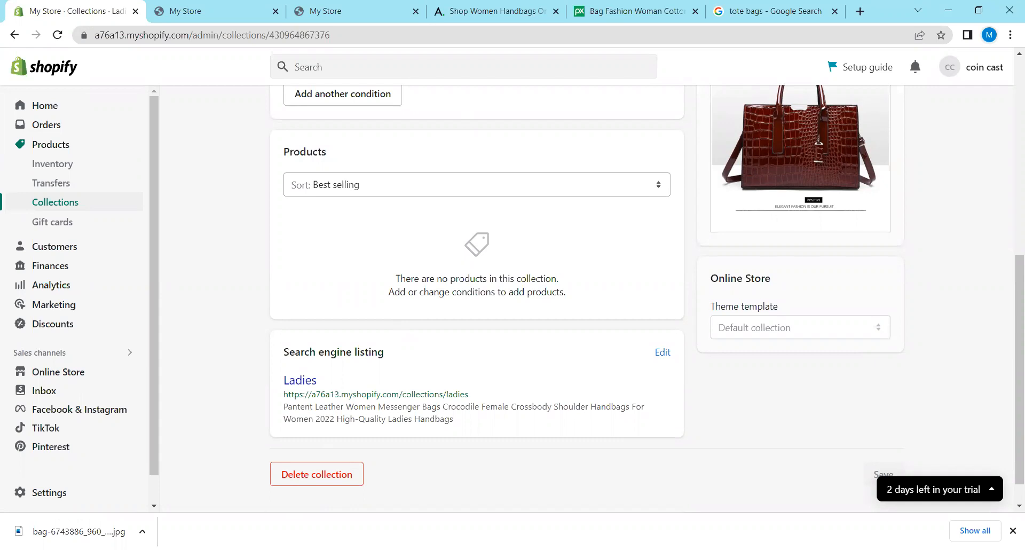
{"action": "scroll", "coordinate": [549, 163], "scroll_direction": "up", "scroll_amount": 6}
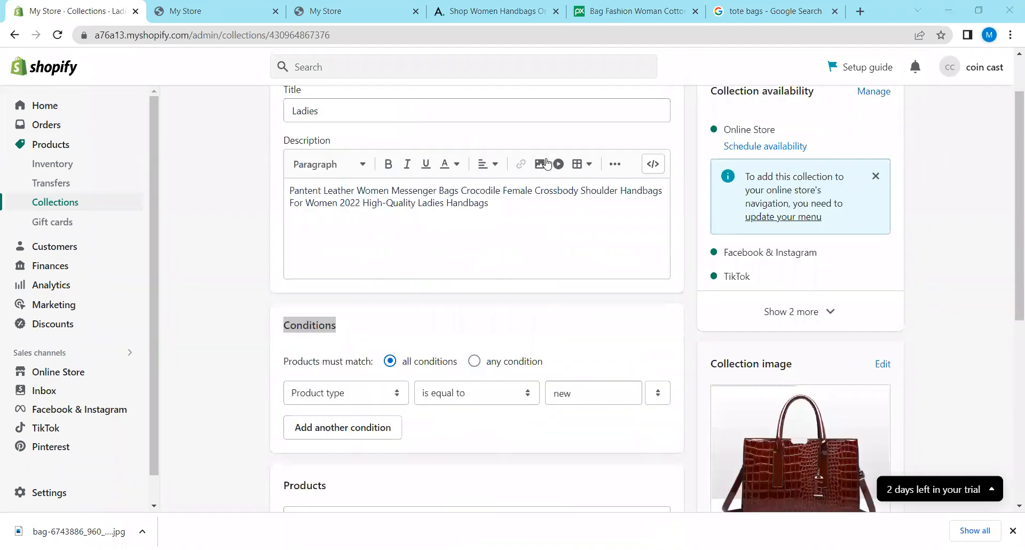
Open the online store's main menu from the Ladies collection and start a new menu item named "Ladies bags".
{"action": "left_click", "coordinate": [798, 219]}
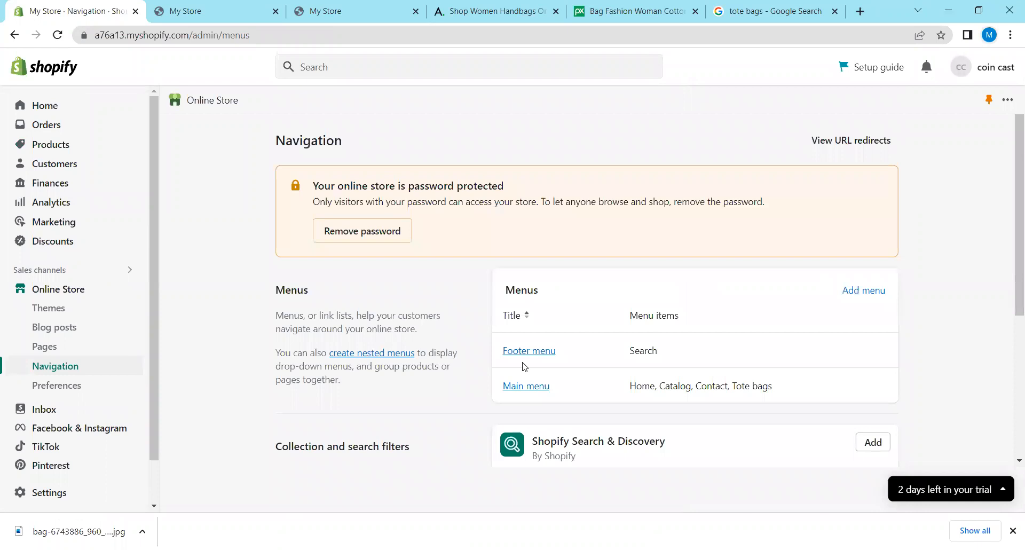
{"action": "scroll", "coordinate": [525, 367], "scroll_direction": "down", "scroll_amount": 1}
{"action": "left_click", "coordinate": [524, 318]}
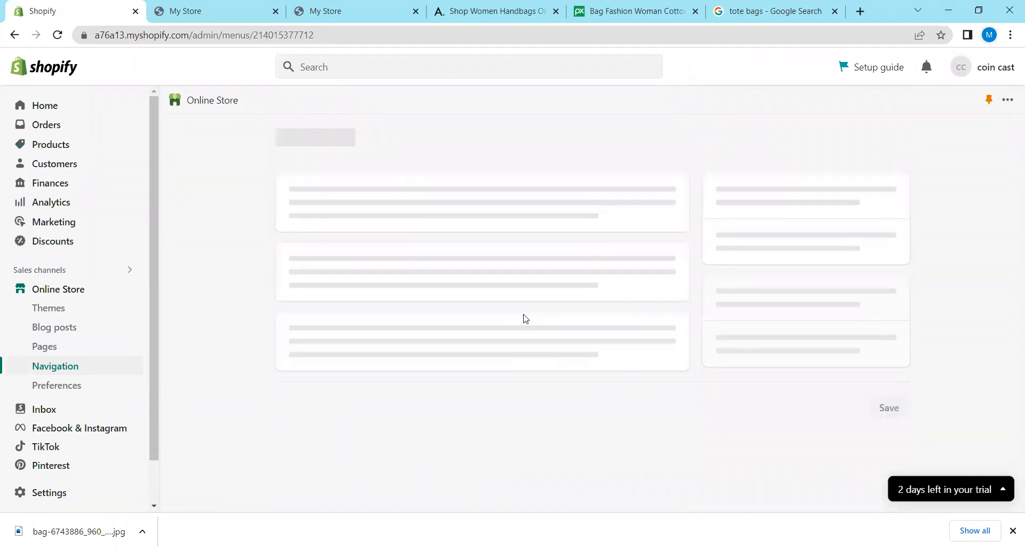
{"action": "scroll", "coordinate": [525, 319], "scroll_direction": "down", "scroll_amount": 1}
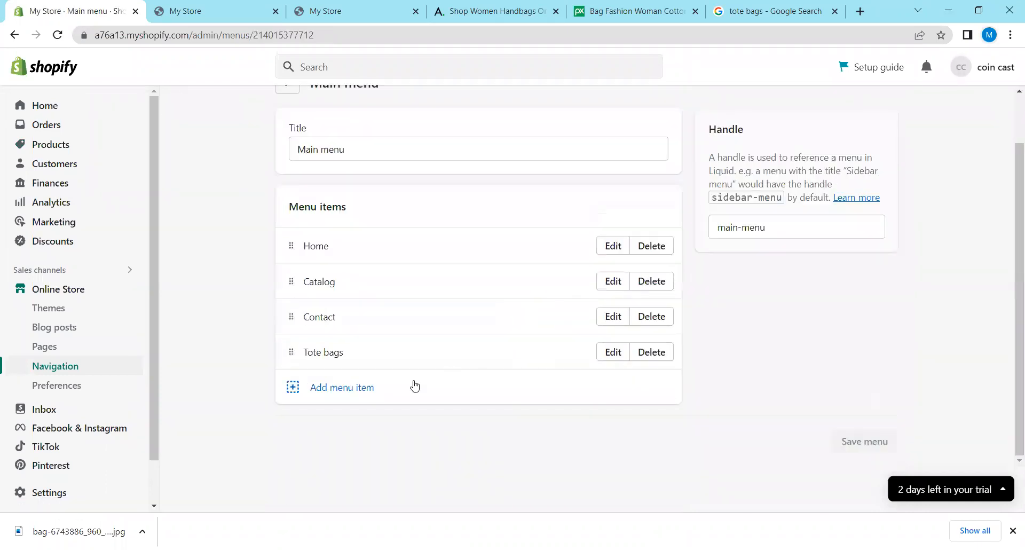
{"action": "left_click", "coordinate": [339, 387]}
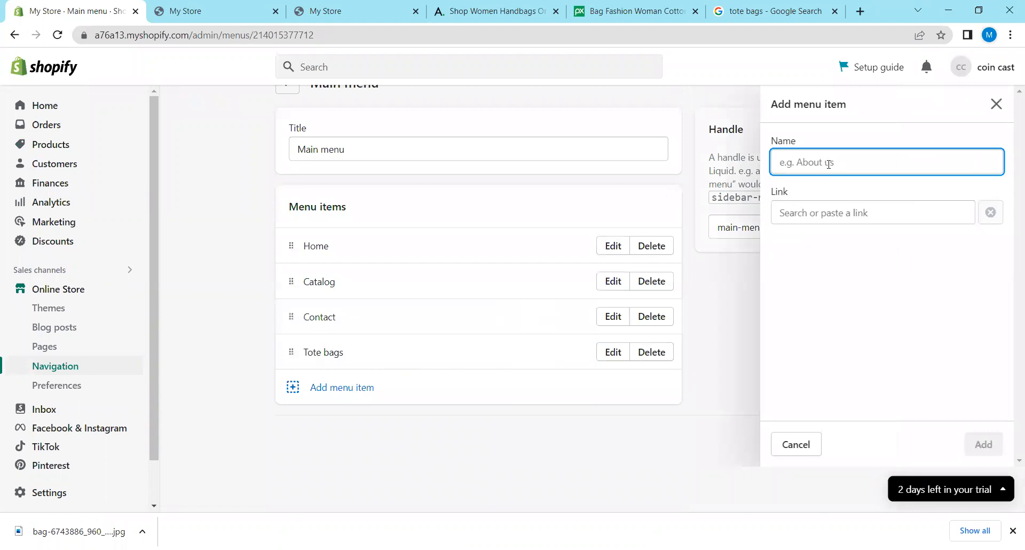
{"action": "type", "text": "la"}
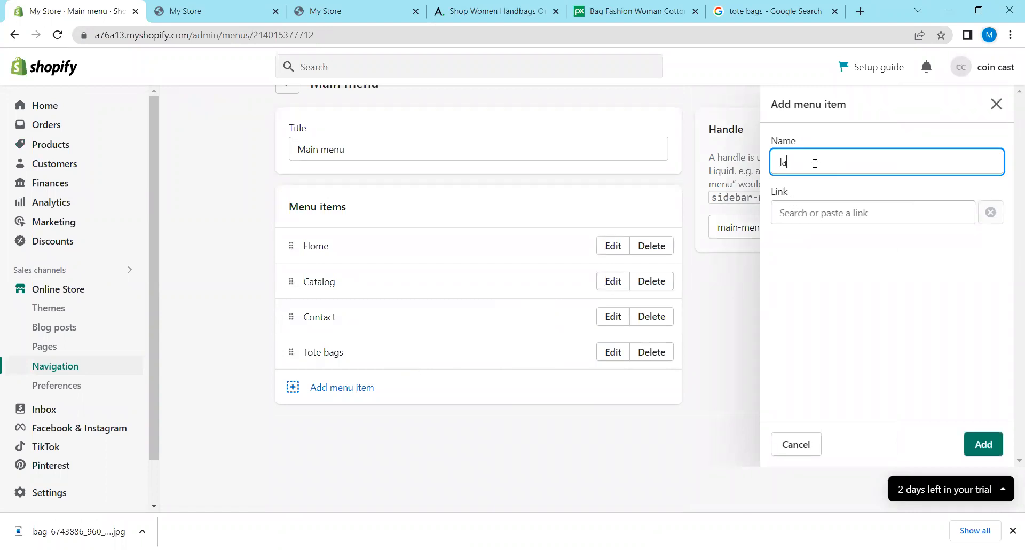
{"action": "key", "text": "BackSpace"}
{"action": "key", "text": "BackSpace"}
{"action": "type", "text": "LAdies"}
{"action": "key", "text": "BackSpace"}
{"action": "key", "text": "BackSpace"}
{"action": "key", "text": "BackSpace"}
{"action": "key", "text": "BackSpace"}
{"action": "key", "text": "BackSpace"}
{"action": "type", "text": "adies bags"}
Link the Ladies bags menu item to the Ladies collection, add it and save the main menu.
{"action": "left_click", "coordinate": [798, 214]}
{"action": "left_click", "coordinate": [835, 298]}
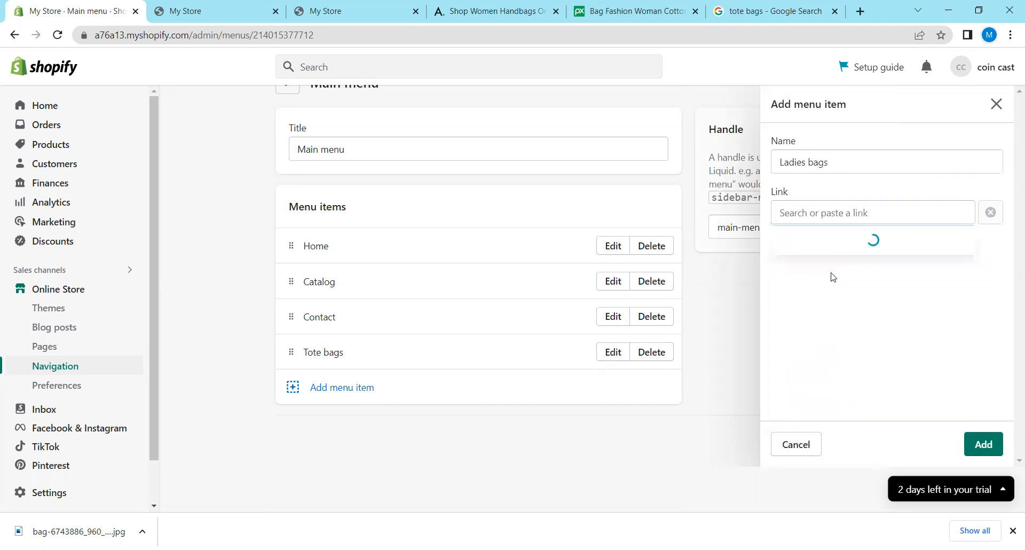
{"action": "left_click", "coordinate": [840, 322]}
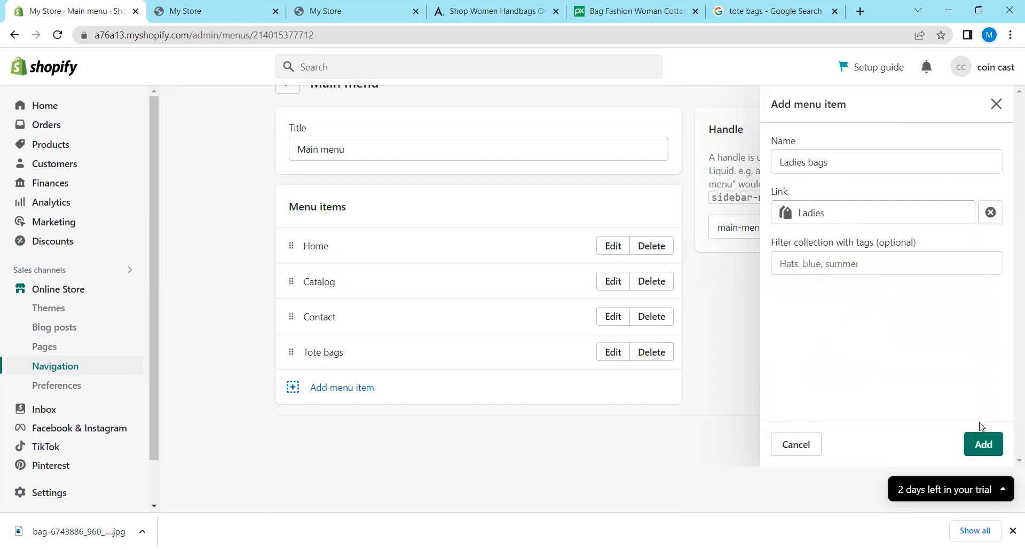
{"action": "left_click", "coordinate": [980, 444]}
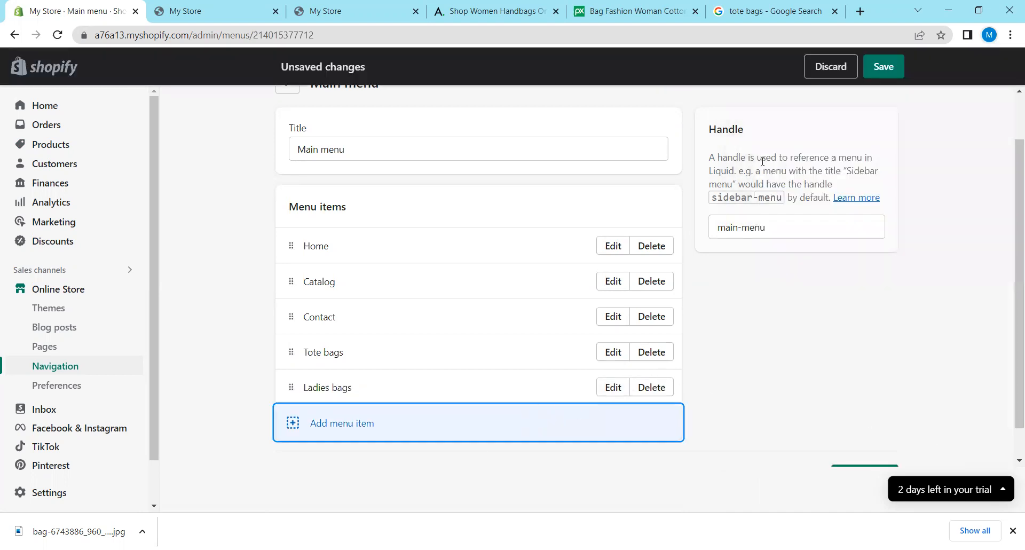
{"action": "left_click", "coordinate": [884, 67]}
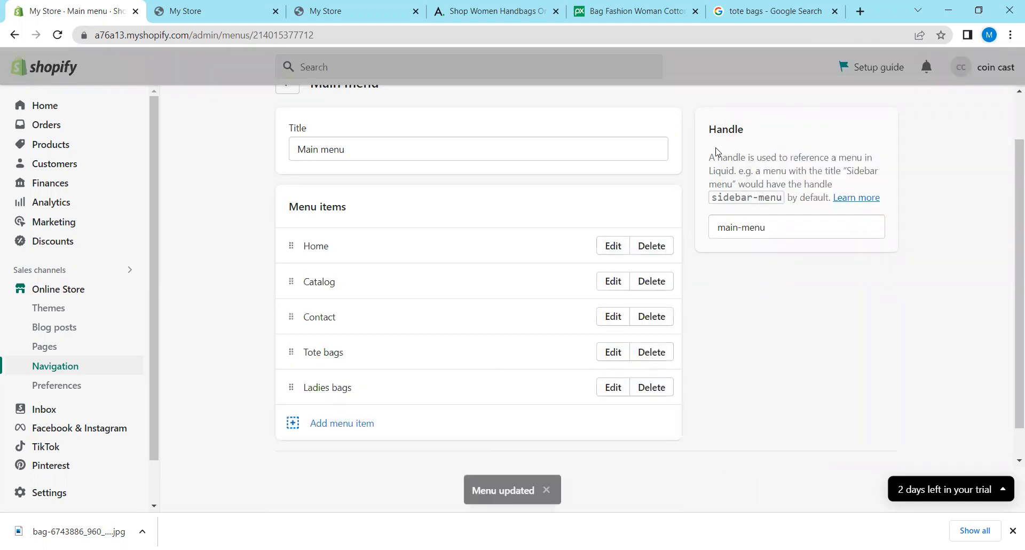
Reload the storefront home page to check its navigation for the Ladies bags link, and return to the admin's collections list.
{"action": "left_click", "coordinate": [213, 12]}
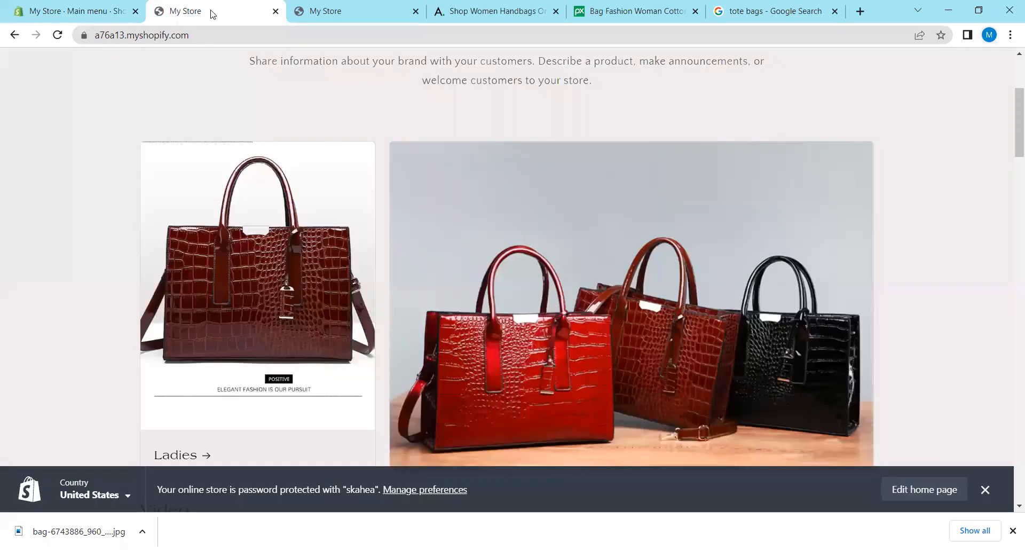
{"action": "left_click", "coordinate": [55, 35]}
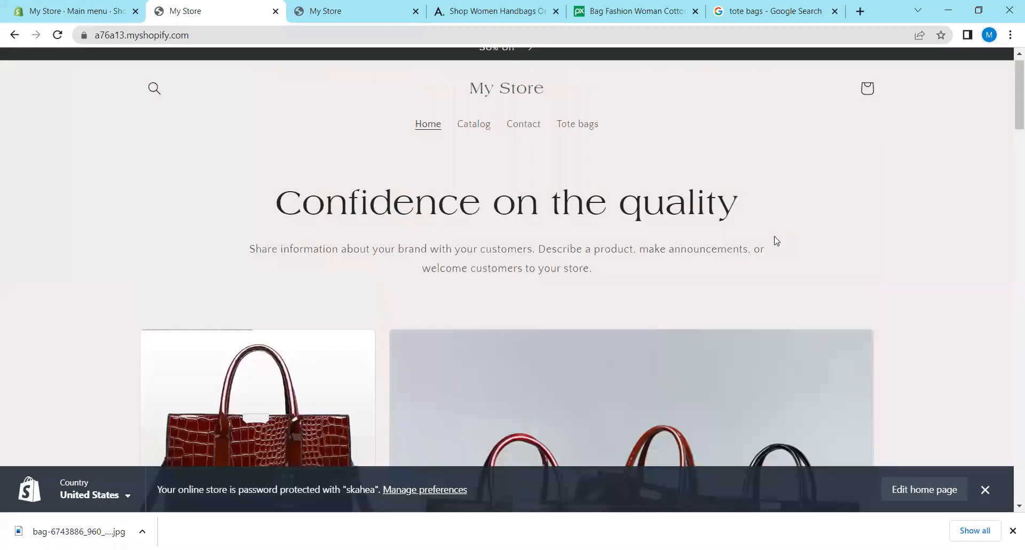
{"action": "left_click", "coordinate": [143, 7]}
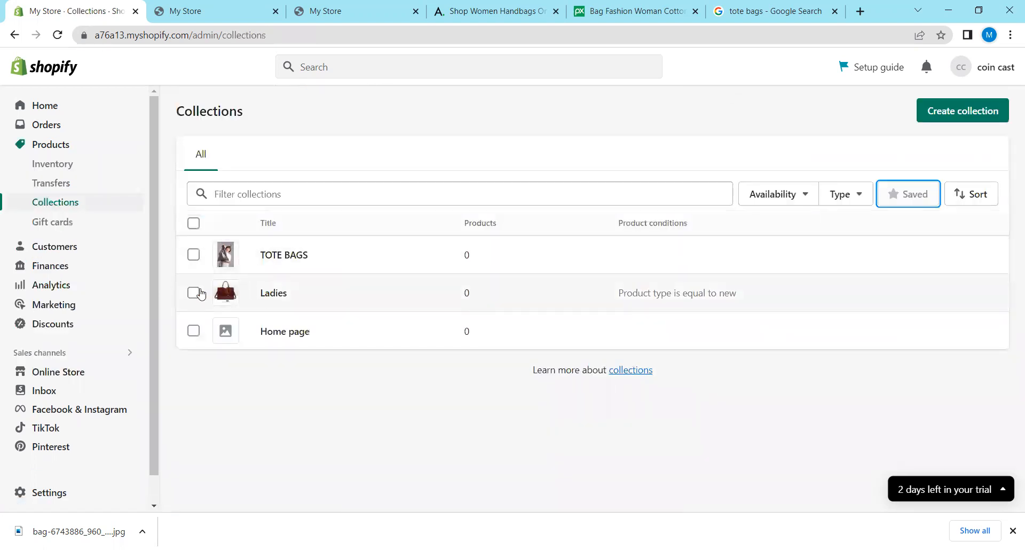
Make the Ladies collection available from the collections list.
{"action": "left_click", "coordinate": [193, 292]}
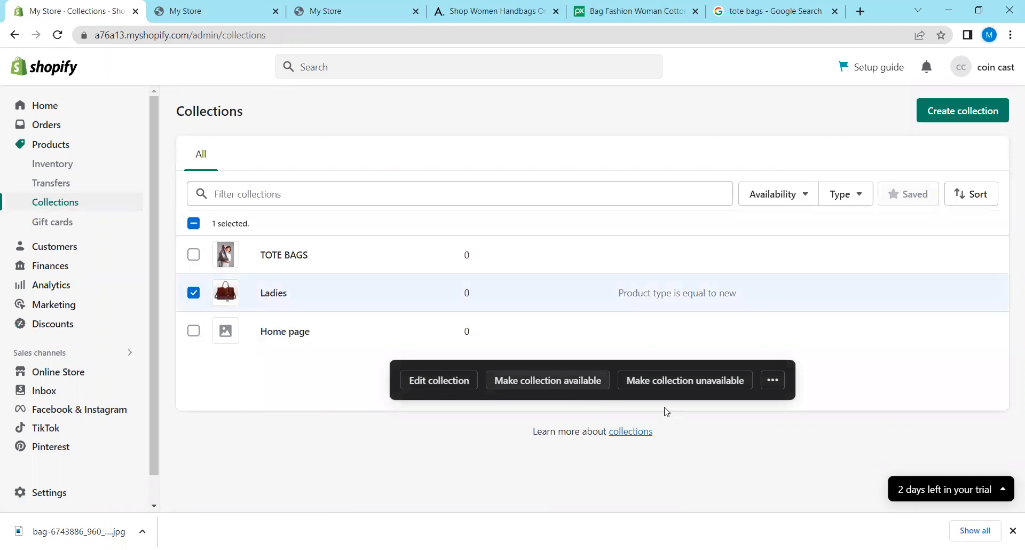
{"action": "left_click", "coordinate": [564, 380]}
{"action": "left_click", "coordinate": [589, 380]}
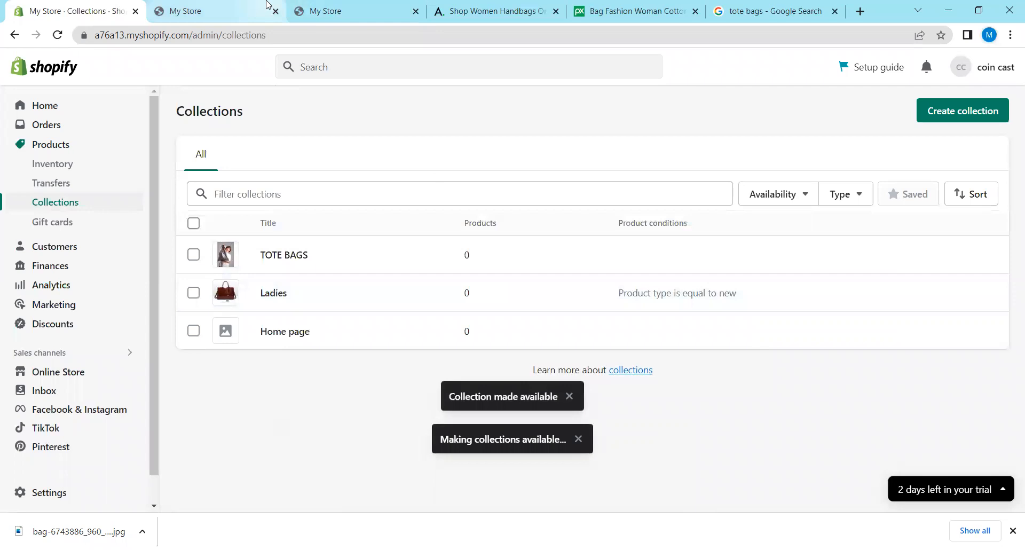
Refresh the storefront, check the Ladies bags entry in its navigation and go back to the collections list.
{"action": "left_click", "coordinate": [251, 11]}
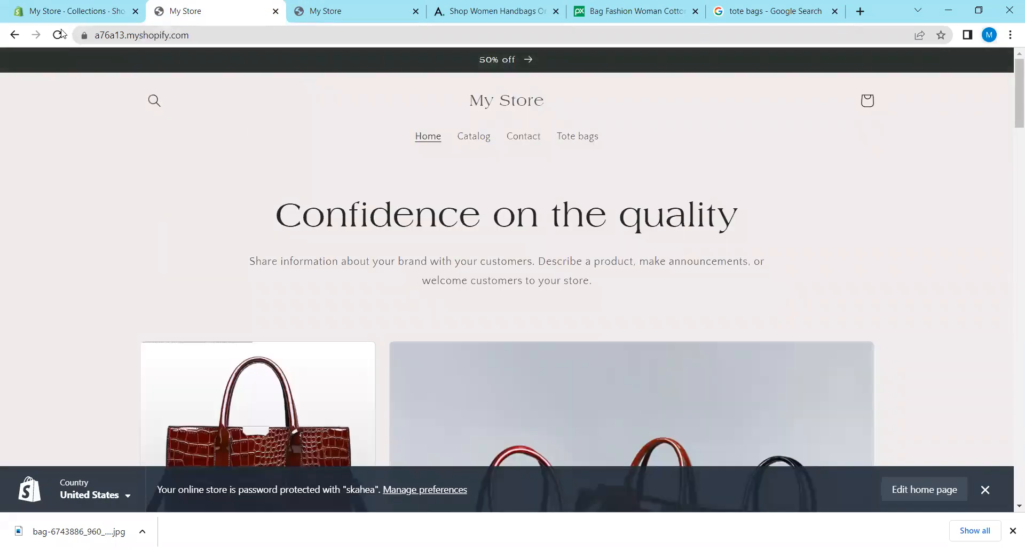
{"action": "left_click", "coordinate": [59, 35]}
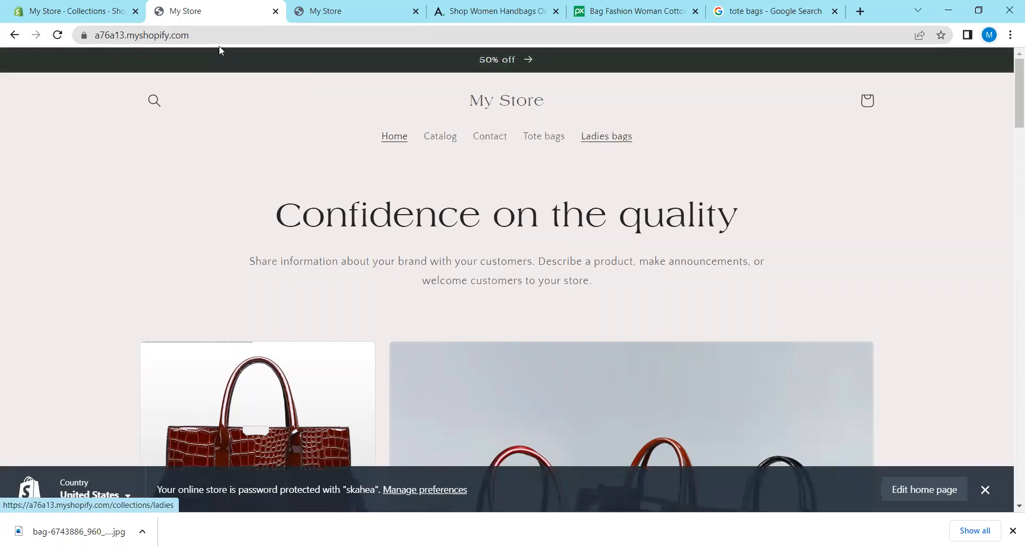
{"action": "left_click", "coordinate": [100, 7]}
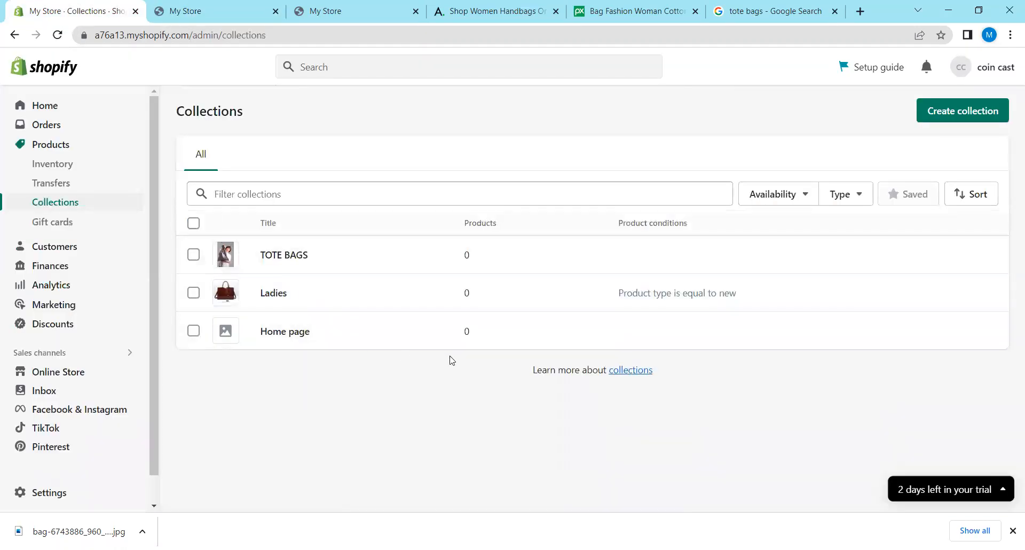